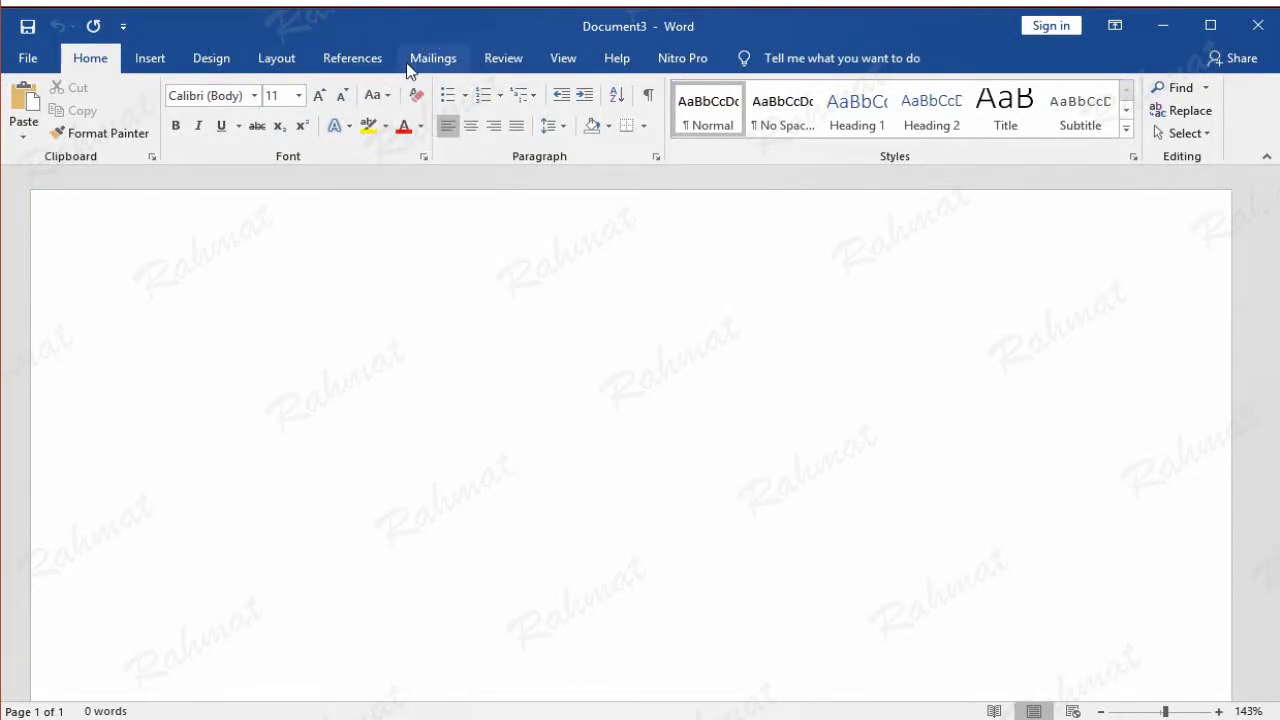
Start an envelope mail merge with a custom 8.98 × 4.25 envelope size
left_click(431, 59)
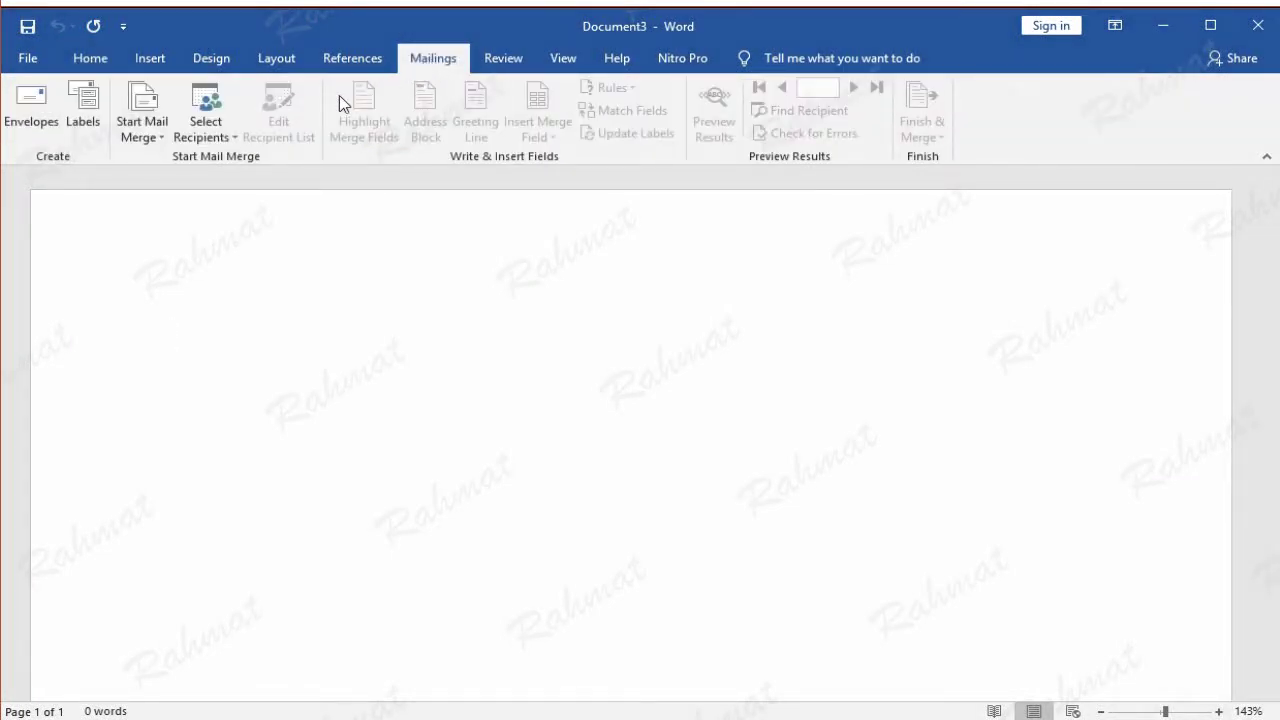
left_click(153, 138)
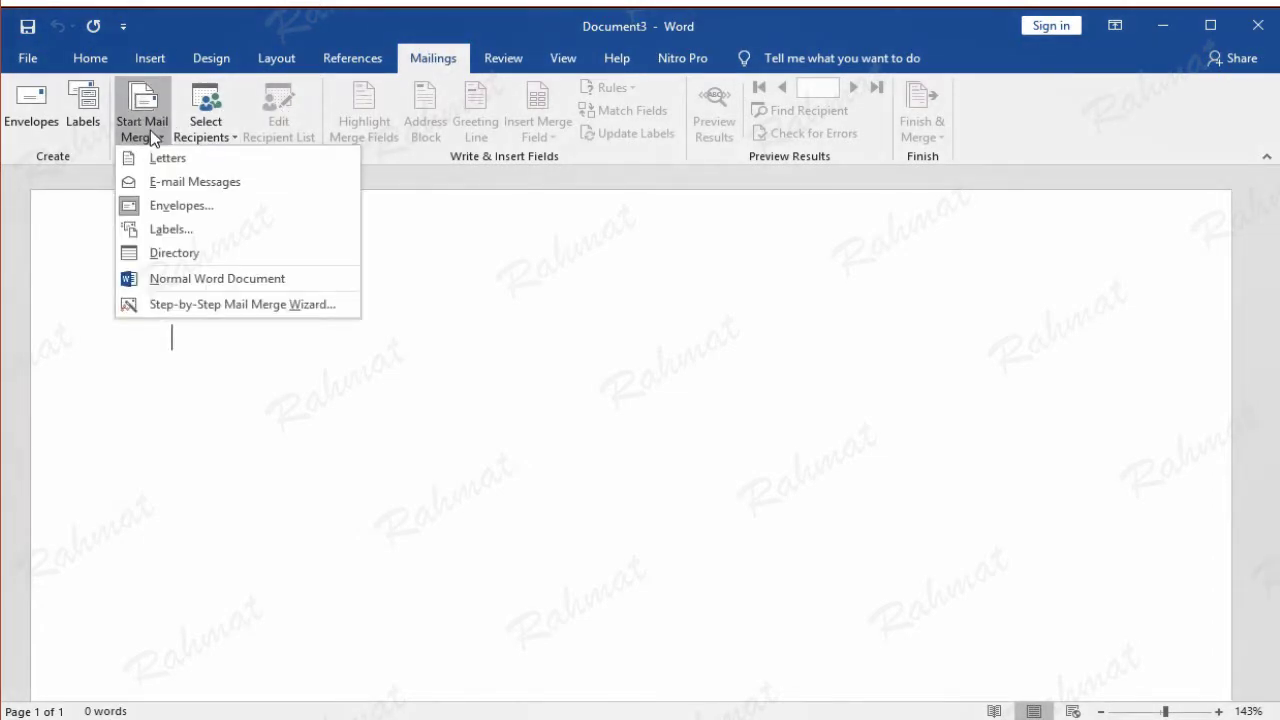
left_click(156, 205)
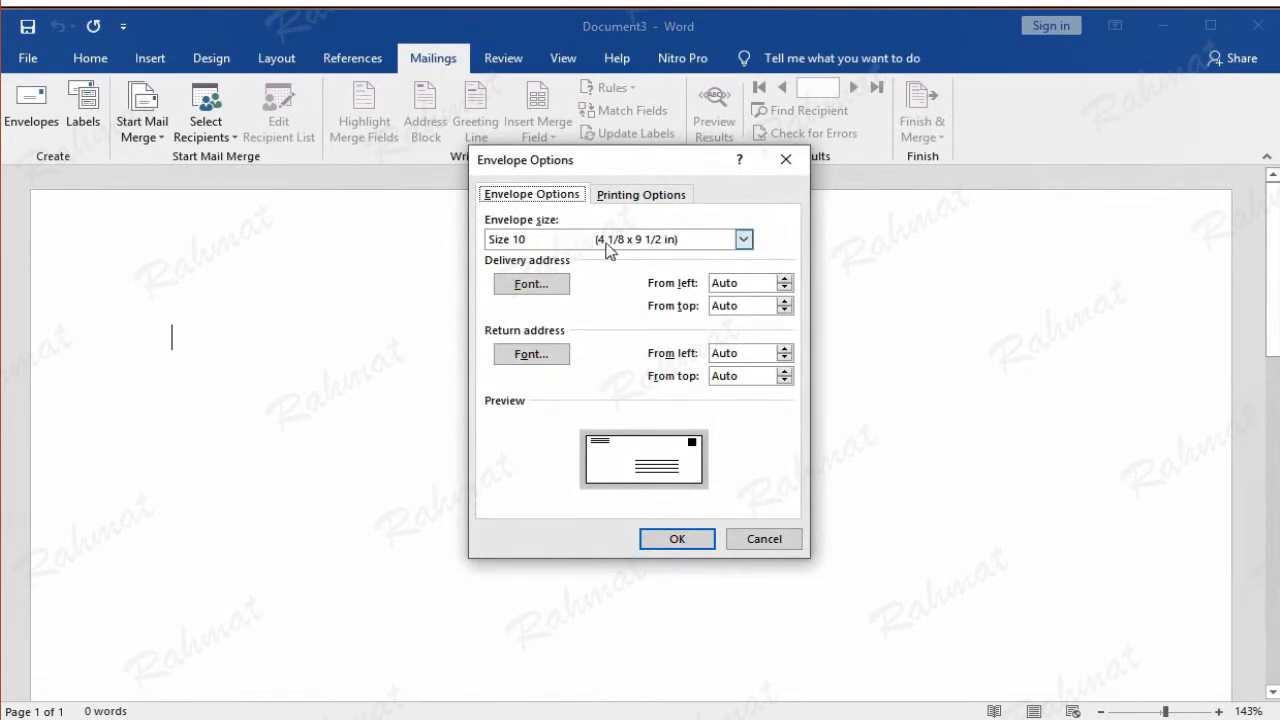
left_click(692, 246)
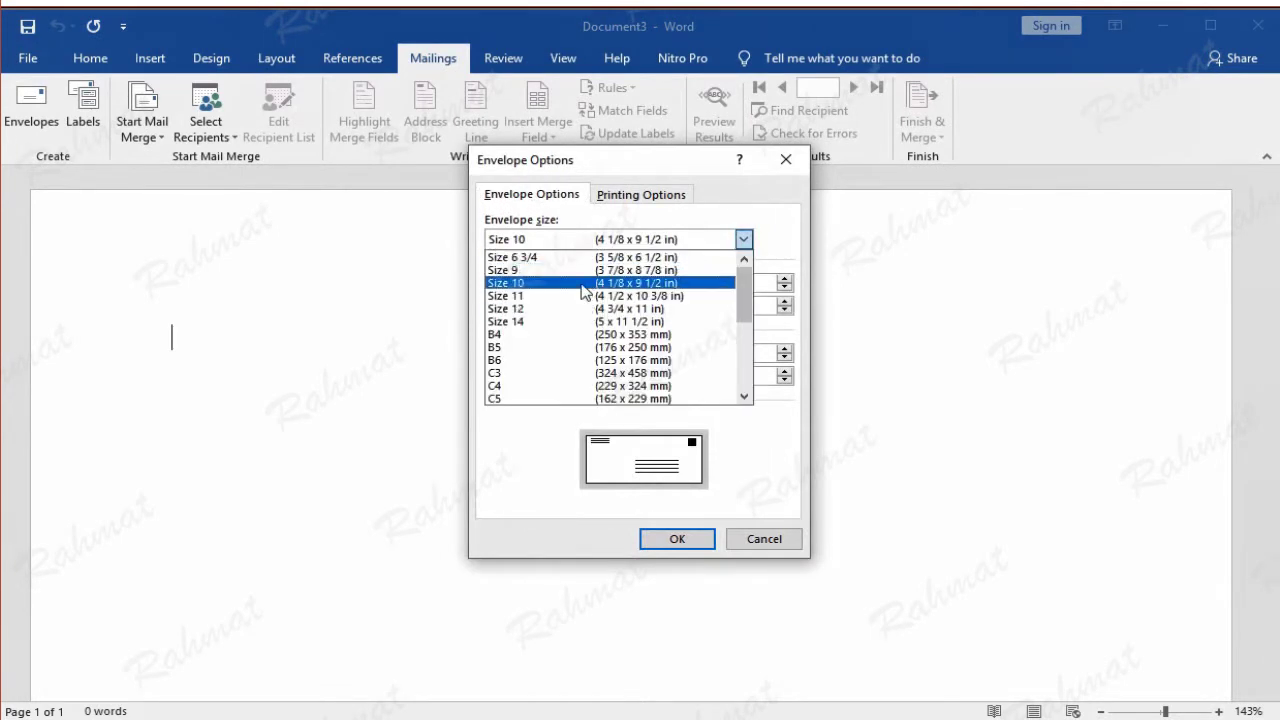
left_click(744, 378)
left_click(744, 378)
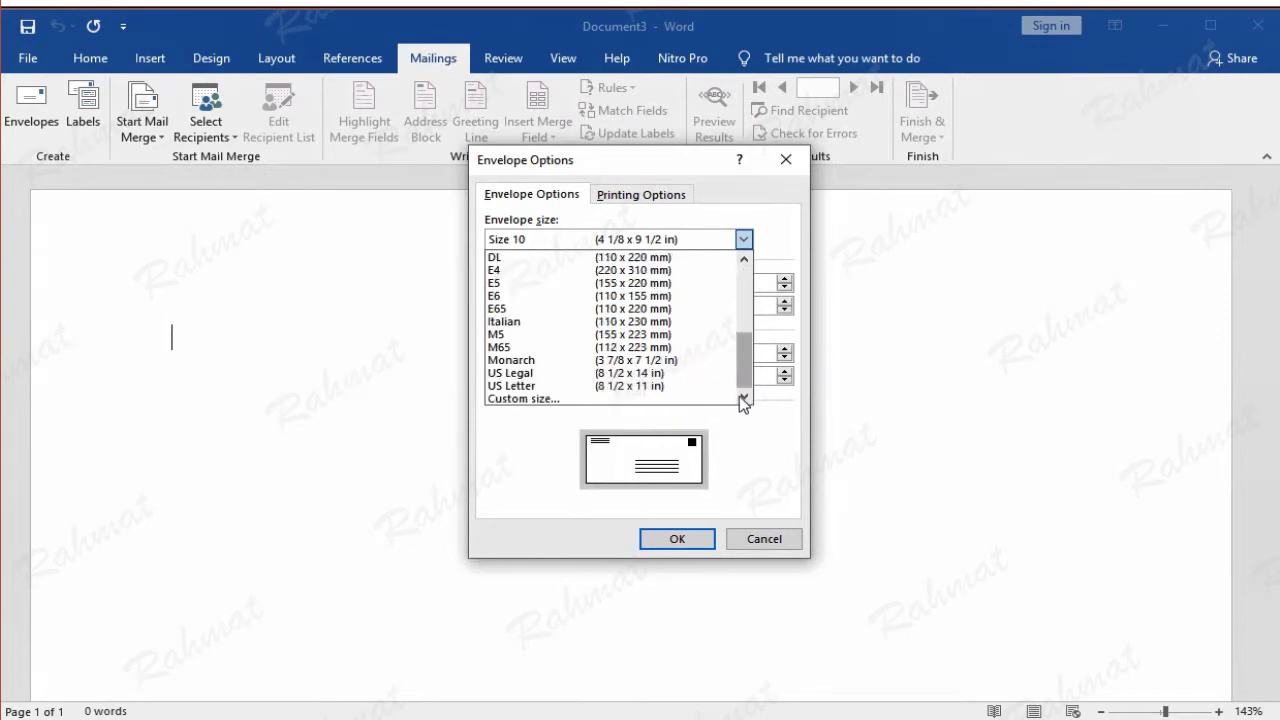
left_click(667, 399)
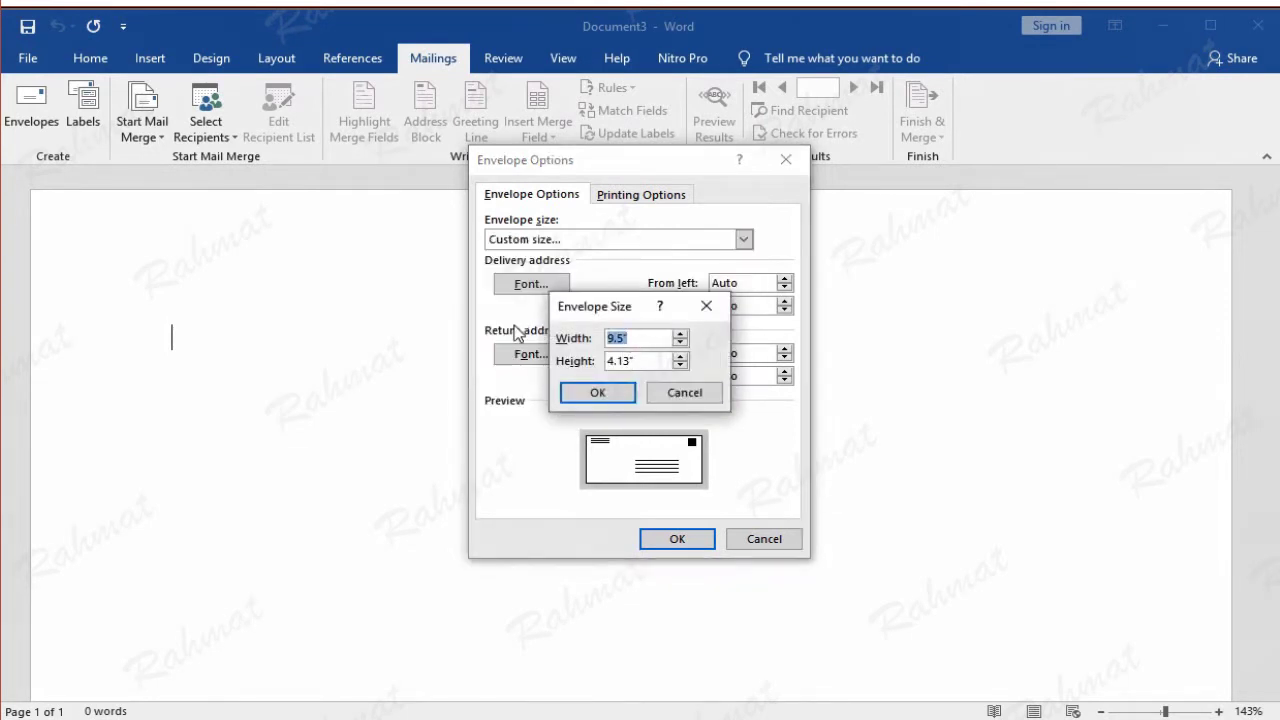
type("8.98")
left_click_drag(652, 366, 573, 358)
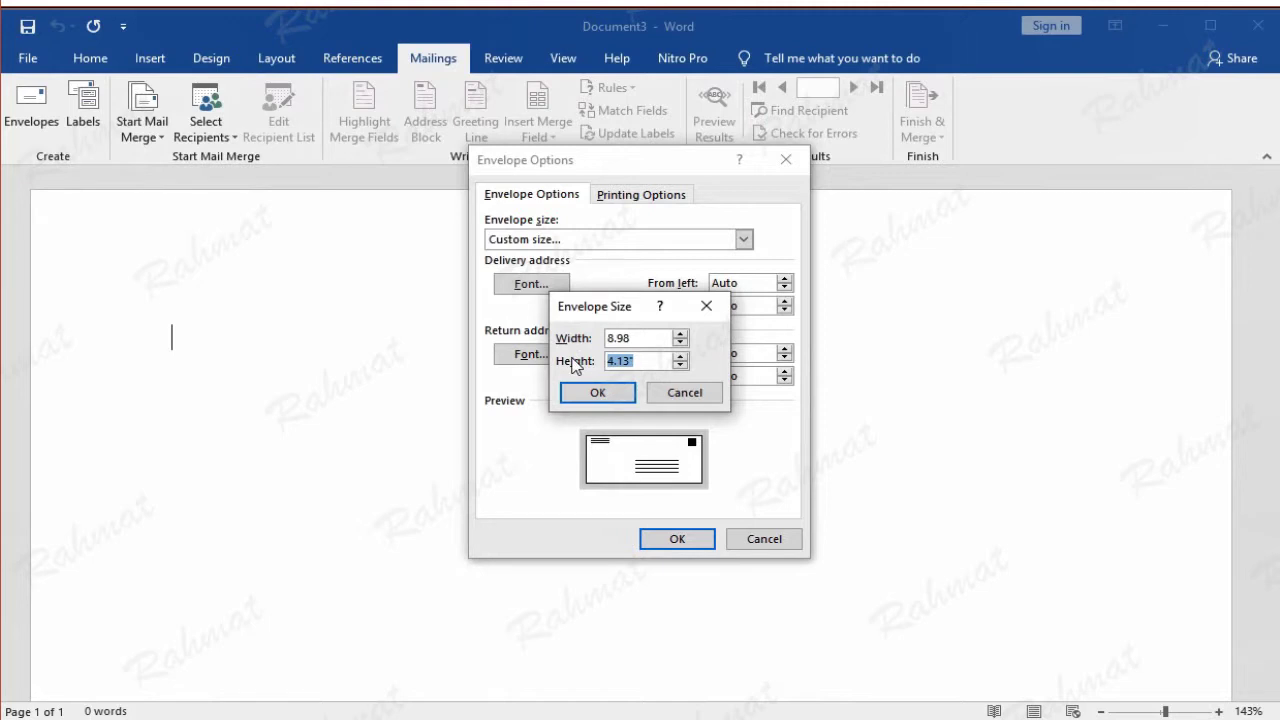
type("4")
left_click(614, 393)
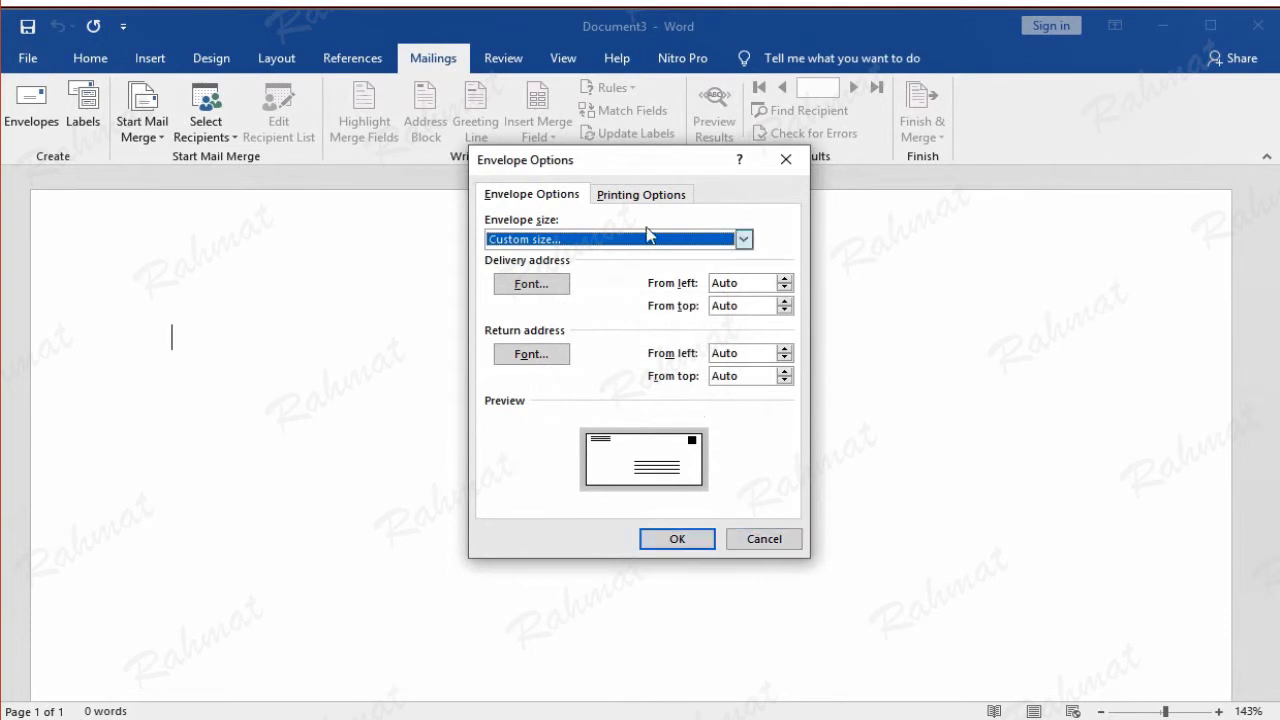
Choose the first envelope feed method in Printing Options and apply the settings
left_click(657, 197)
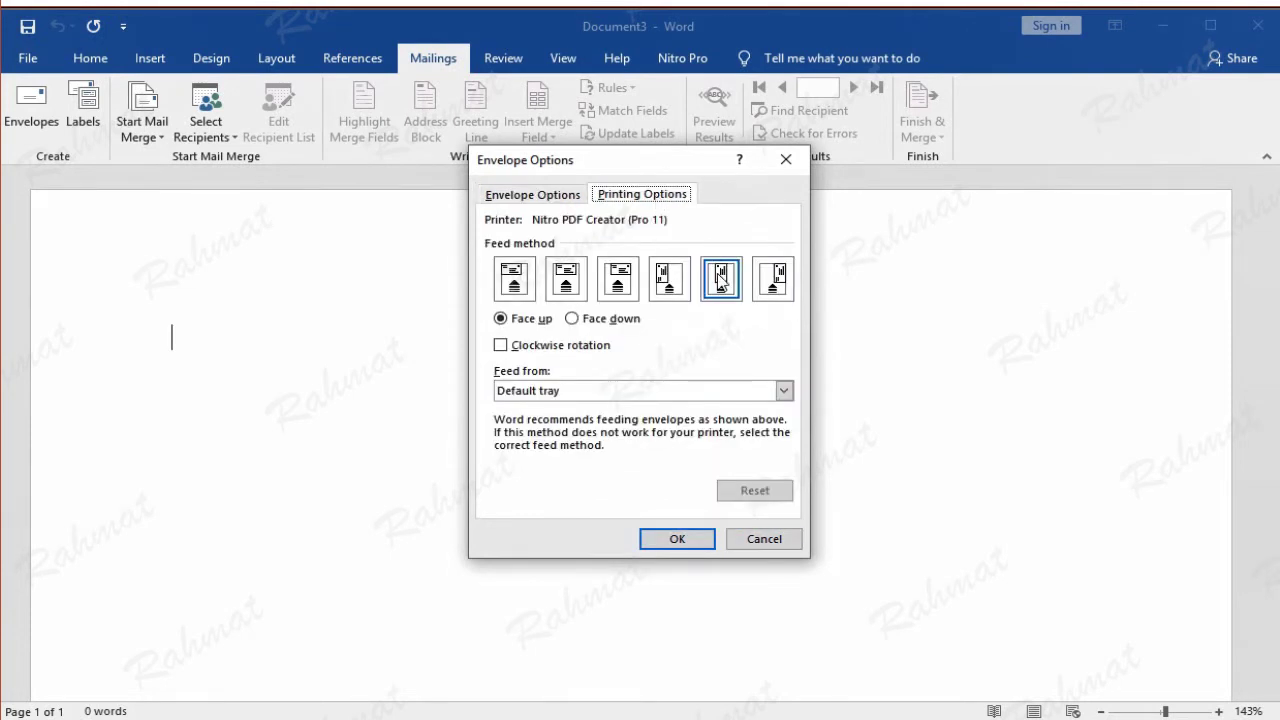
left_click(517, 280)
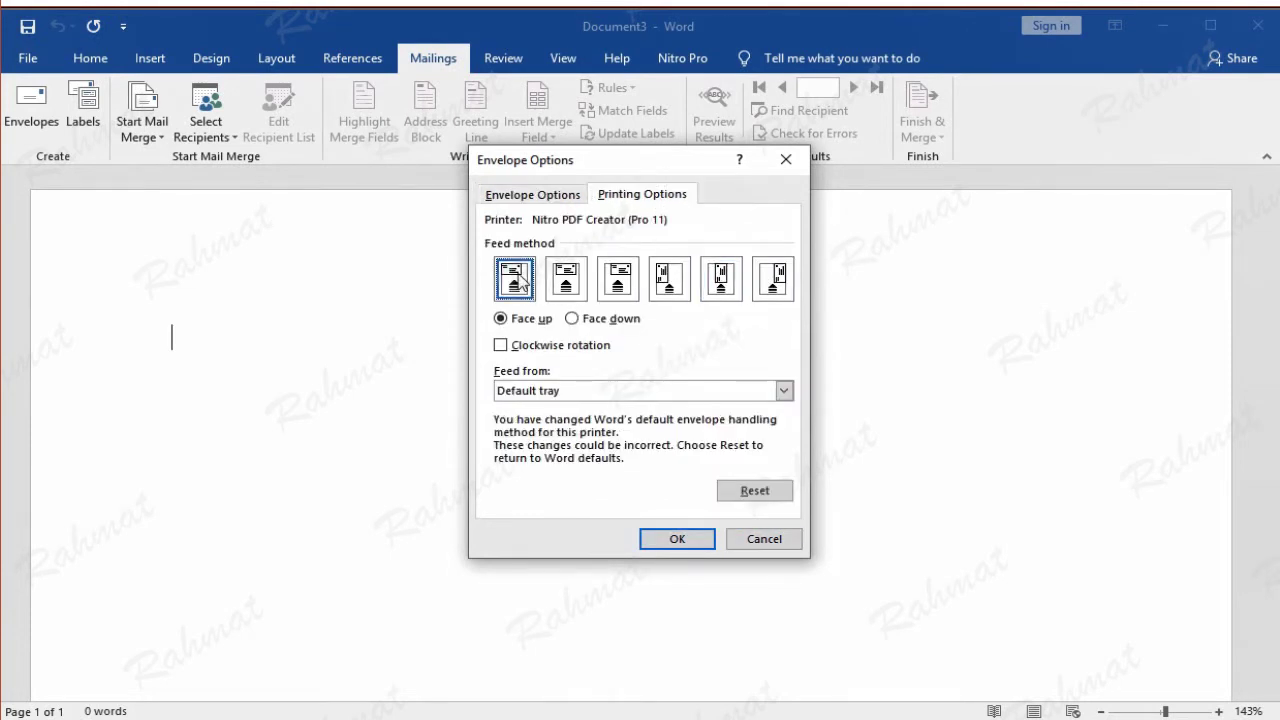
left_click(679, 540)
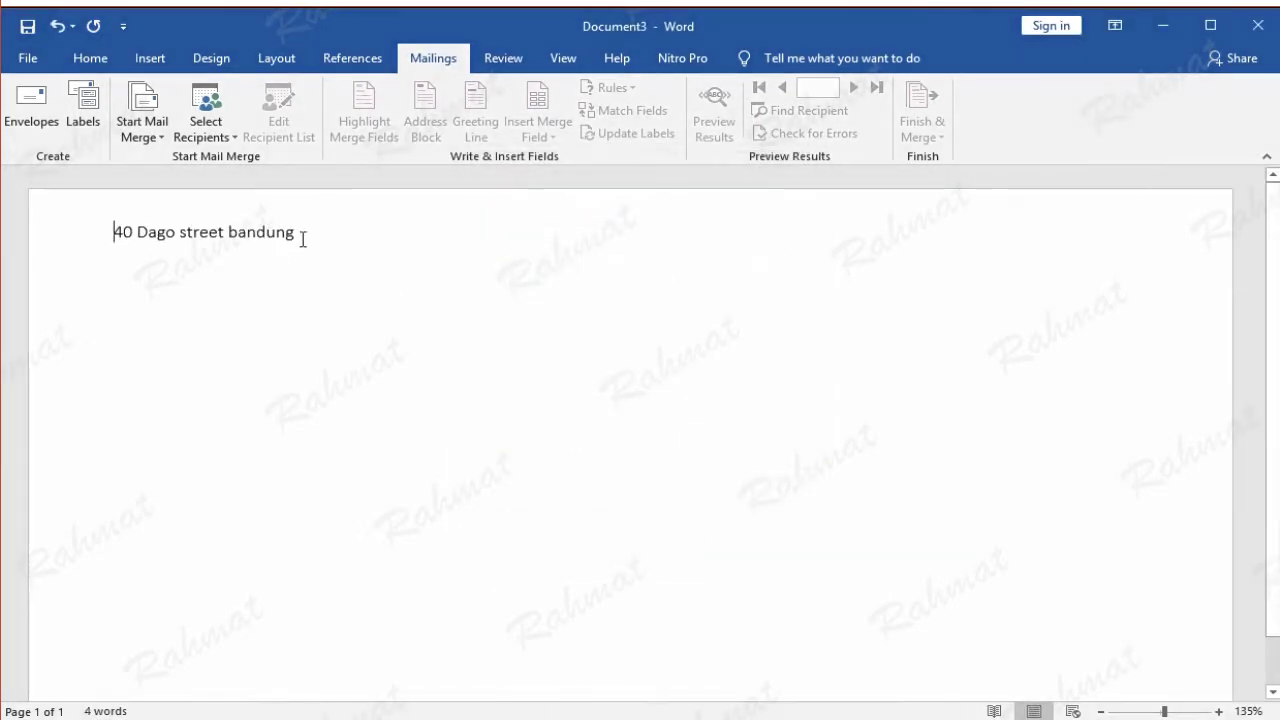
Delete the envelope's return address line and set the zoom to 100%
left_click_drag(293, 235, 115, 234)
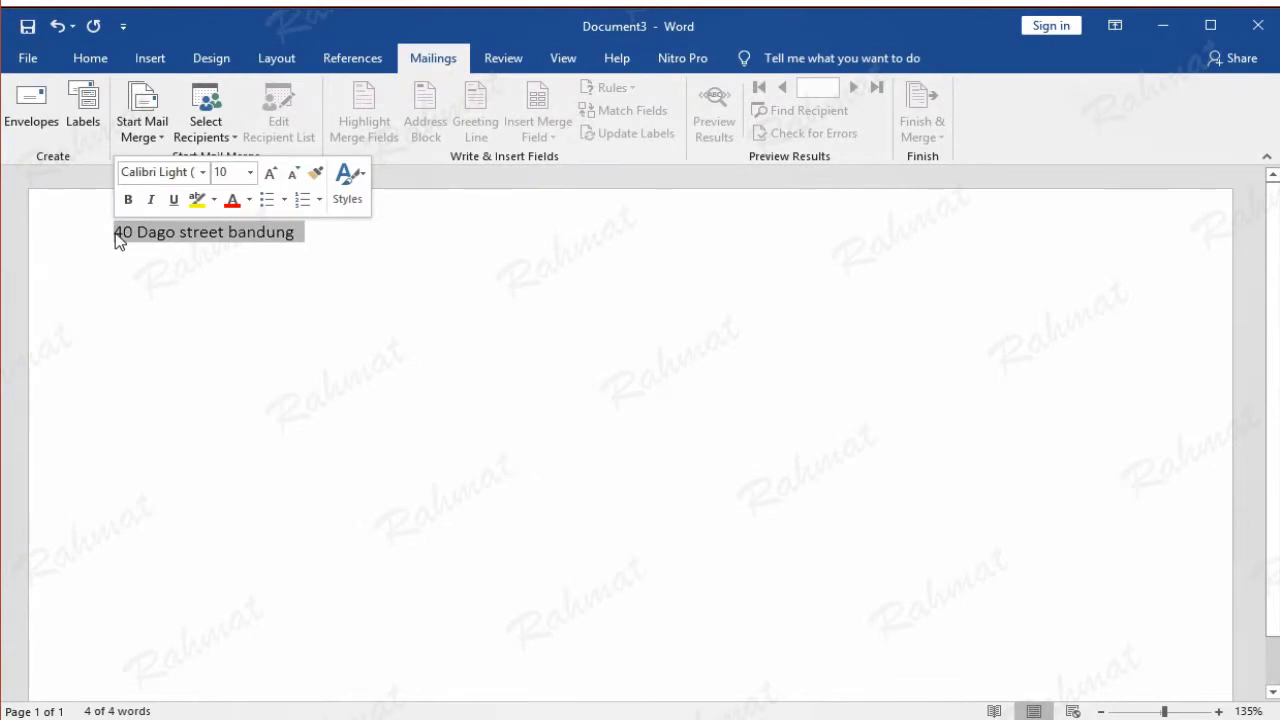
key("Delete")
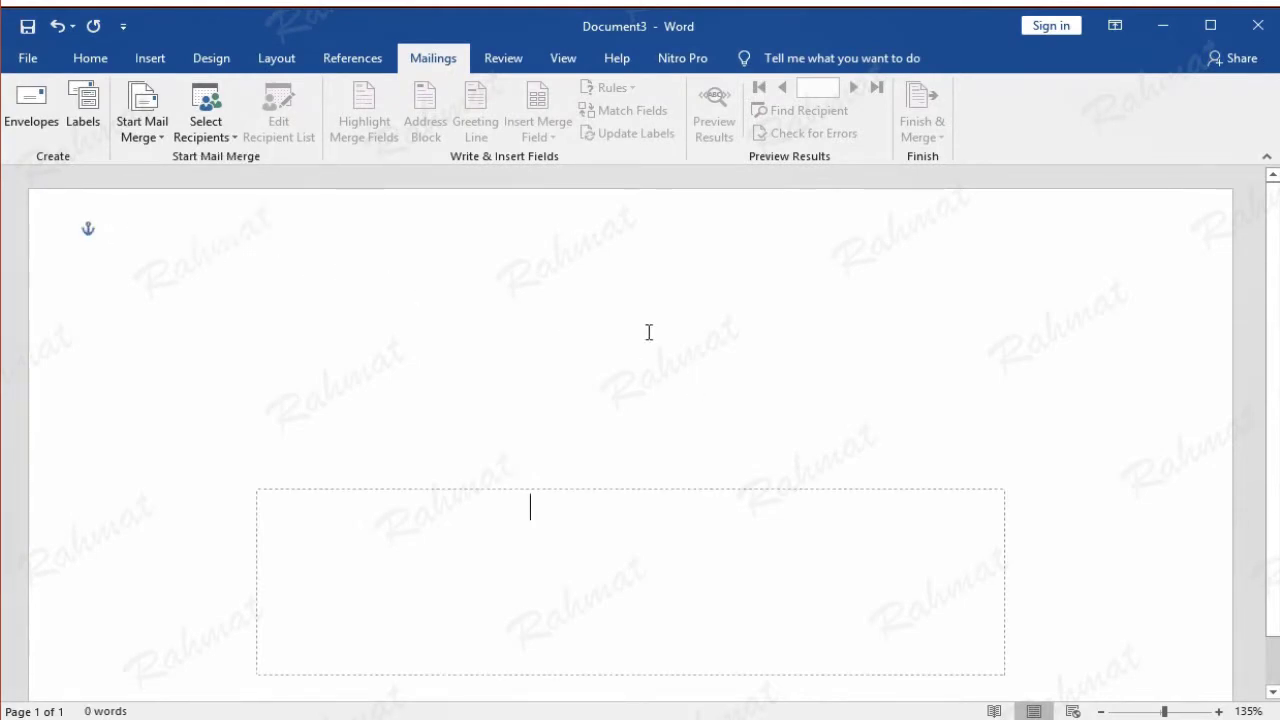
left_click(943, 591)
scroll(1266, 520, "down", 1)
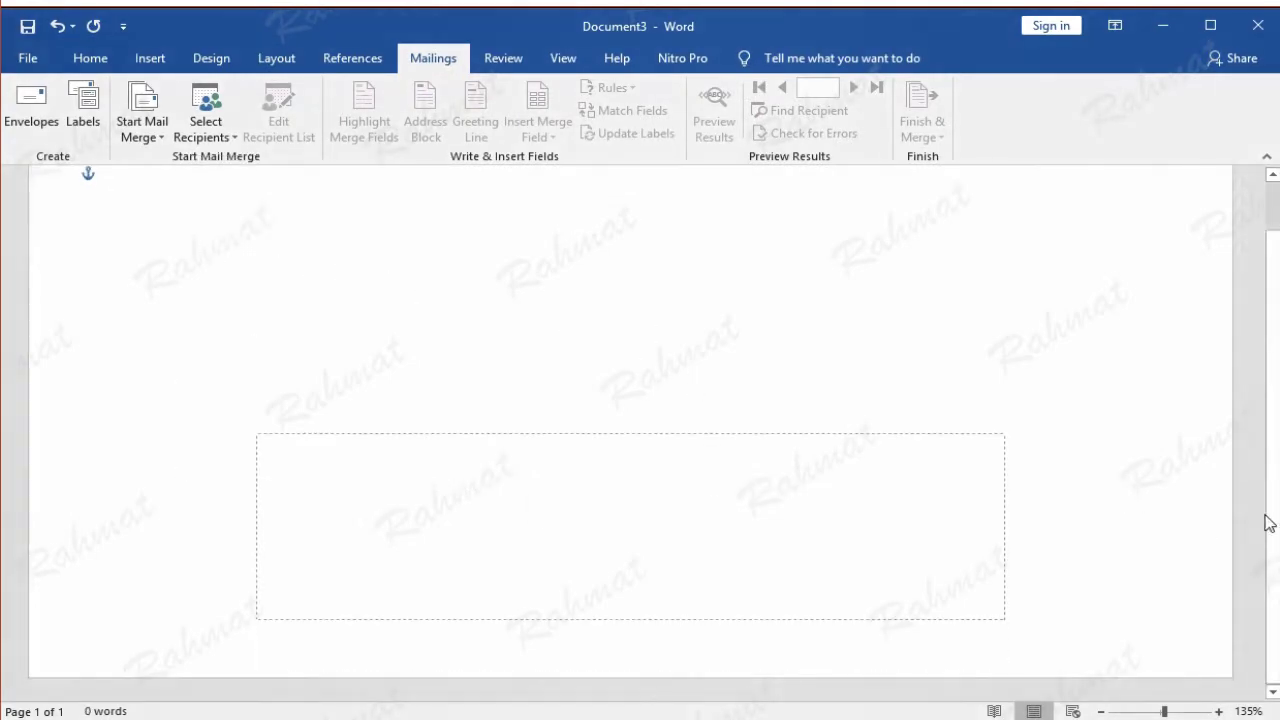
left_click(566, 57)
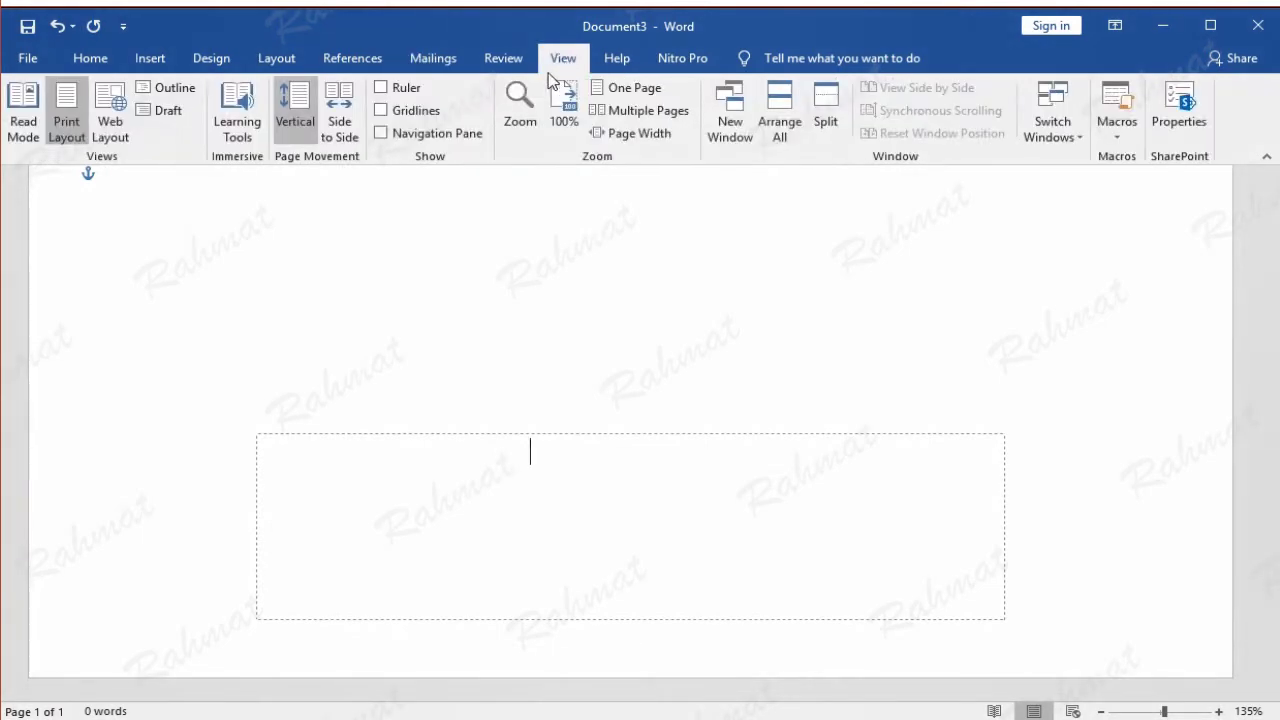
left_click(563, 112)
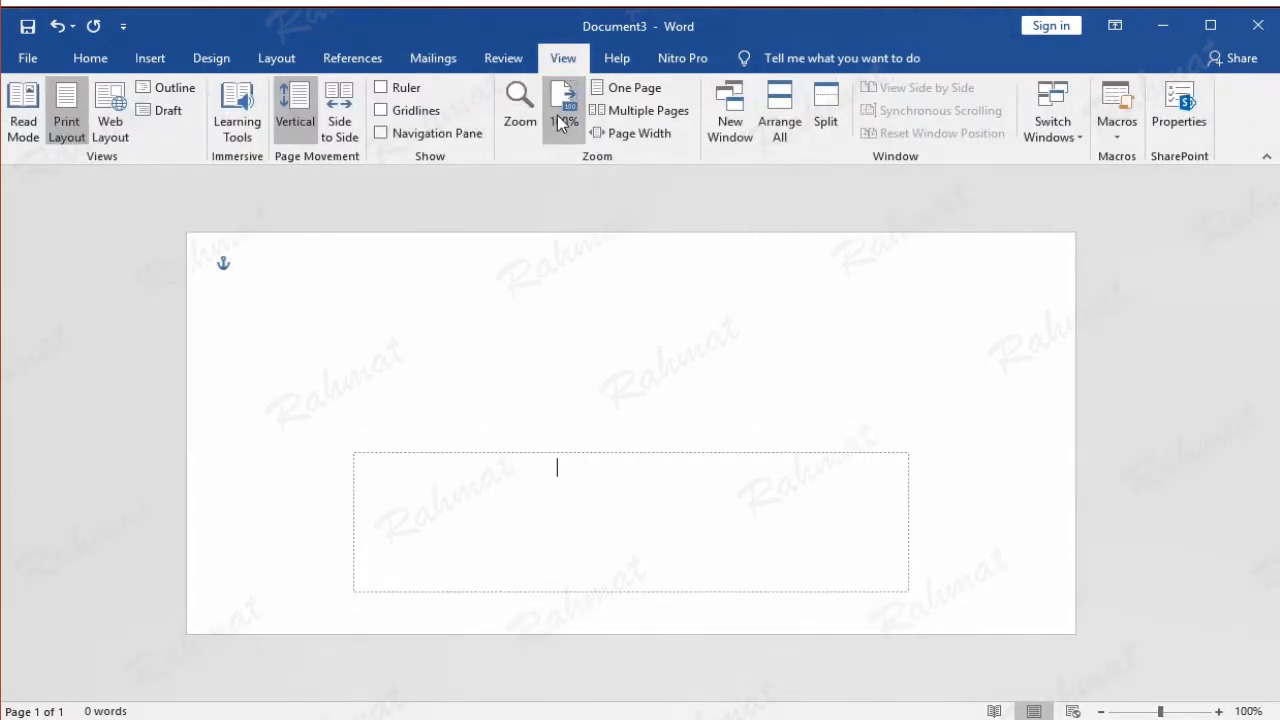
Cut the address box off the envelope and switch to the Book1address Excel workbook
left_click(1143, 319)
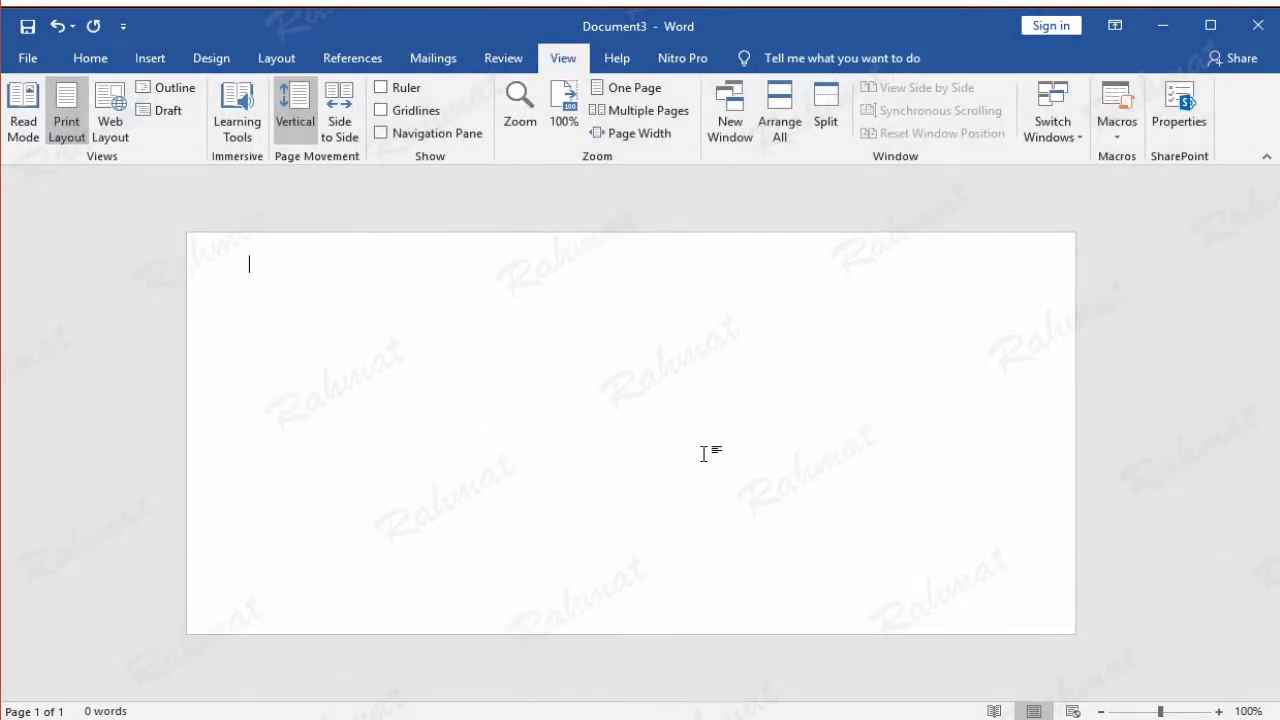
left_click(733, 498)
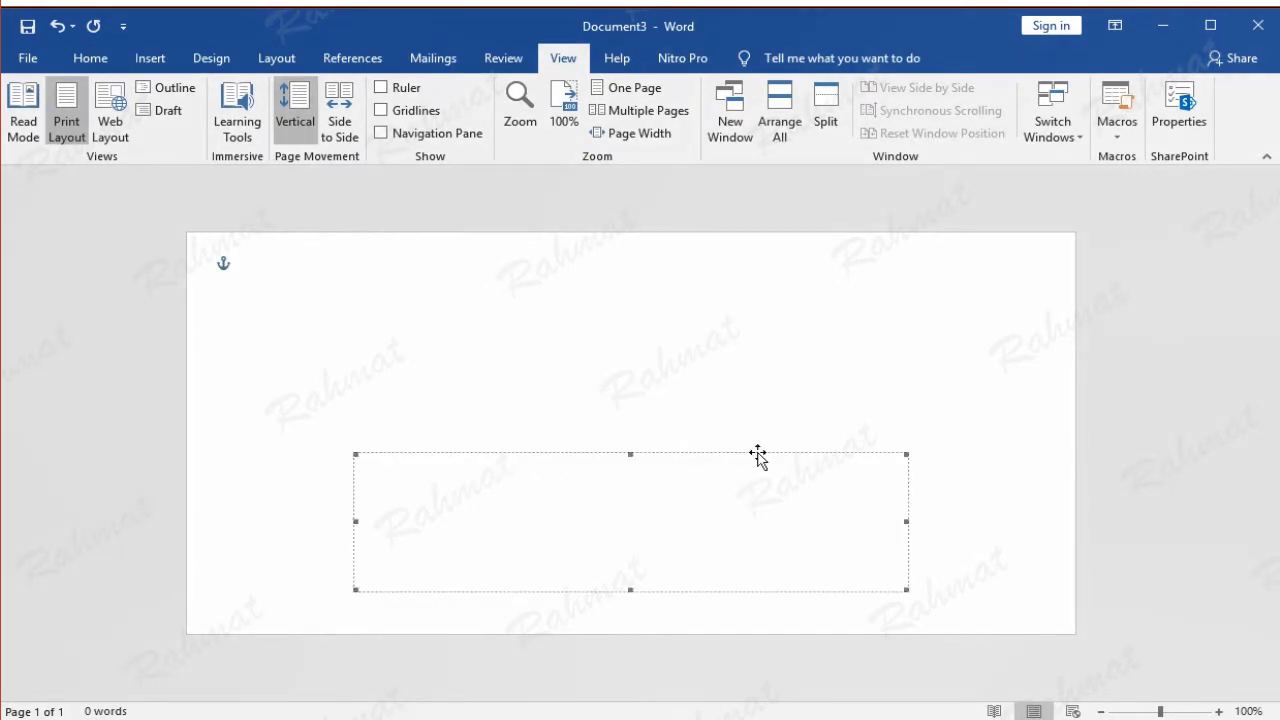
right_click(757, 455)
left_click(785, 465)
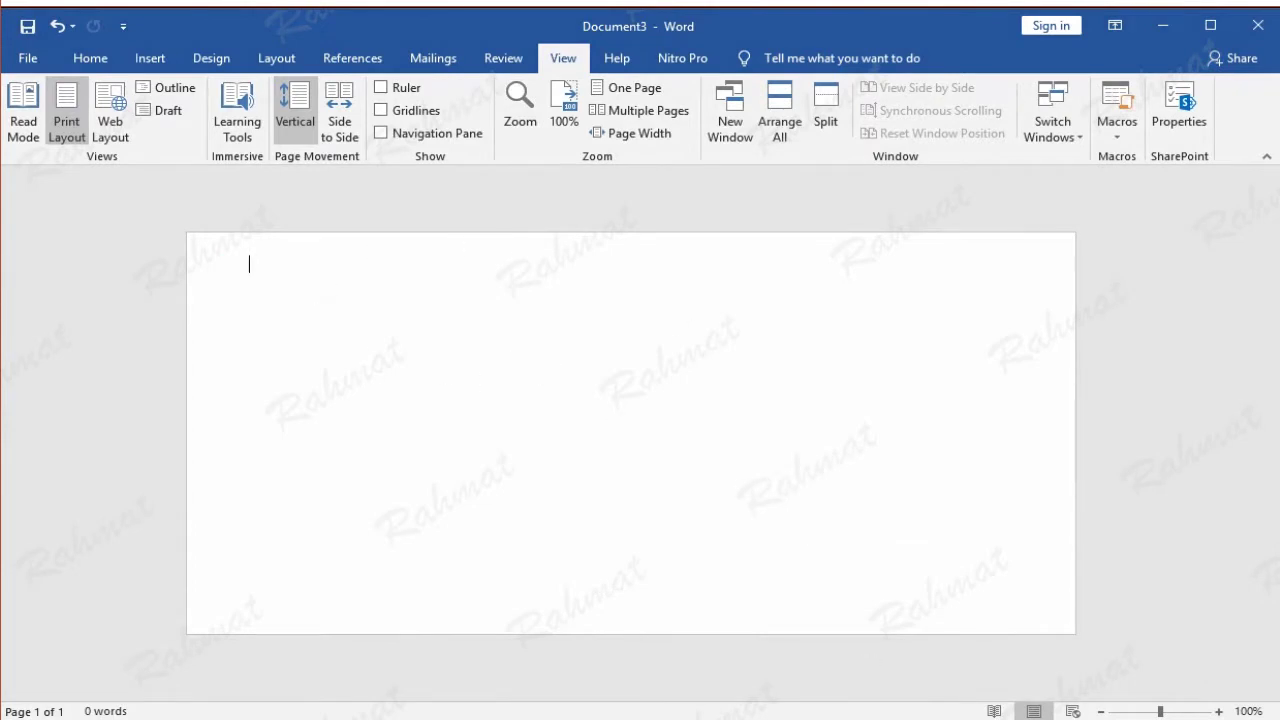
key("alt+Tab")
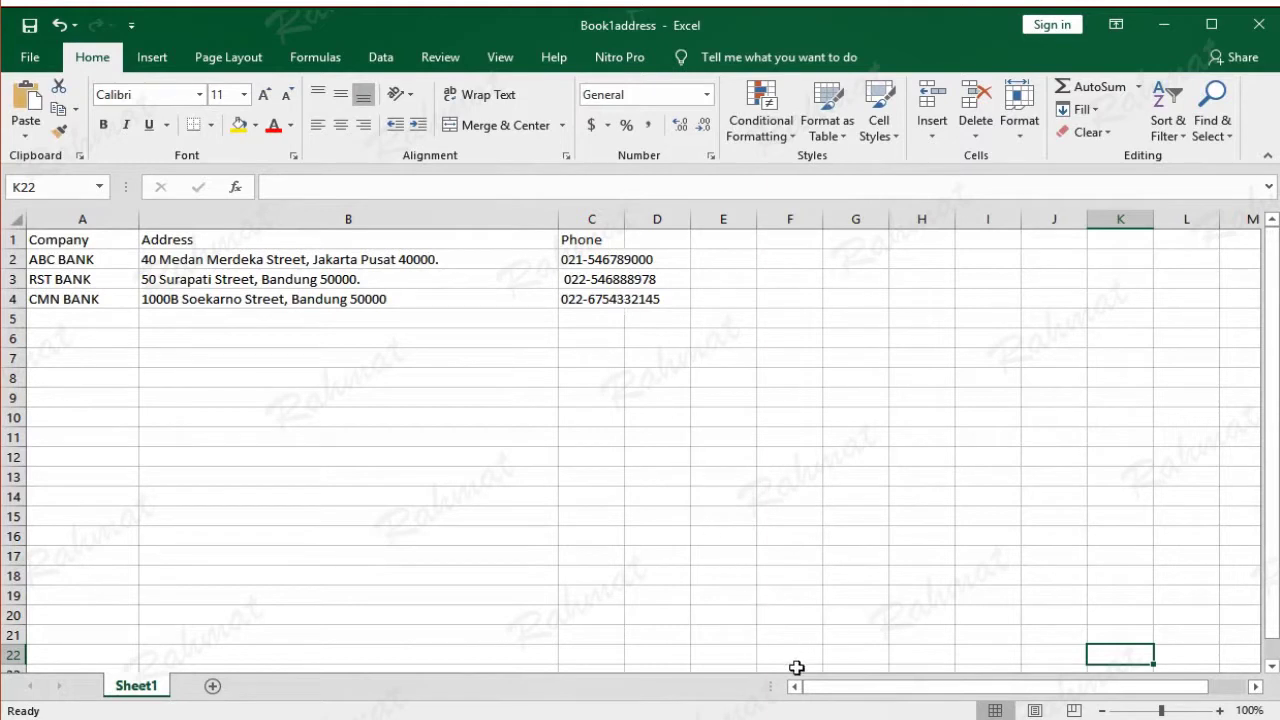
Check in Save As that Book1address sits in Pictures, cancel, and return to the worksheet
left_click(31, 60)
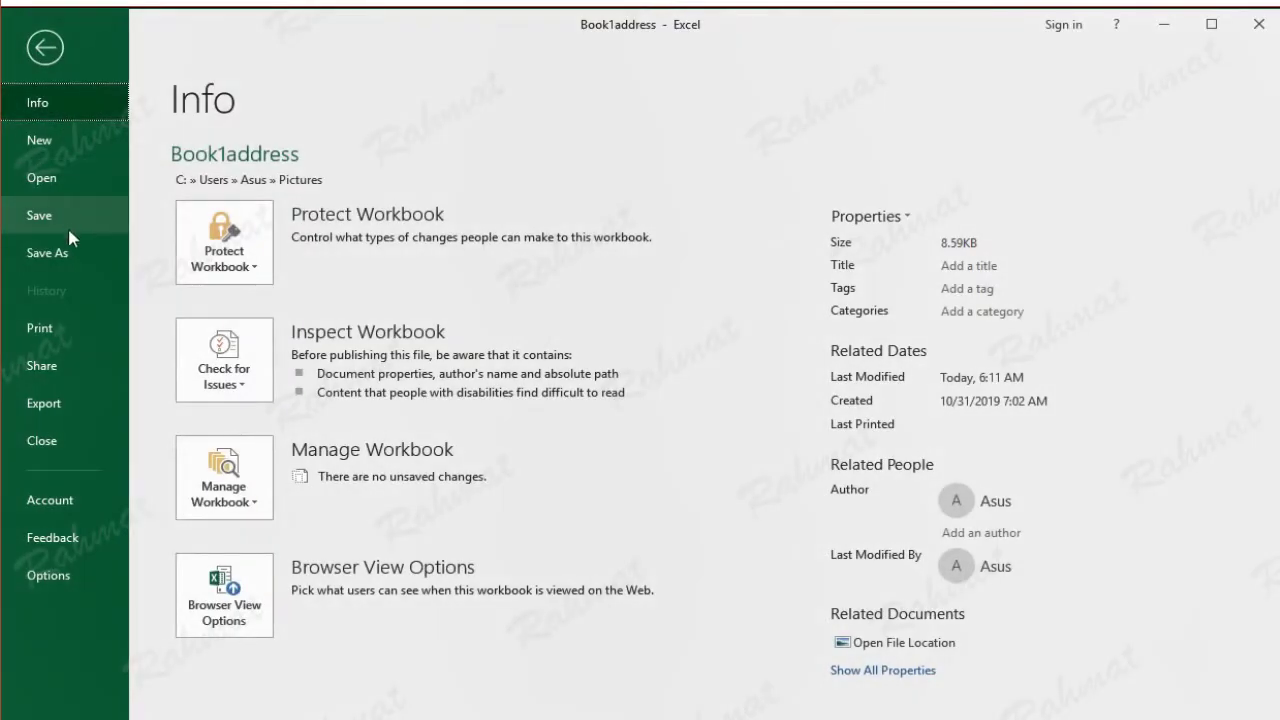
left_click(64, 252)
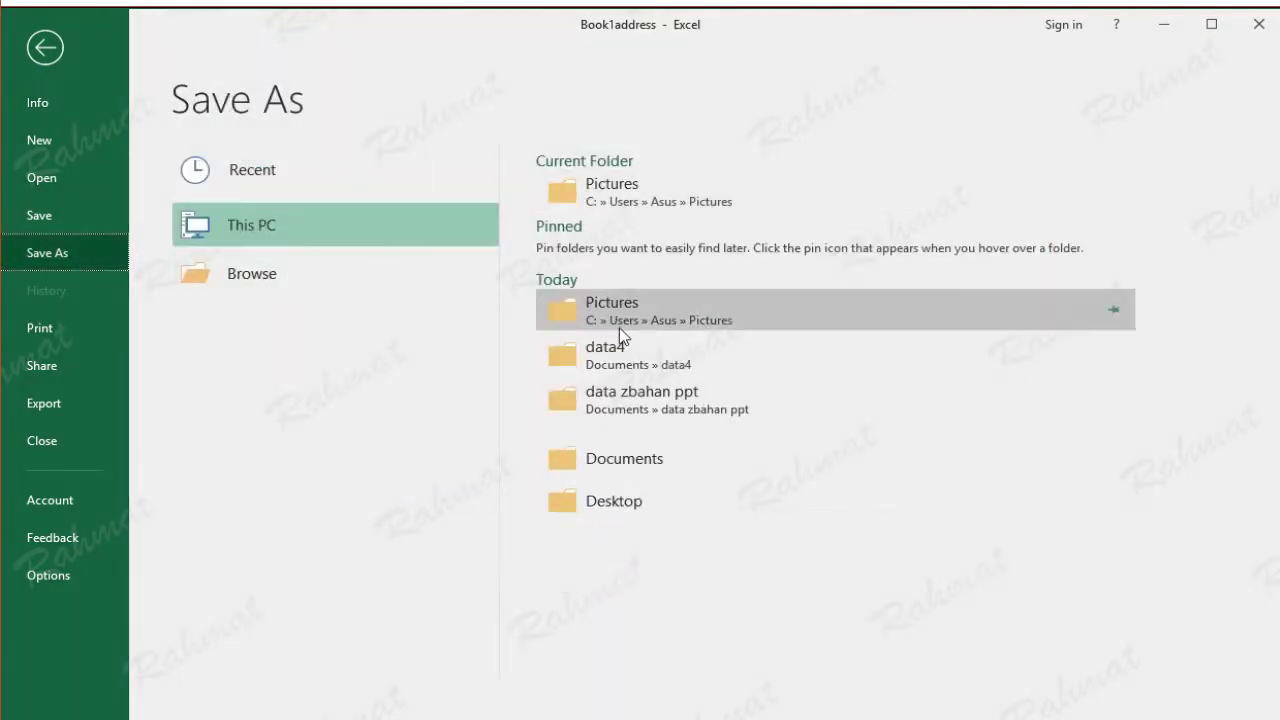
left_click(560, 200)
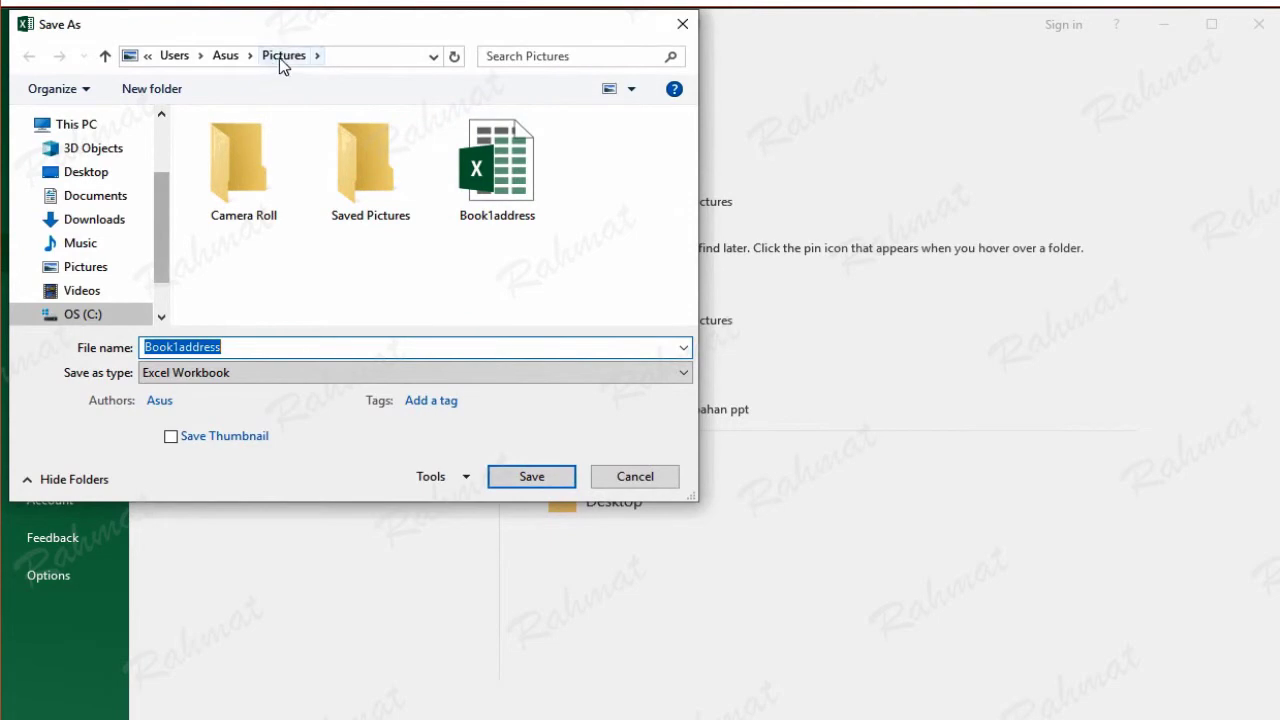
left_click(615, 476)
left_click(45, 47)
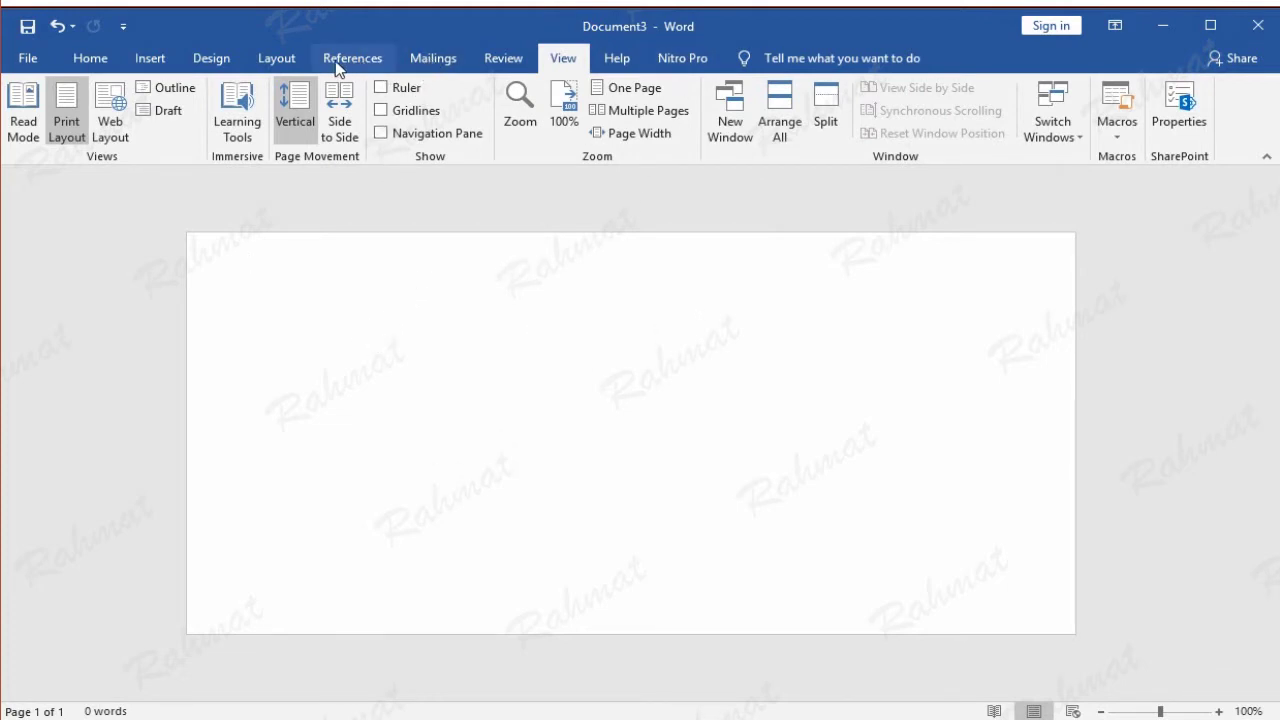
Open the Page Borders settings and scroll through the Art border list
left_click(238, 57)
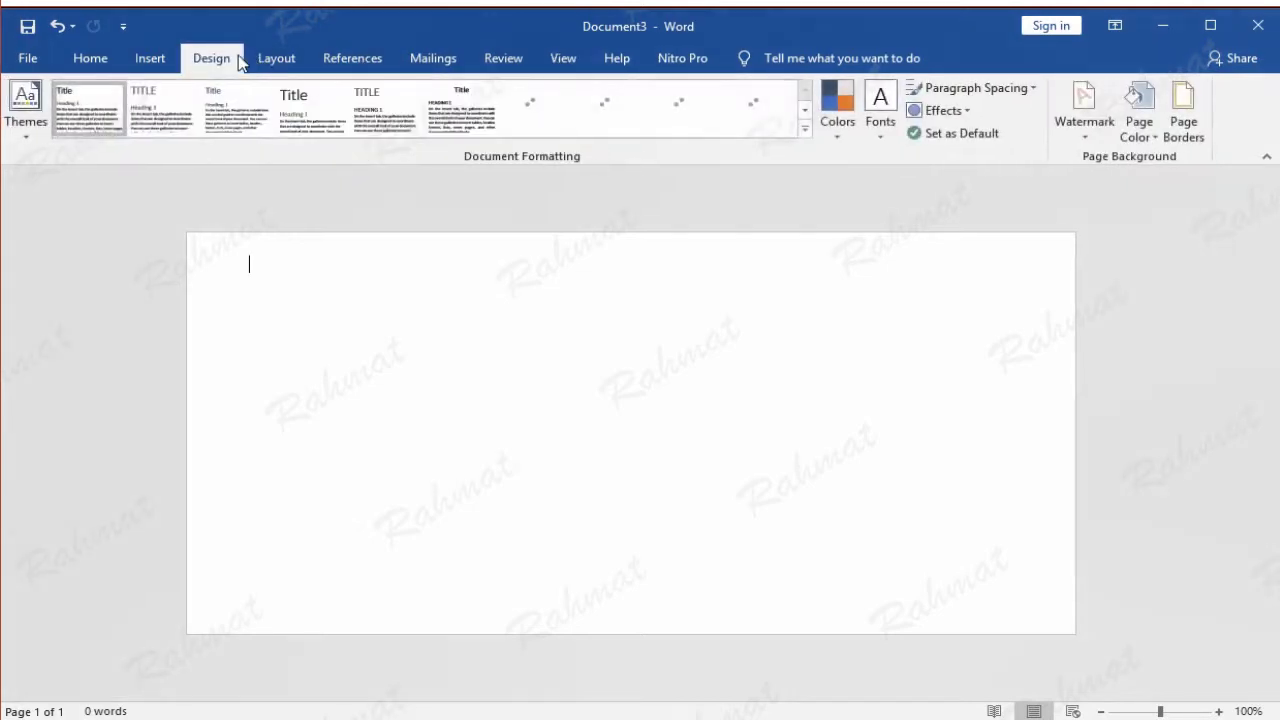
left_click(1189, 131)
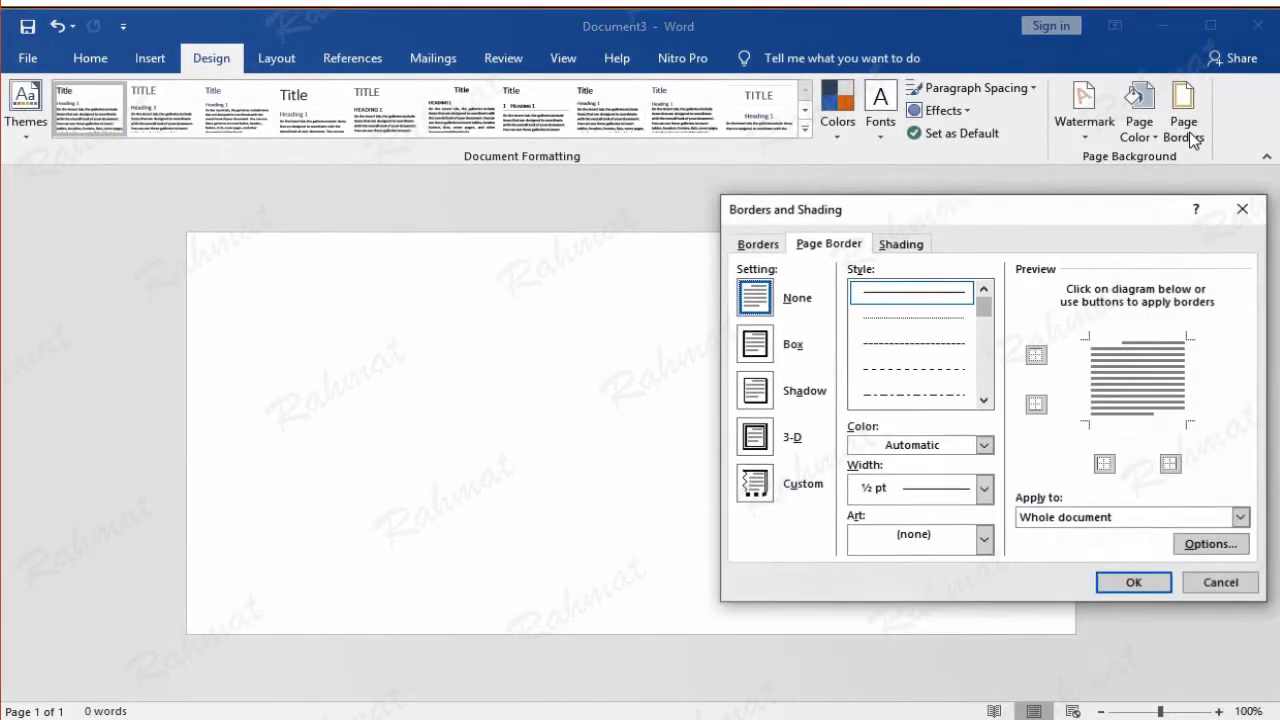
left_click(985, 541)
scroll(948, 622, "down", 2)
scroll(948, 622, "down", 2)
scroll(948, 622, "down", 2)
scroll(945, 625, "down", 2)
scroll(945, 625, "down", 2)
scroll(945, 625, "down", 2)
scroll(945, 625, "down", 2)
scroll(945, 625, "down", 2)
scroll(945, 625, "down", 2)
scroll(945, 625, "down", 2)
scroll(945, 625, "down", 2)
scroll(945, 625, "down", 2)
scroll(945, 625, "down", 2)
scroll(945, 625, "down", 2)
scroll(945, 625, "down", 2)
scroll(947, 628, "down", 2)
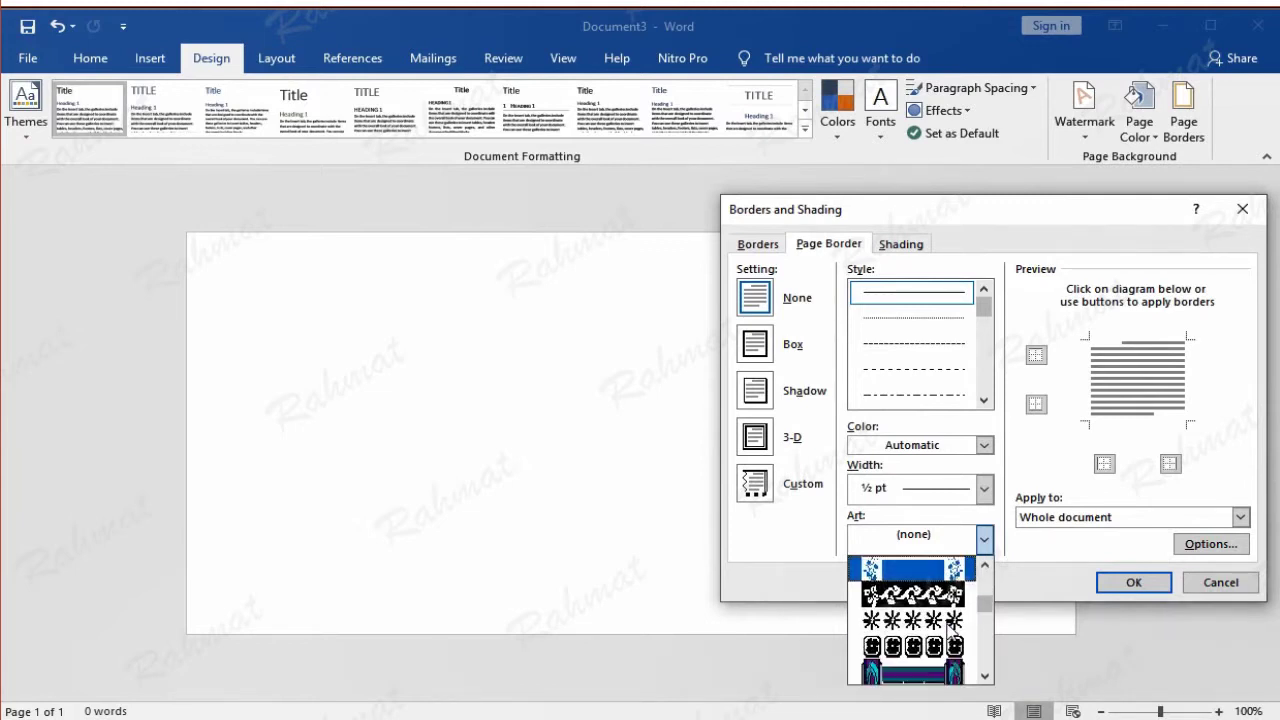
scroll(947, 628, "down", 1)
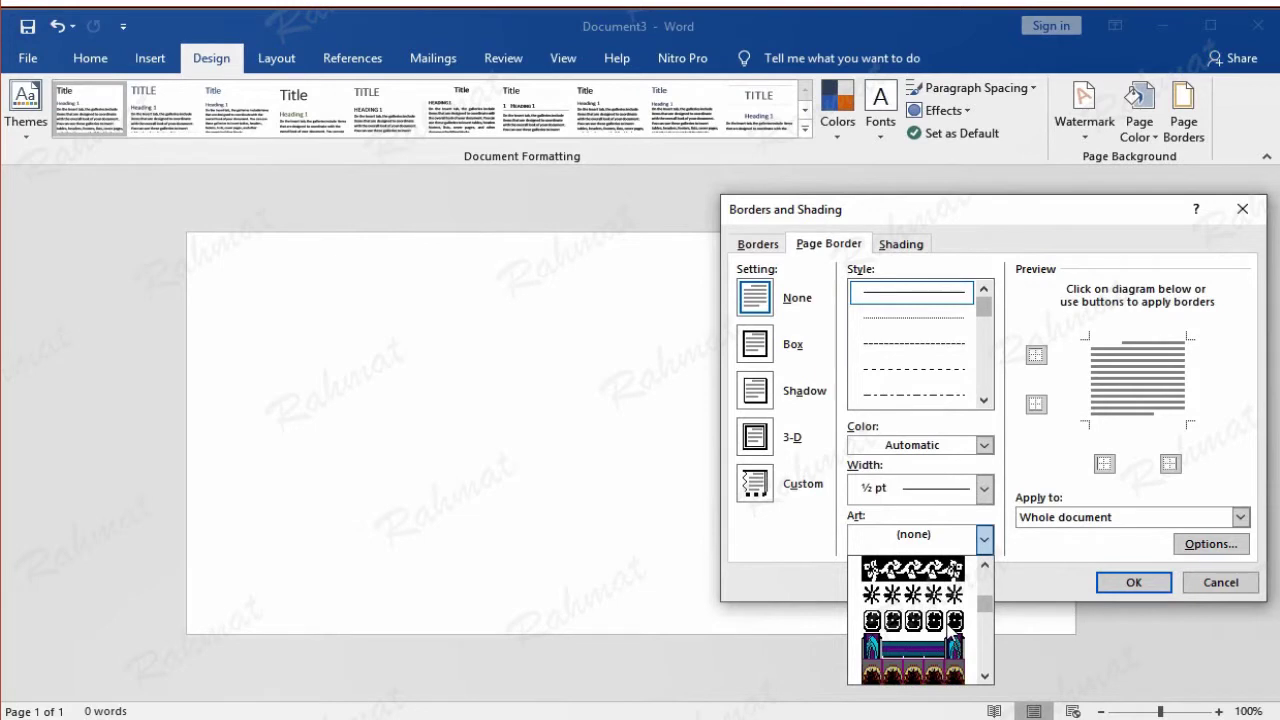
scroll(950, 630, "down", 1)
scroll(950, 625, "down", 1)
scroll(950, 625, "down", 1)
scroll(950, 625, "down", 1)
scroll(950, 625, "down", 1)
scroll(947, 628, "down", 2)
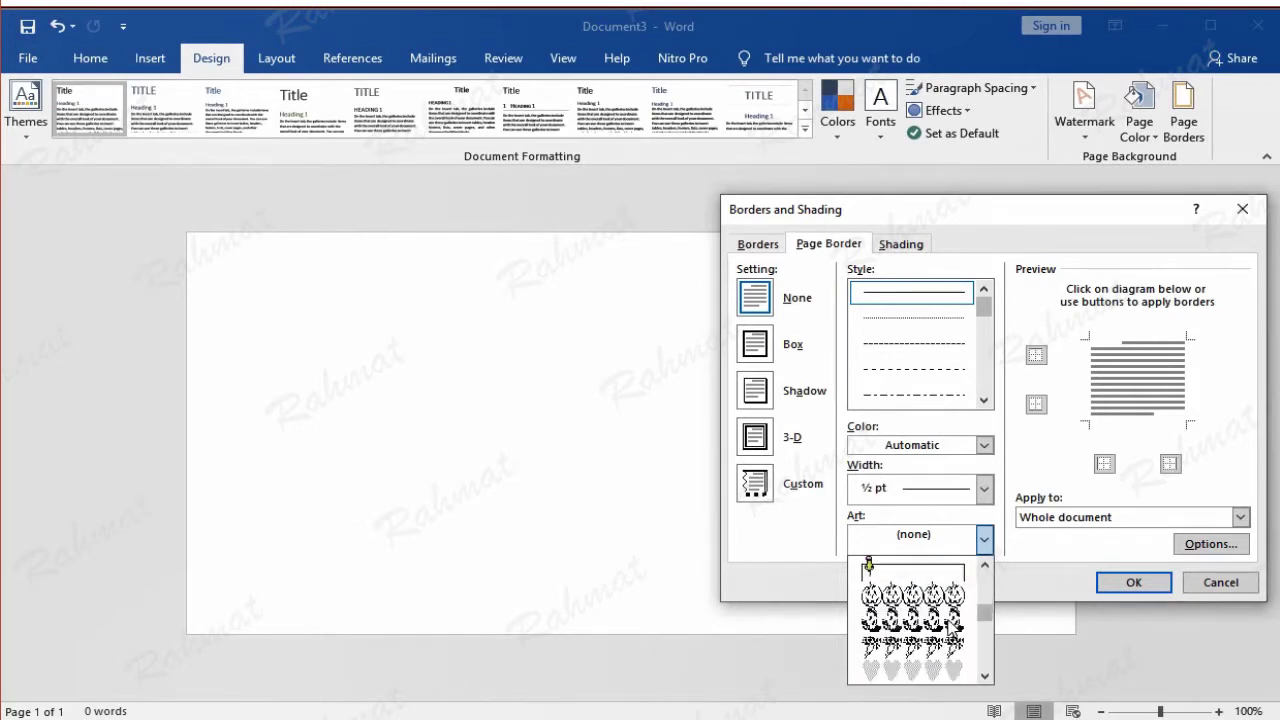
scroll(947, 628, "down", 2)
scroll(948, 629, "down", 2)
scroll(950, 630, "down", 2)
scroll(954, 632, "down", 2)
scroll(954, 630, "down", 2)
scroll(954, 628, "down", 2)
scroll(954, 626, "down", 2)
scroll(955, 624, "down", 2)
scroll(955, 626, "down", 2)
scroll(956, 628, "down", 2)
scroll(957, 630, "down", 2)
scroll(956, 632, "down", 2)
scroll(956, 632, "down", 2)
scroll(957, 632, "down", 2)
scroll(957, 632, "down", 2)
scroll(957, 632, "down", 2)
scroll(956, 634, "down", 2)
scroll(956, 636, "down", 2)
scroll(955, 640, "down", 2)
scroll(952, 640, "down", 2)
scroll(952, 640, "down", 2)
scroll(952, 639, "down", 2)
scroll(952, 638, "down", 2)
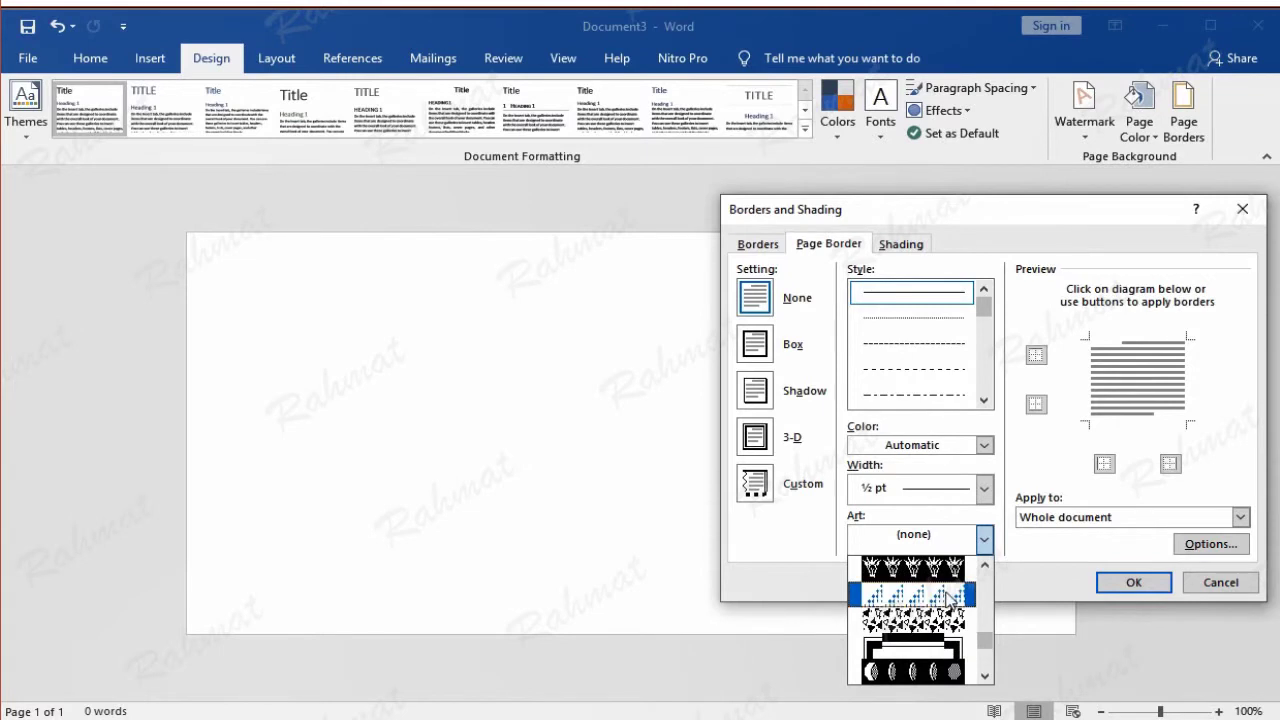
scroll(946, 602, "up", 1)
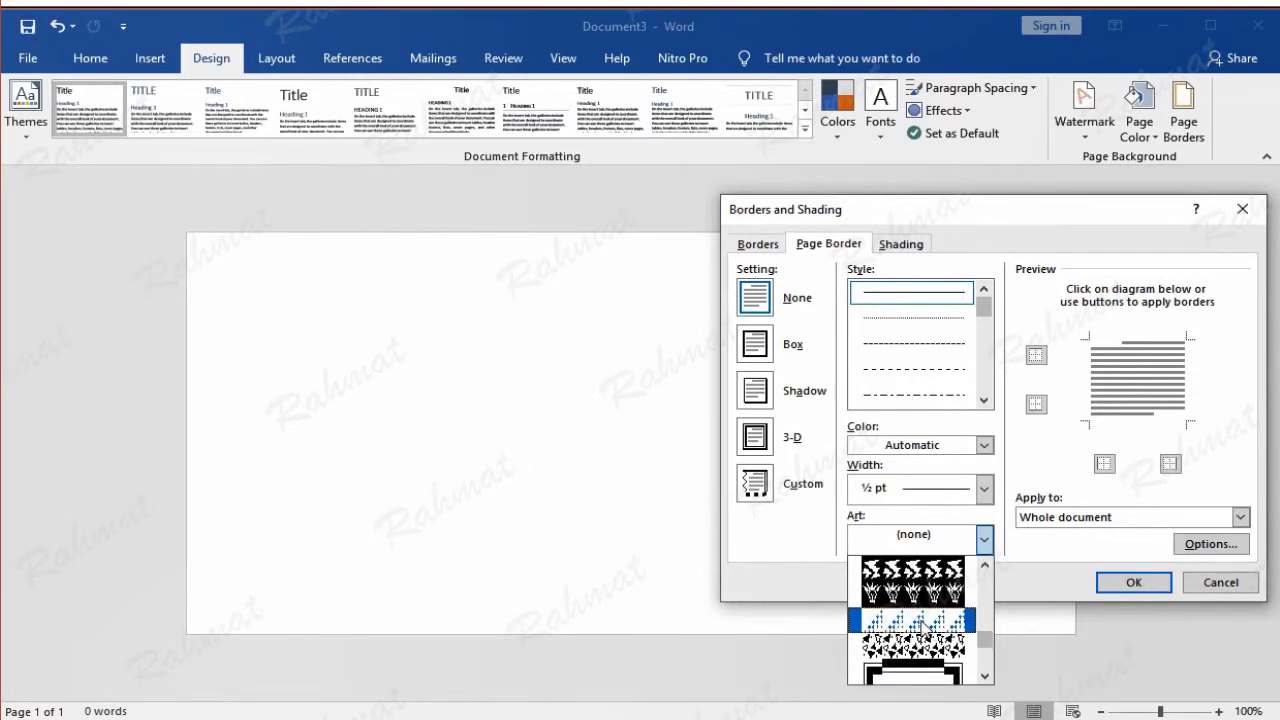
Choose the dotted art pattern and reduce the border width to 15 pt
left_click(922, 621)
double_click(862, 483)
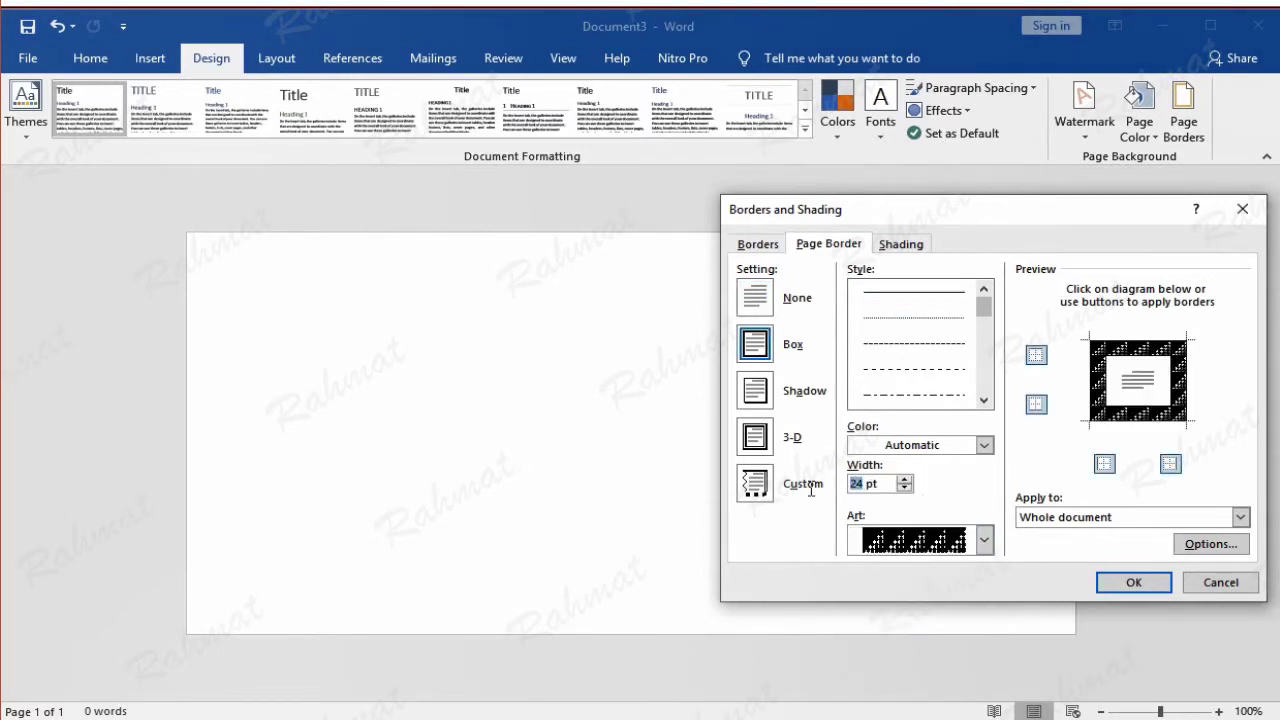
type("15")
Color the art border custom RGB 0, 62, 108 and apply it to 'This section - First page only'
left_click(984, 445)
left_click(940, 642)
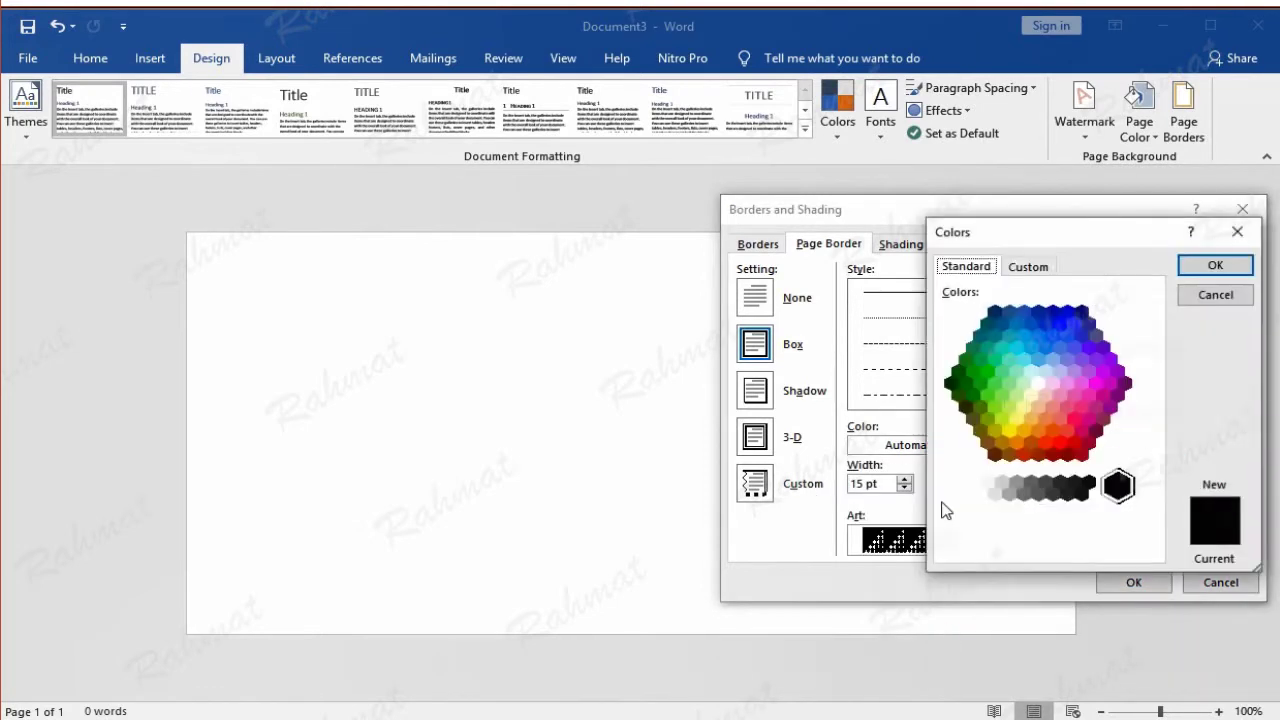
left_click(1027, 267)
left_click(1030, 478)
left_click(1030, 501)
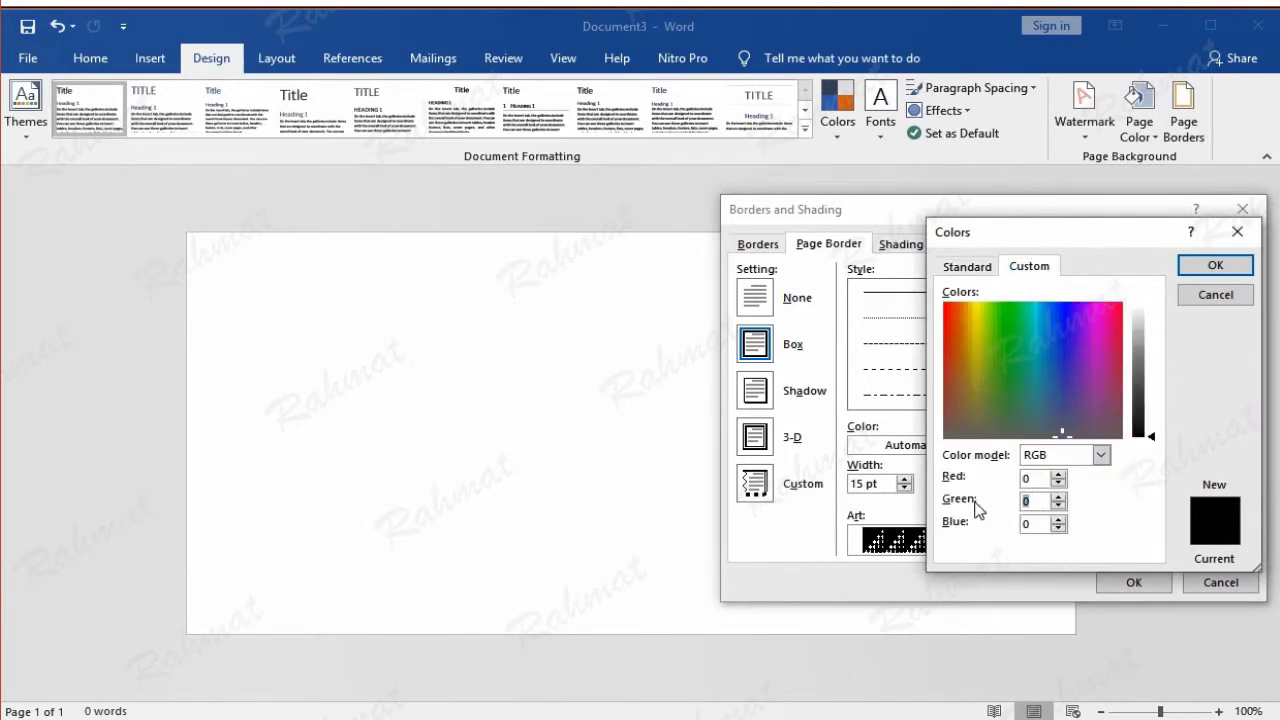
type("62")
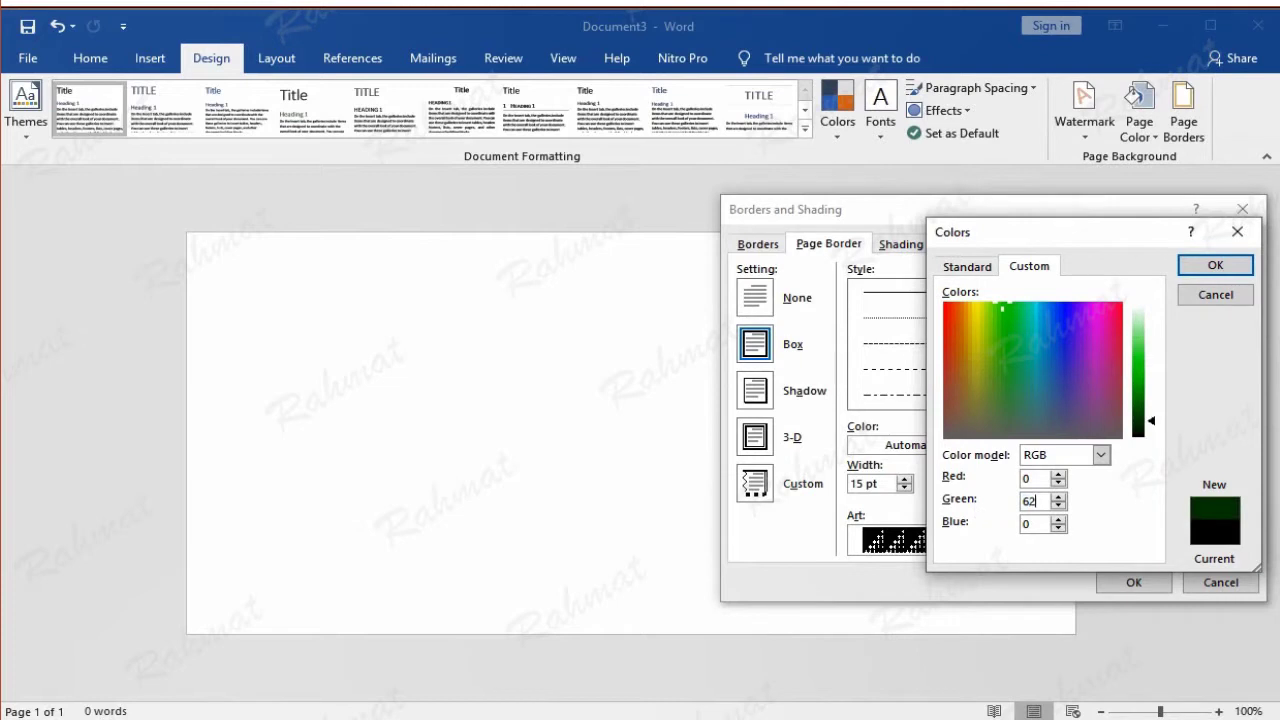
double_click(1025, 524)
type("08")
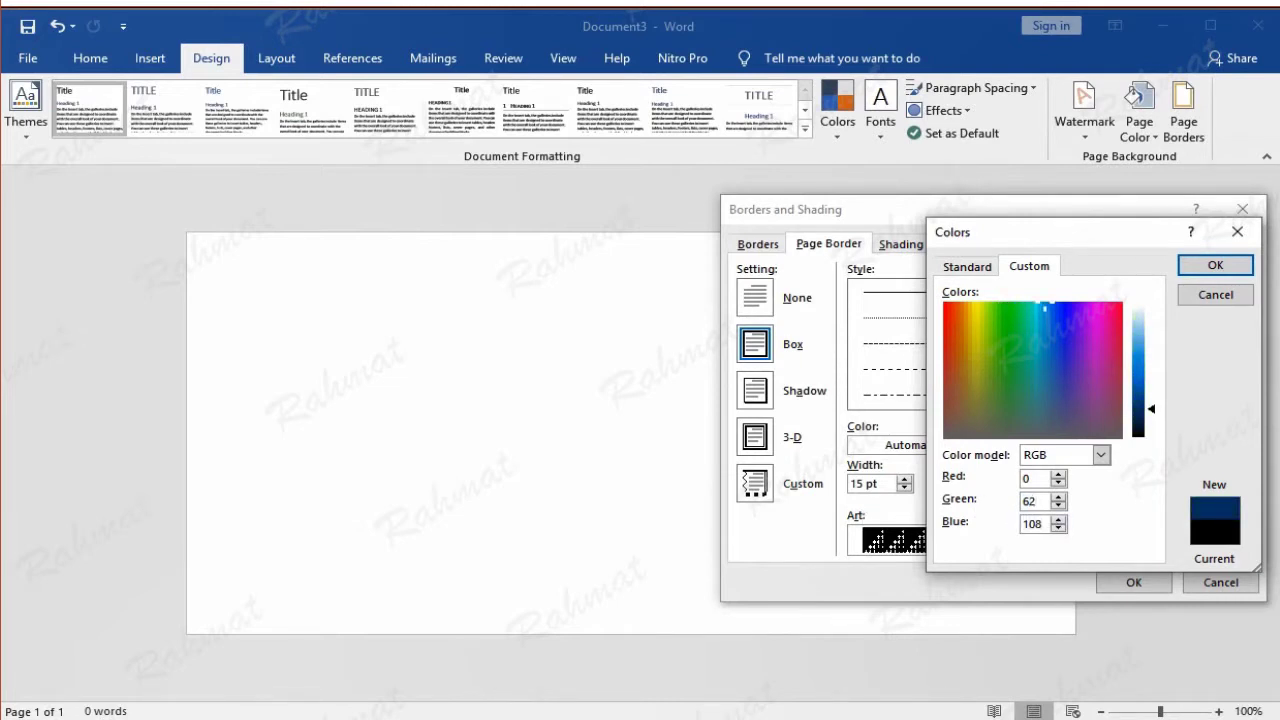
left_click(1238, 268)
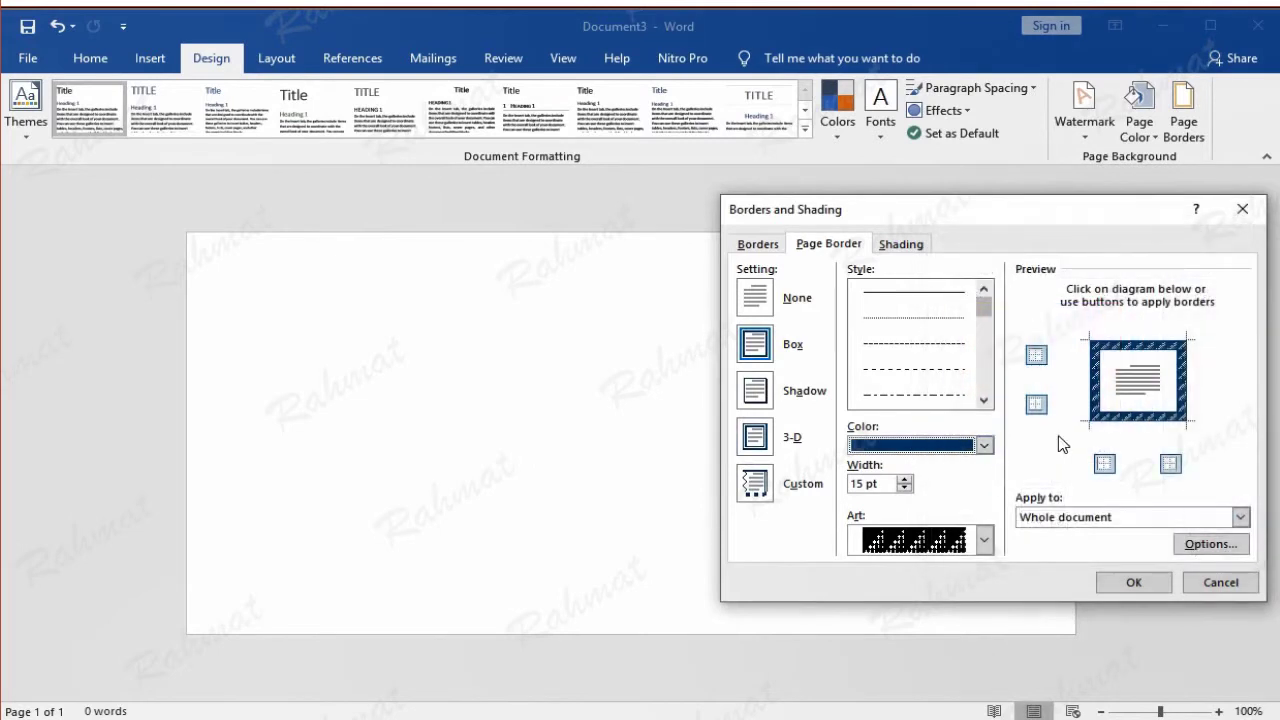
left_click(1241, 520)
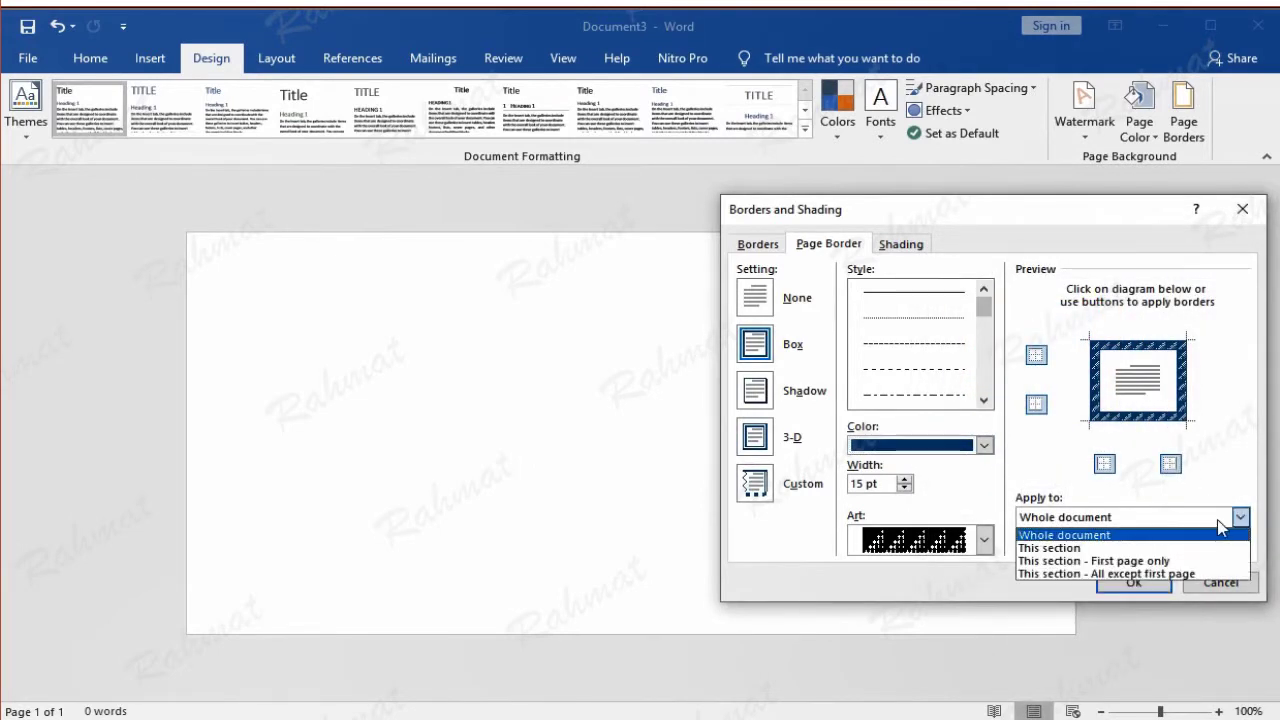
left_click(1166, 563)
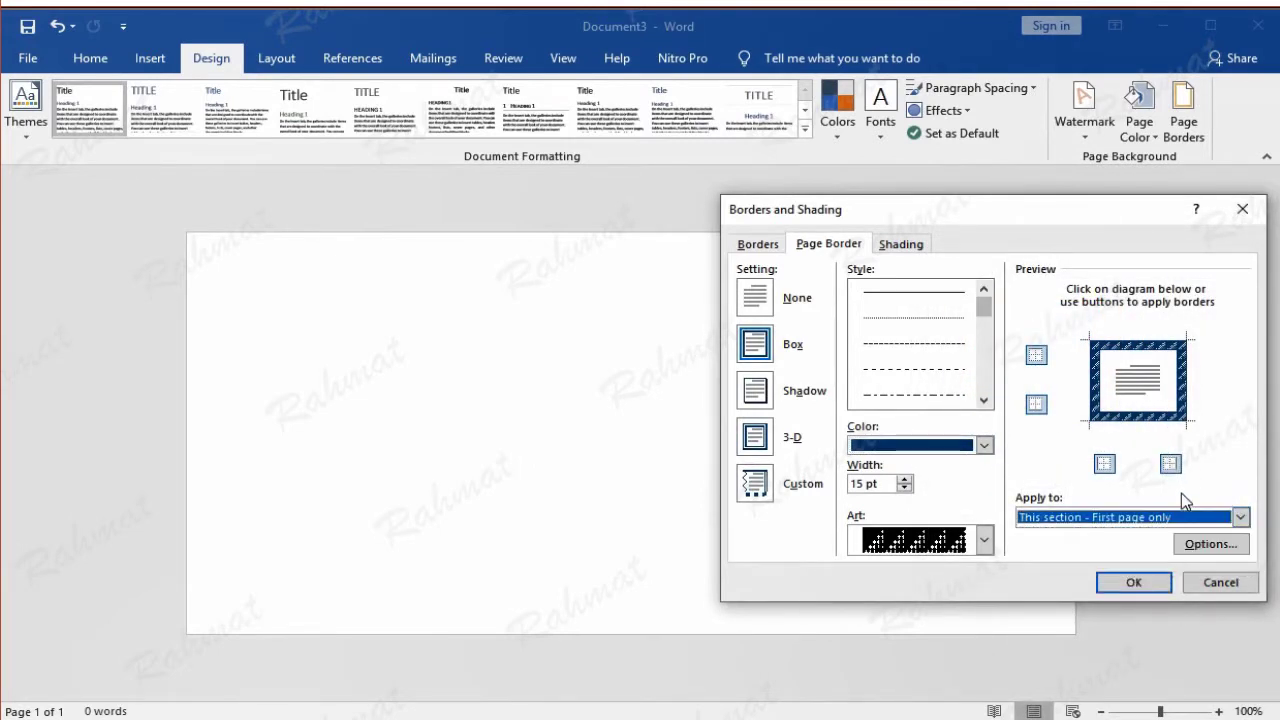
Set the border's top, bottom, left and right margins to 0 pt and apply the border
left_click(1206, 550)
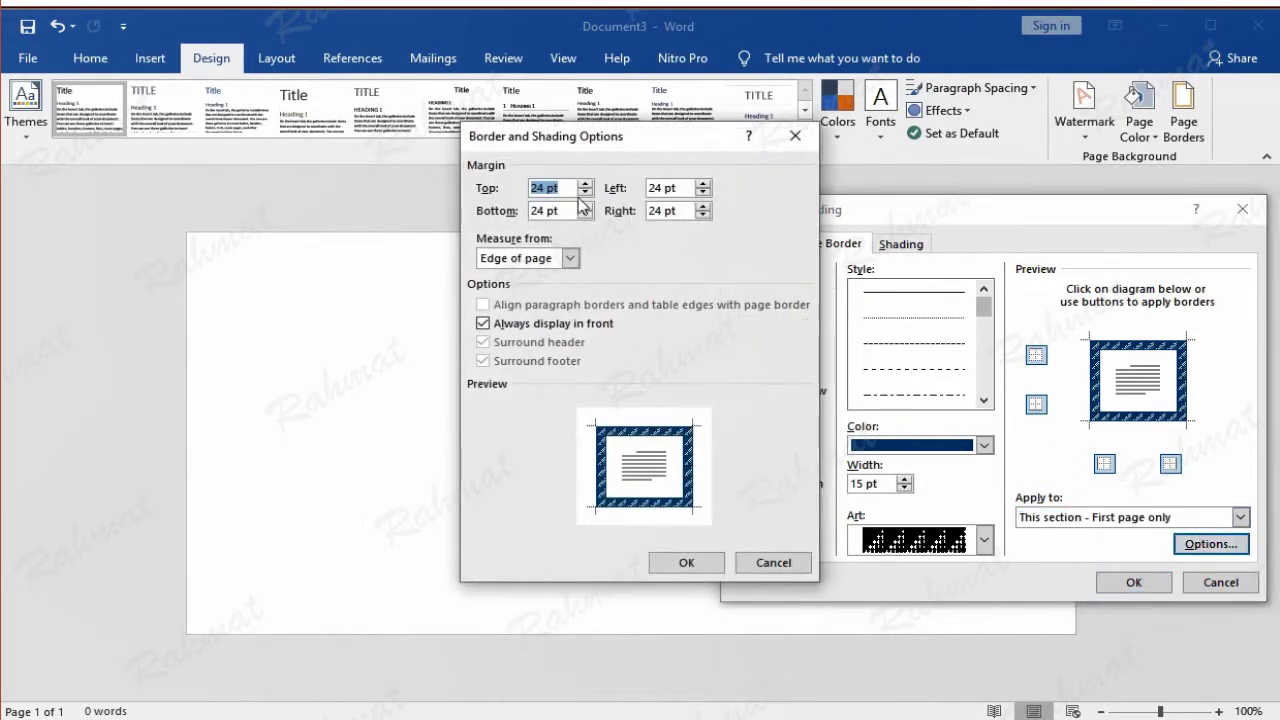
left_click_drag(547, 190, 520, 188)
type("0")
left_click_drag(548, 210, 518, 210)
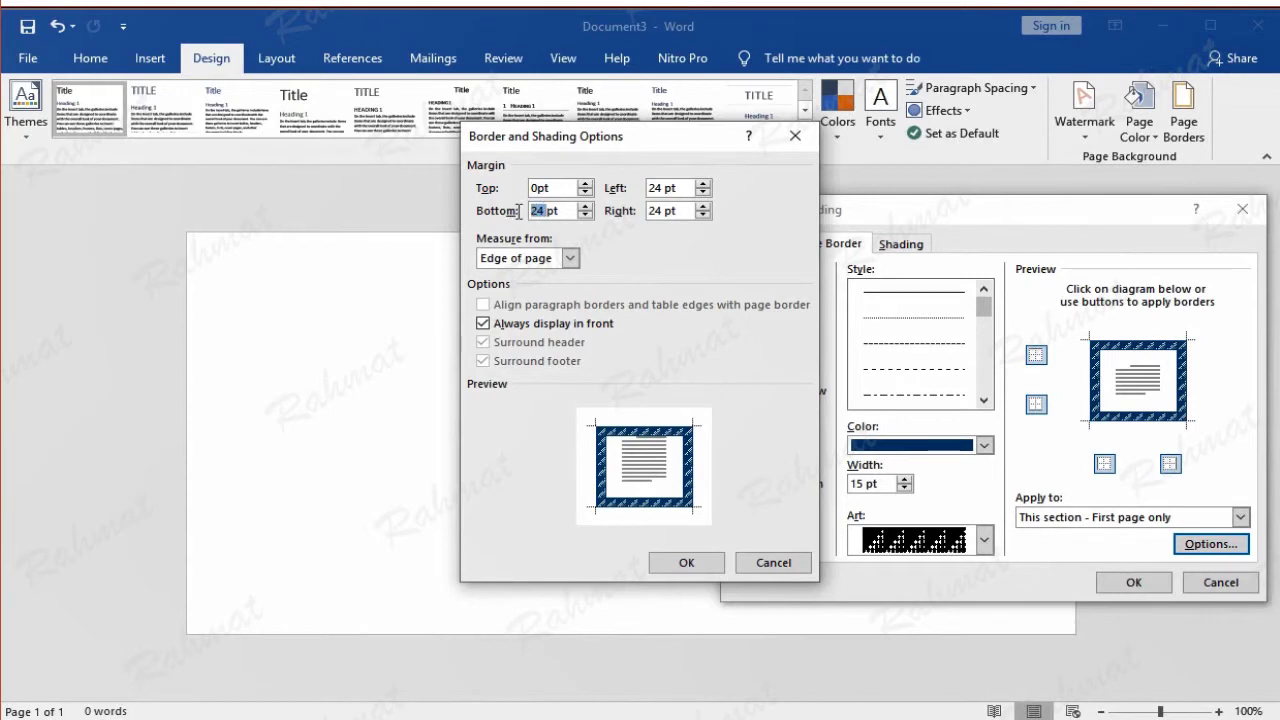
type("0")
left_click_drag(662, 187, 608, 187)
type("0")
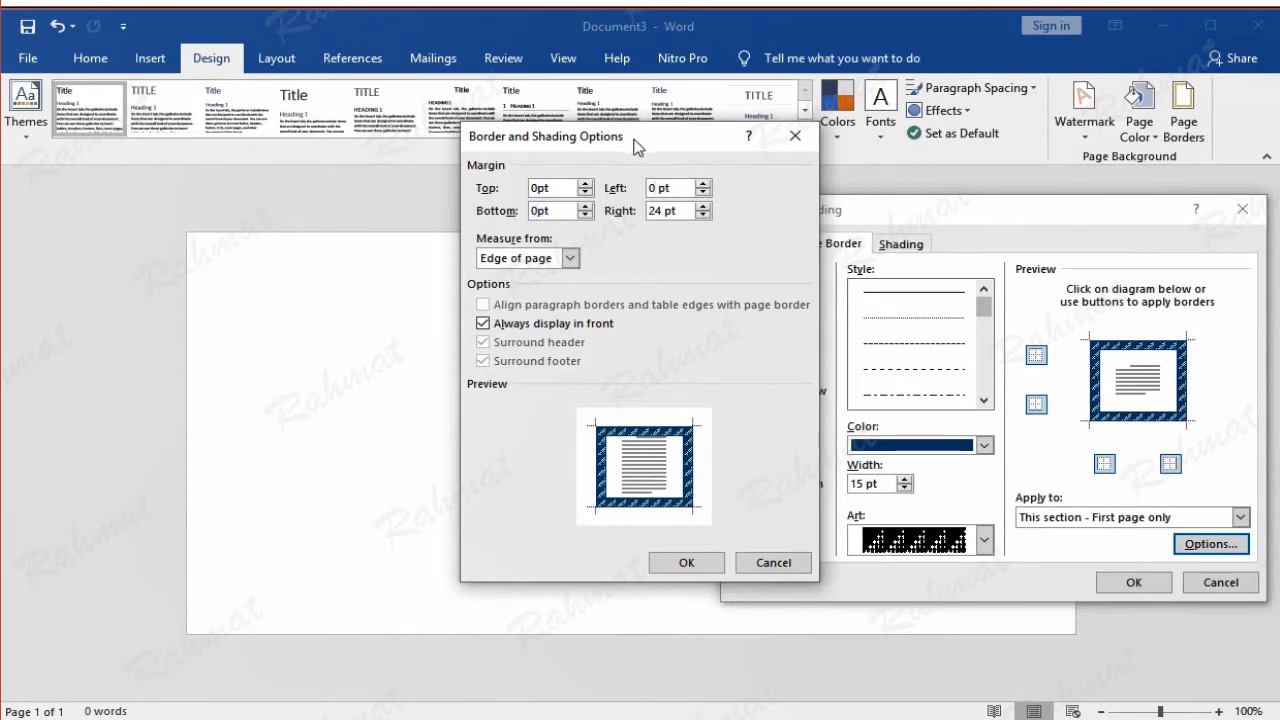
left_click_drag(668, 210, 655, 210)
type("0")
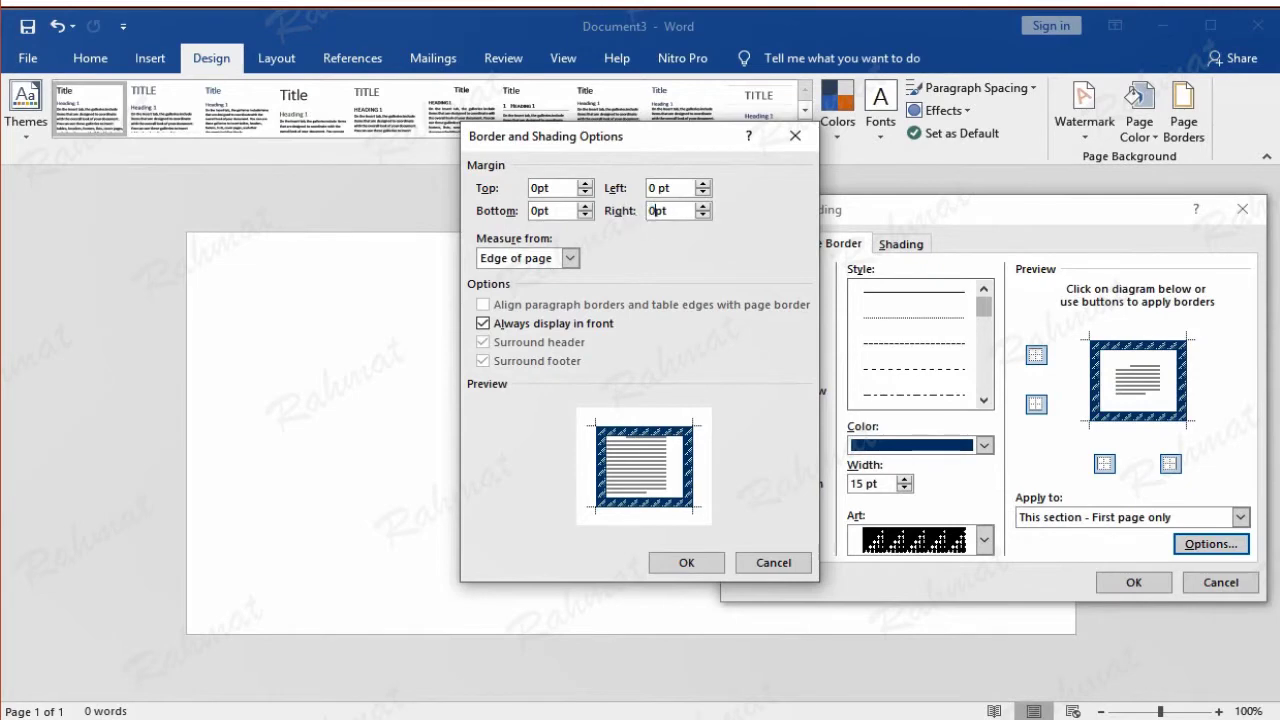
left_click(686, 562)
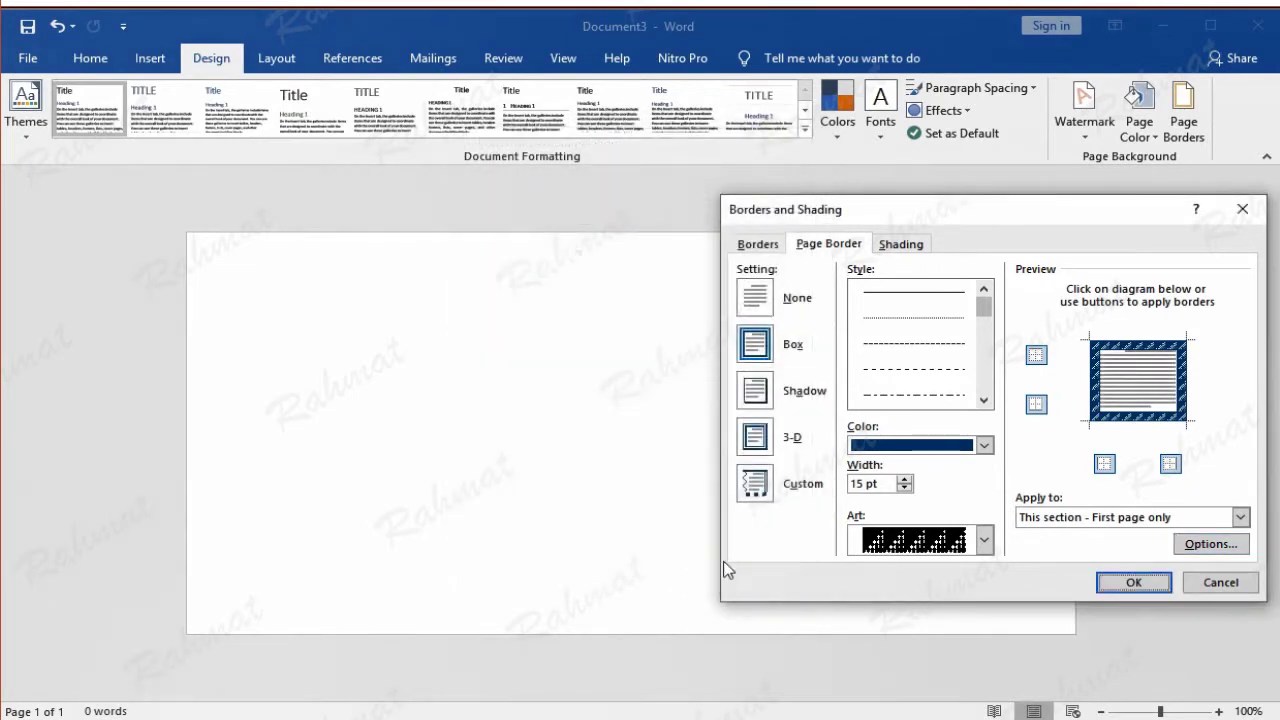
left_click(1133, 583)
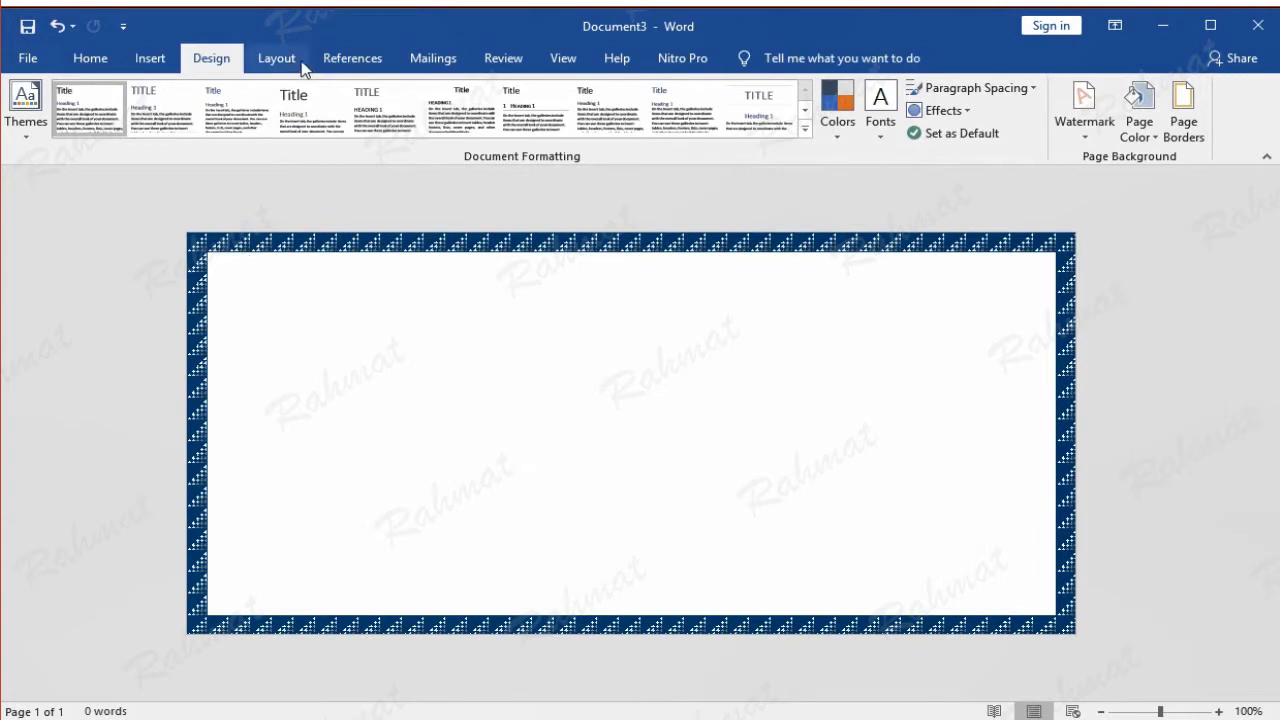
left_click(150, 58)
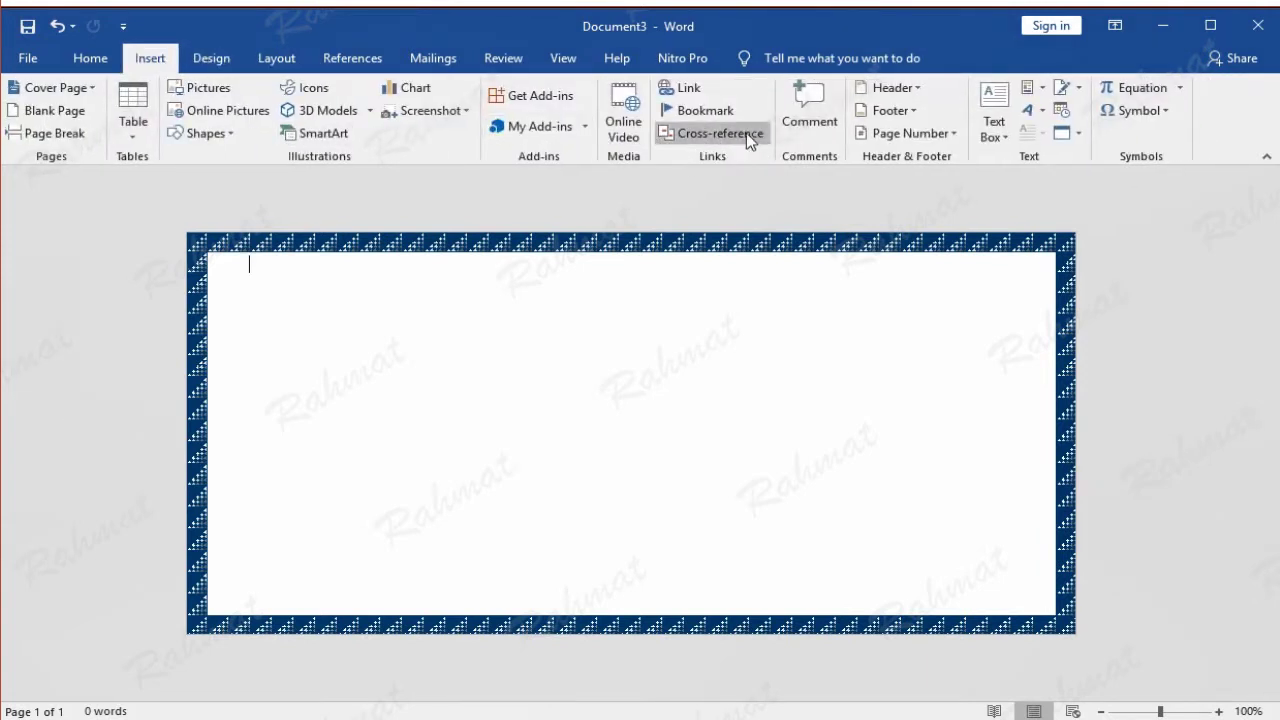
Insert blue-outline WordArt reading 'ASREMA TOUR & TRAVEL' and select the heading text
left_click(1040, 112)
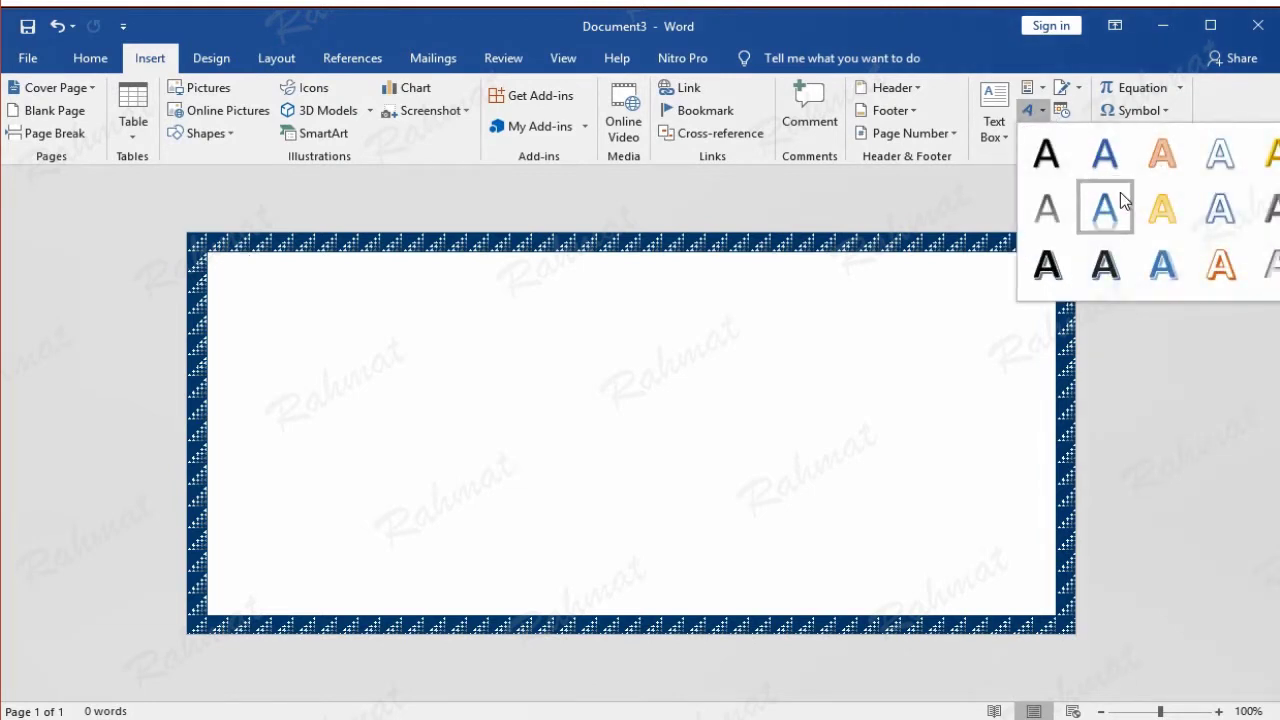
left_click(1120, 203)
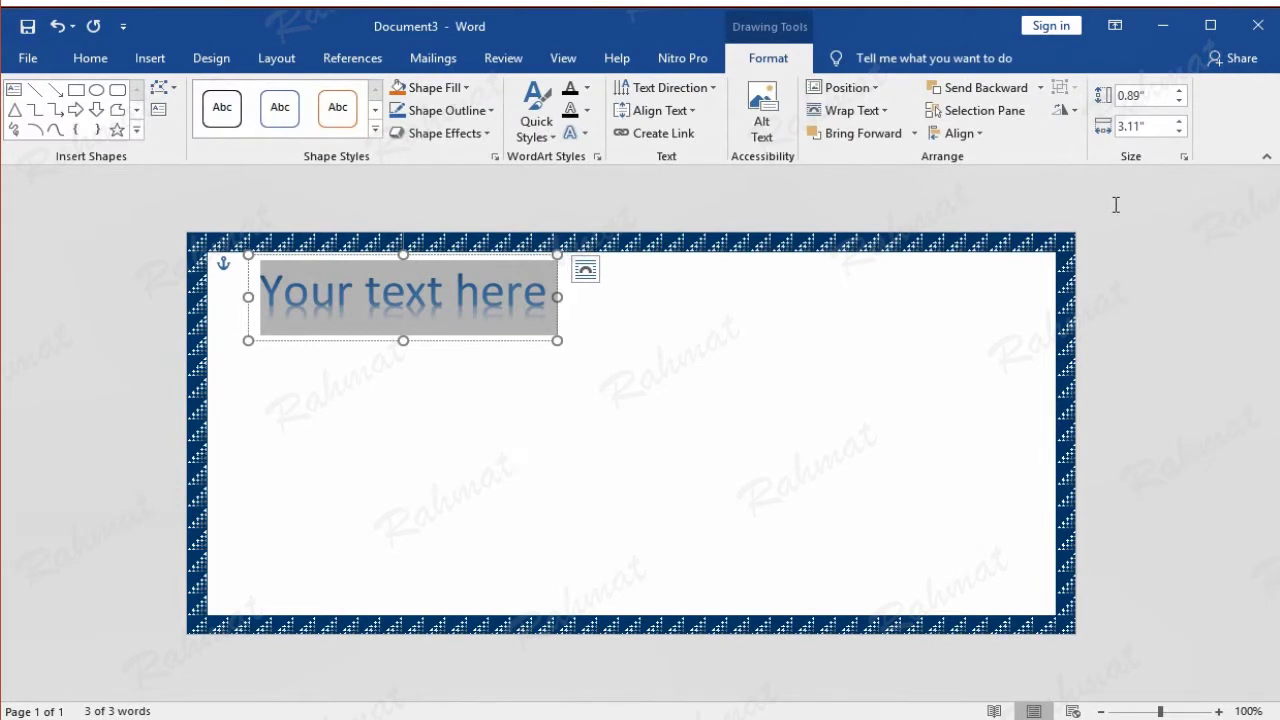
type("a")
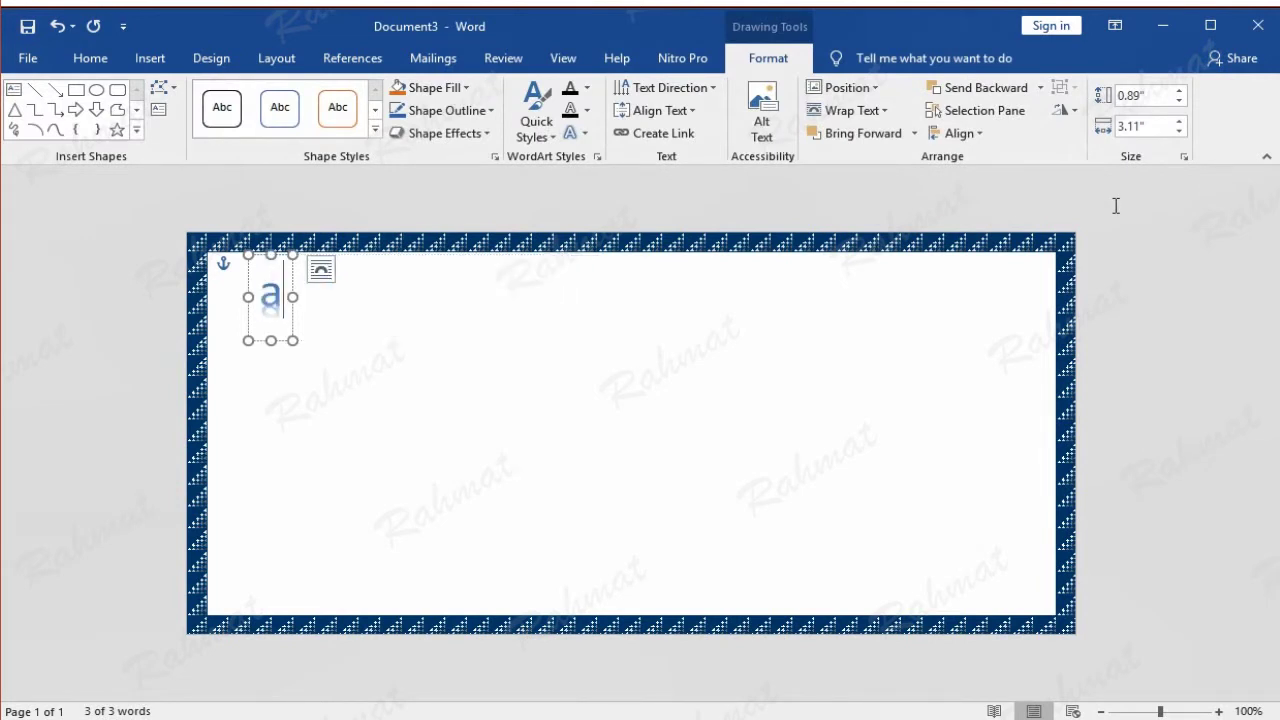
key("BackSpace")
type("ASREMA")
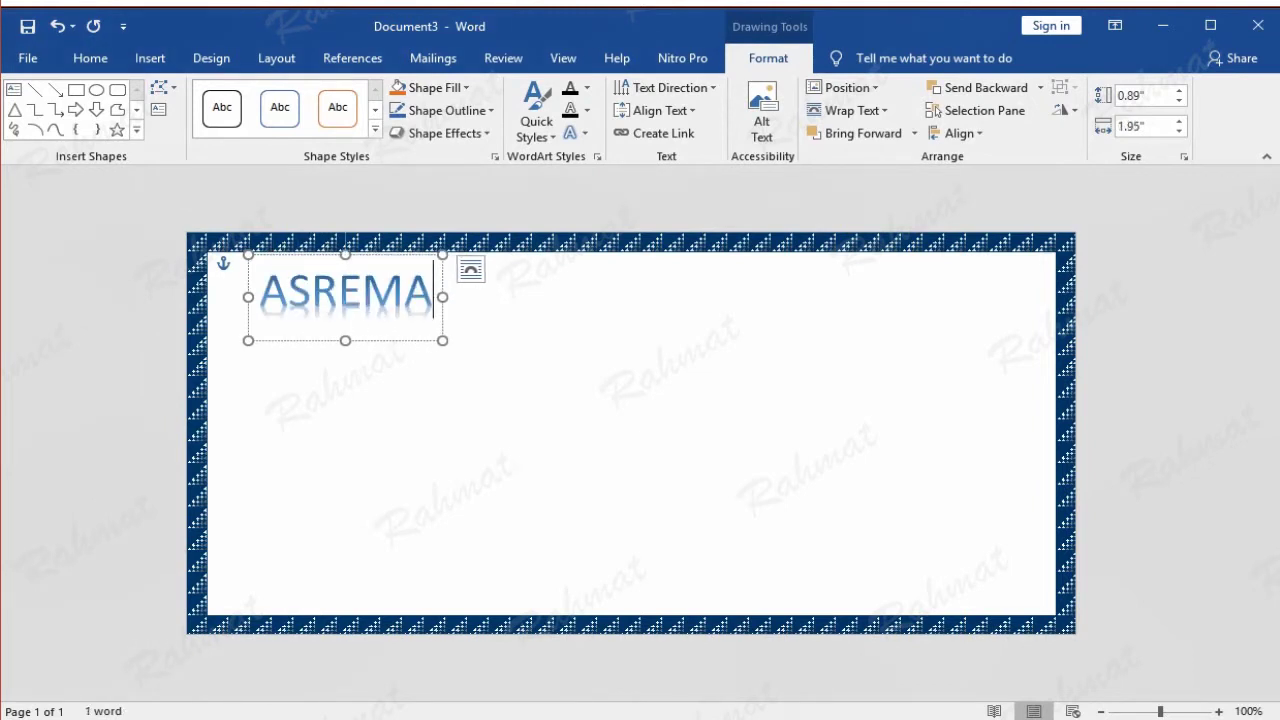
type(" TOUR")
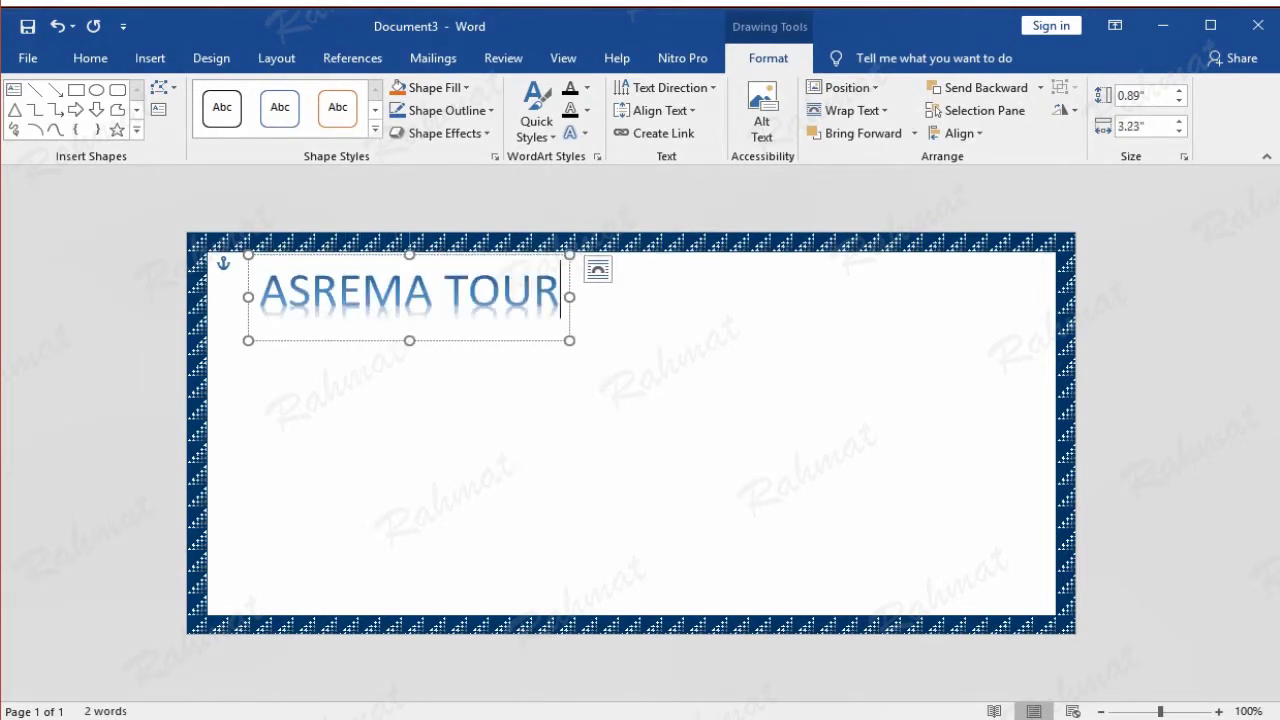
type("&")
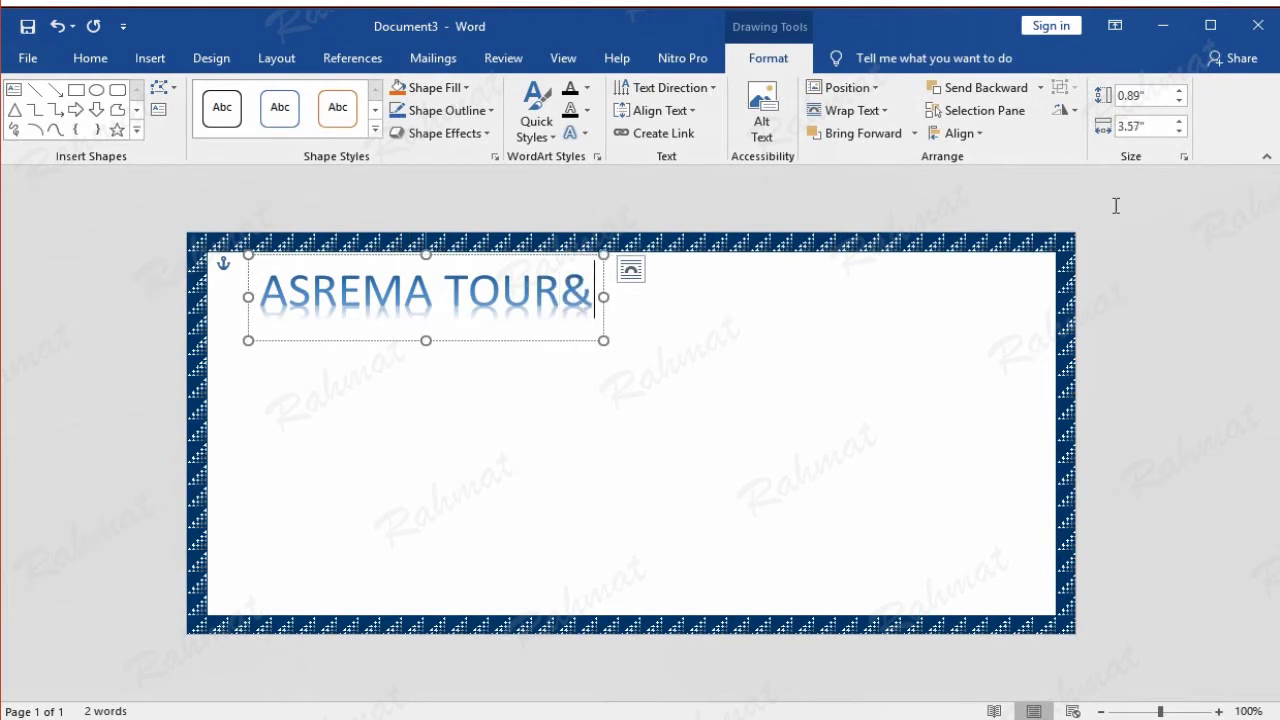
key("BackSpace")
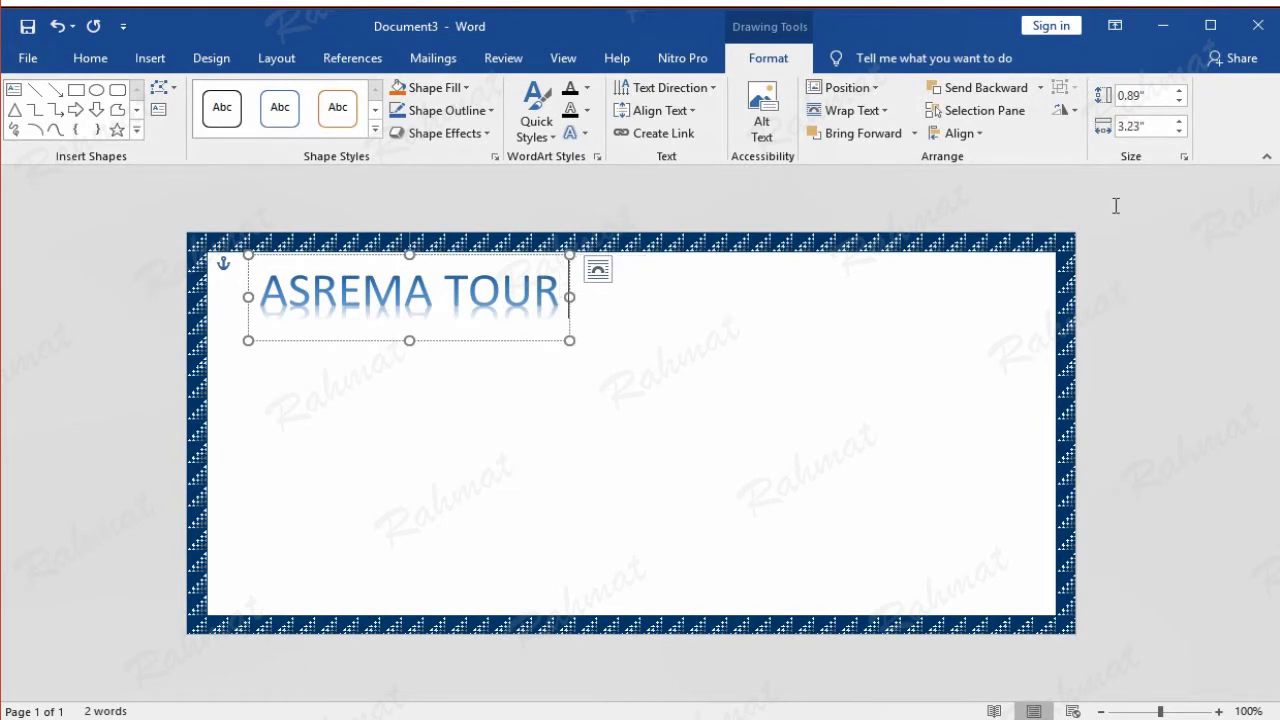
type("& TRAB")
key("BackSpace")
type("VE")
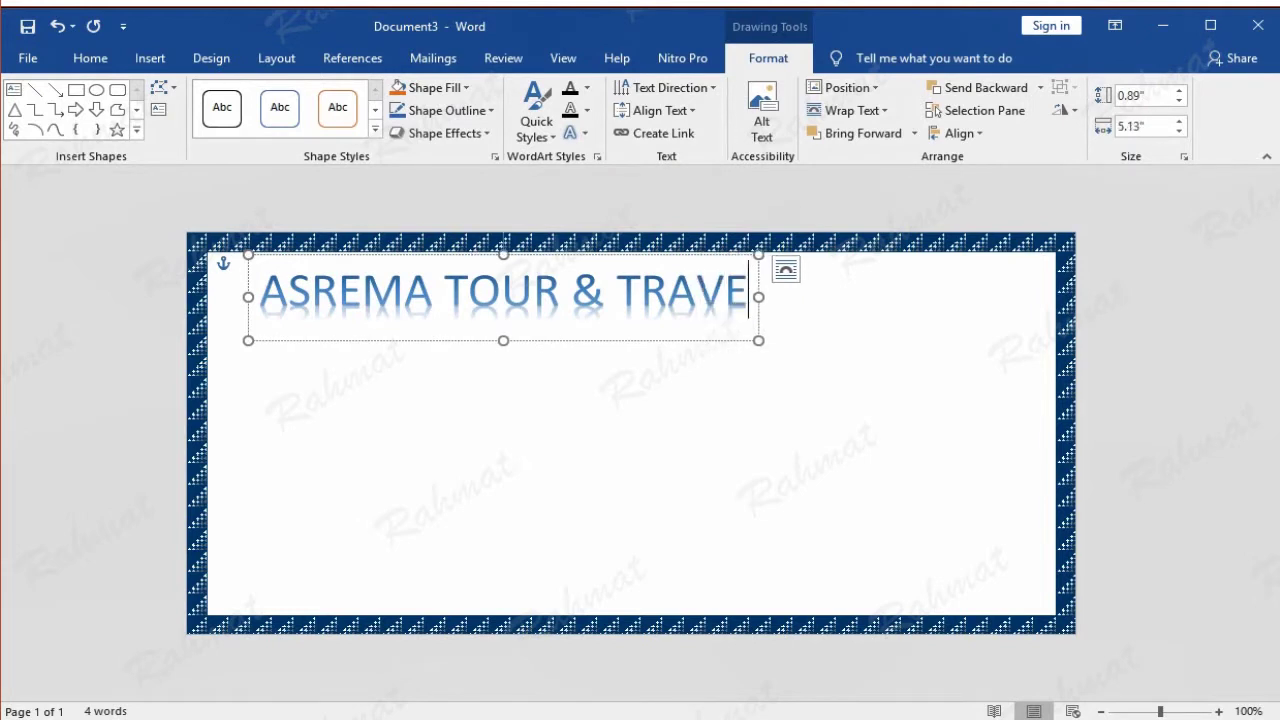
type("L")
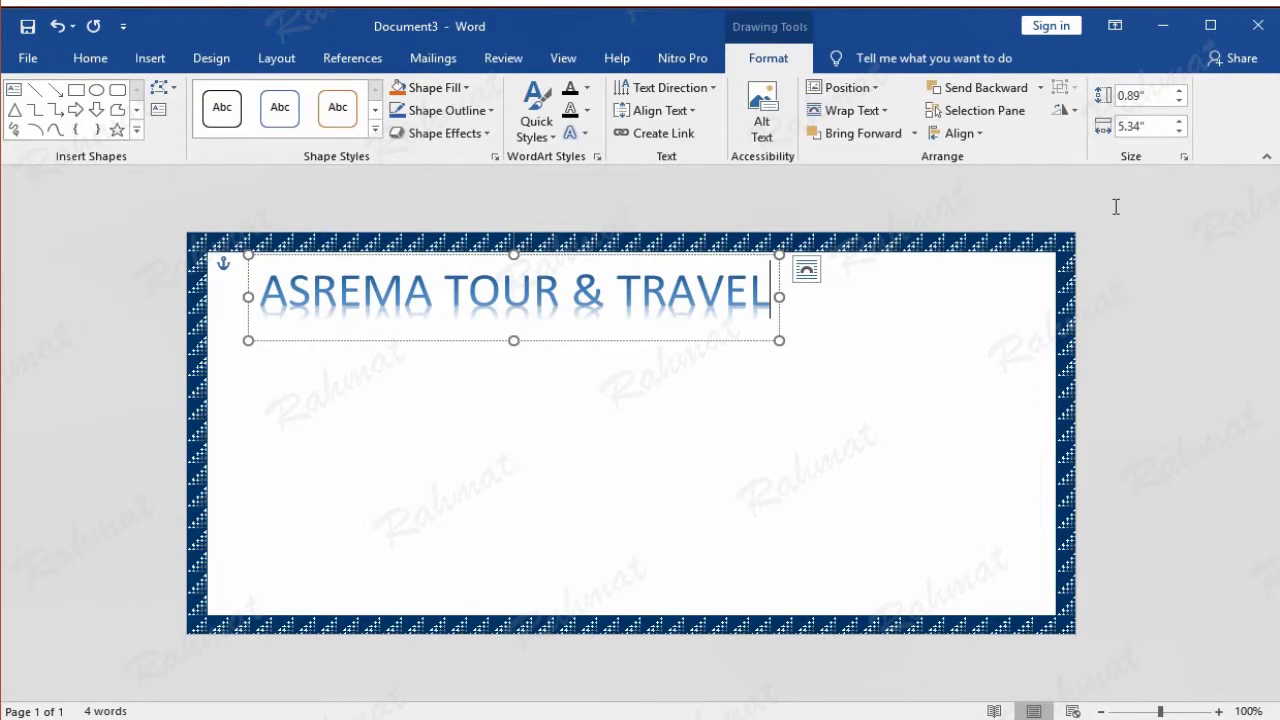
left_click_drag(772, 295, 258, 295)
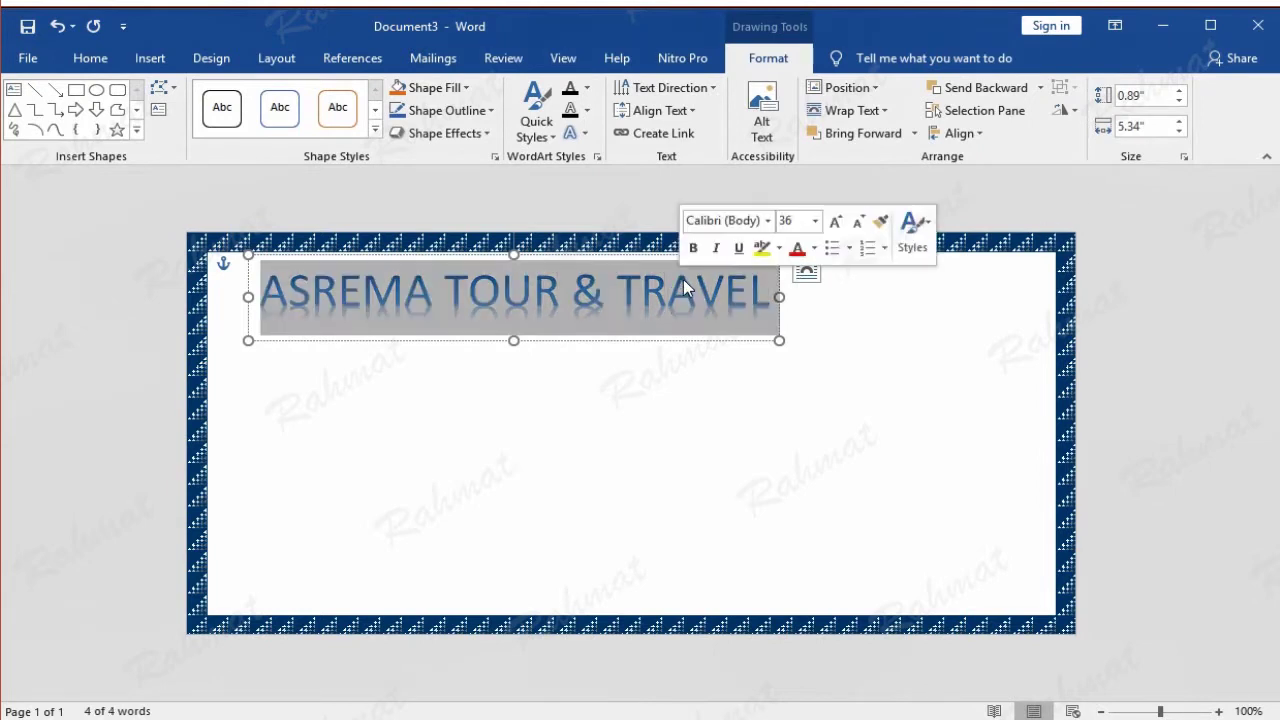
Set the ASREMA TOUR & TRAVEL heading's font size to 14 pt
left_click(92, 60)
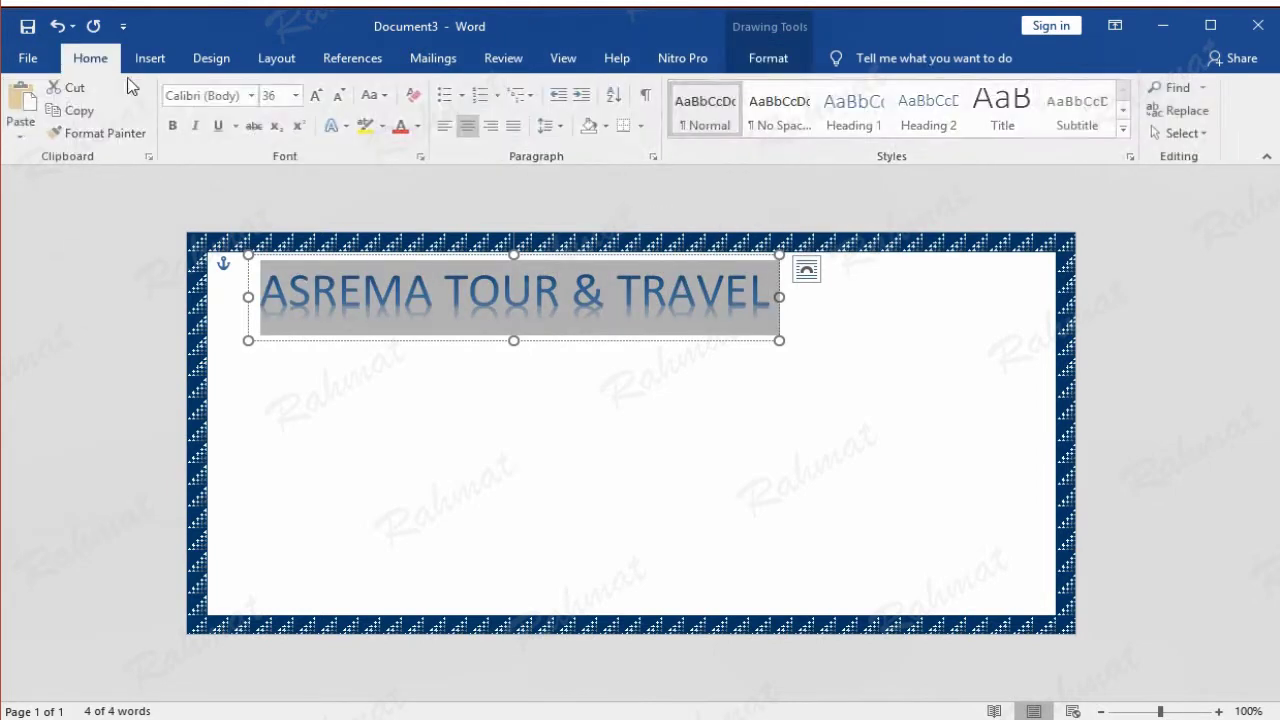
left_click(312, 99)
left_click(299, 96)
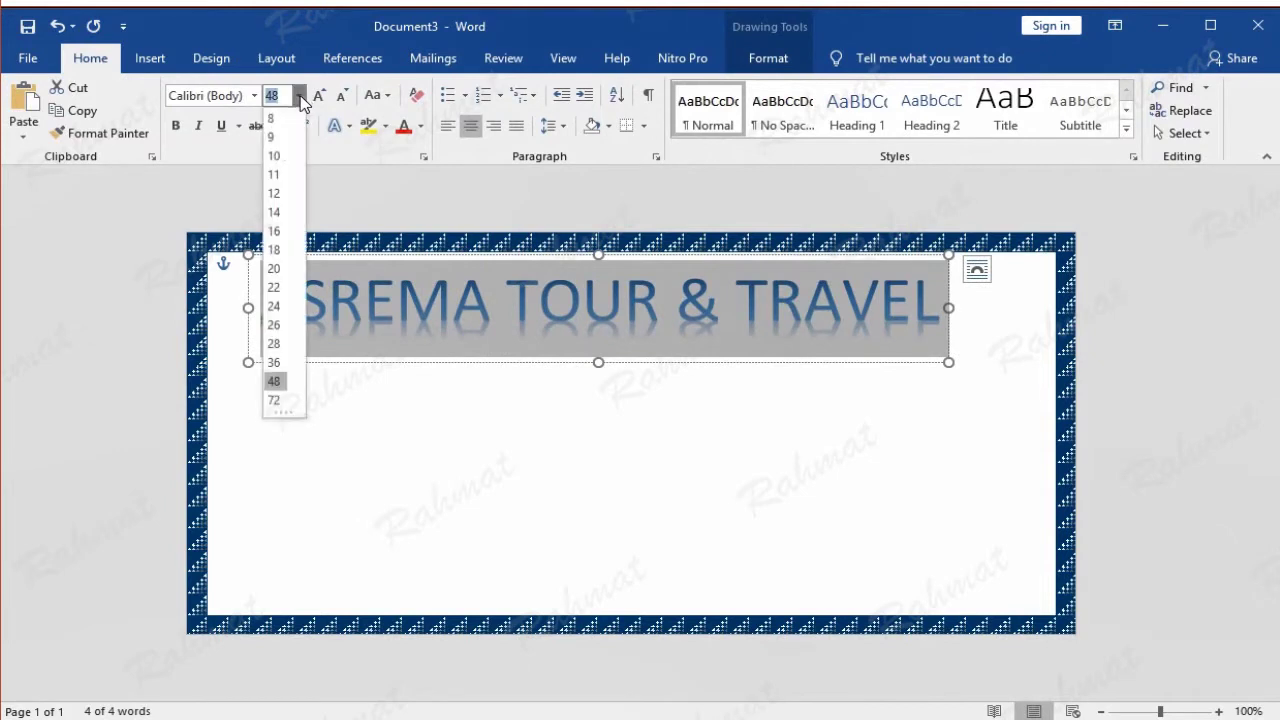
left_click(281, 210)
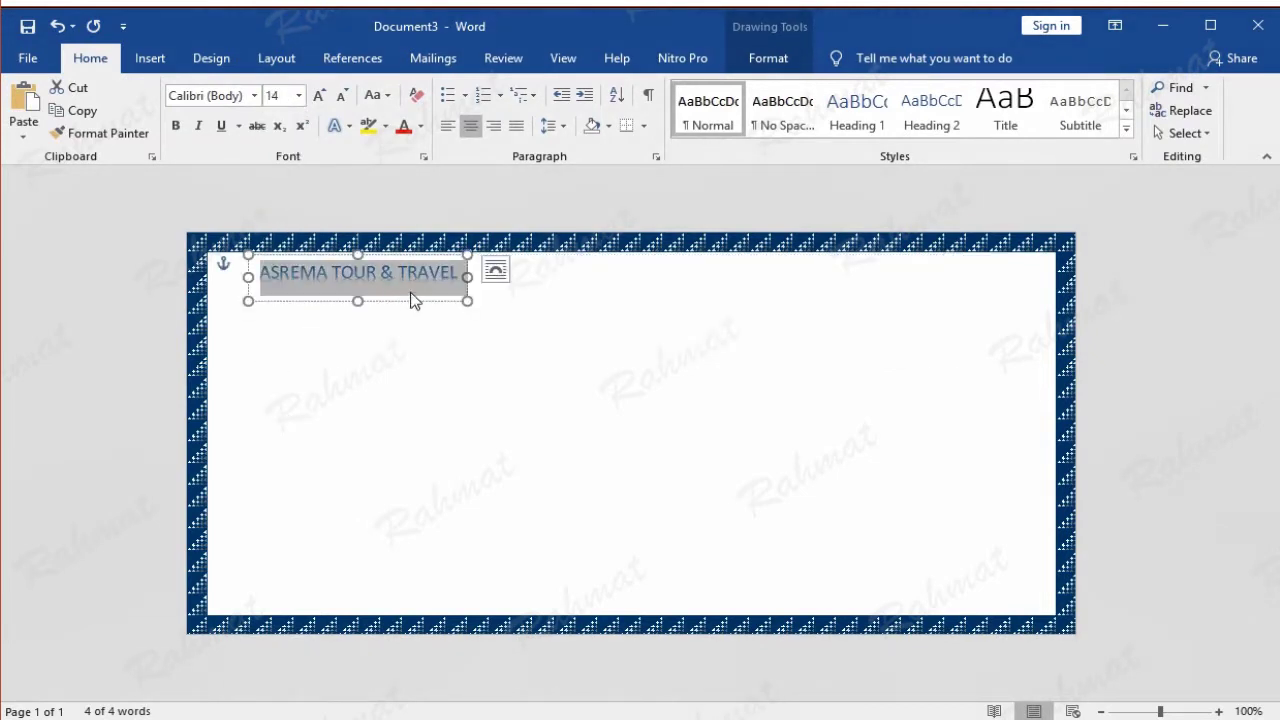
Move the WordArt heading box just inside the border's top-left corner
left_click_drag(405, 260, 392, 264)
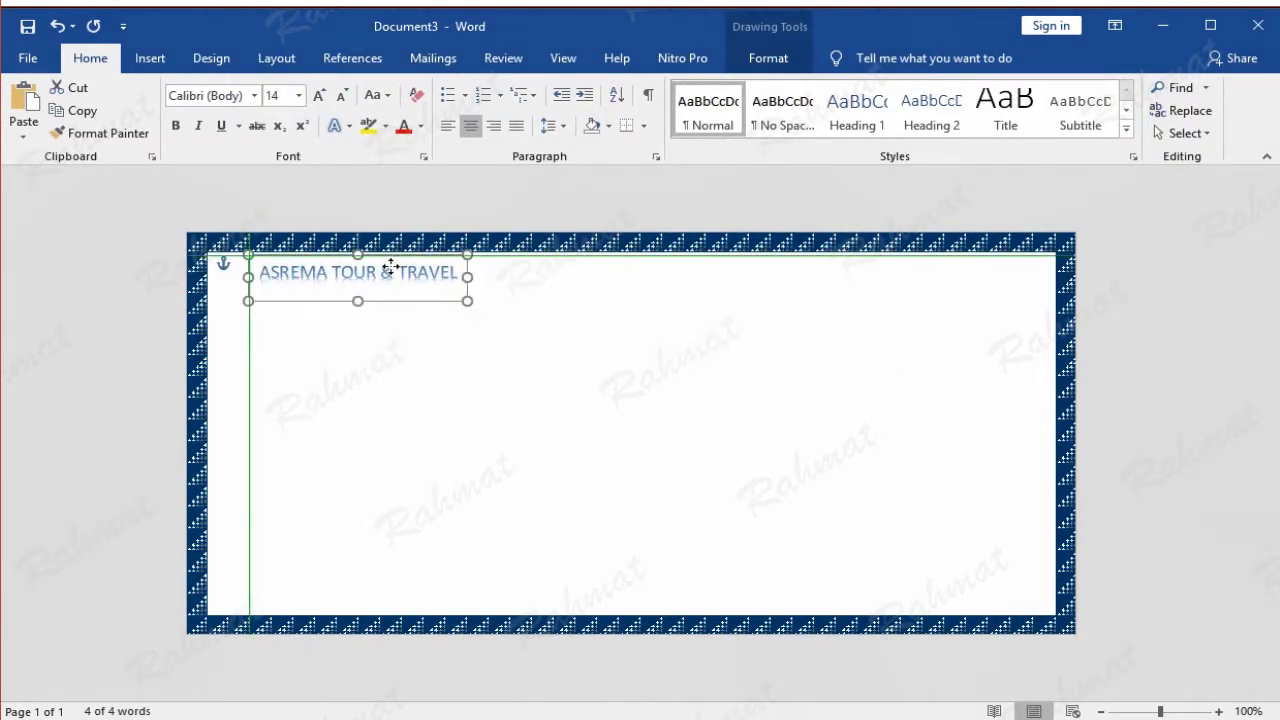
left_click(407, 301)
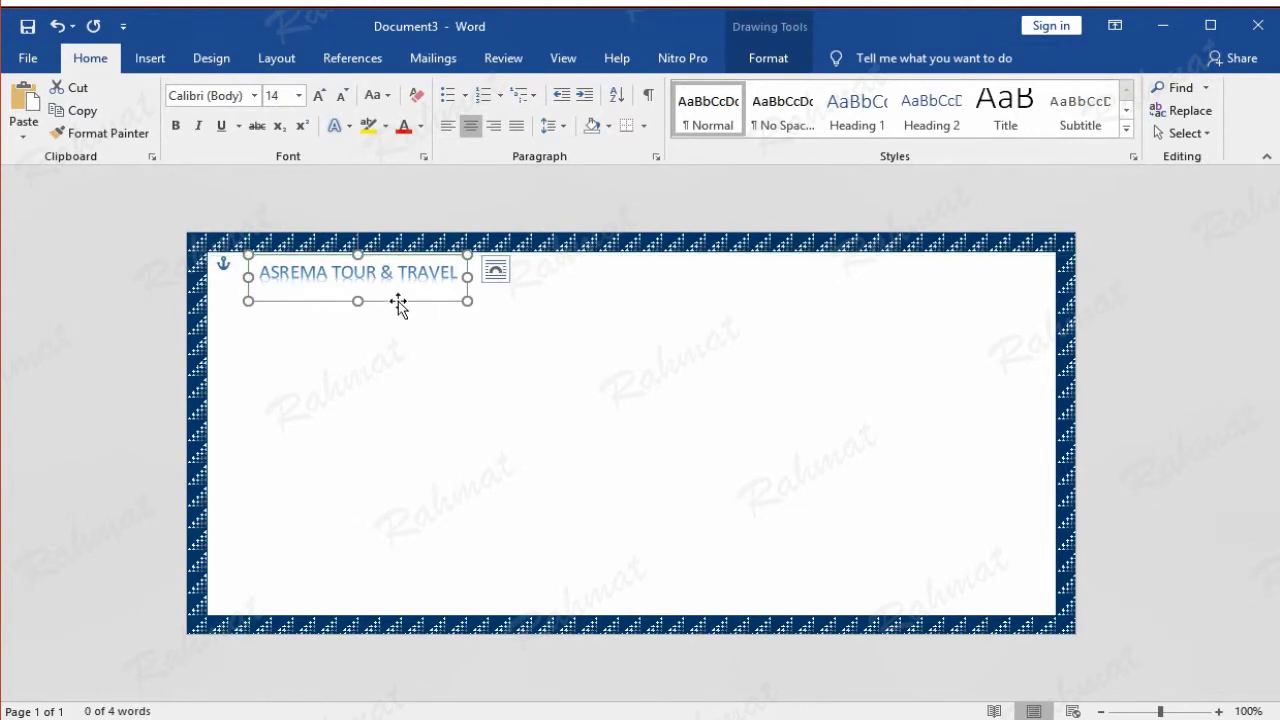
left_click_drag(398, 305, 337, 299)
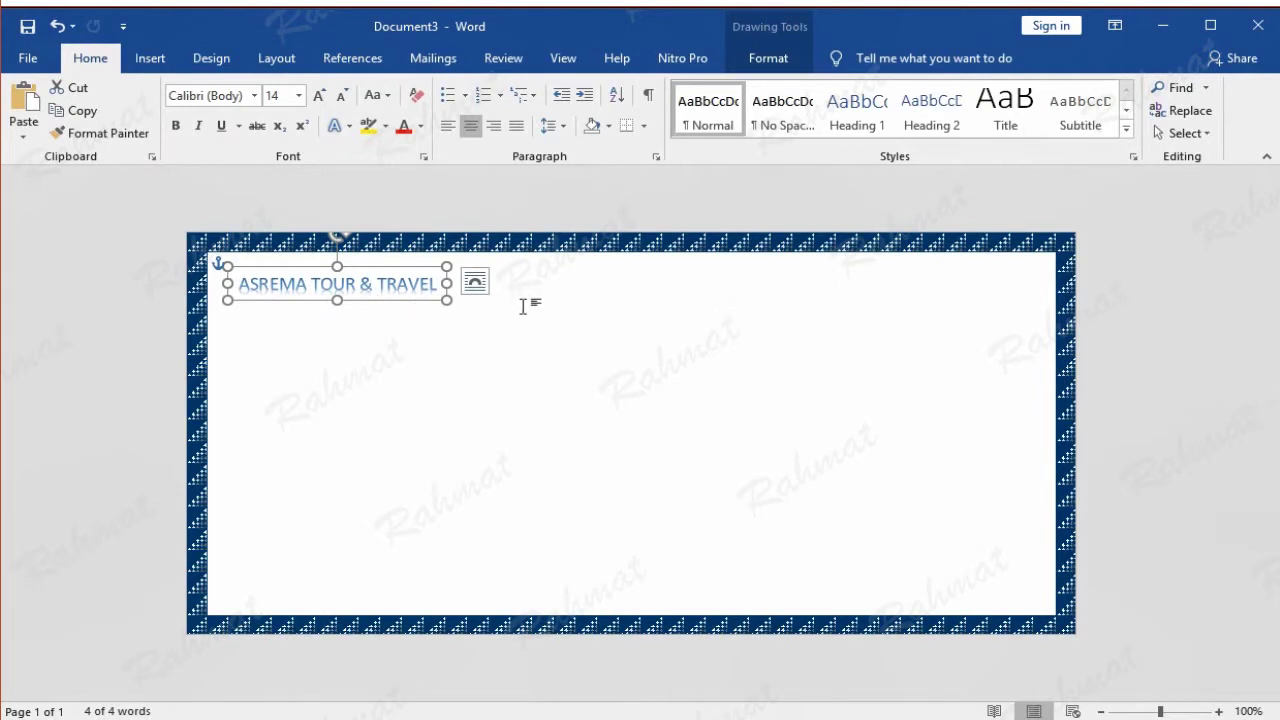
left_click(609, 194)
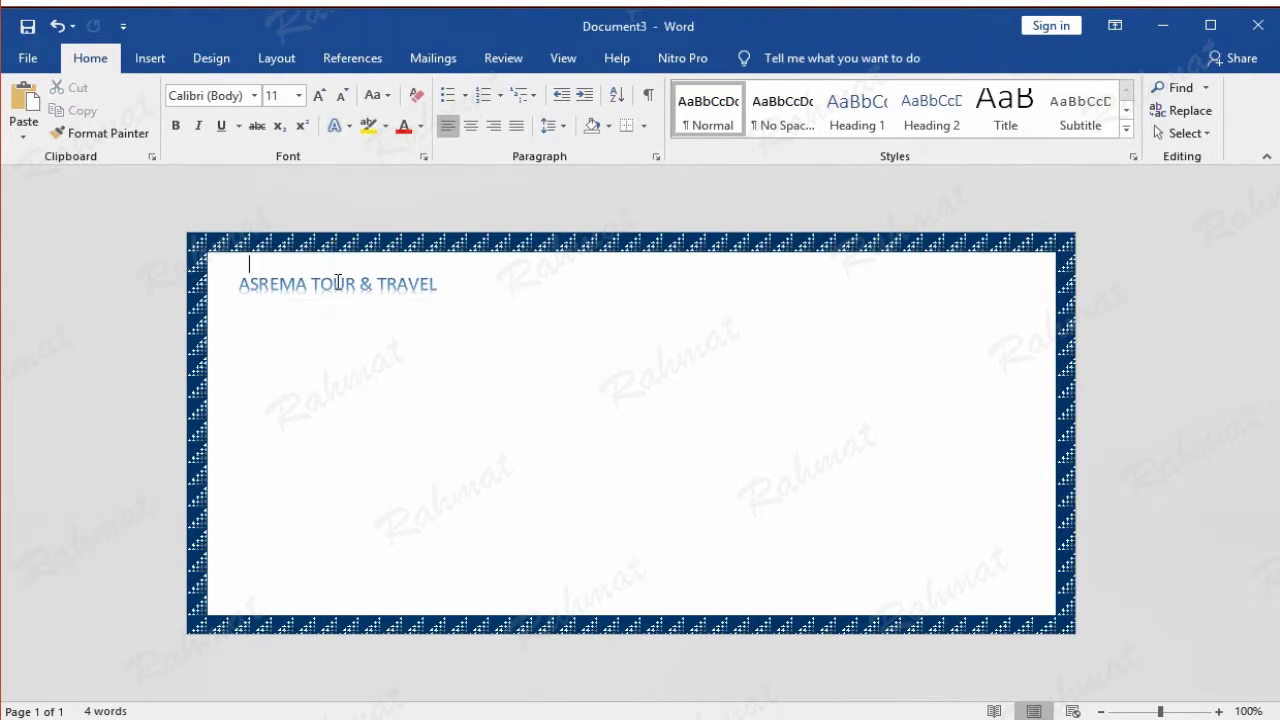
left_click(152, 59)
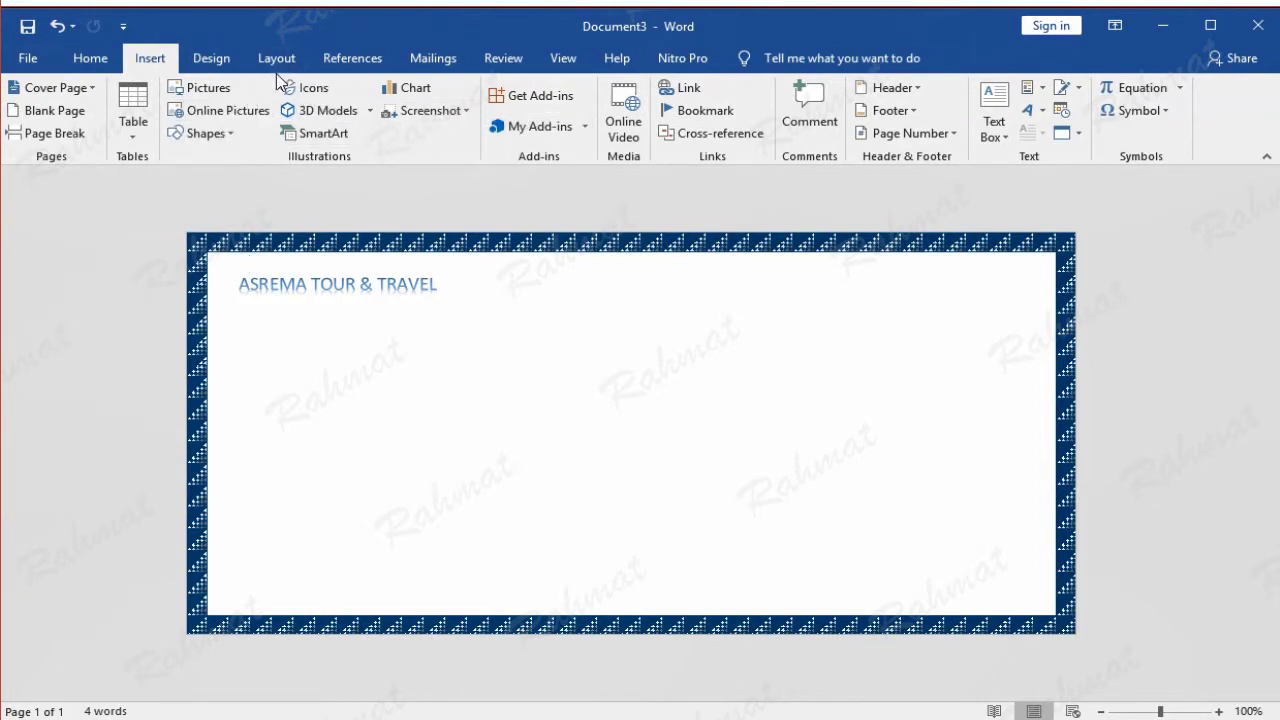
Draw a straight line beneath the header and give it a light grey outline with a bevel effect
left_click(226, 133)
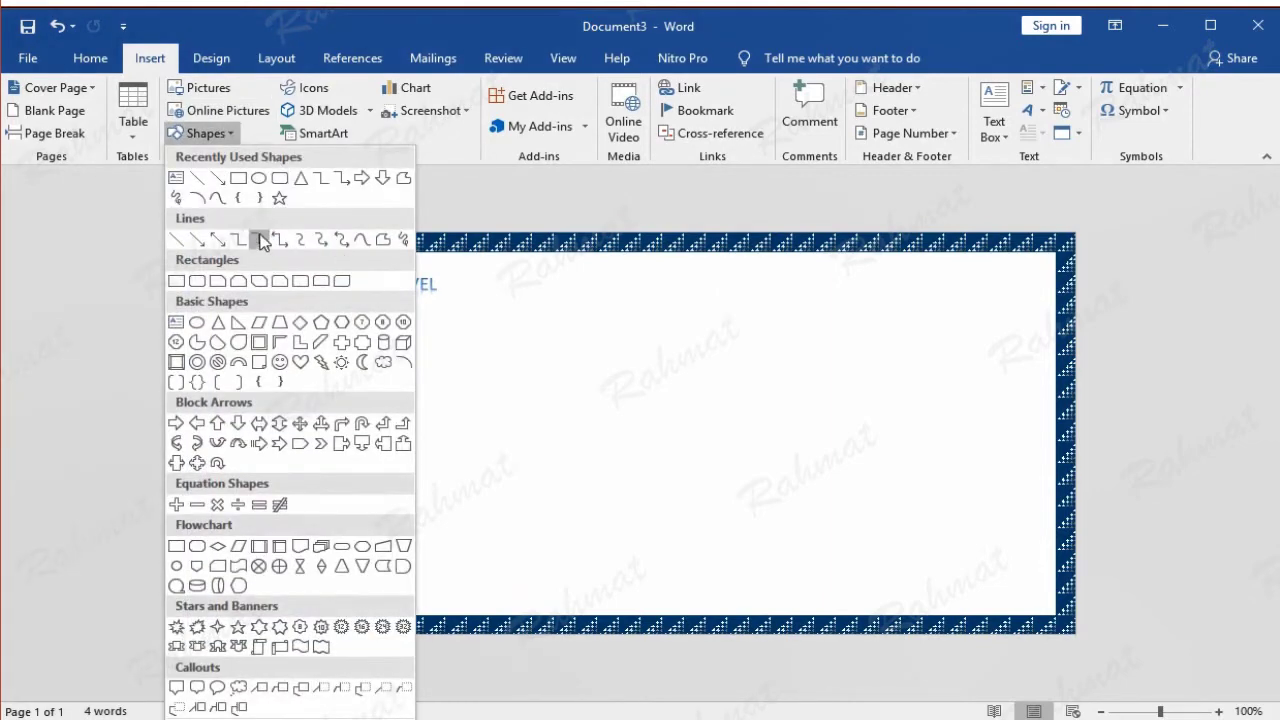
left_click(177, 240)
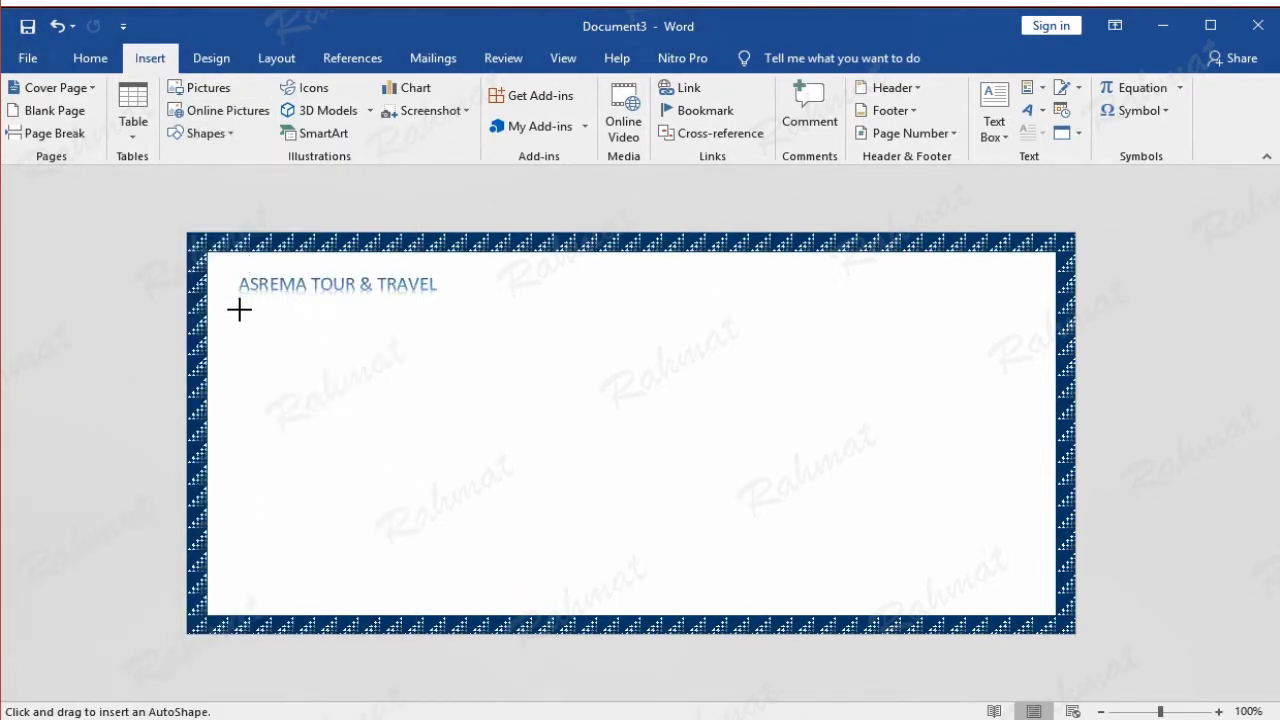
left_click_drag(239, 301, 430, 302)
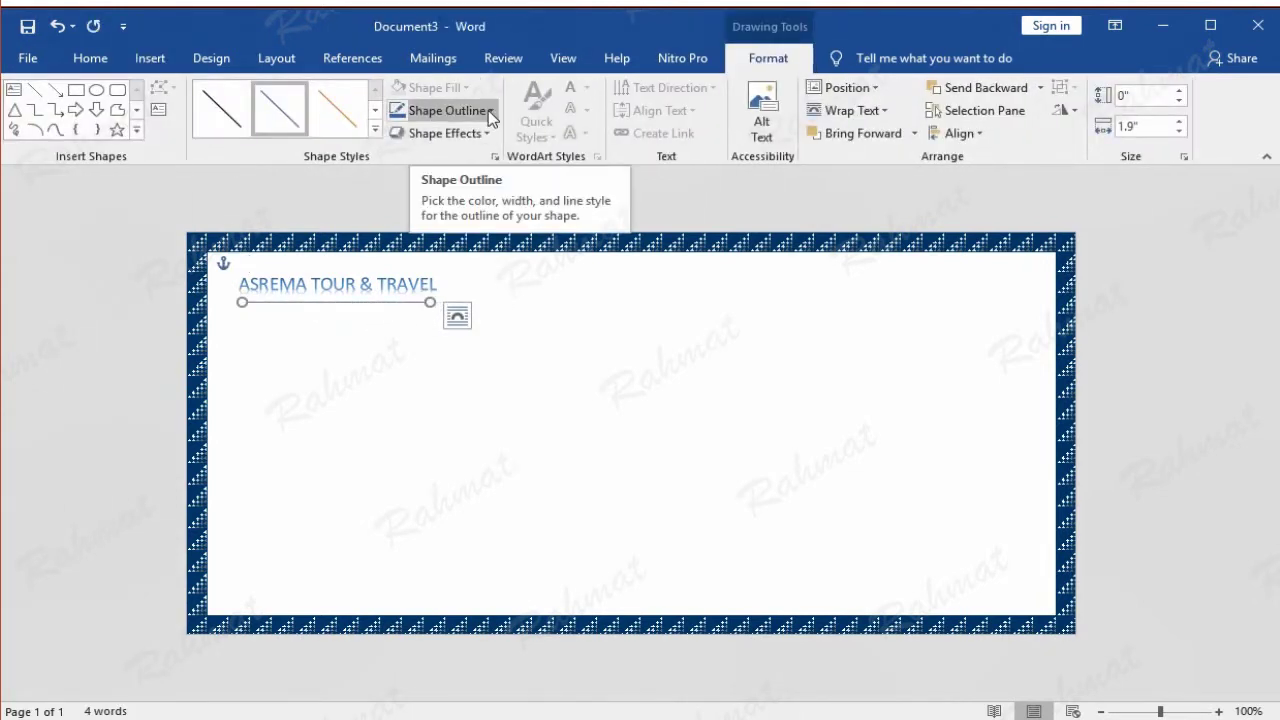
left_click(488, 110)
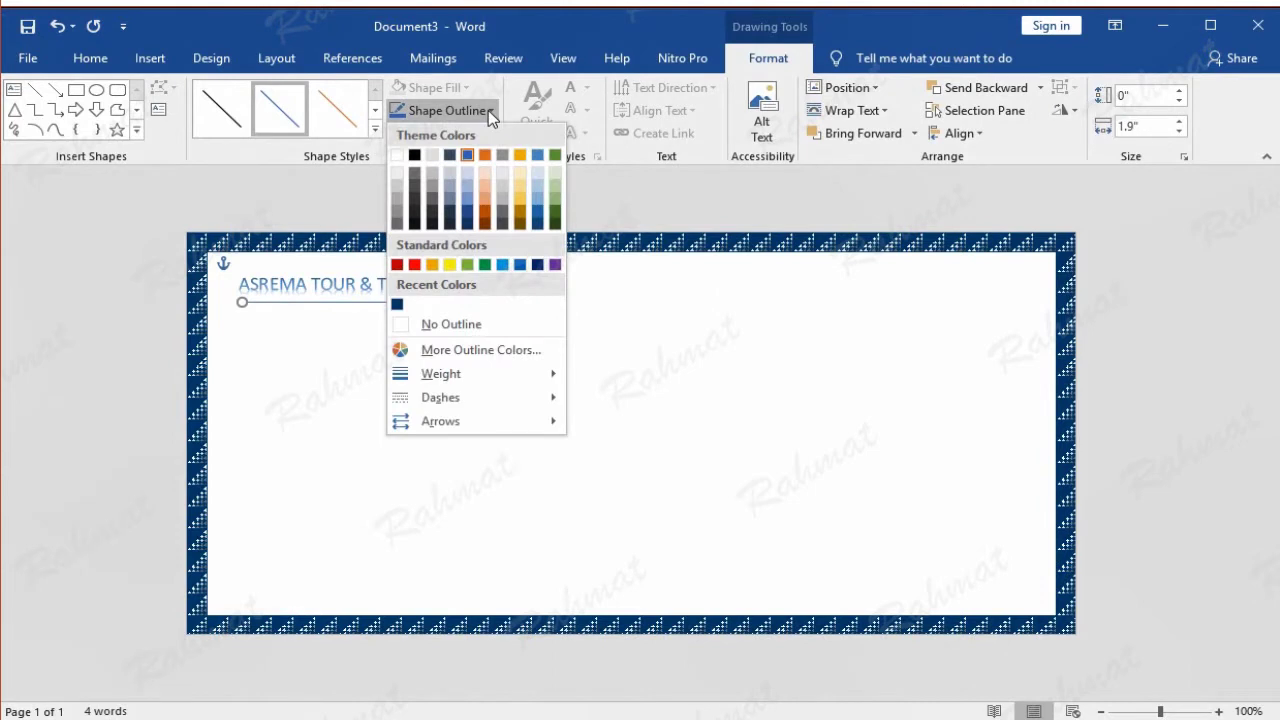
mouse_move(541, 382)
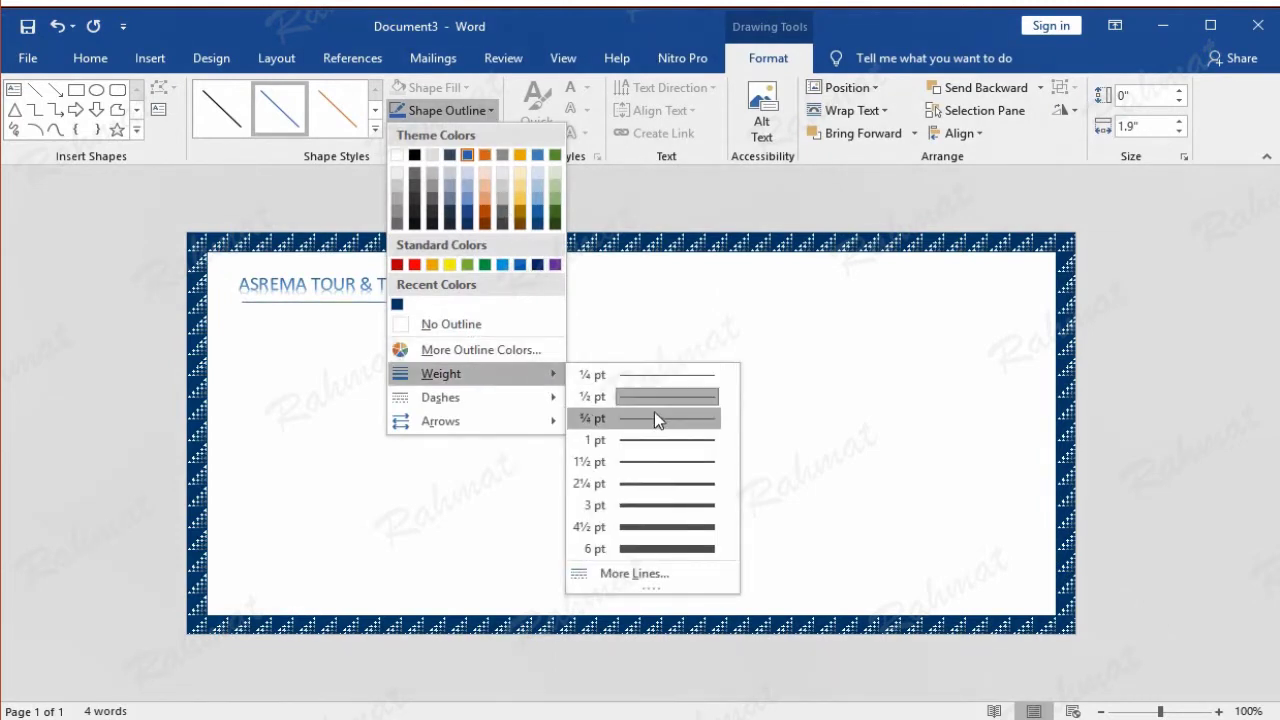
left_click(431, 187)
left_click(445, 133)
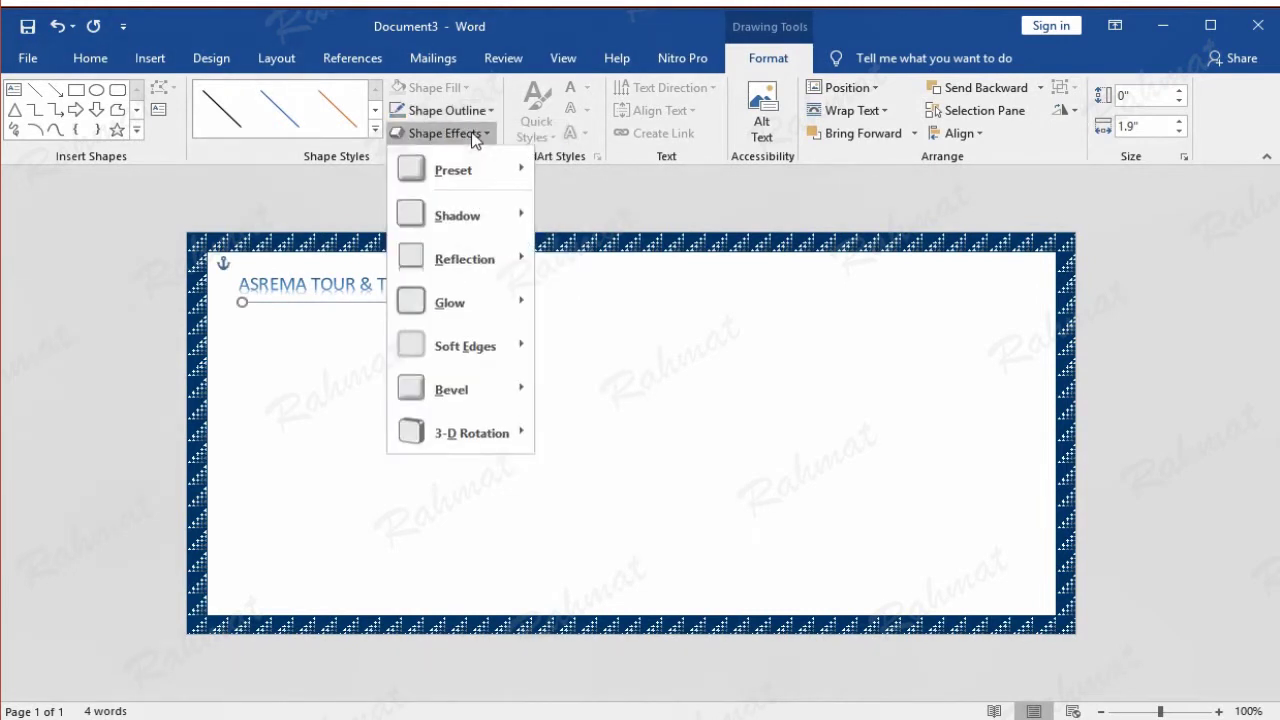
mouse_move(533, 403)
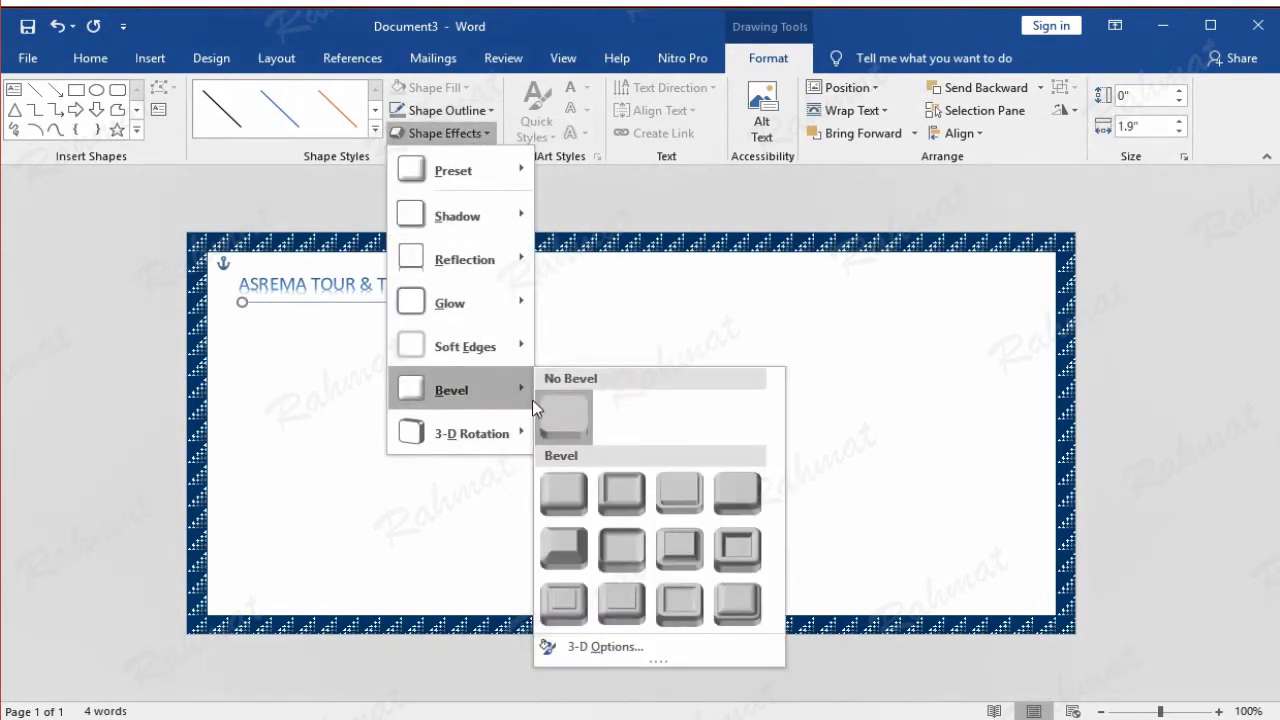
left_click(676, 494)
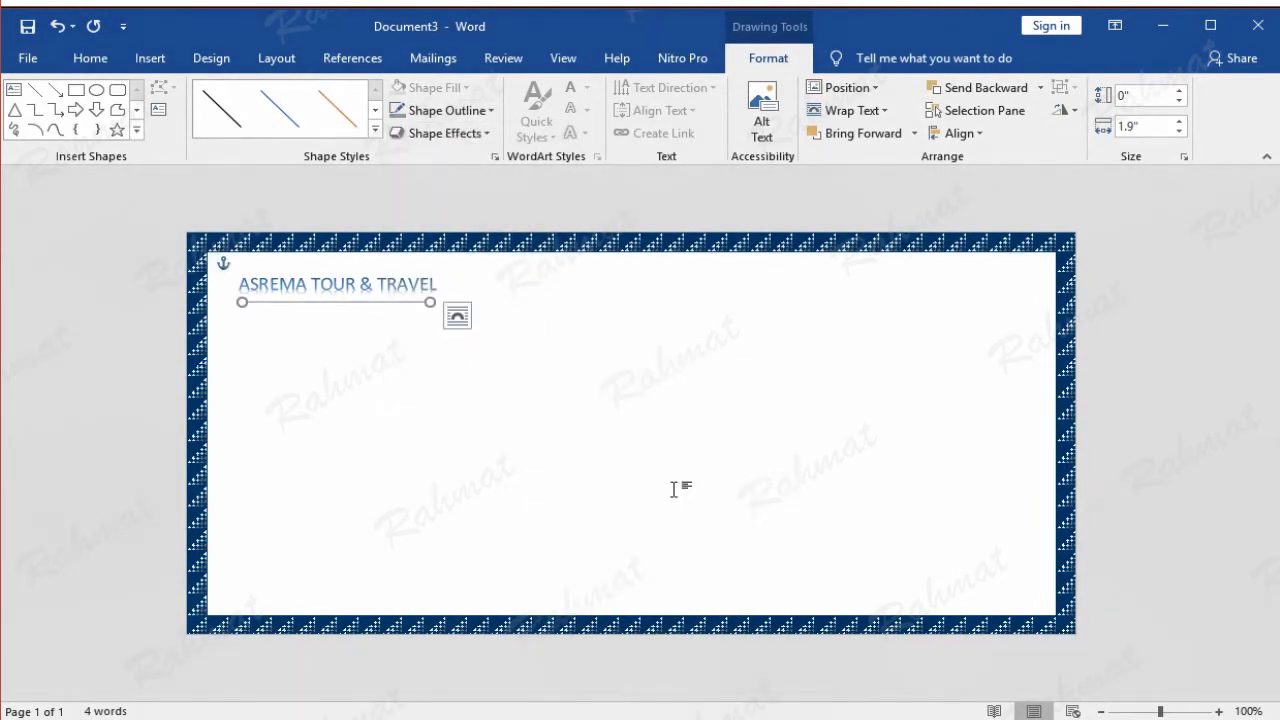
Lengthen the underline to 2 inches and nudge it slightly left and up into place
left_click(376, 319)
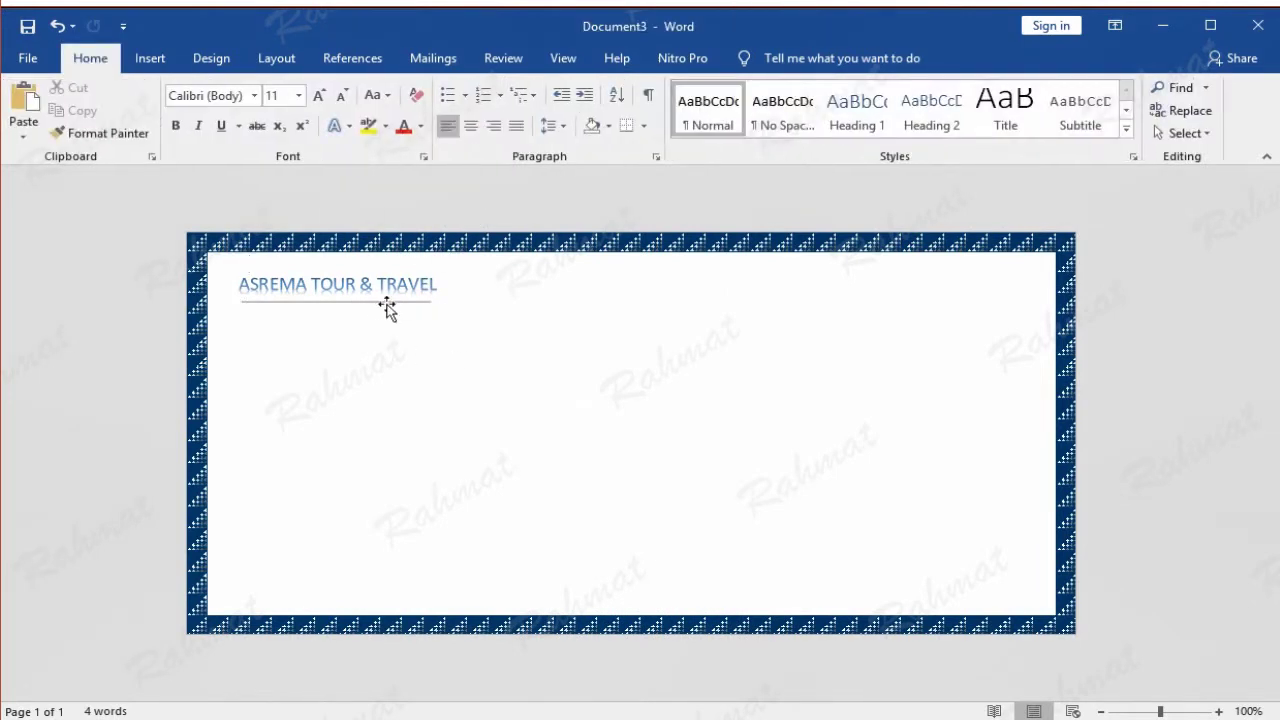
left_click(390, 302)
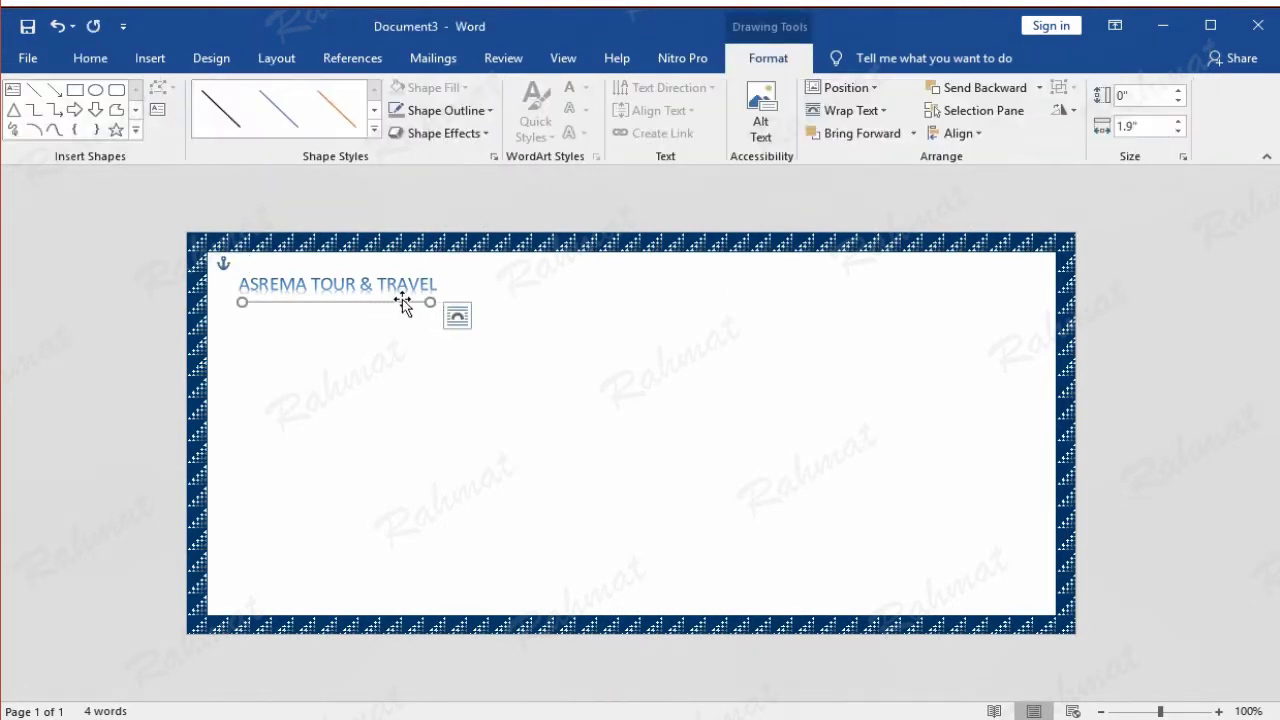
left_click(1181, 124)
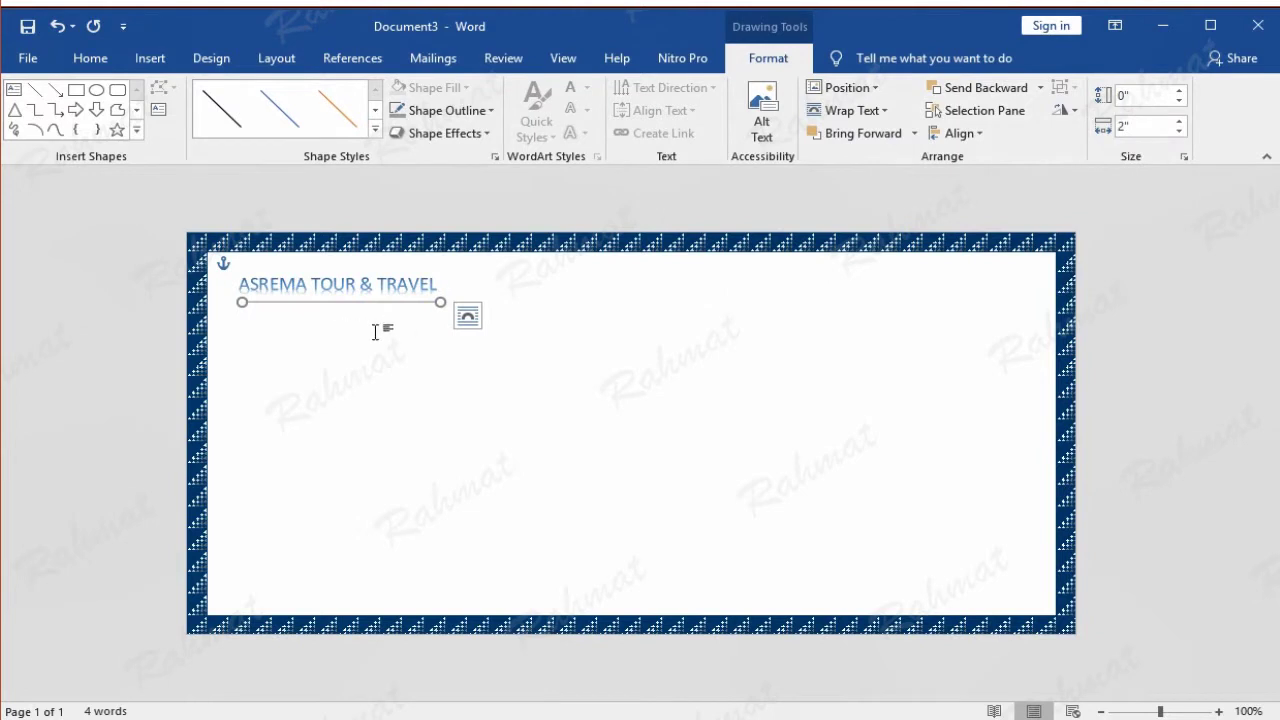
key("Left")
key("Up")
key("Up")
key("Up")
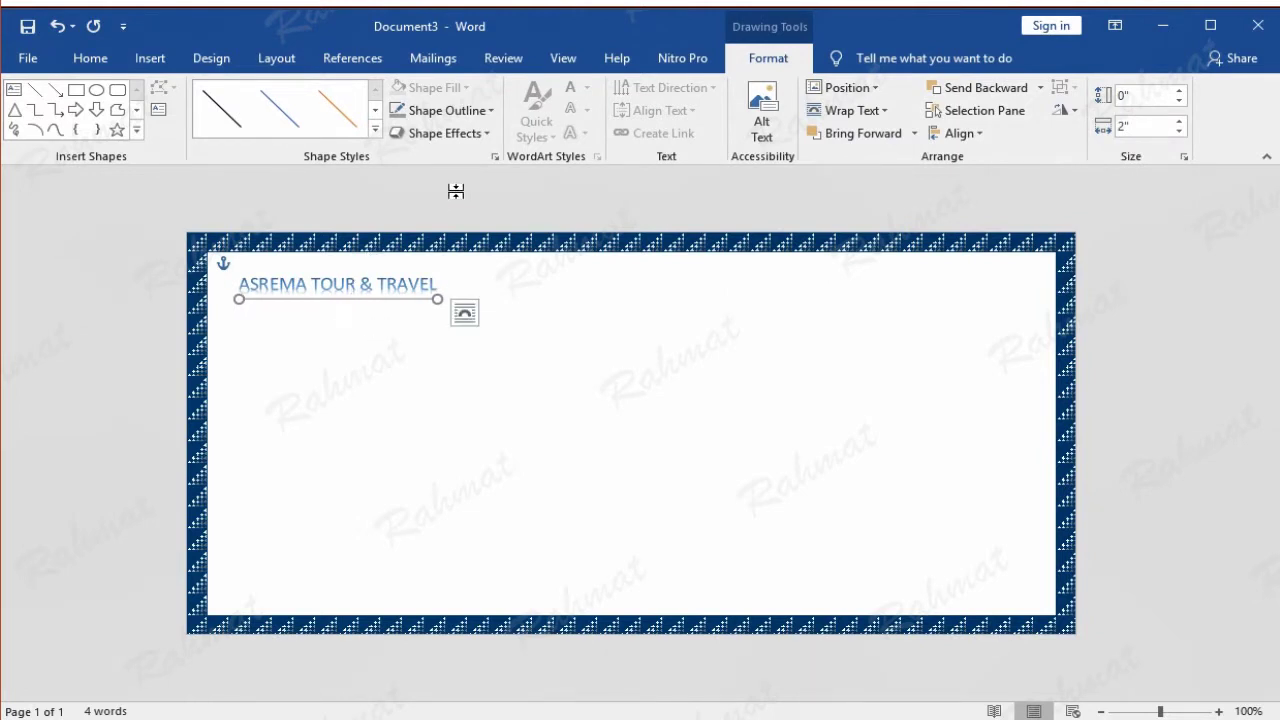
left_click(454, 191)
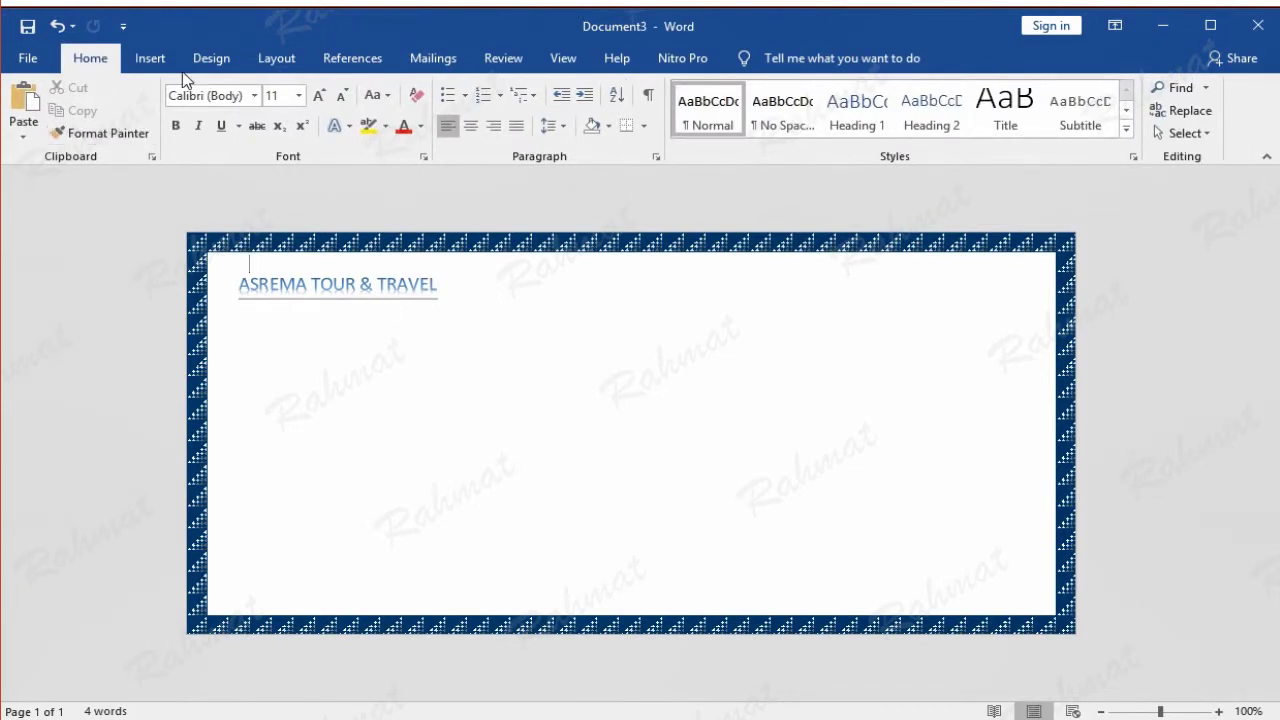
left_click(150, 58)
left_click(1034, 111)
left_click(1219, 153)
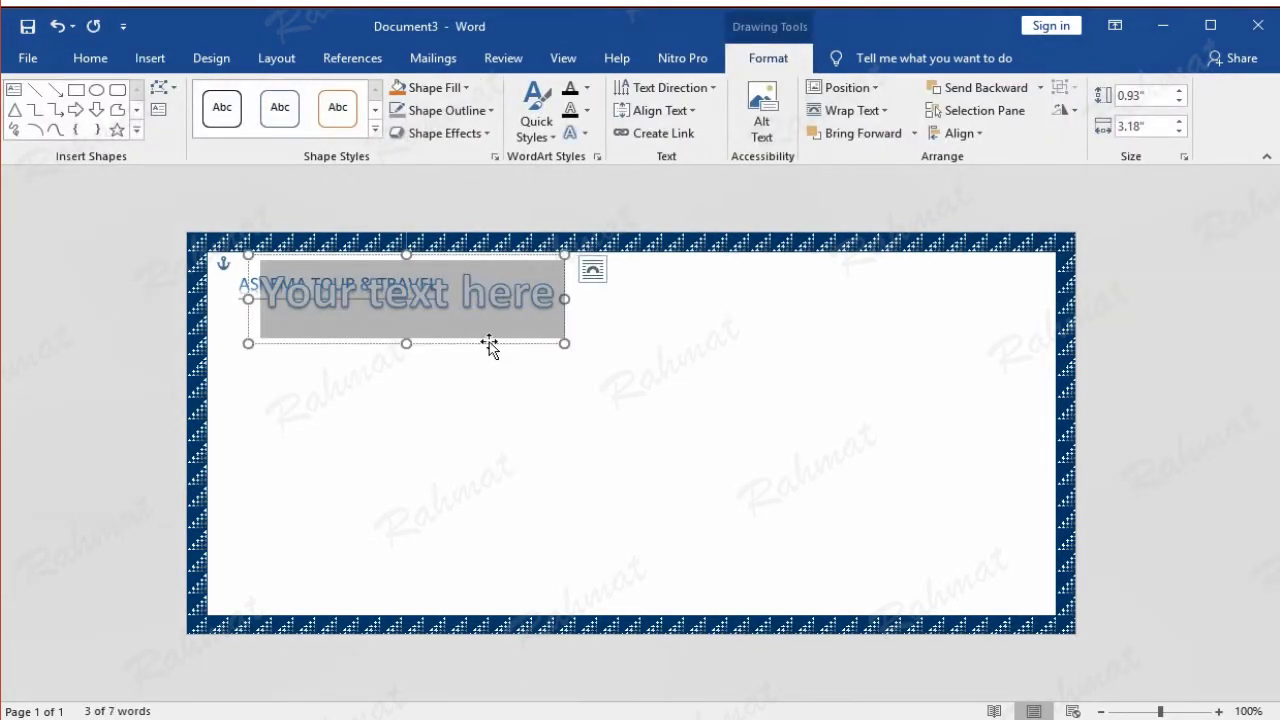
left_click_drag(489, 346, 490, 400)
triple_click(415, 366)
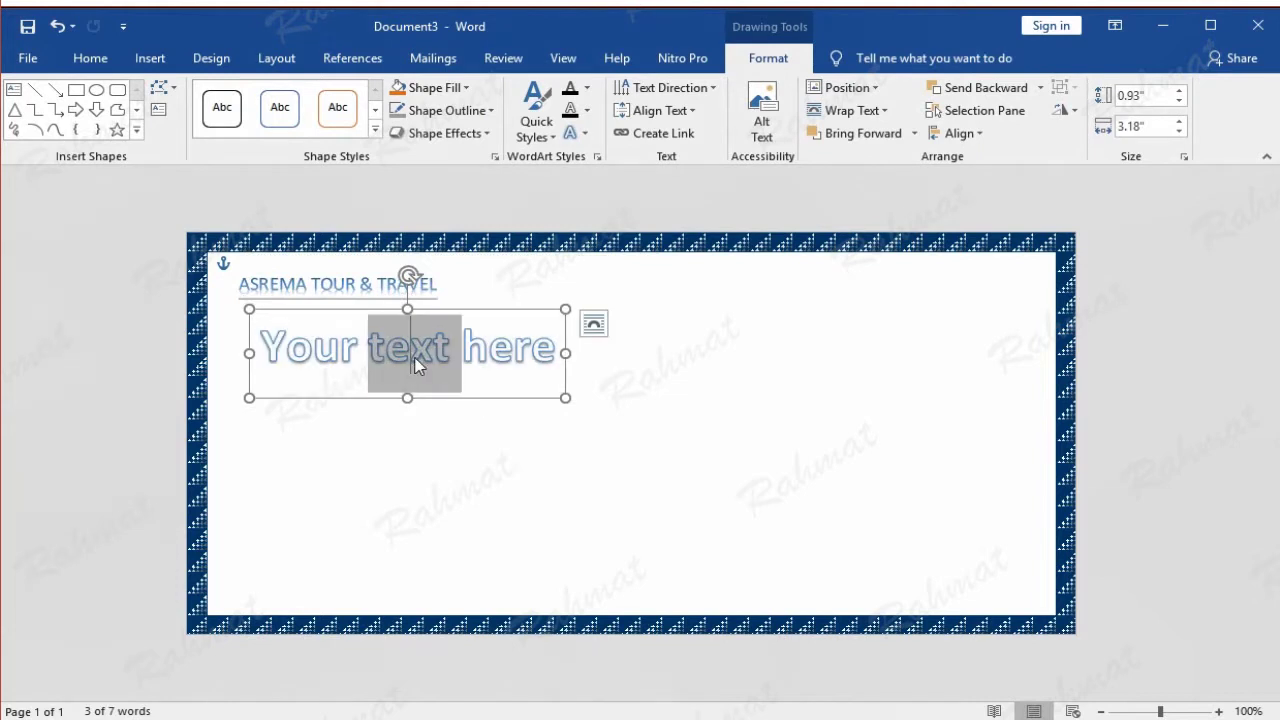
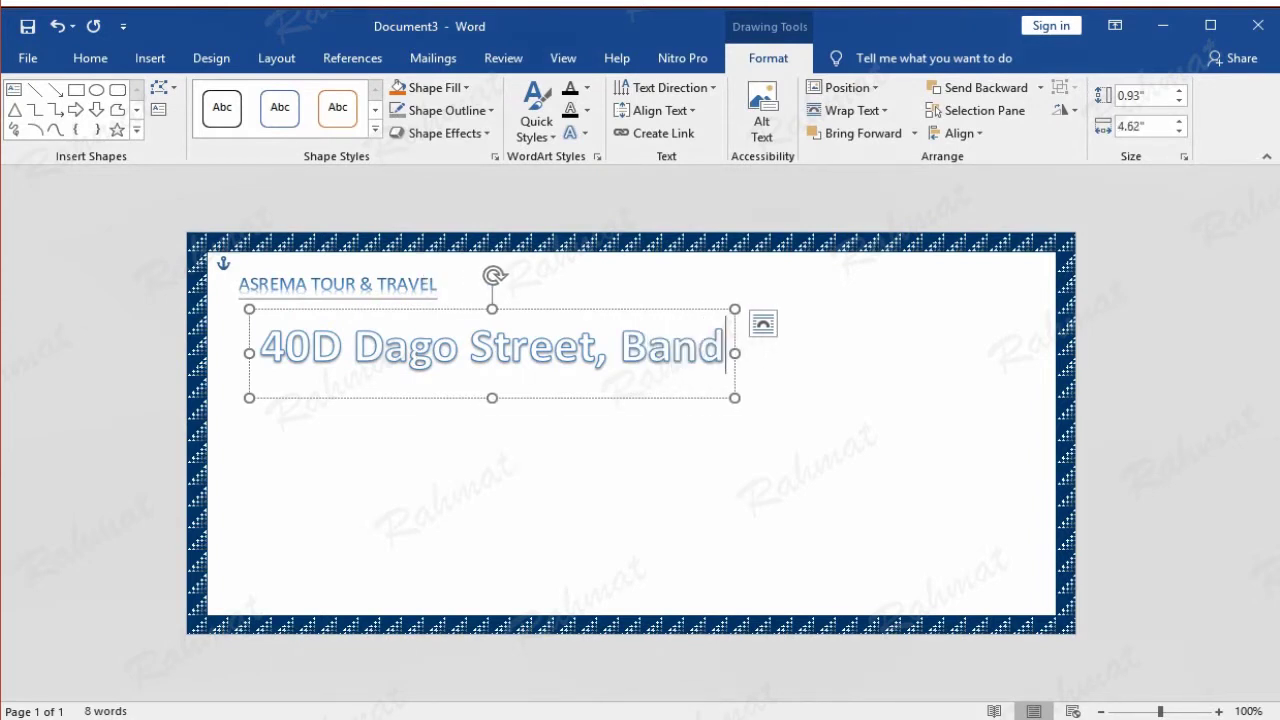
type("ung")
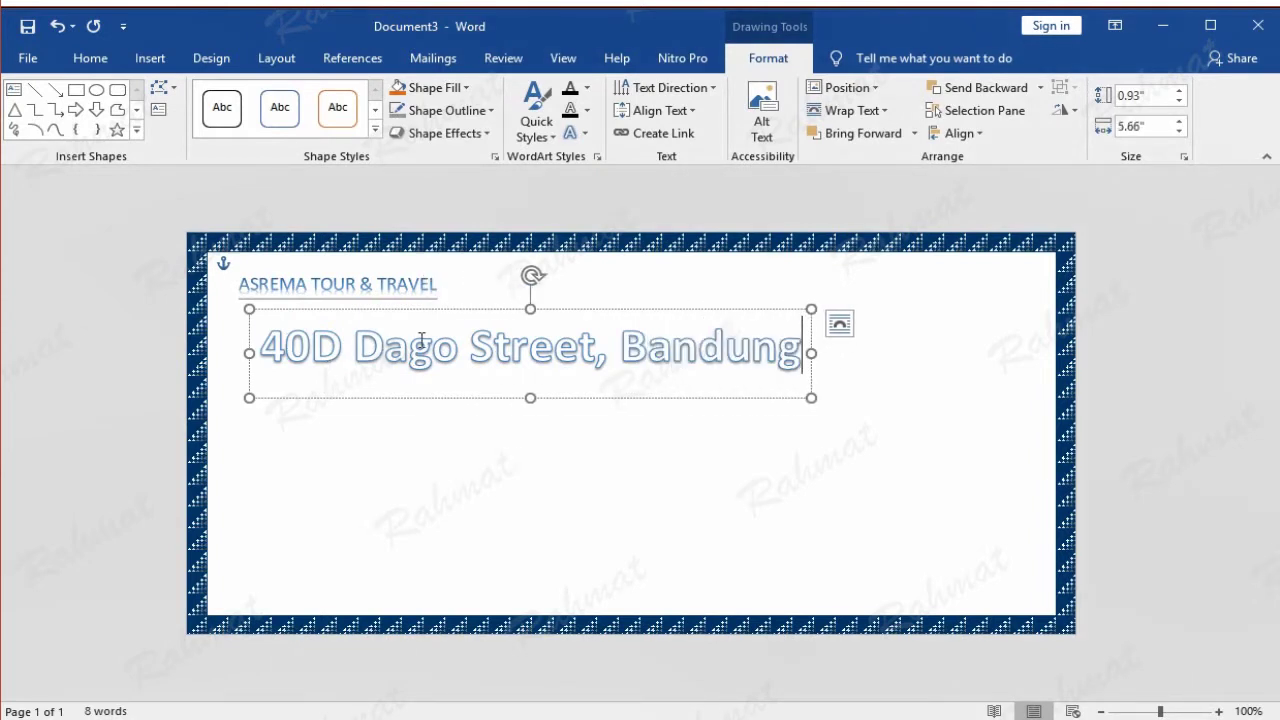
Make the address 14 pt with no text outline and a bottom-left outer shadow, then move it up
triple_click(421, 346)
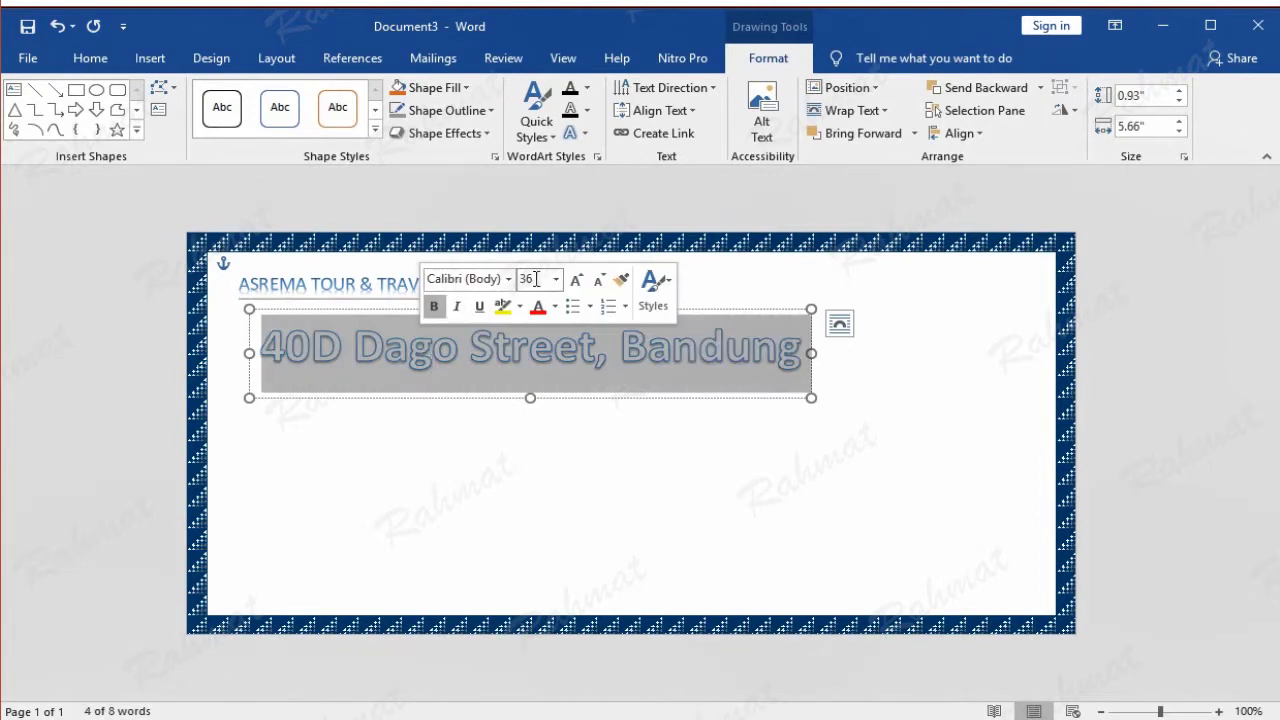
left_click(557, 280)
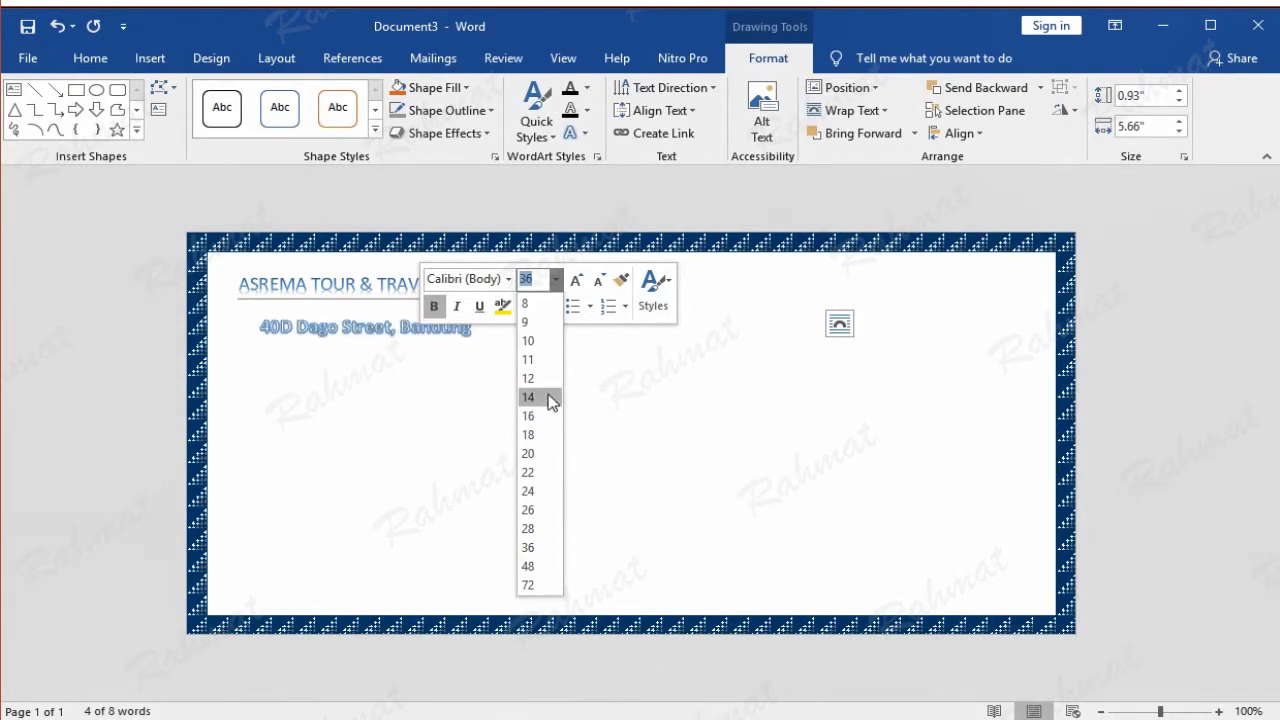
left_click(549, 398)
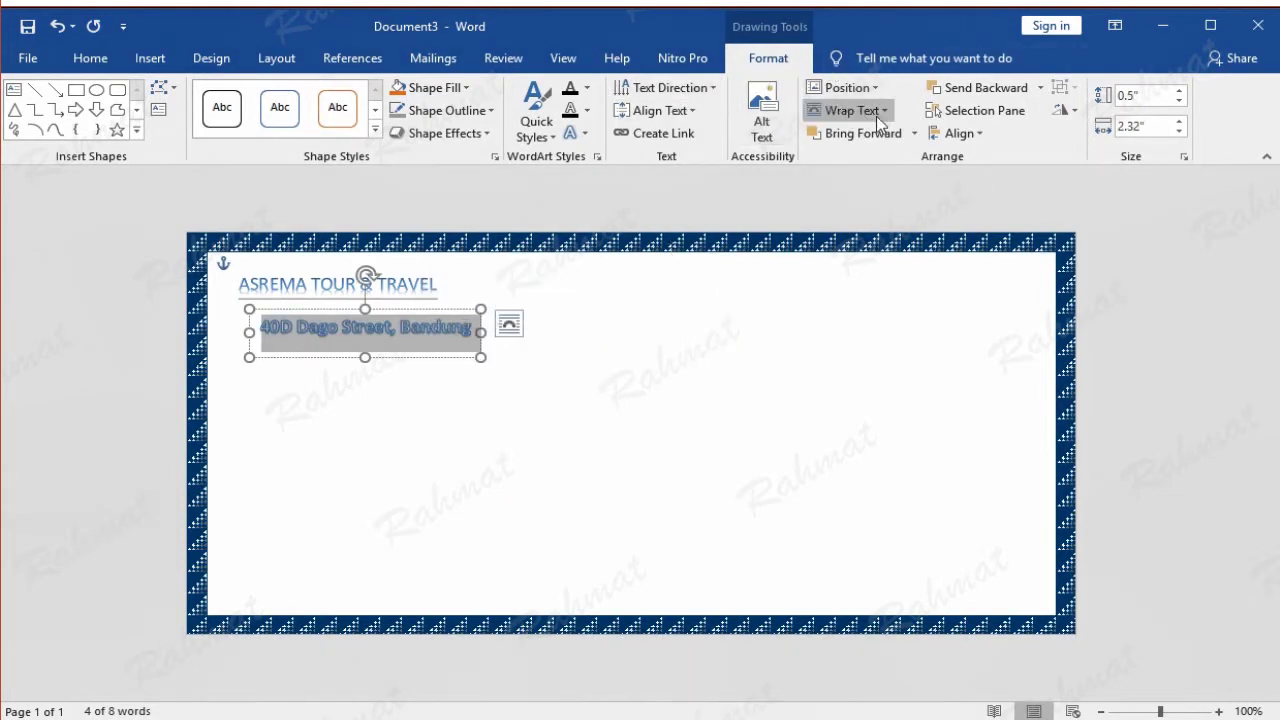
left_click(589, 110)
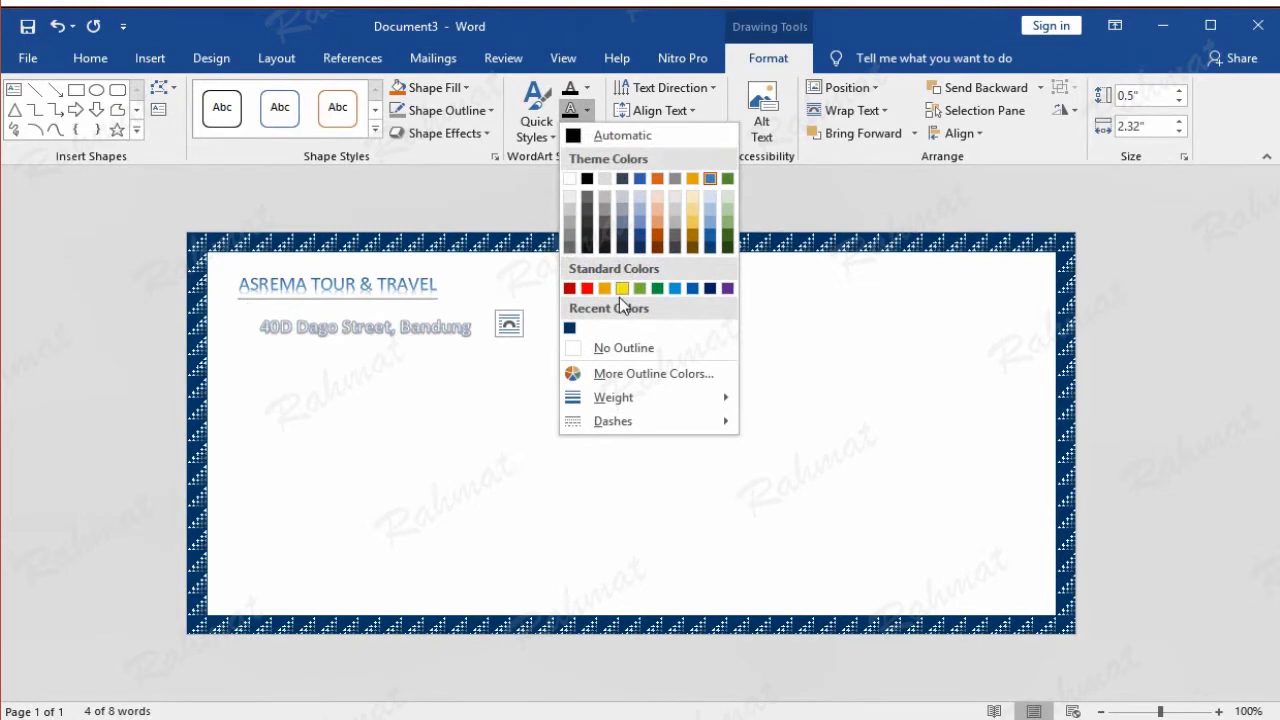
left_click(620, 350)
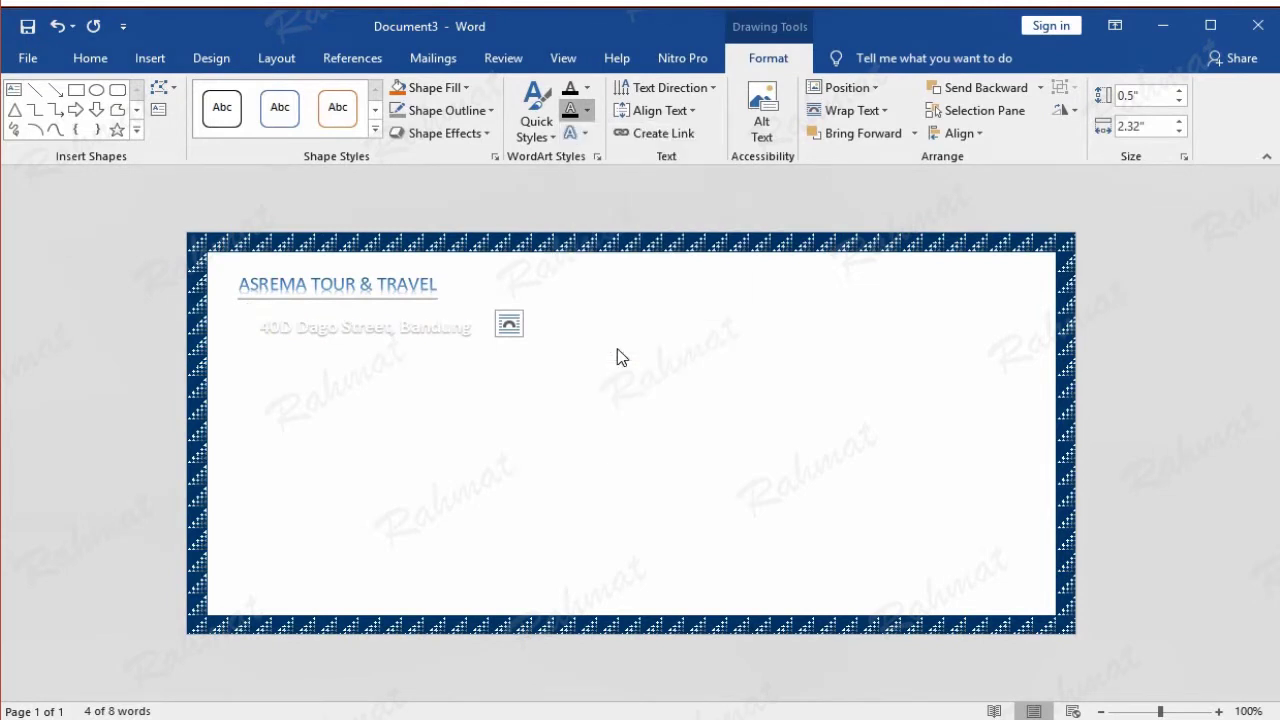
left_click(590, 134)
mouse_move(625, 170)
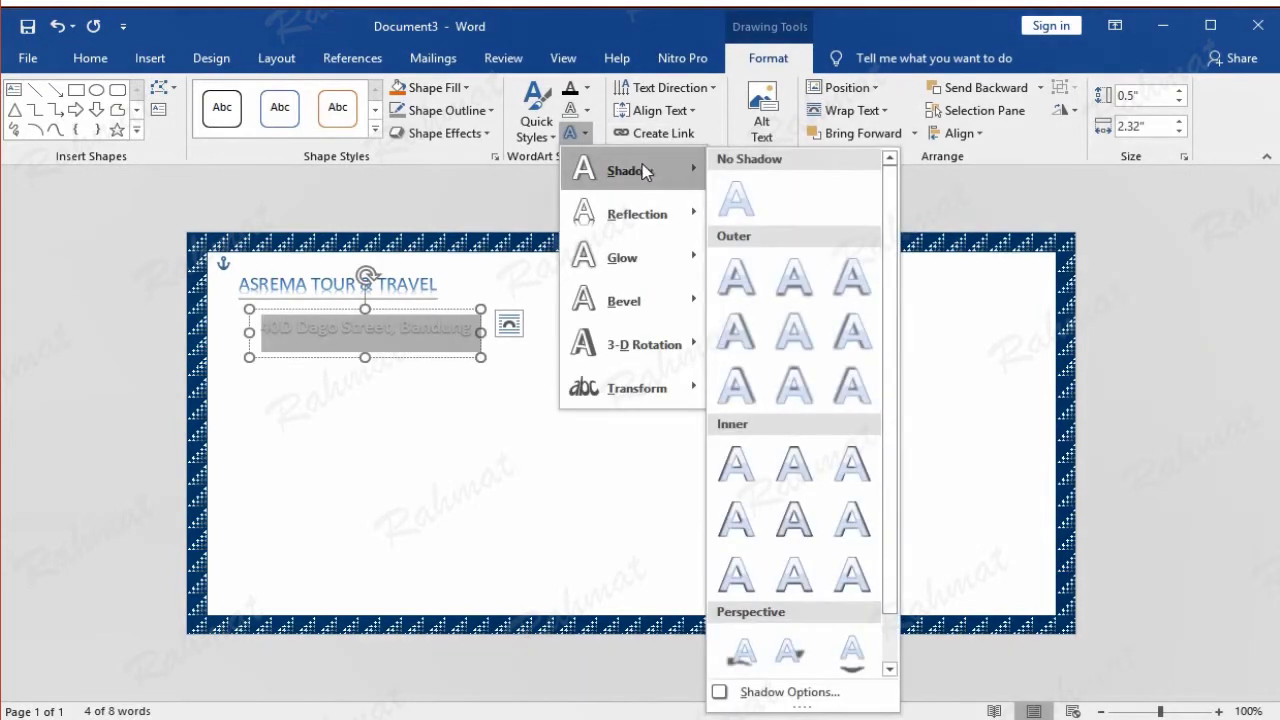
left_click(846, 285)
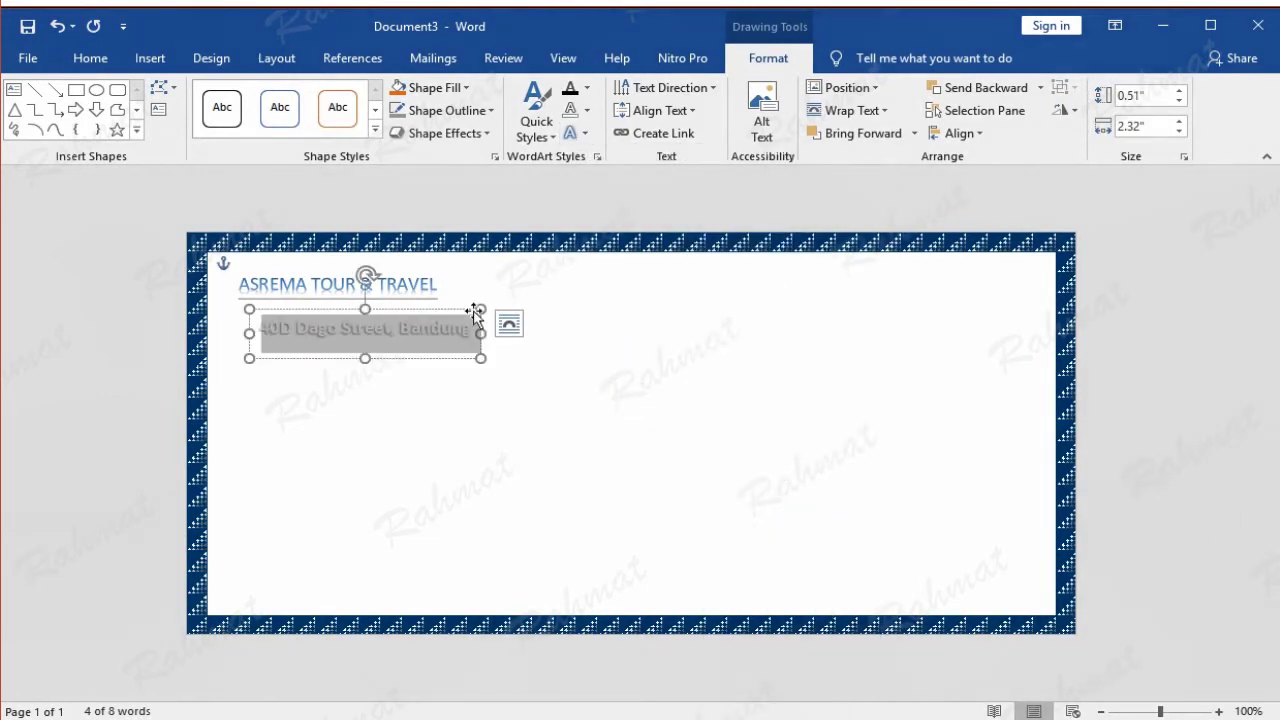
left_click_drag(455, 314, 434, 304)
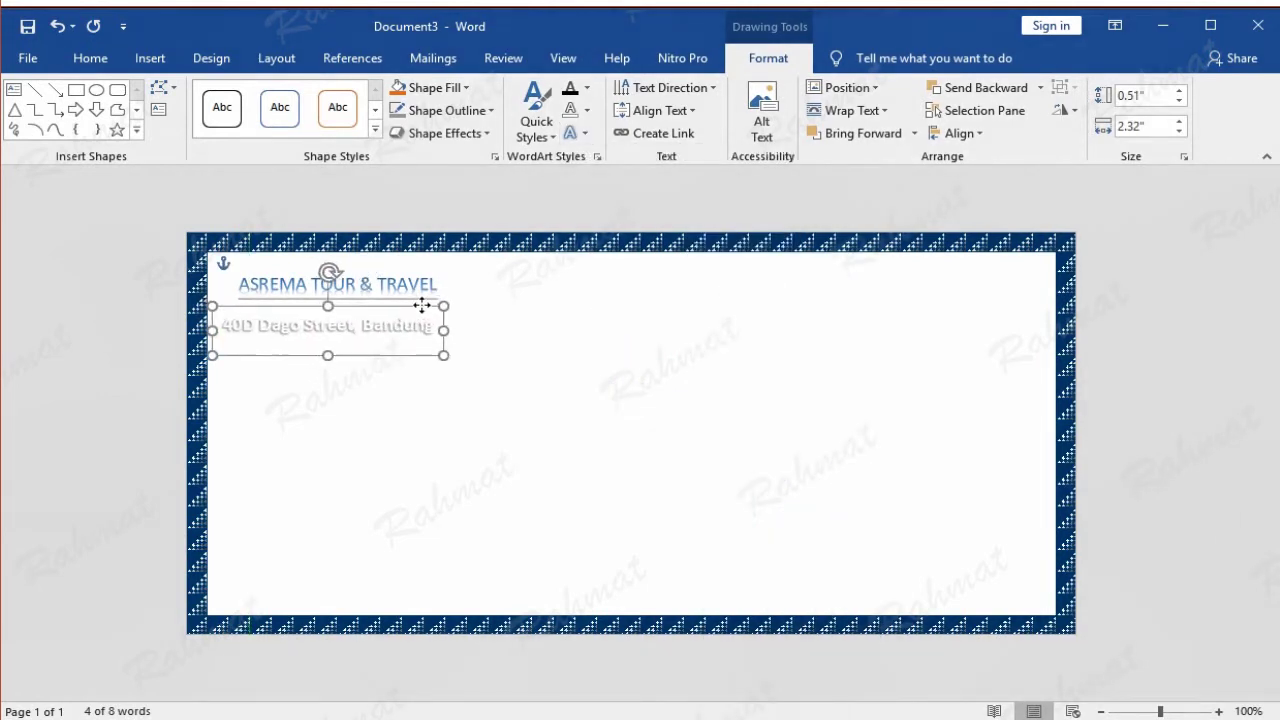
Tuck the address box right under the title, 0.37" tall, with its text kept at 14 pt
left_click_drag(434, 304, 435, 304)
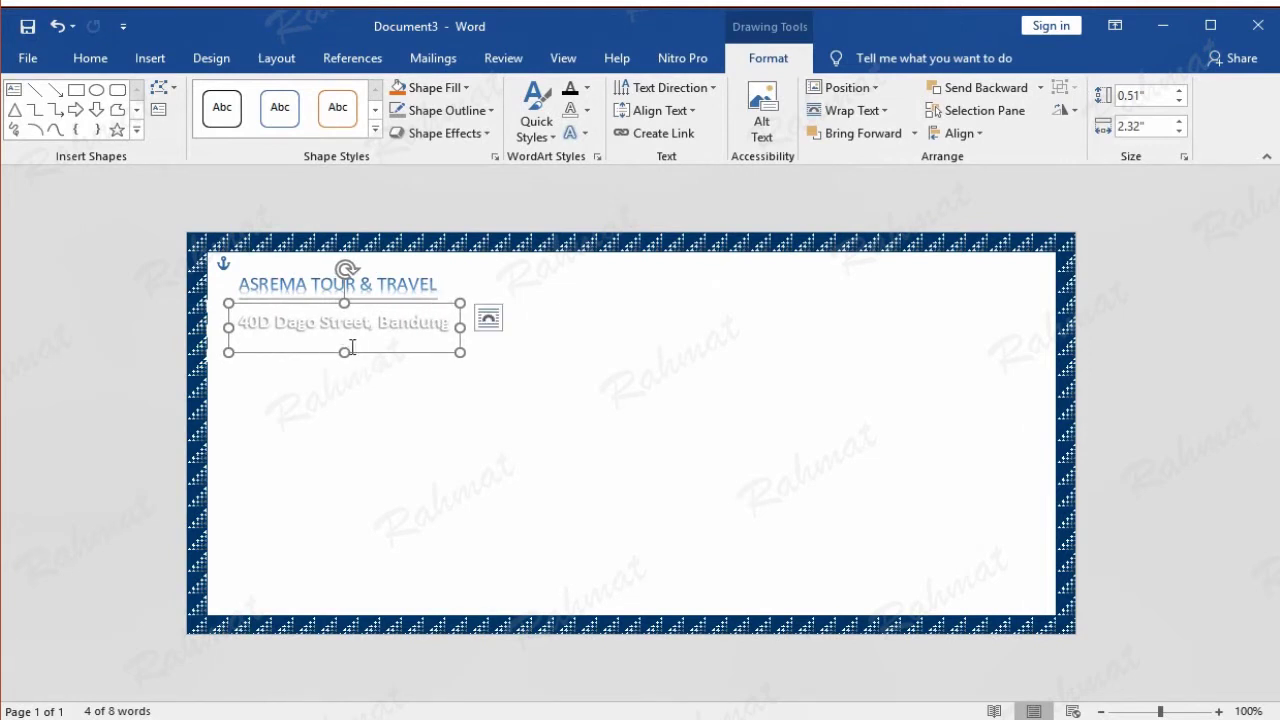
left_click_drag(344, 351, 344, 338)
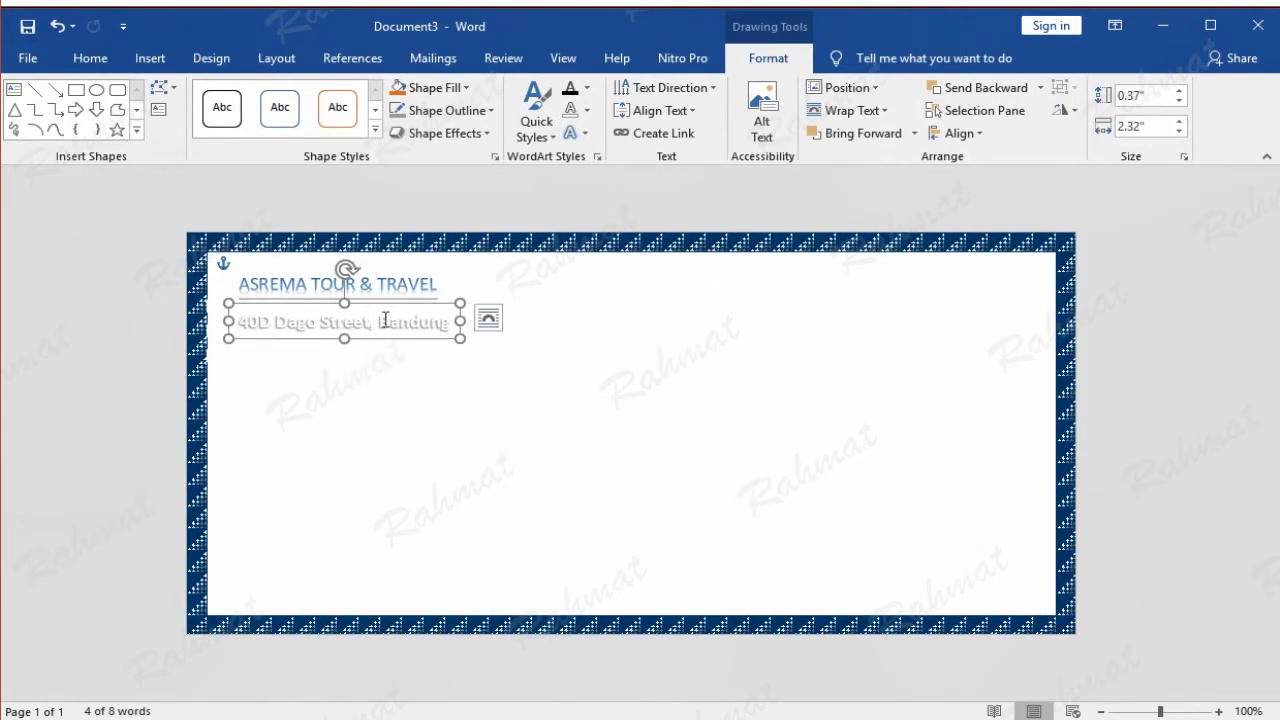
left_click_drag(377, 303, 377, 292)
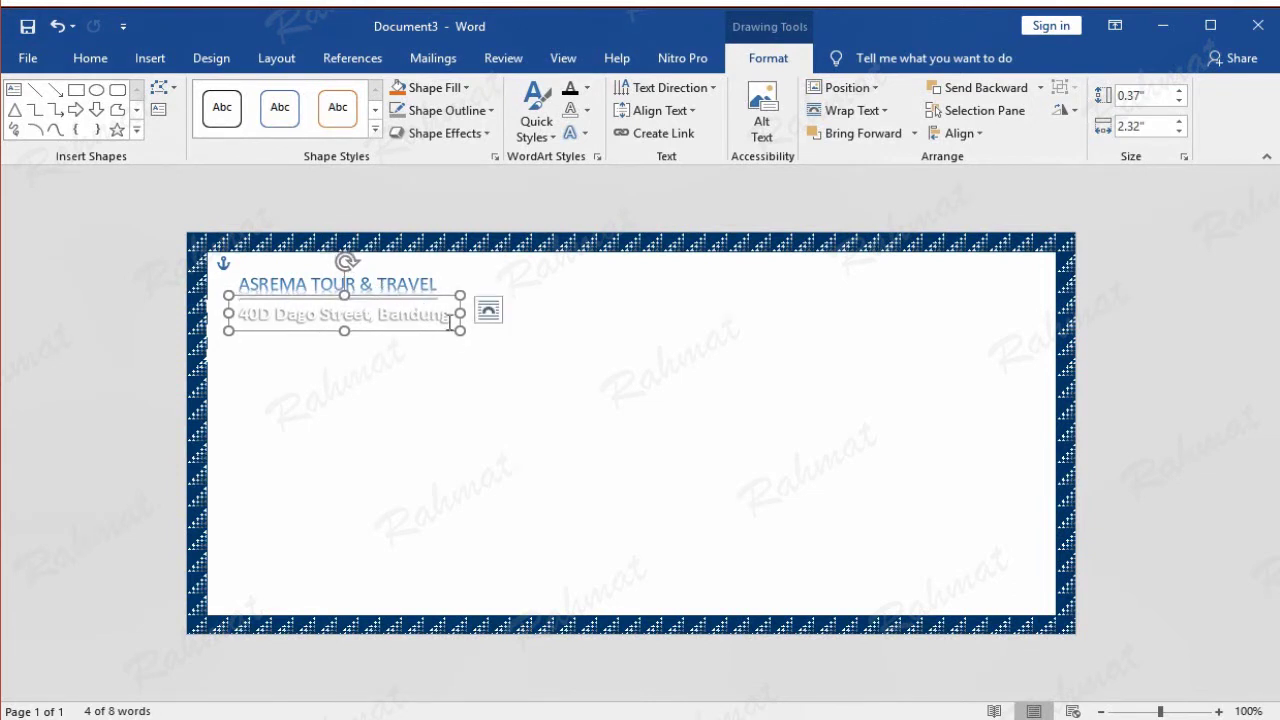
triple_click(409, 315)
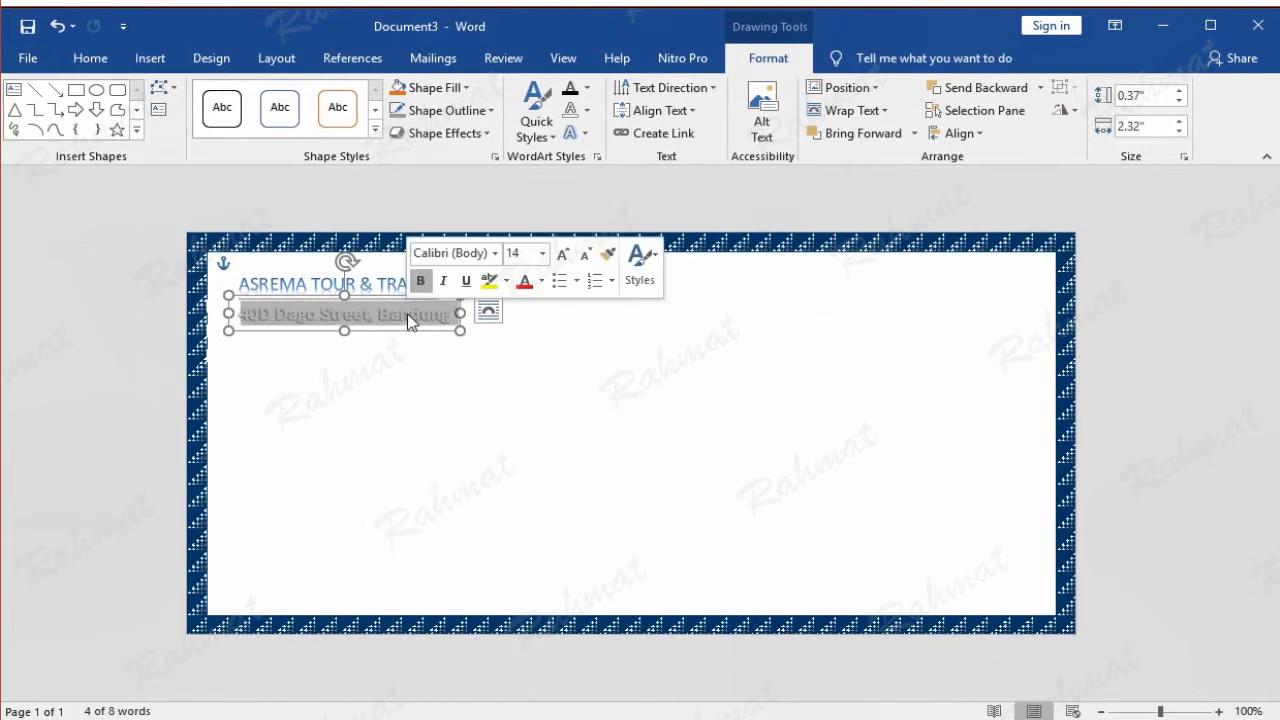
left_click(543, 254)
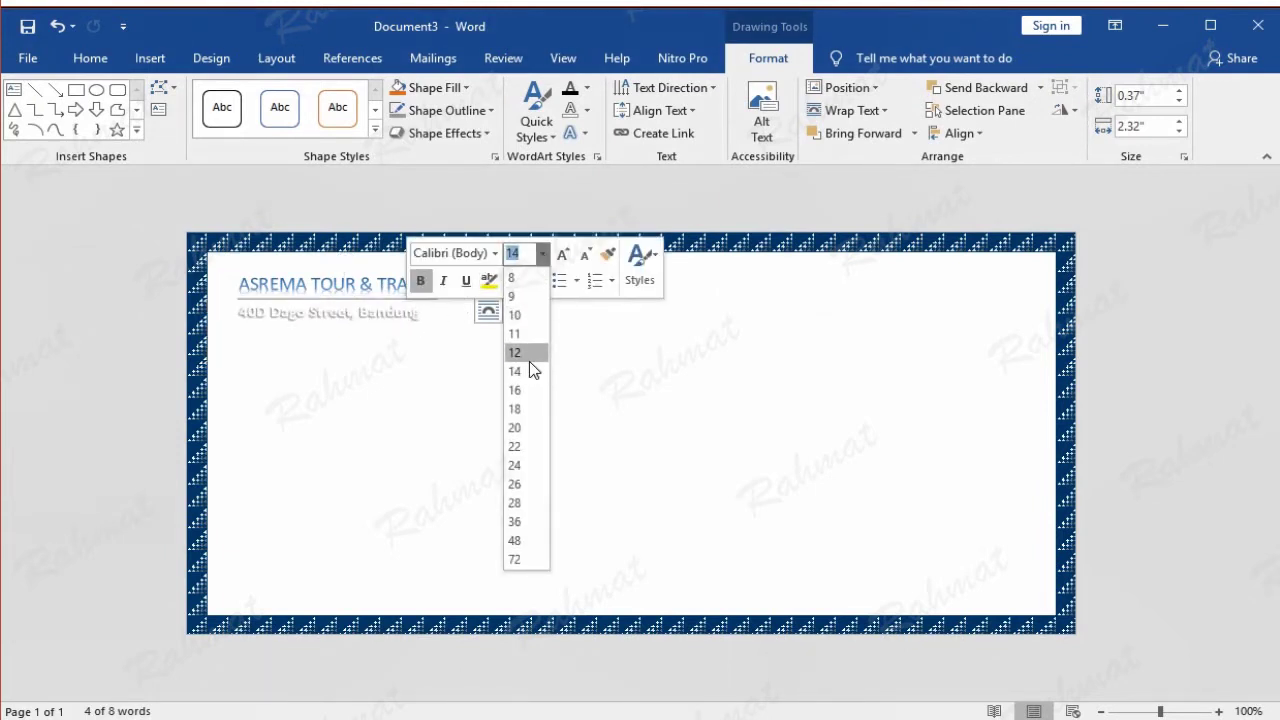
left_click(529, 371)
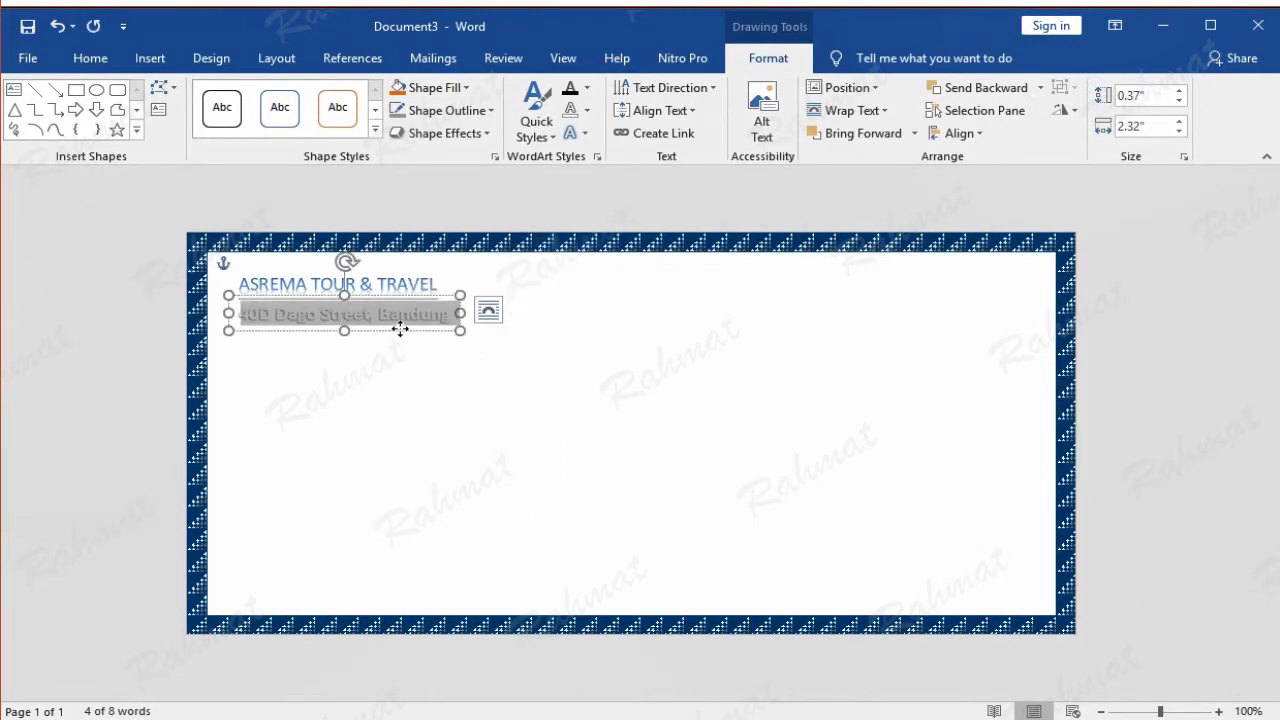
left_click(395, 329)
left_click_drag(394, 329, 394, 327)
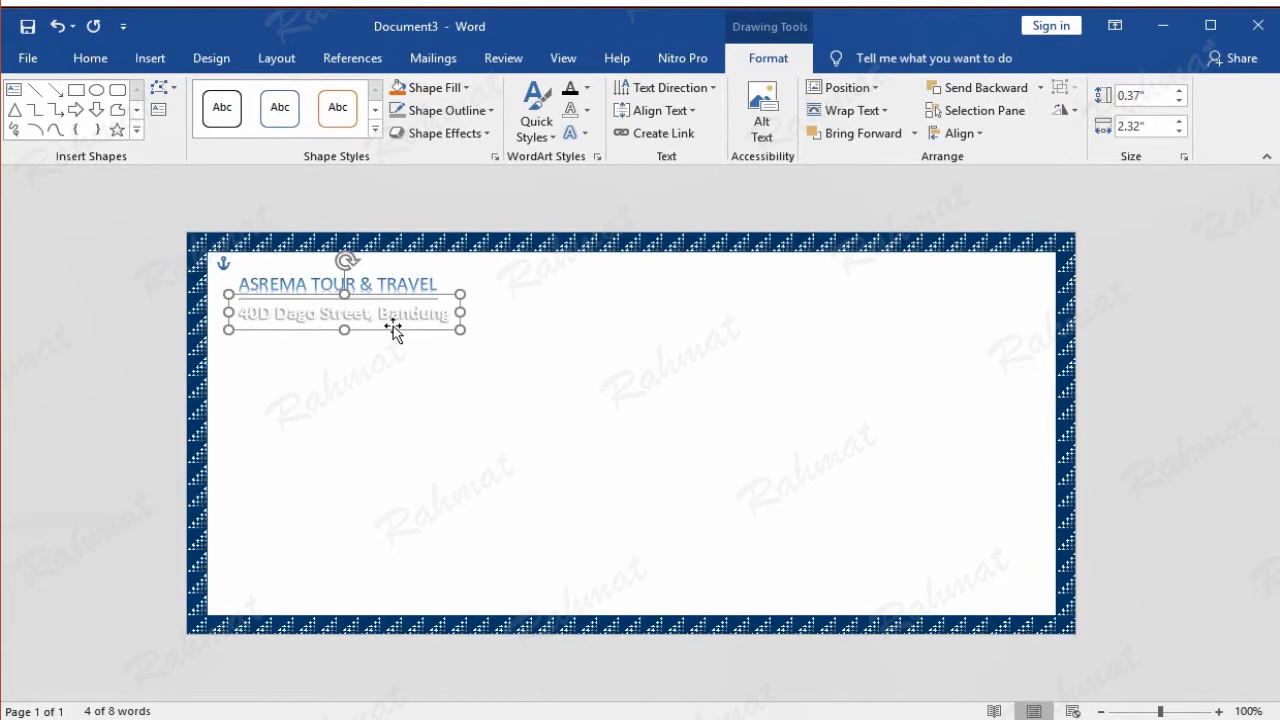
left_click(669, 378)
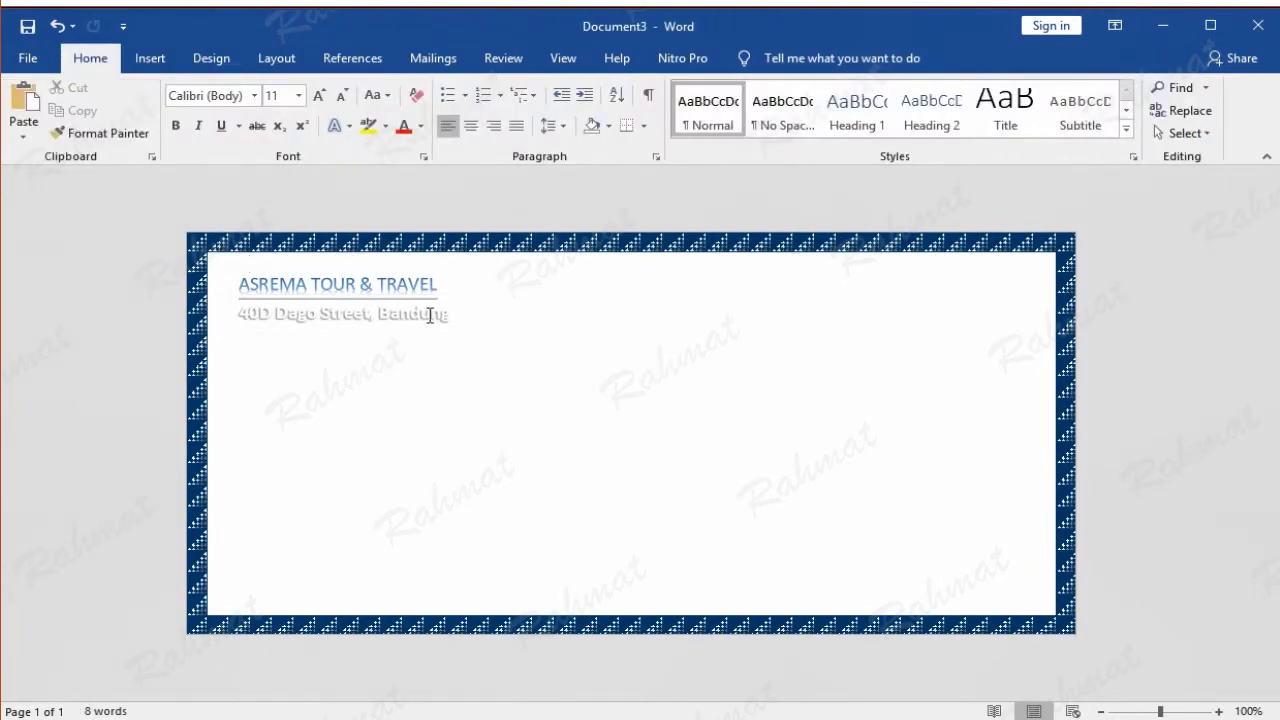
Draw a small custom-sized text box just below the address line
left_click(151, 60)
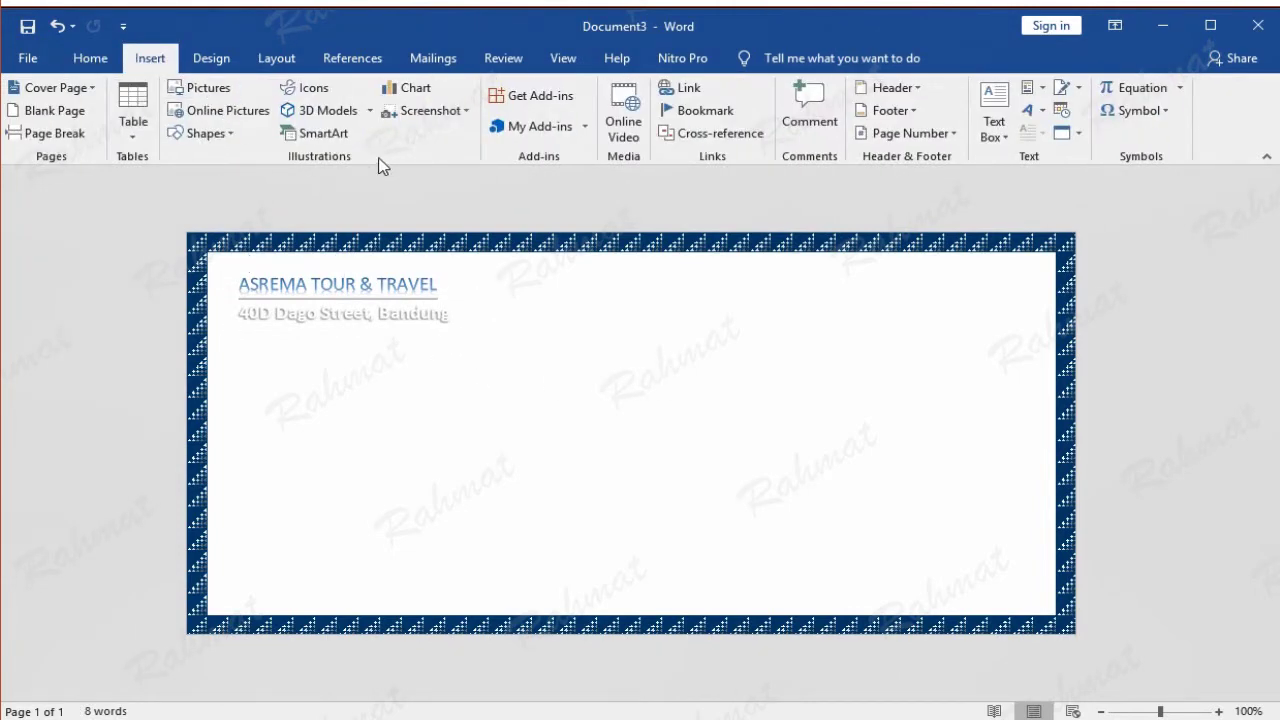
left_click(1006, 140)
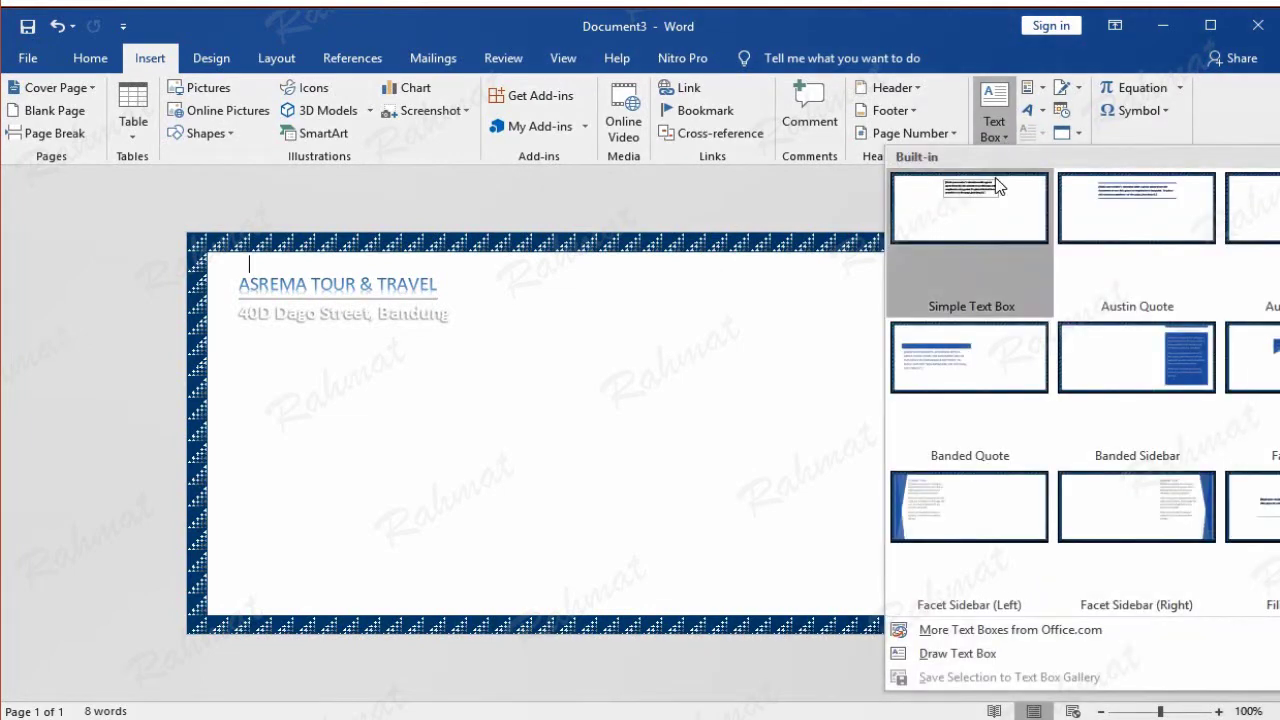
left_click(950, 654)
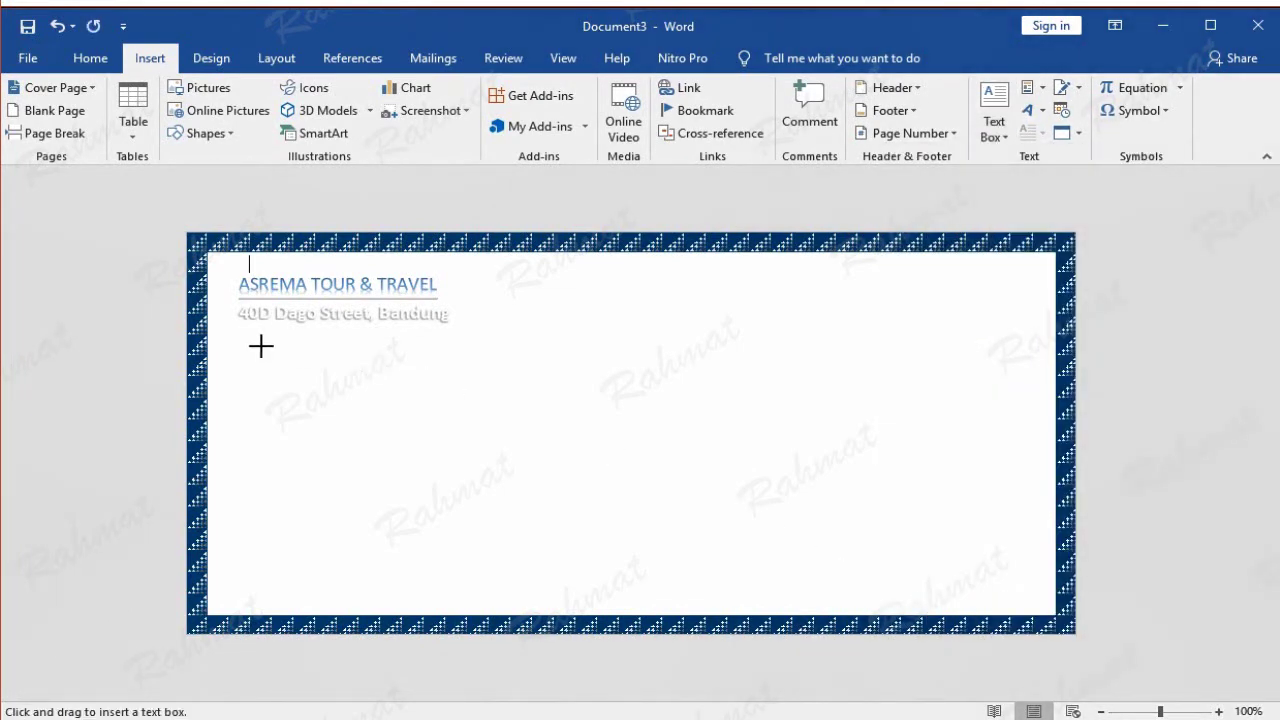
left_click_drag(246, 341, 278, 372)
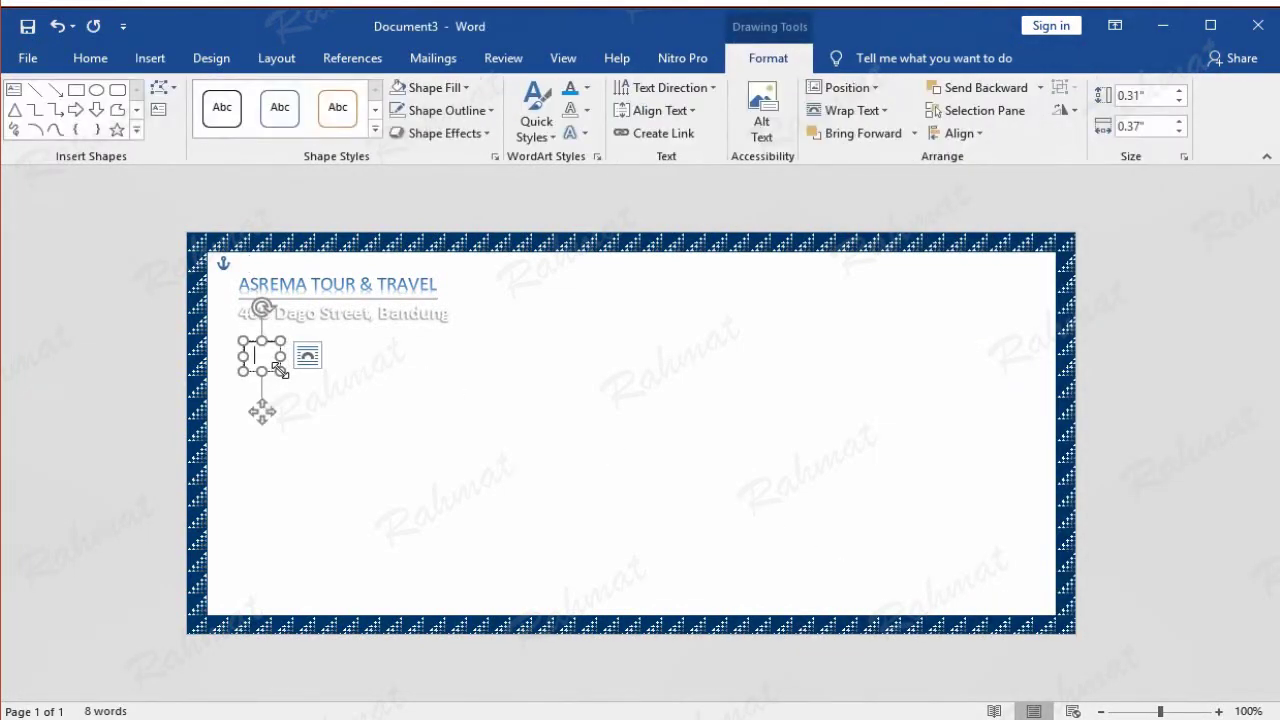
left_click(152, 60)
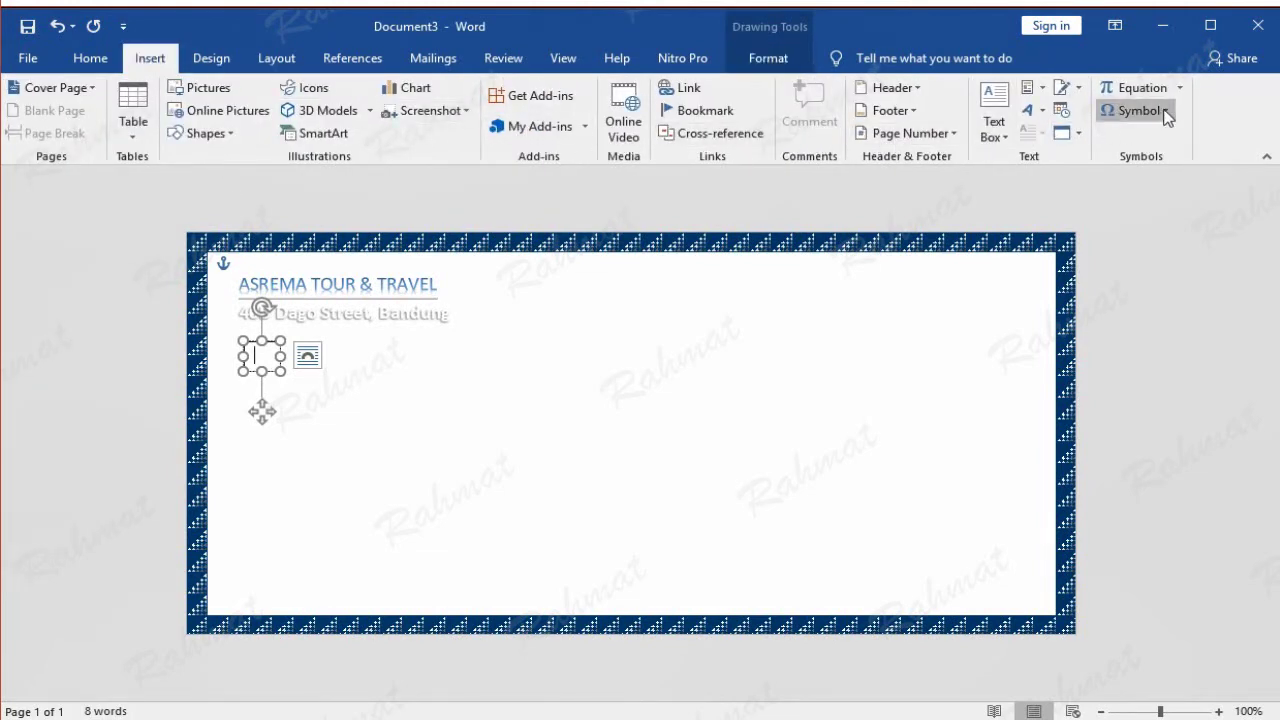
Insert the Webdings character with code 201 into the small text box via More Symbols
left_click(1133, 111)
left_click(1174, 255)
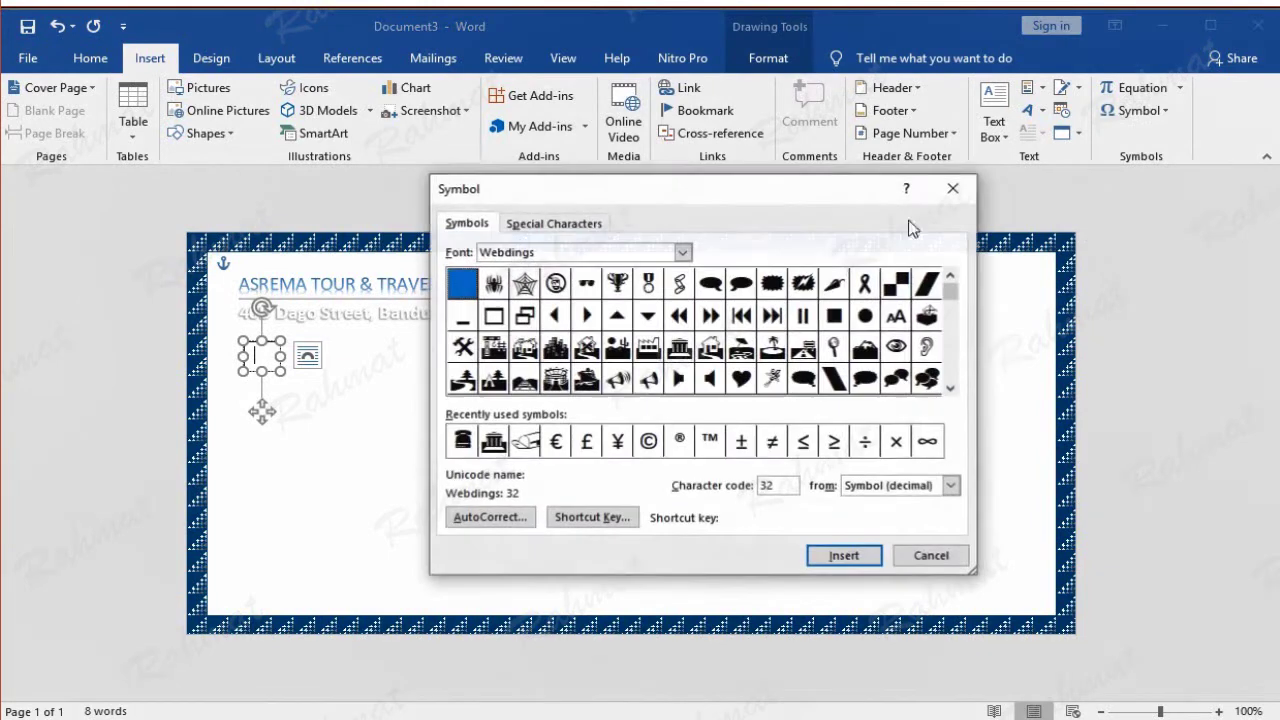
left_click(563, 256)
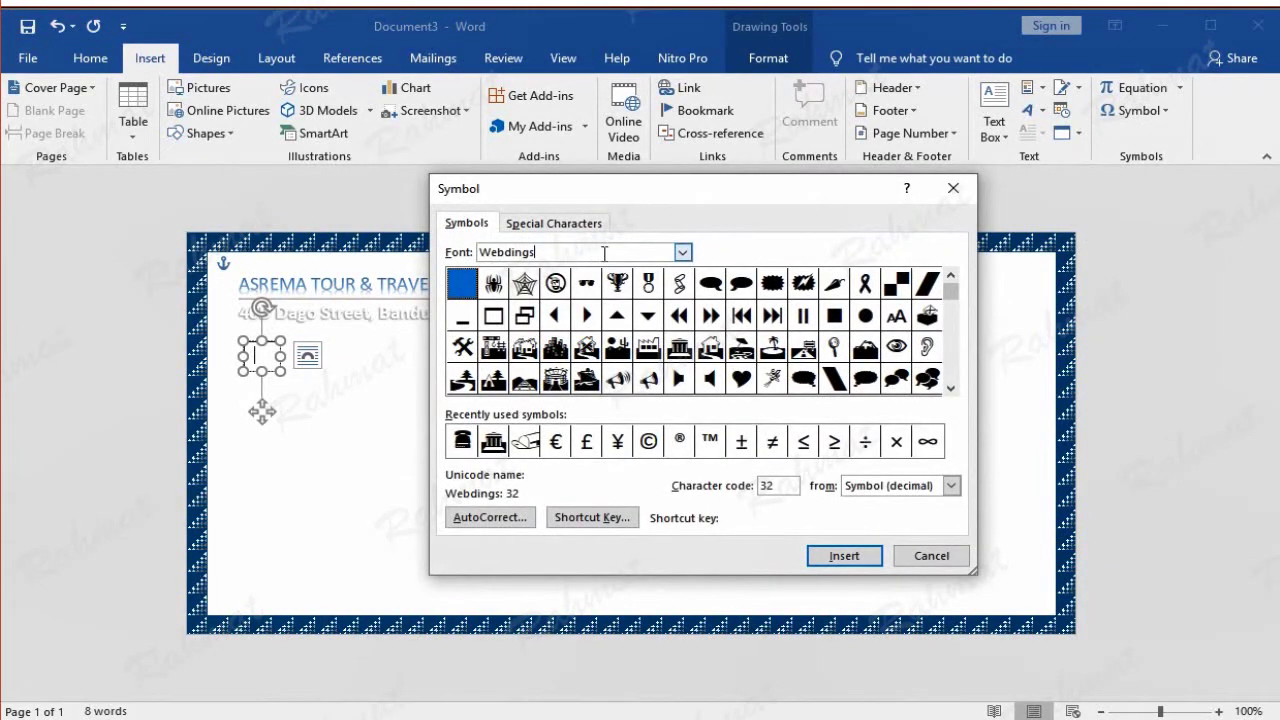
left_click(682, 252)
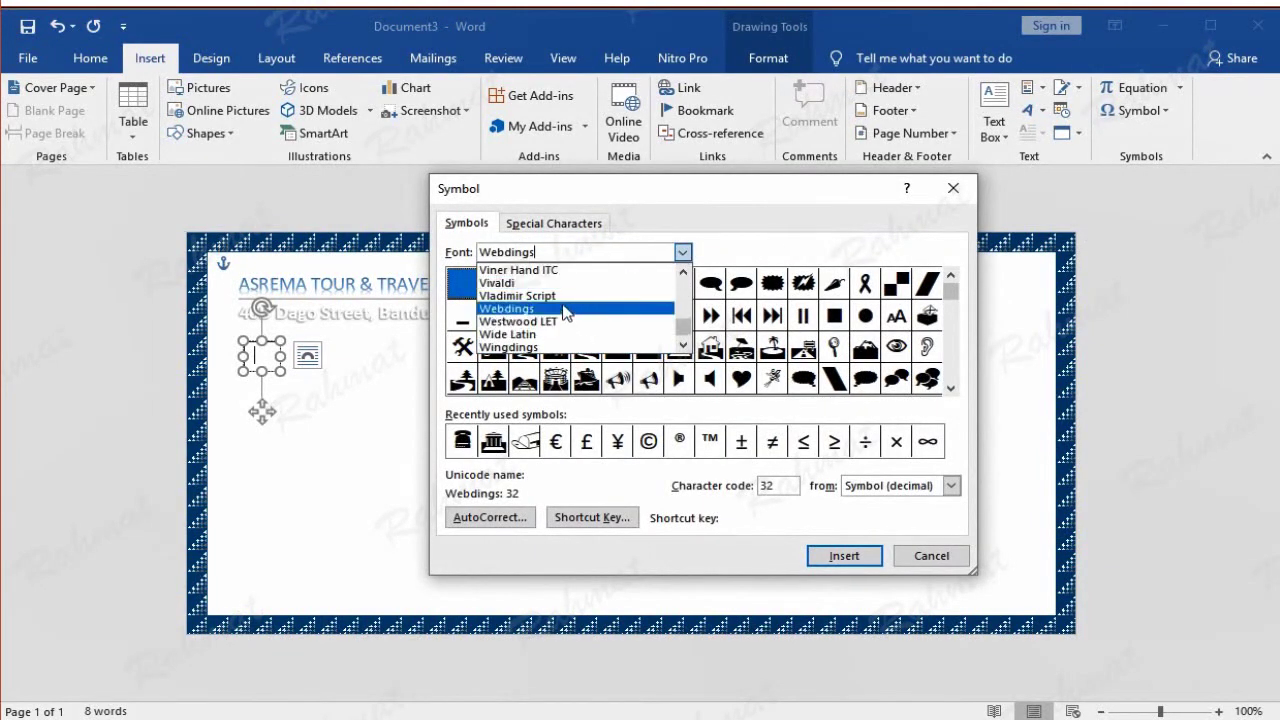
left_click(564, 311)
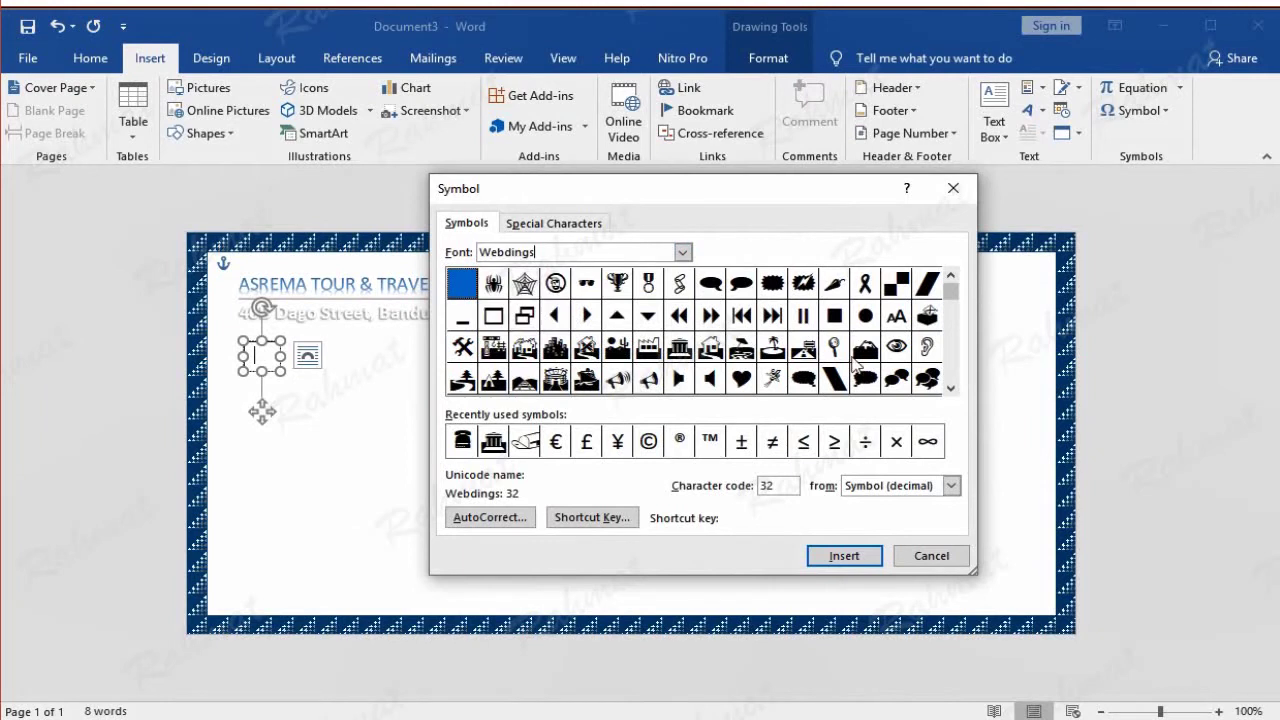
left_click(951, 387)
left_click(951, 387)
left_click(951, 387)
left_click(951, 387)
left_click(951, 387)
left_click(951, 387)
left_click(951, 387)
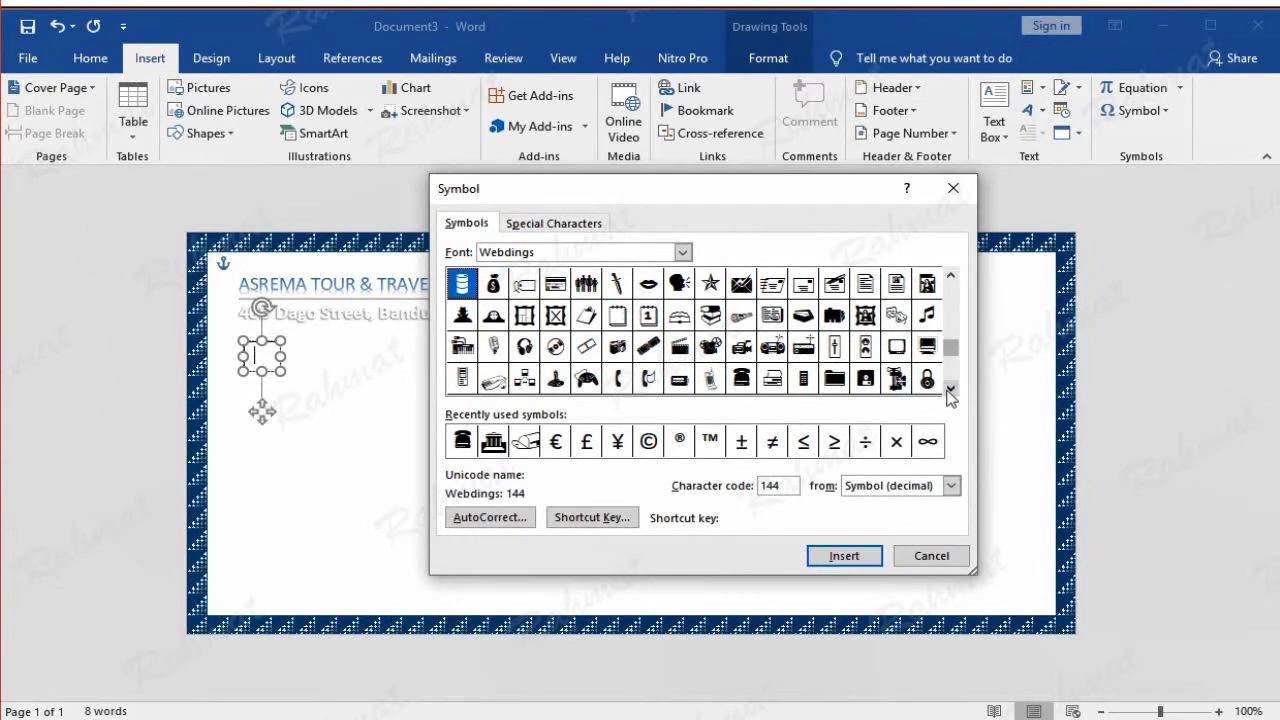
left_click(951, 389)
left_click(743, 348)
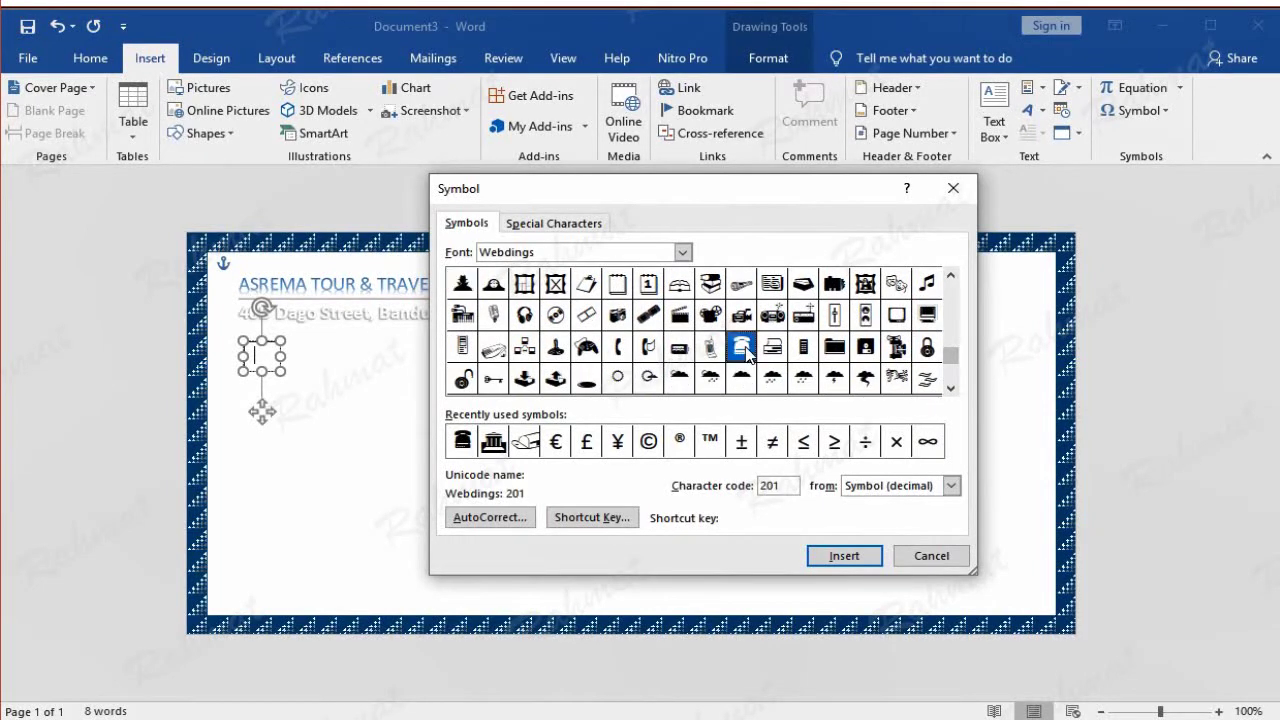
left_click(844, 556)
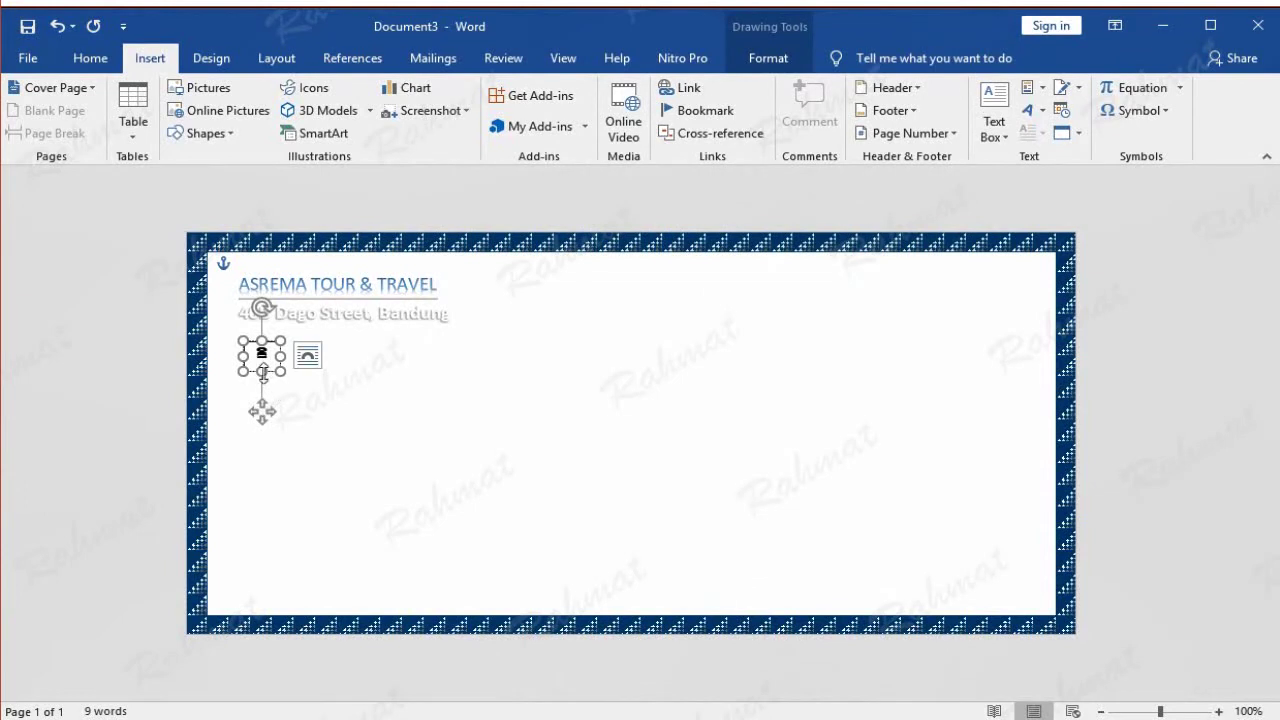
Make the phone icon 22 pt with a blue text fill and a bevel effect
double_click(262, 354)
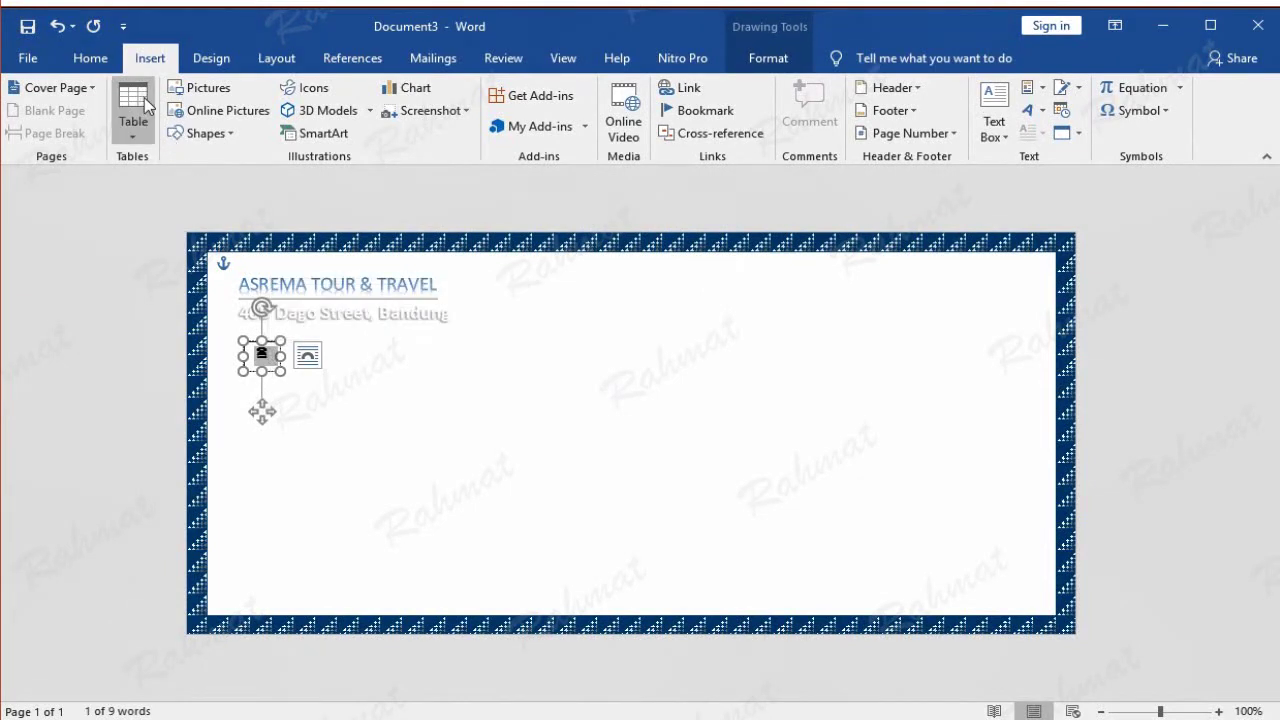
left_click(99, 61)
left_click(297, 95)
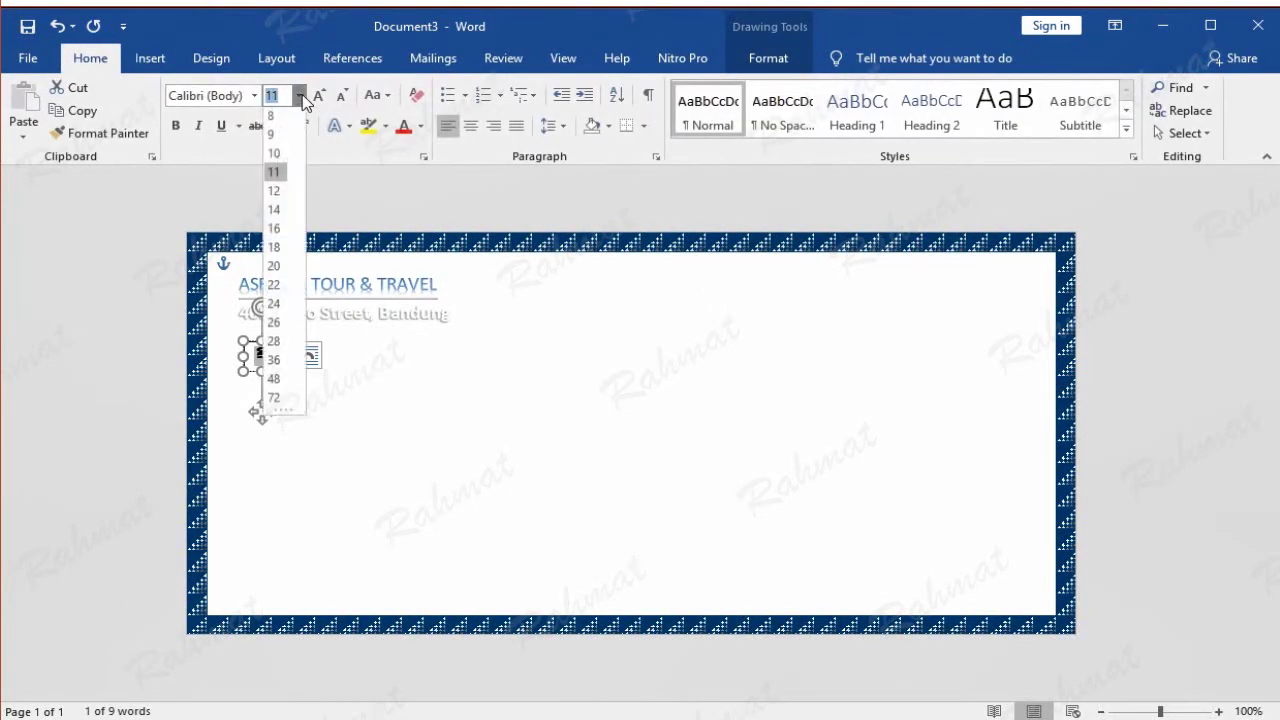
left_click(275, 287)
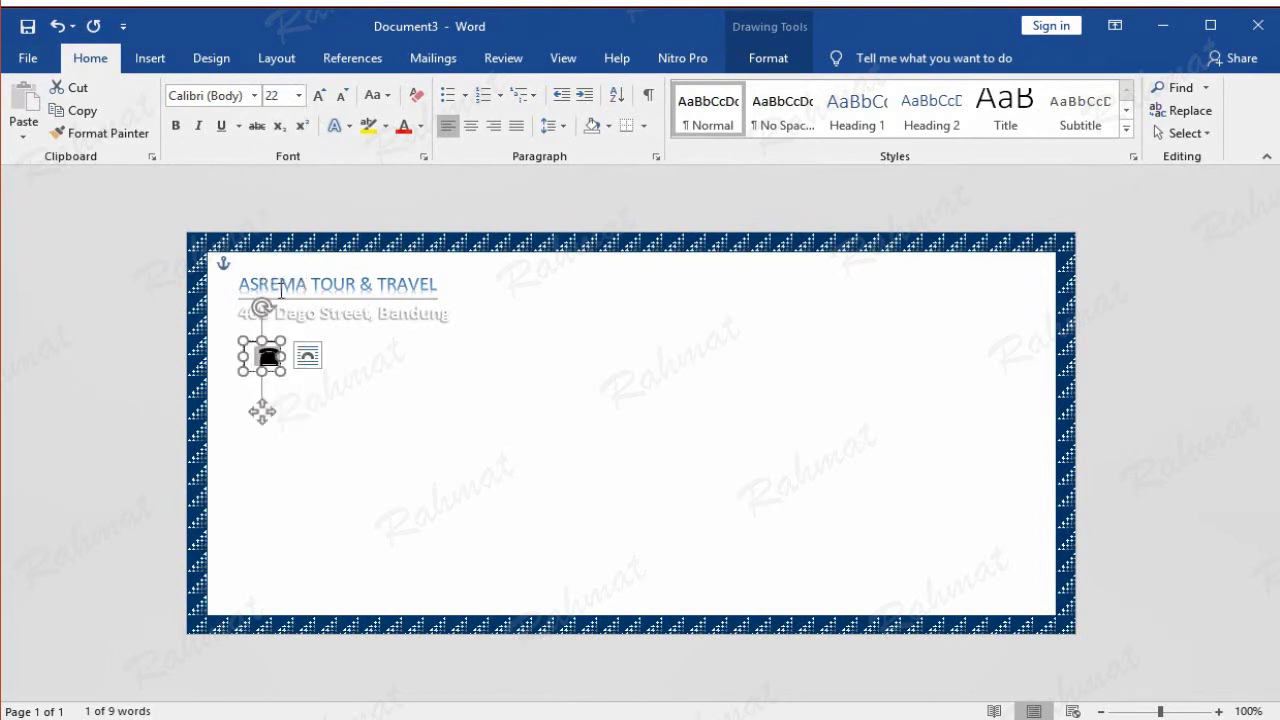
left_click(765, 60)
left_click(587, 88)
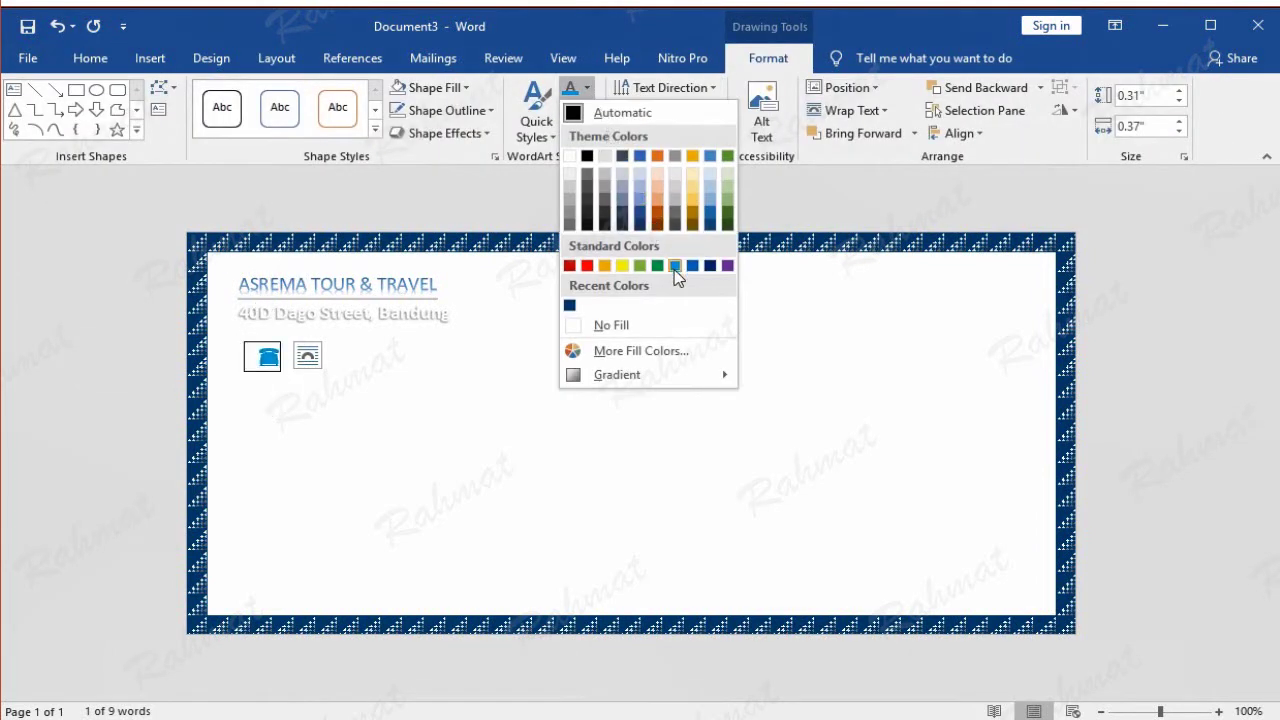
left_click(676, 265)
left_click(580, 134)
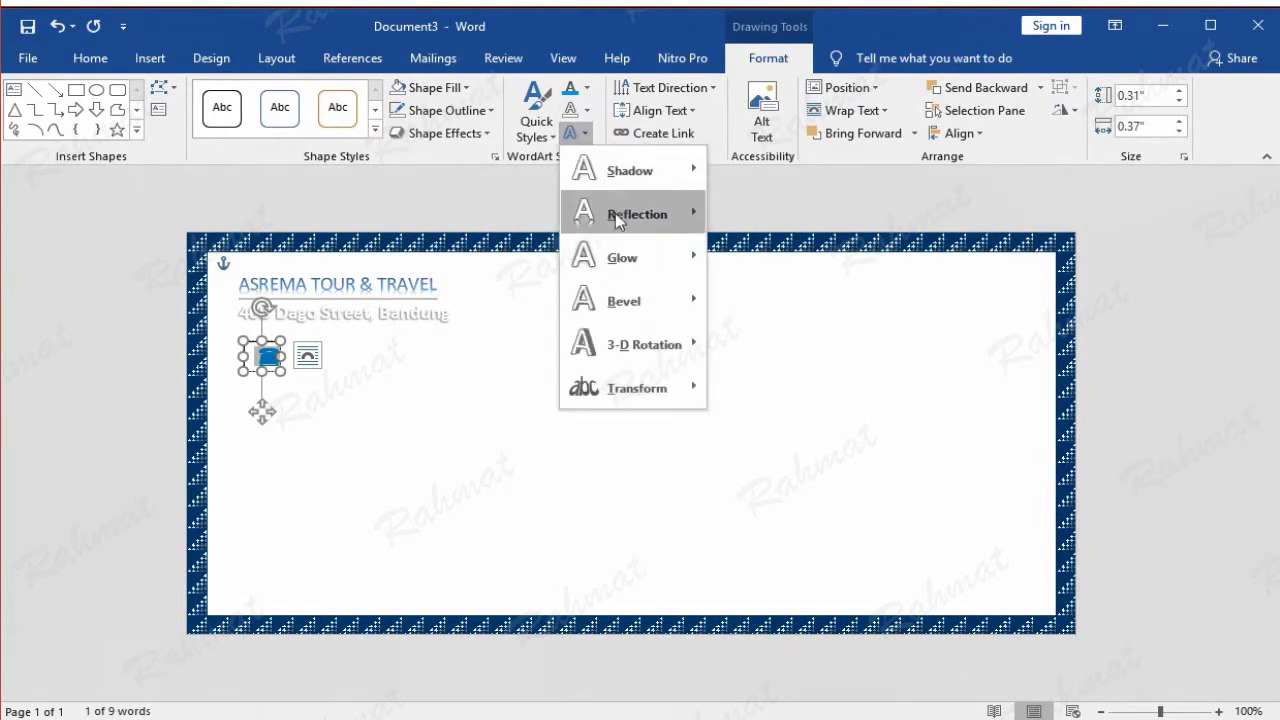
mouse_move(668, 313)
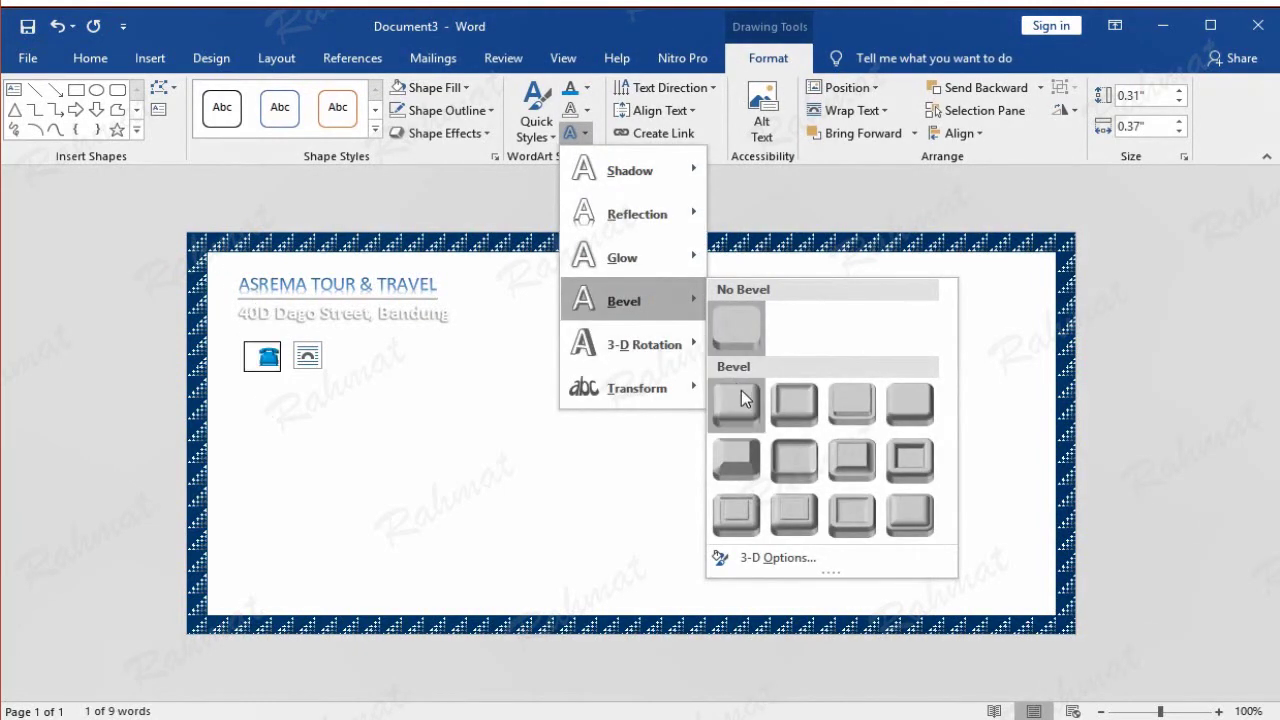
left_click(740, 391)
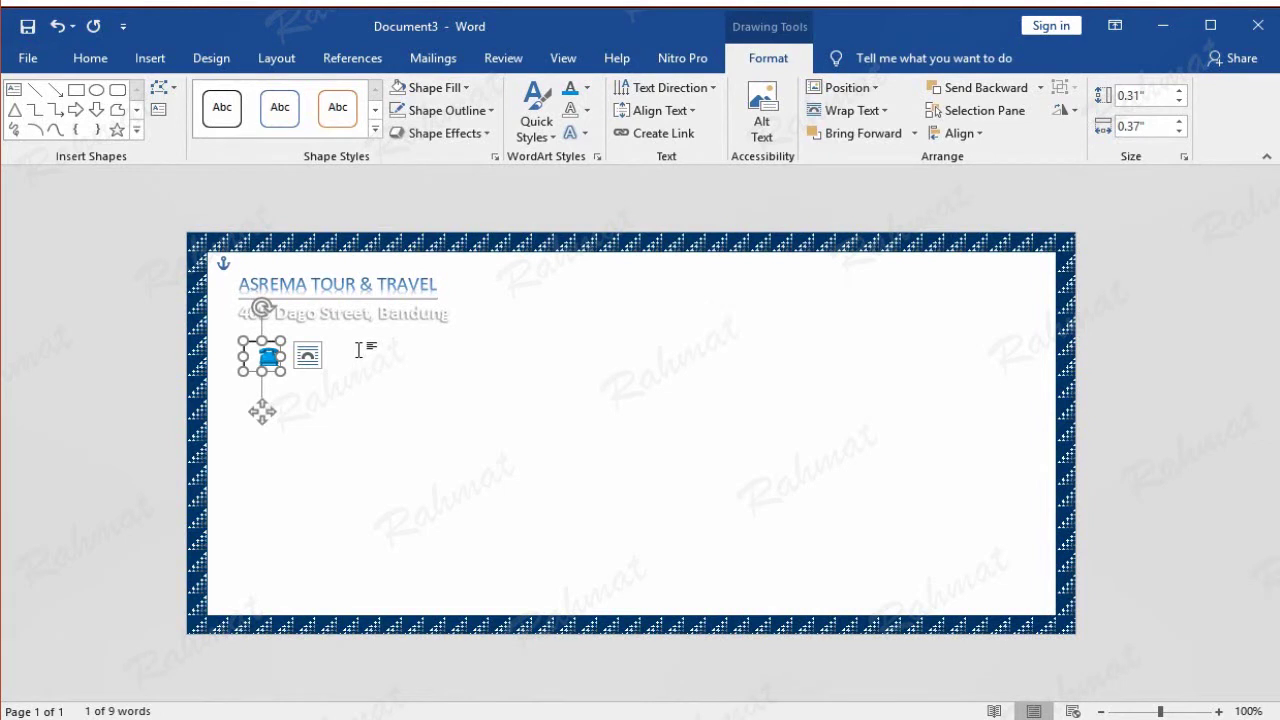
Remove the icon box's fill and outline and nudge it slightly up and left
left_click(464, 88)
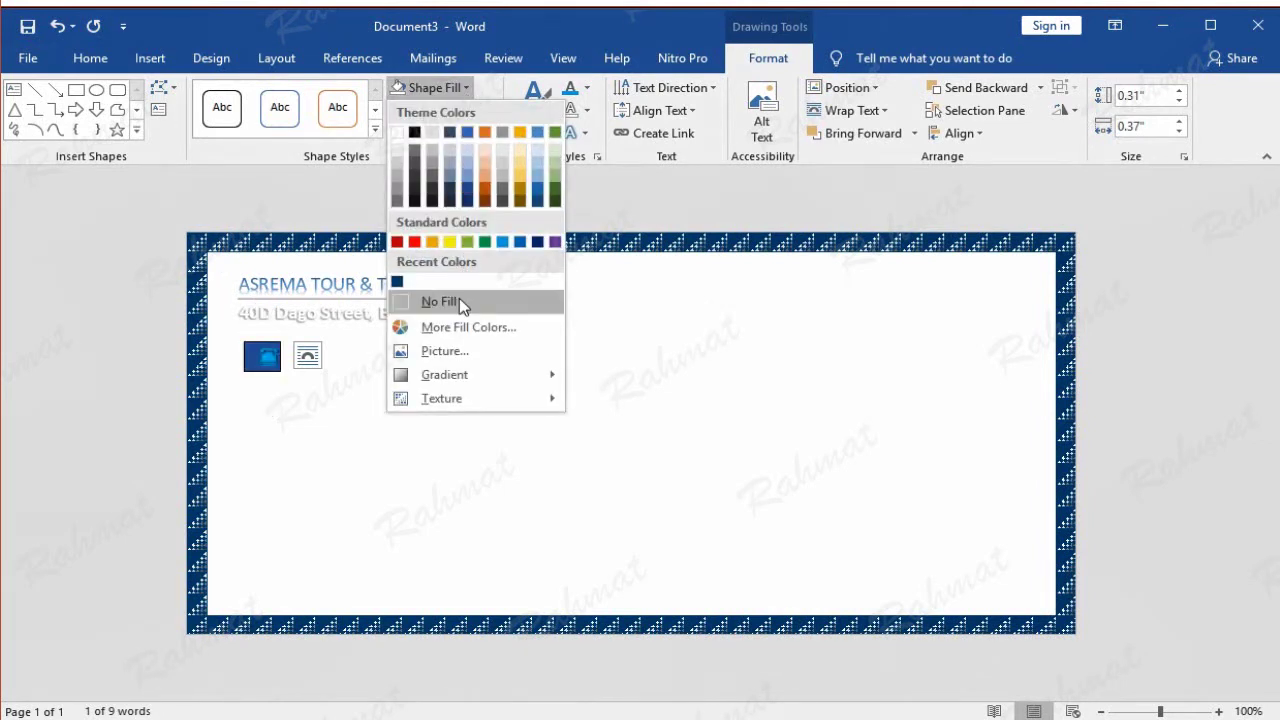
left_click(459, 300)
left_click(448, 110)
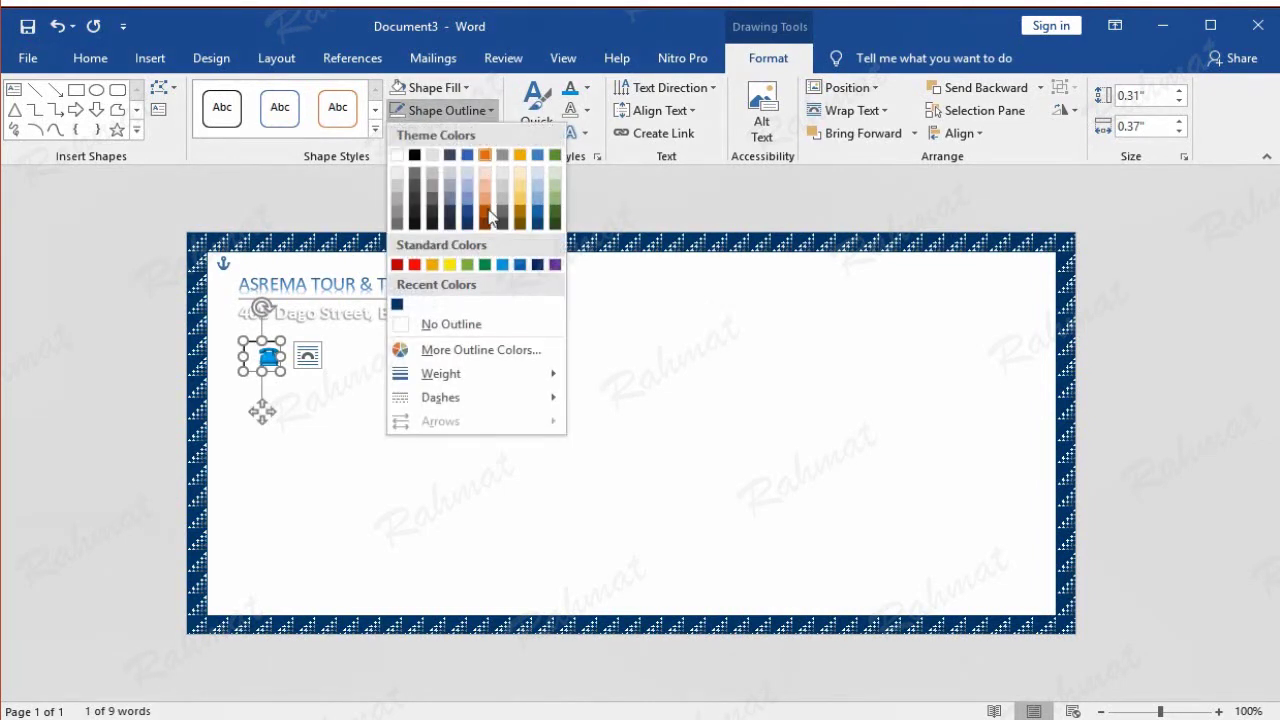
left_click(490, 325)
left_click_drag(269, 343, 248, 324)
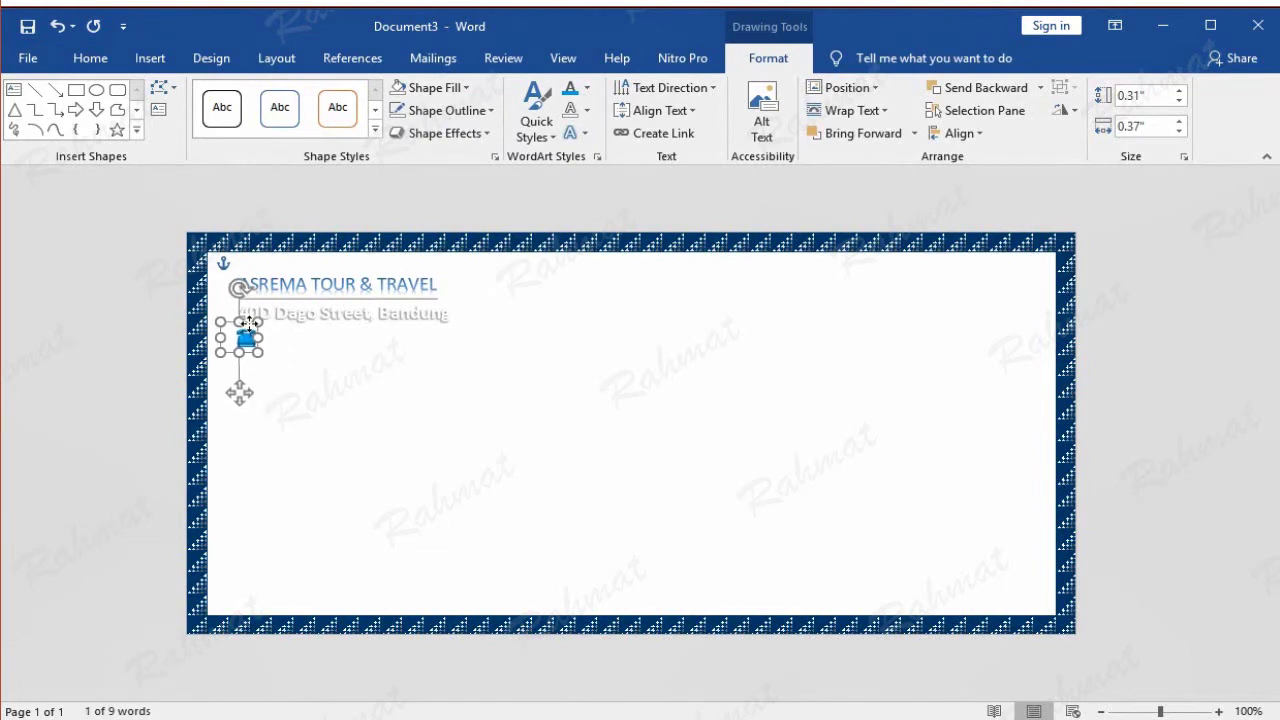
left_click(333, 353)
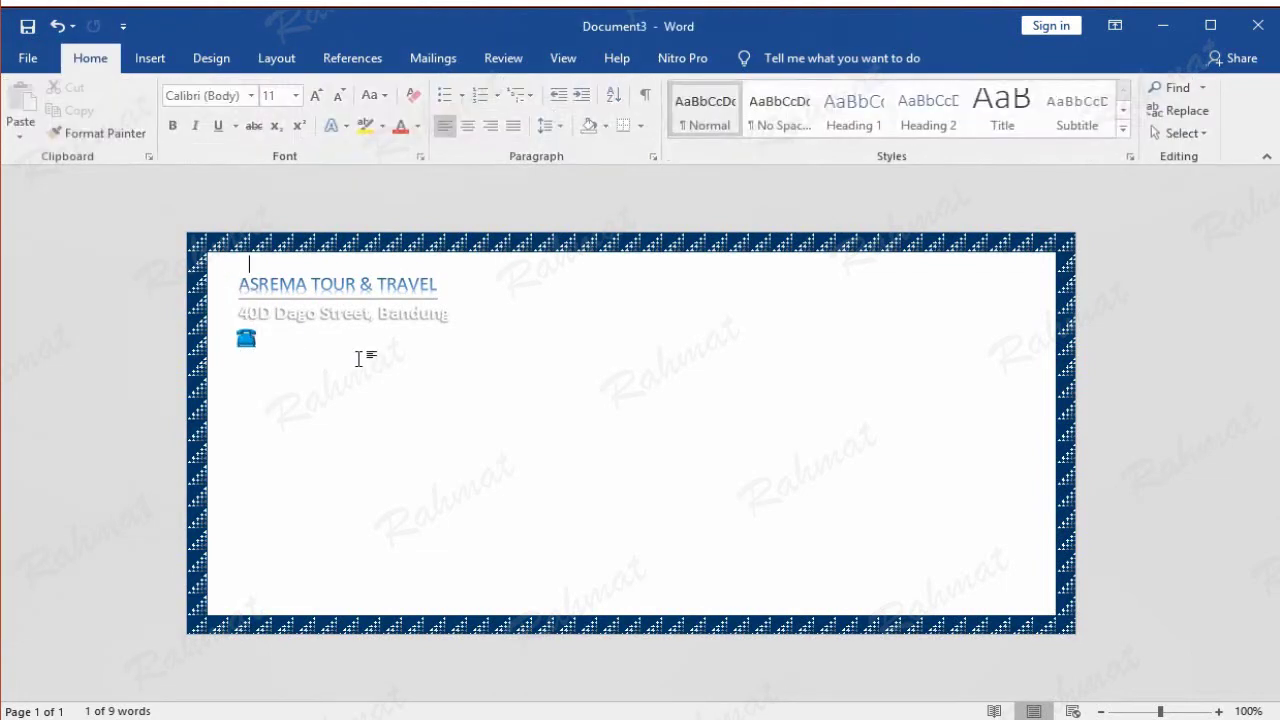
Insert a blue-style WordArt box and move it down beside the phone icon
left_click(150, 58)
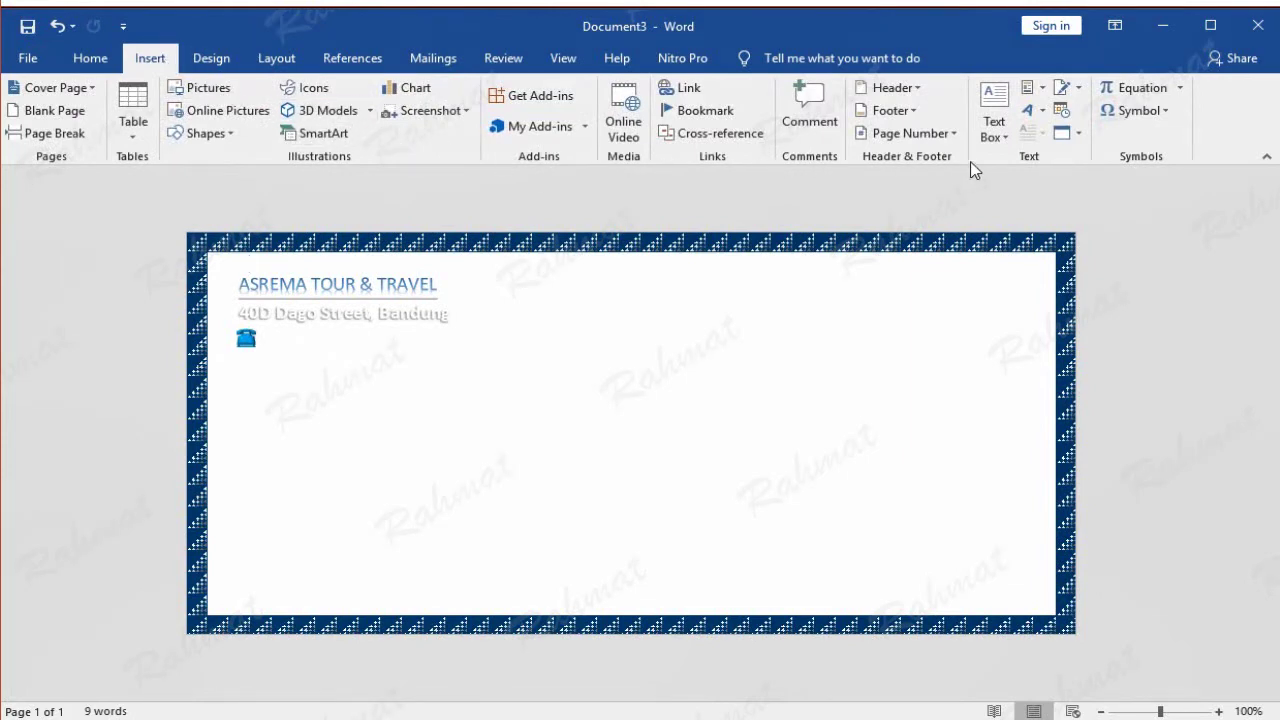
left_click(1046, 116)
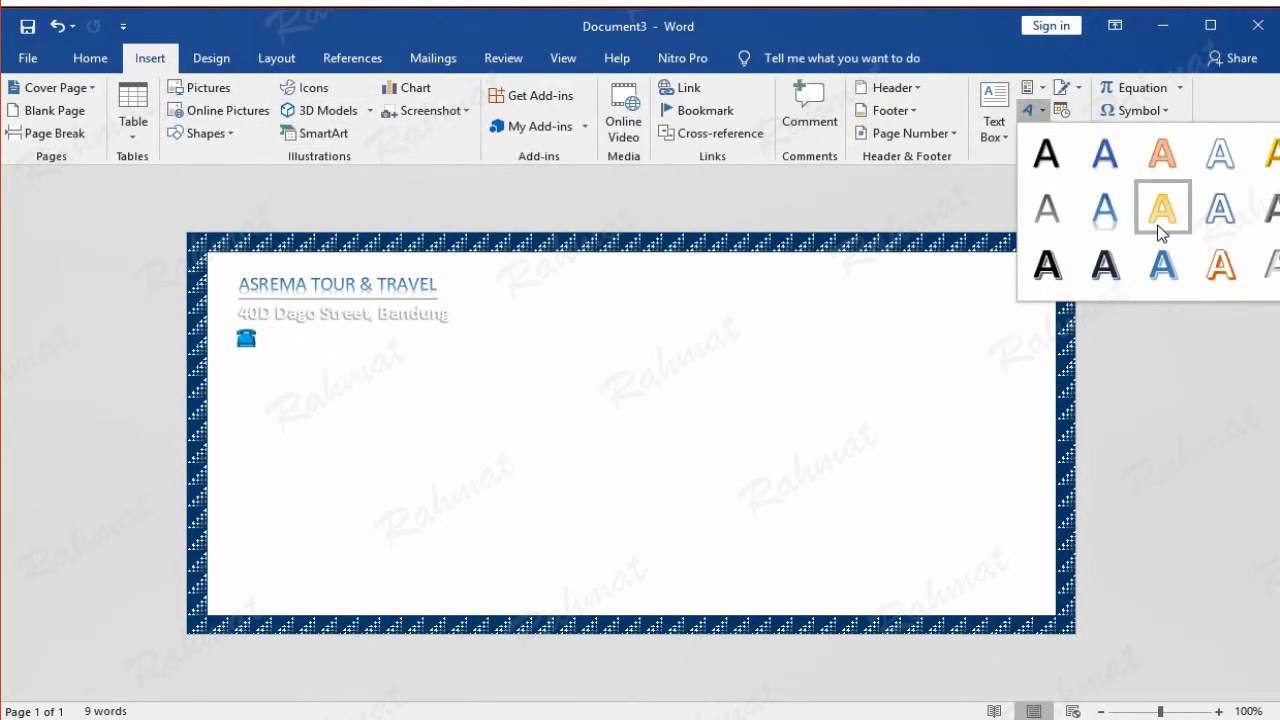
left_click(1160, 262)
left_click_drag(421, 344, 423, 391)
double_click(405, 367)
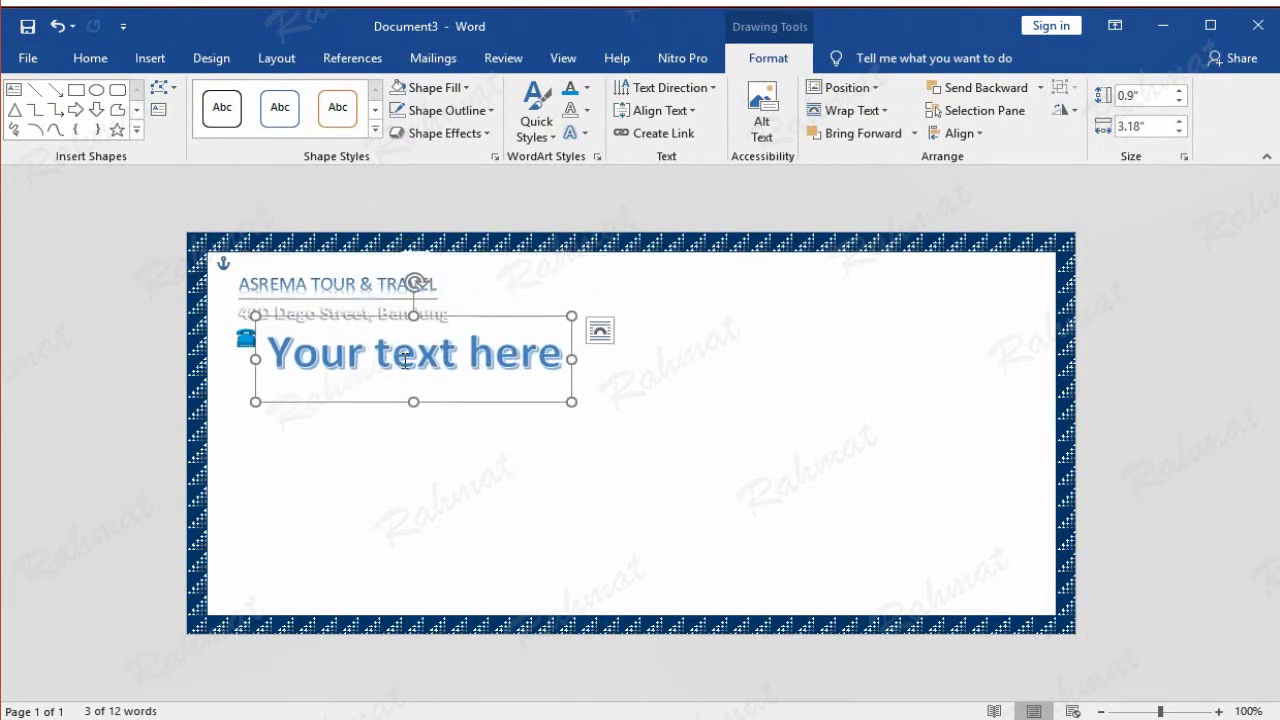
left_click(405, 367)
double_click(405, 367)
left_click(406, 367)
Replace the WordArt placeholder with the company's phone number, then select the whole number
triple_click(405, 367)
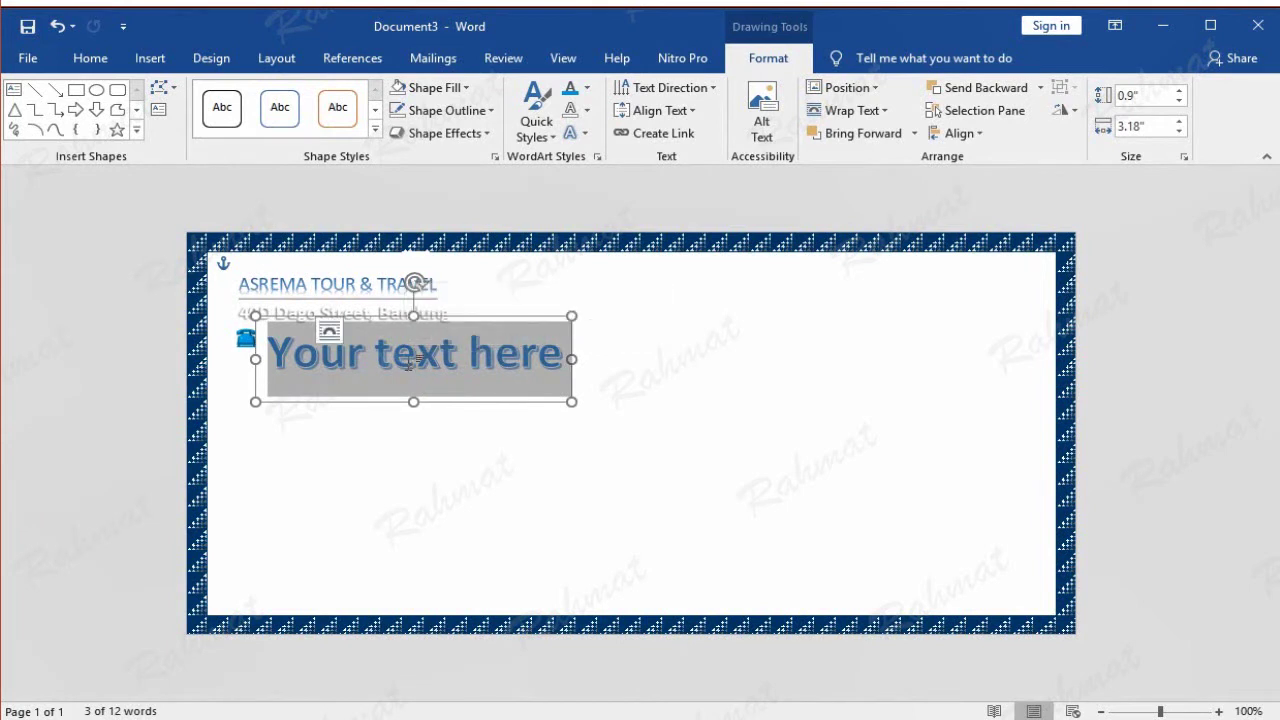
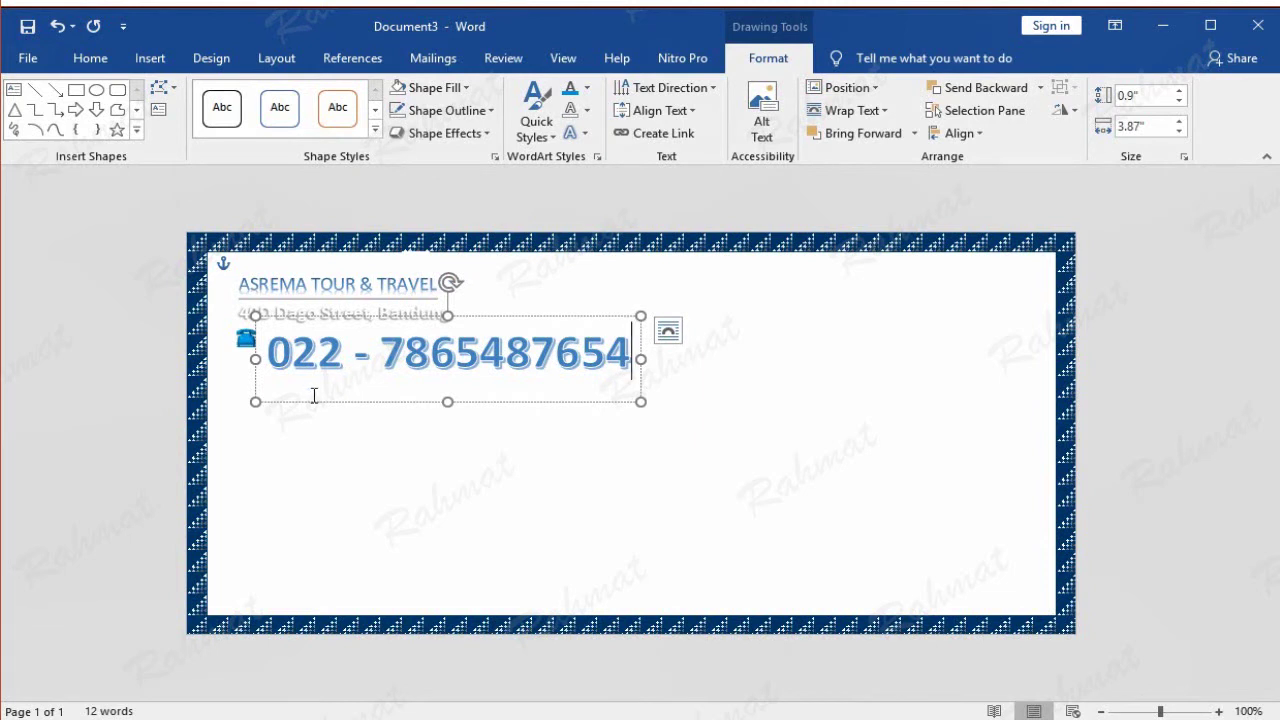
left_click_drag(641, 359, 410, 364)
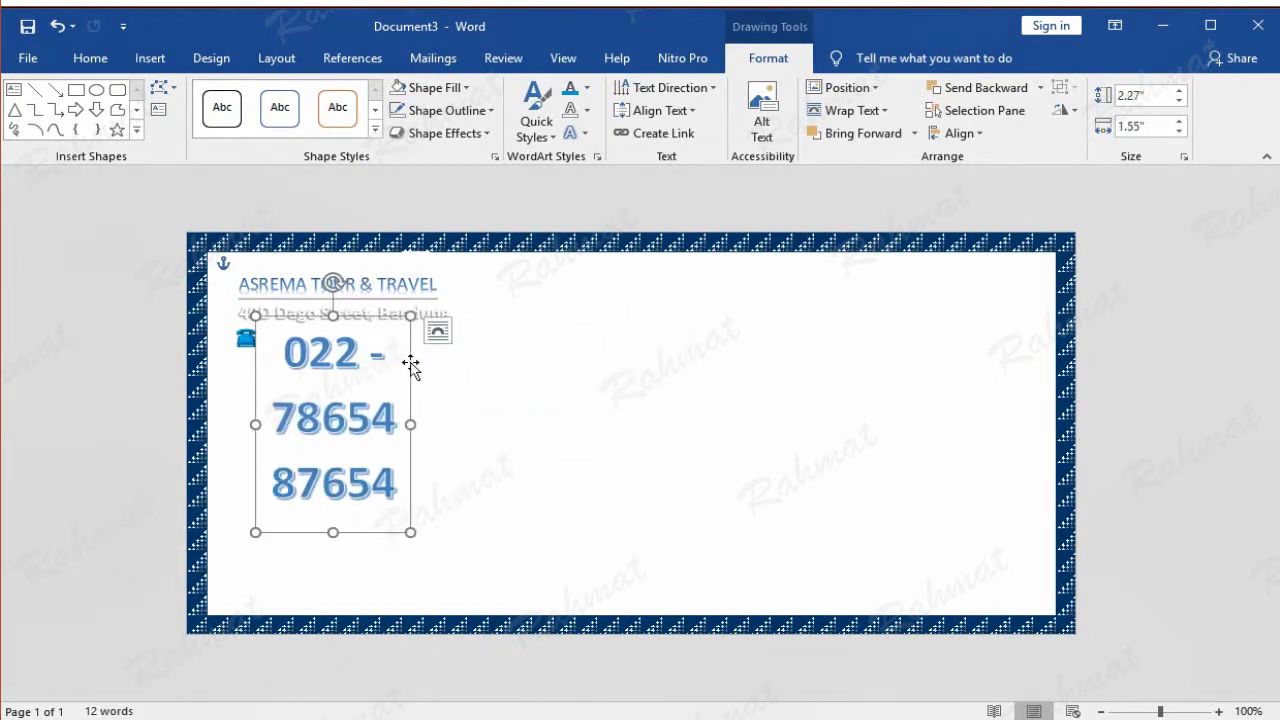
left_click(57, 26)
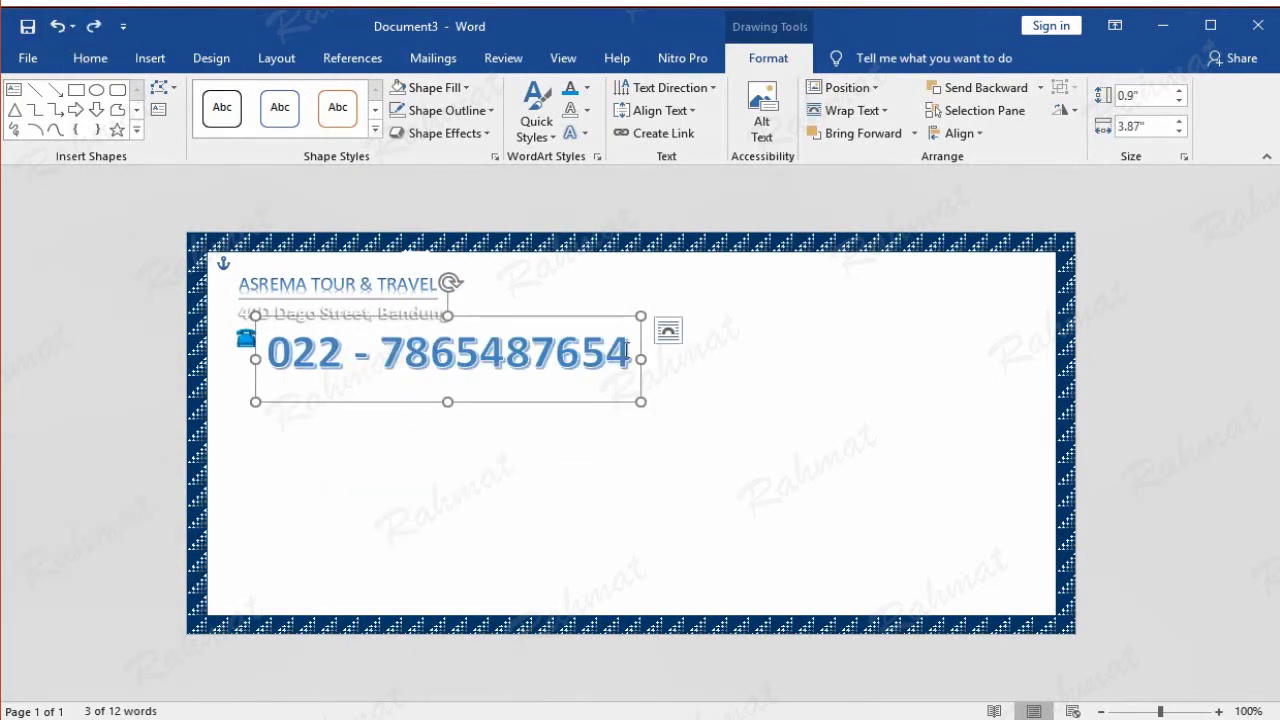
left_click_drag(632, 349, 260, 352)
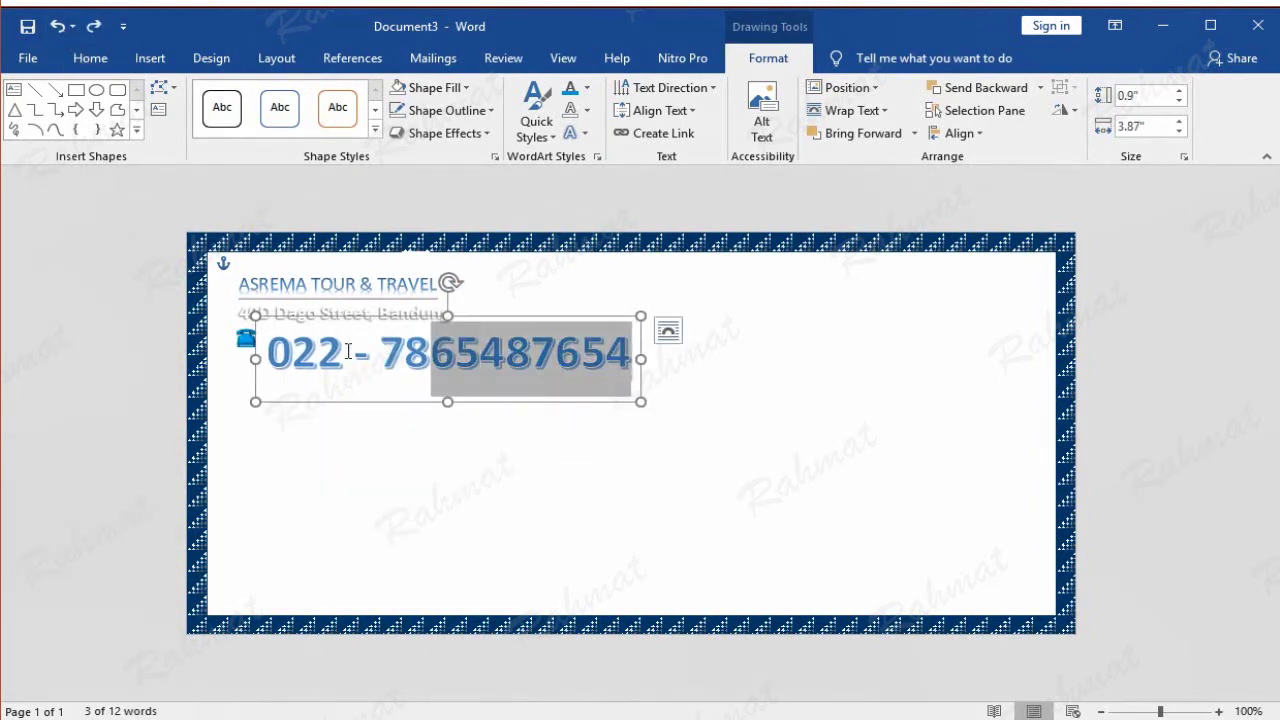
left_click(74, 60)
left_click(298, 95)
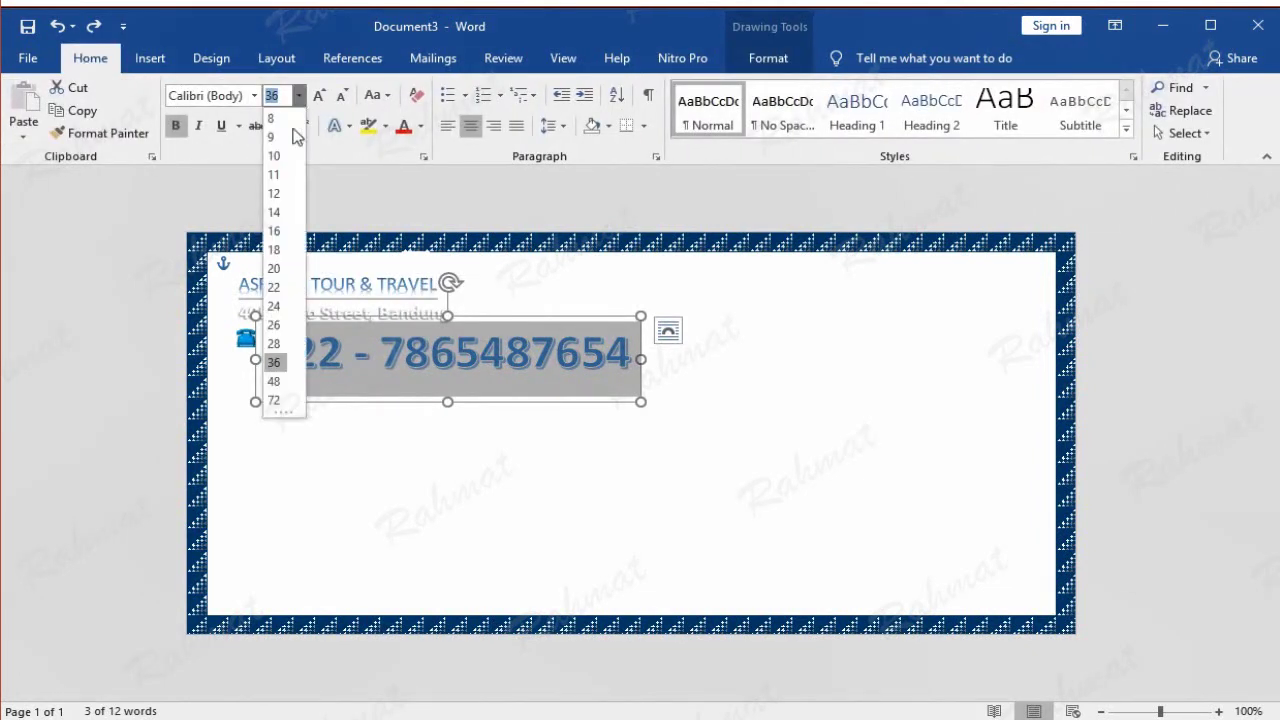
Set the phone number to 14 pt blue and align its box beside the phone icon
left_click(274, 212)
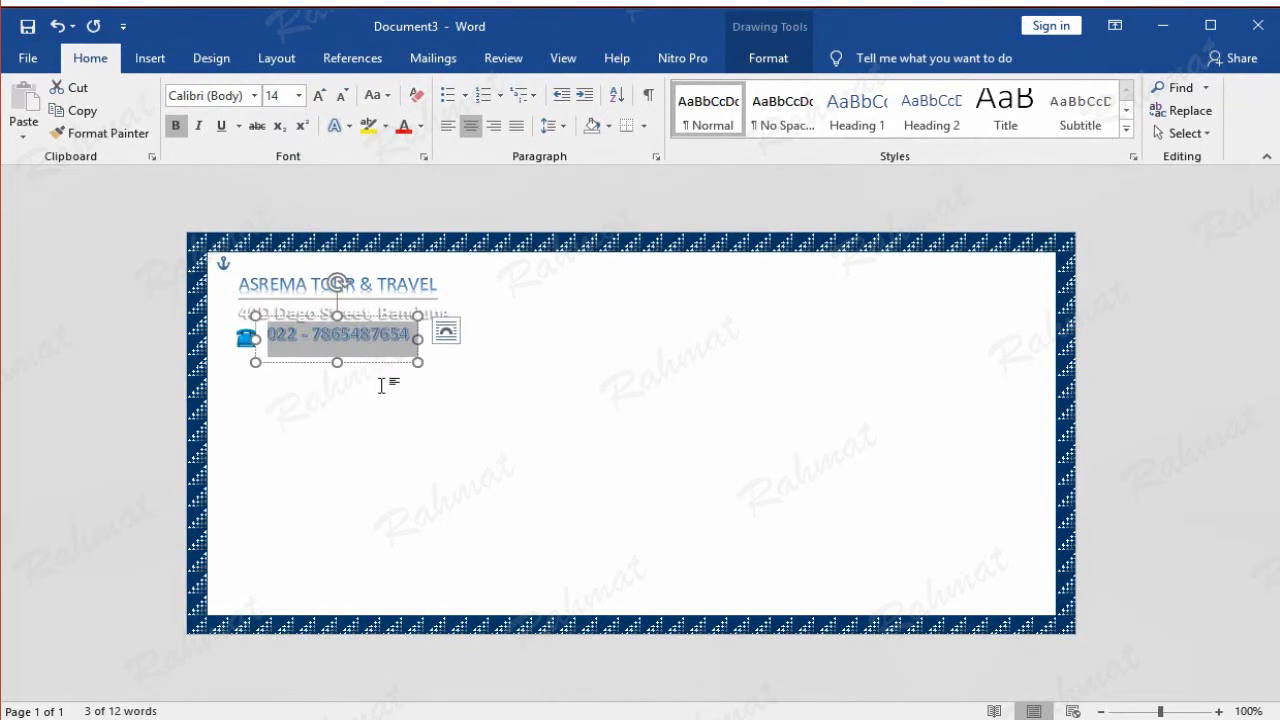
left_click(800, 62)
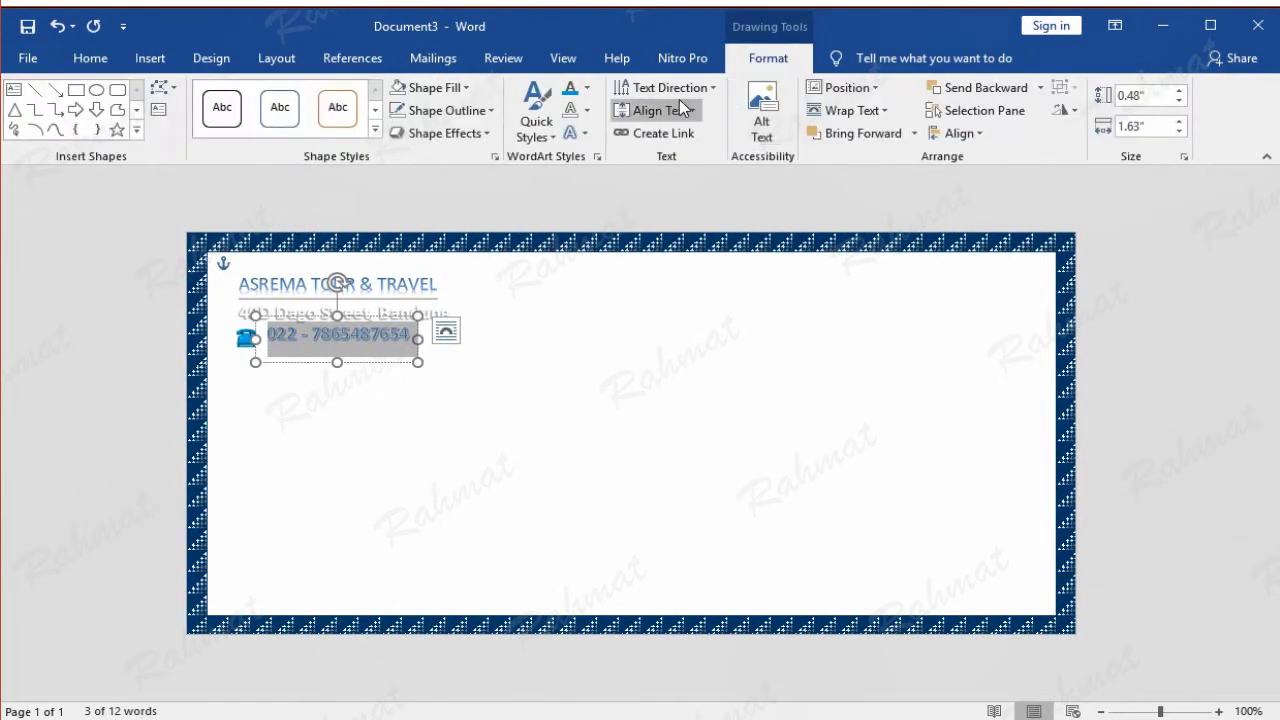
left_click(587, 88)
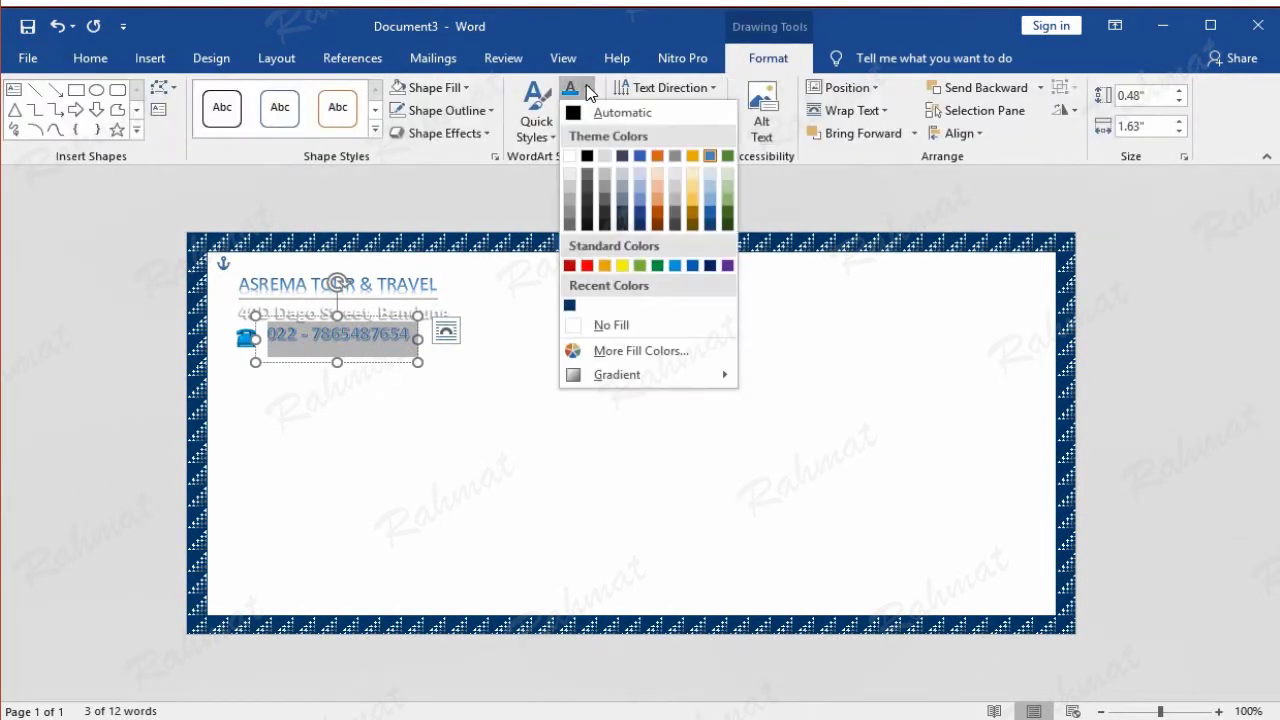
left_click(692, 265)
left_click_drag(366, 364, 366, 368)
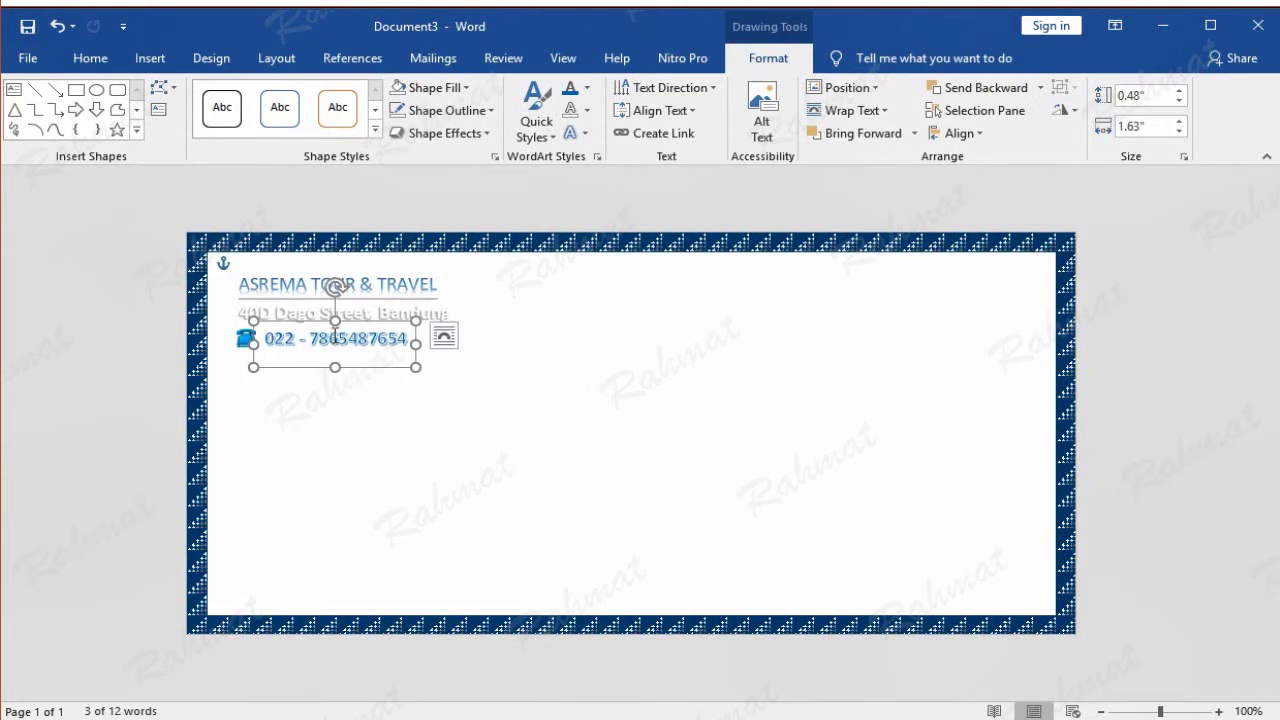
triple_click(335, 338)
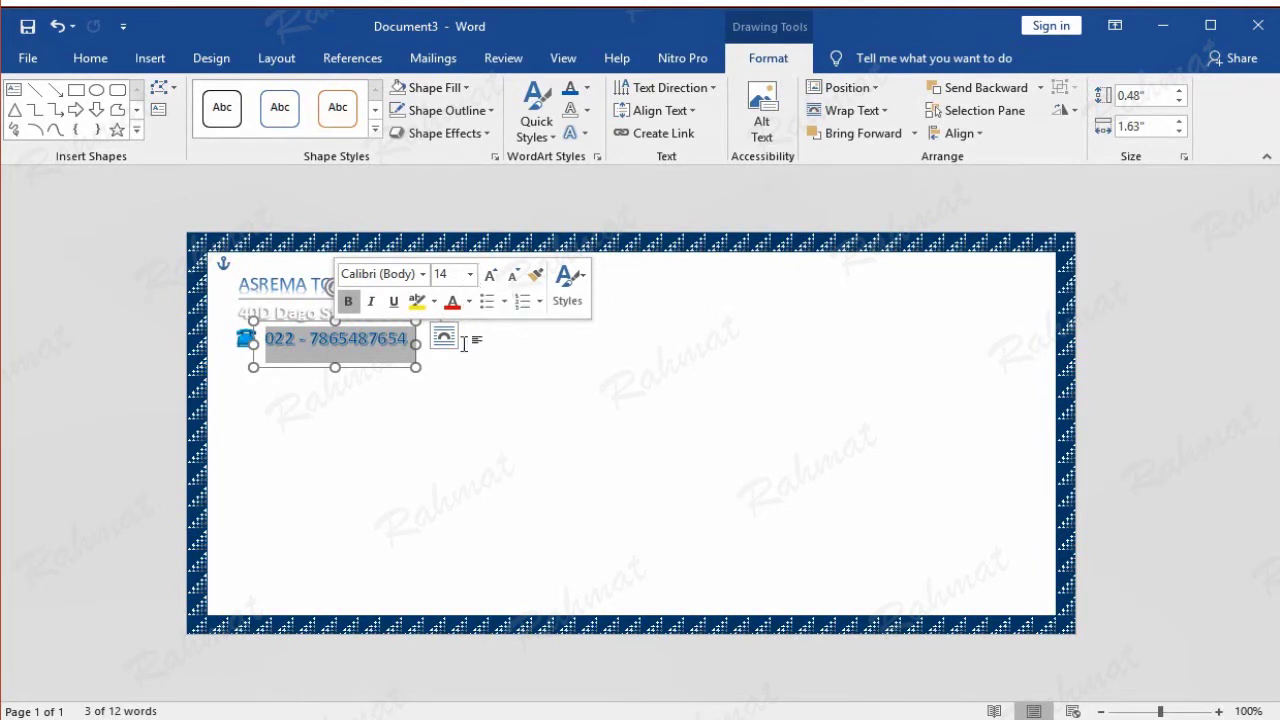
left_click(571, 400)
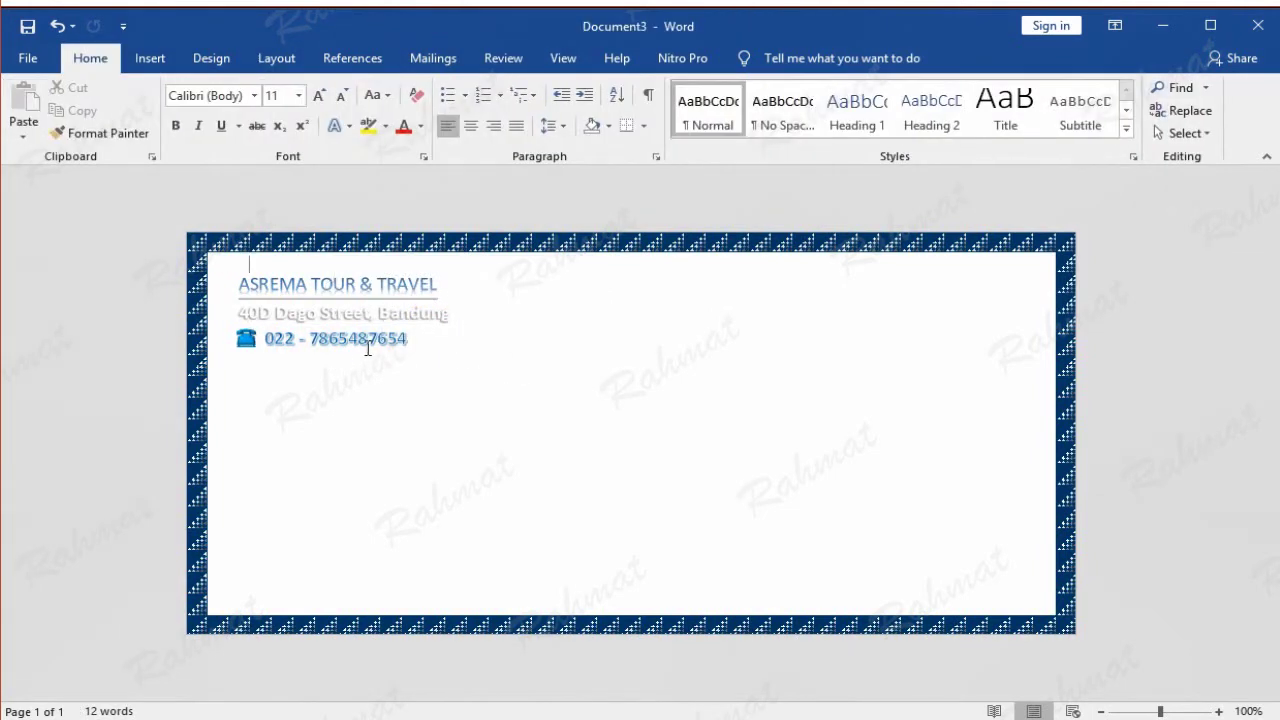
Draw a rectangle in the envelope's lower right, size it 1.47" × 4.38", and nudge it left
left_click(150, 58)
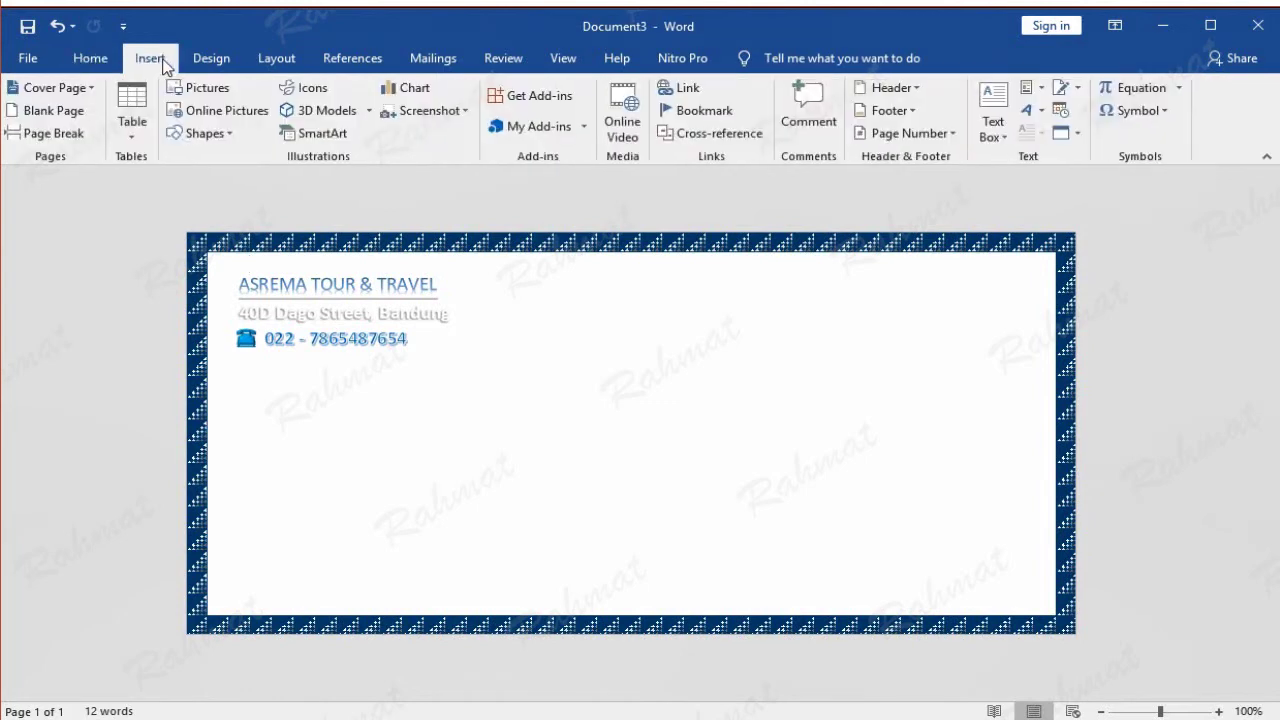
left_click(233, 135)
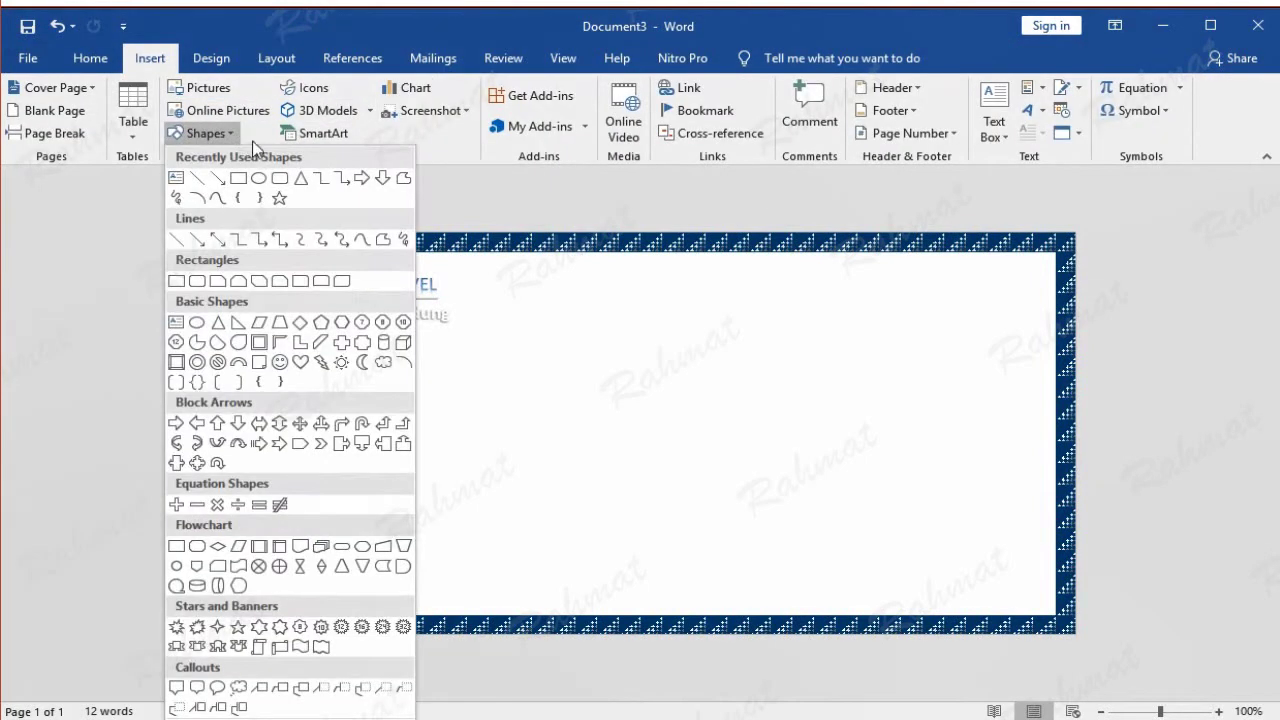
left_click(176, 280)
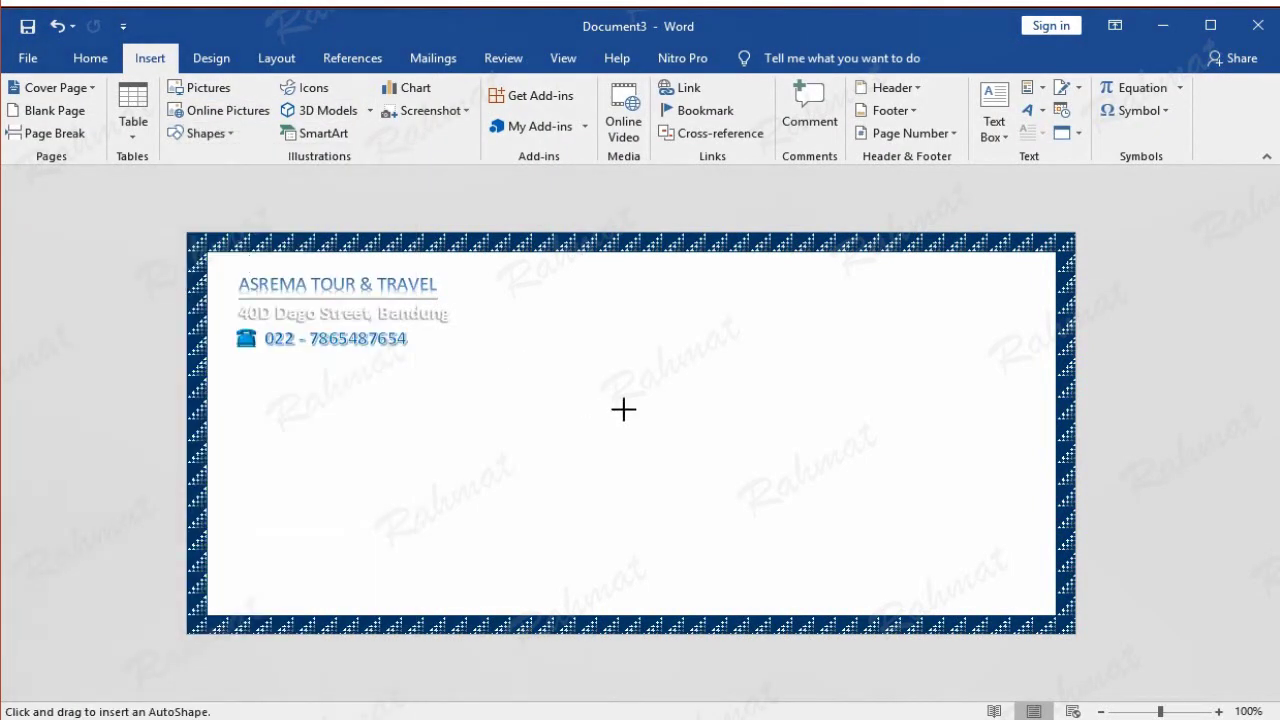
left_click_drag(623, 404, 885, 552)
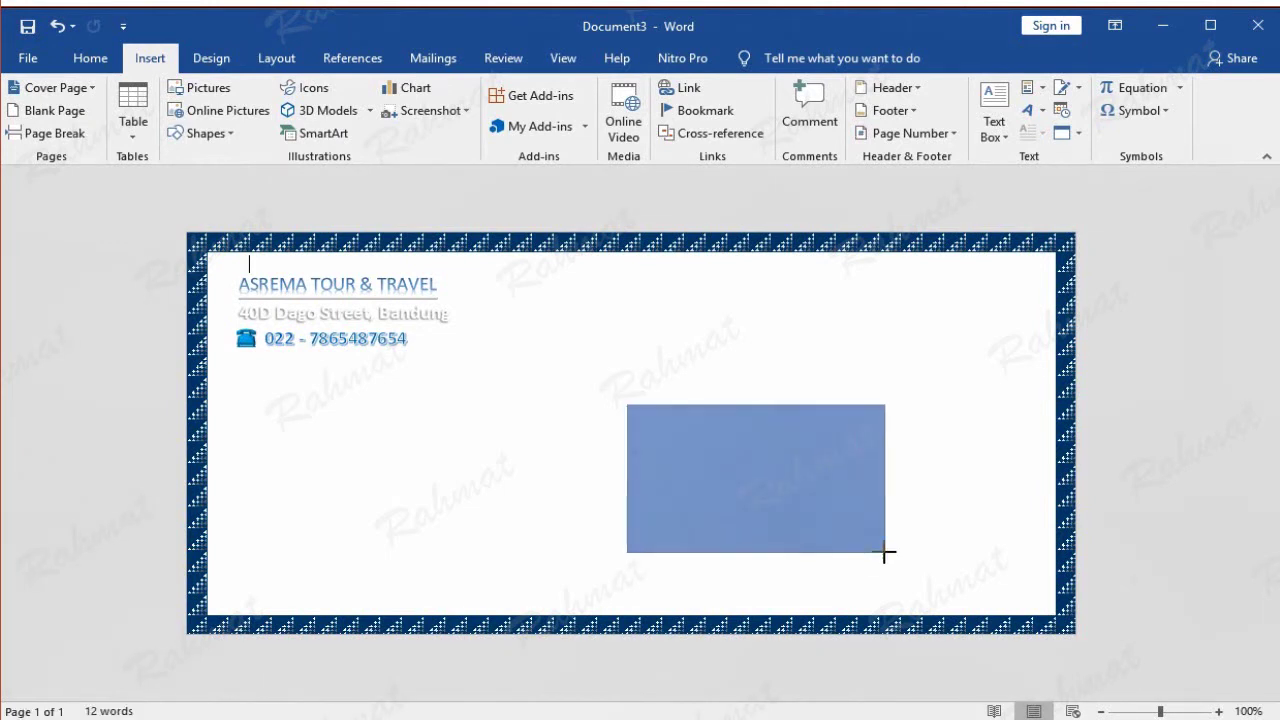
left_click(1153, 97)
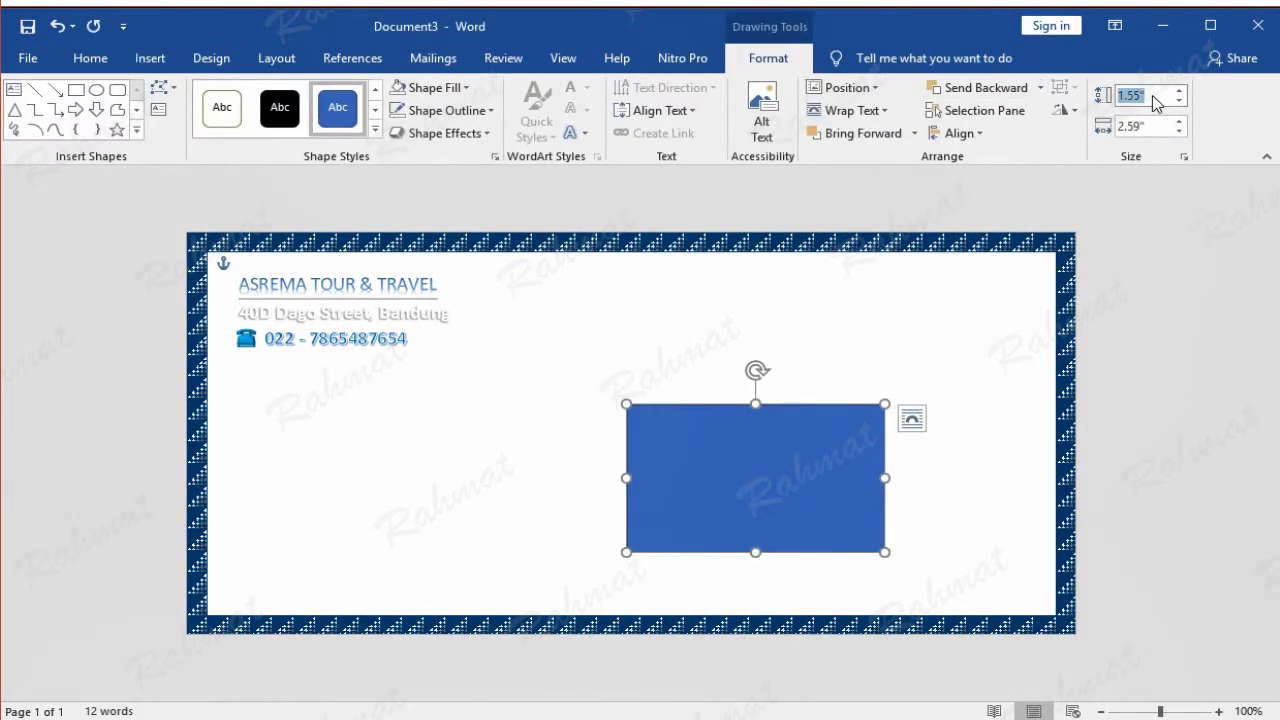
type("1.47")
left_click(1157, 126)
type("4")
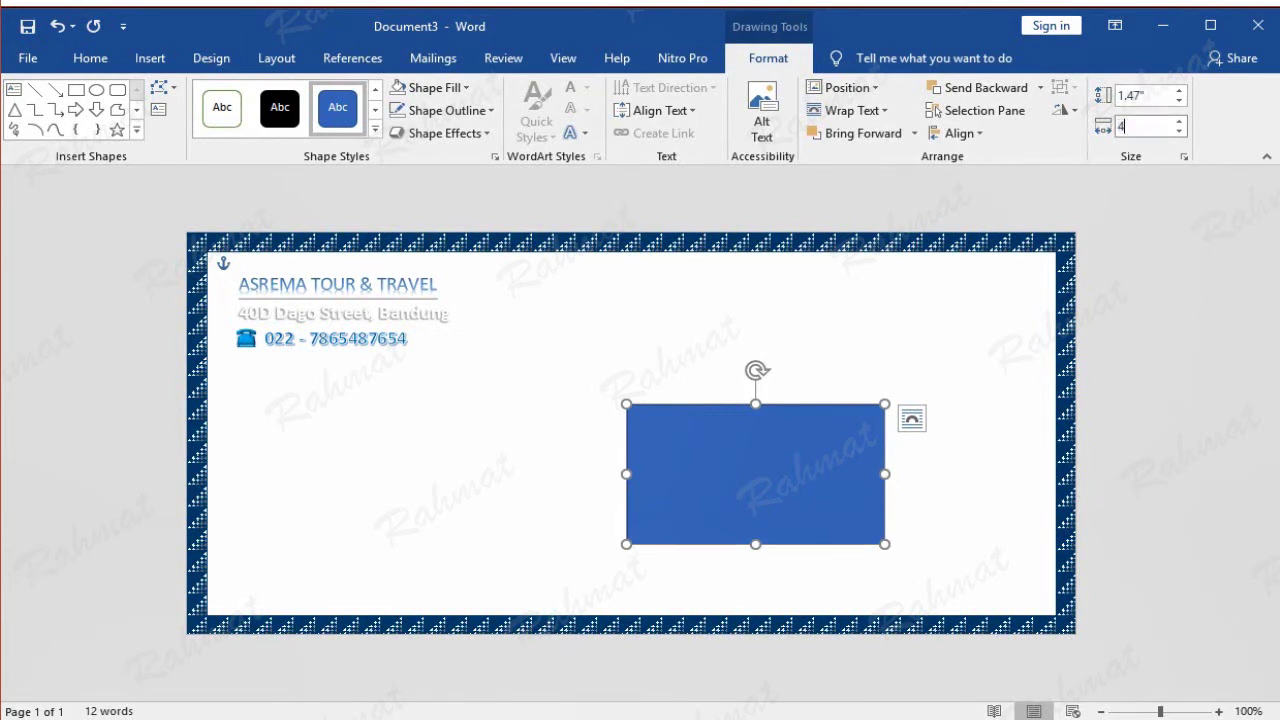
type("8")
key("Return")
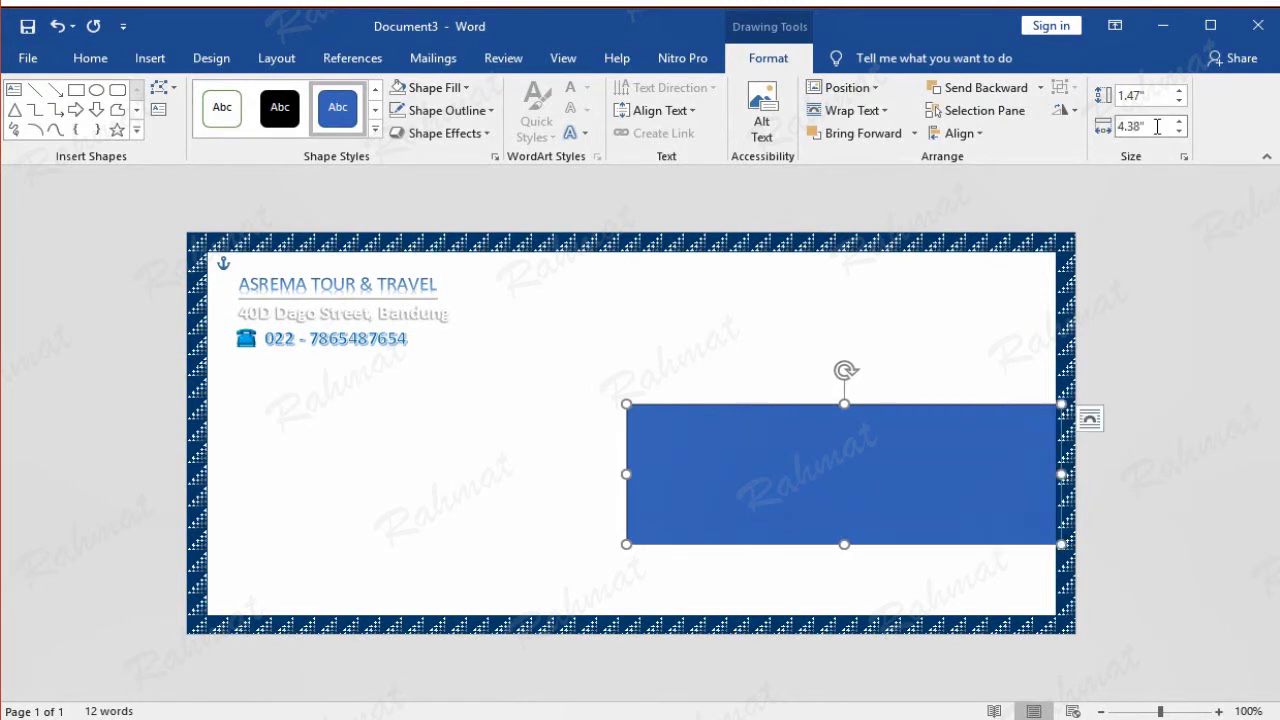
left_click_drag(918, 408, 872, 408)
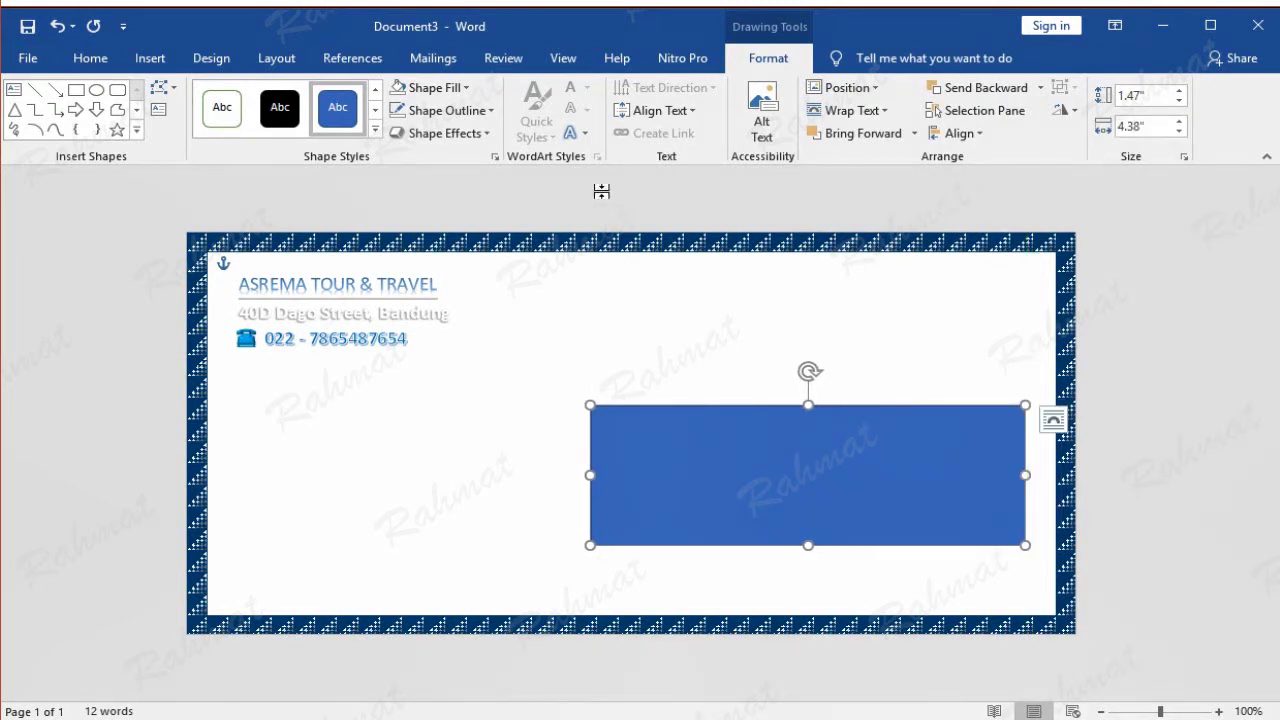
Give the rectangle no fill and a single-line 3.25 pt outline
left_click(465, 90)
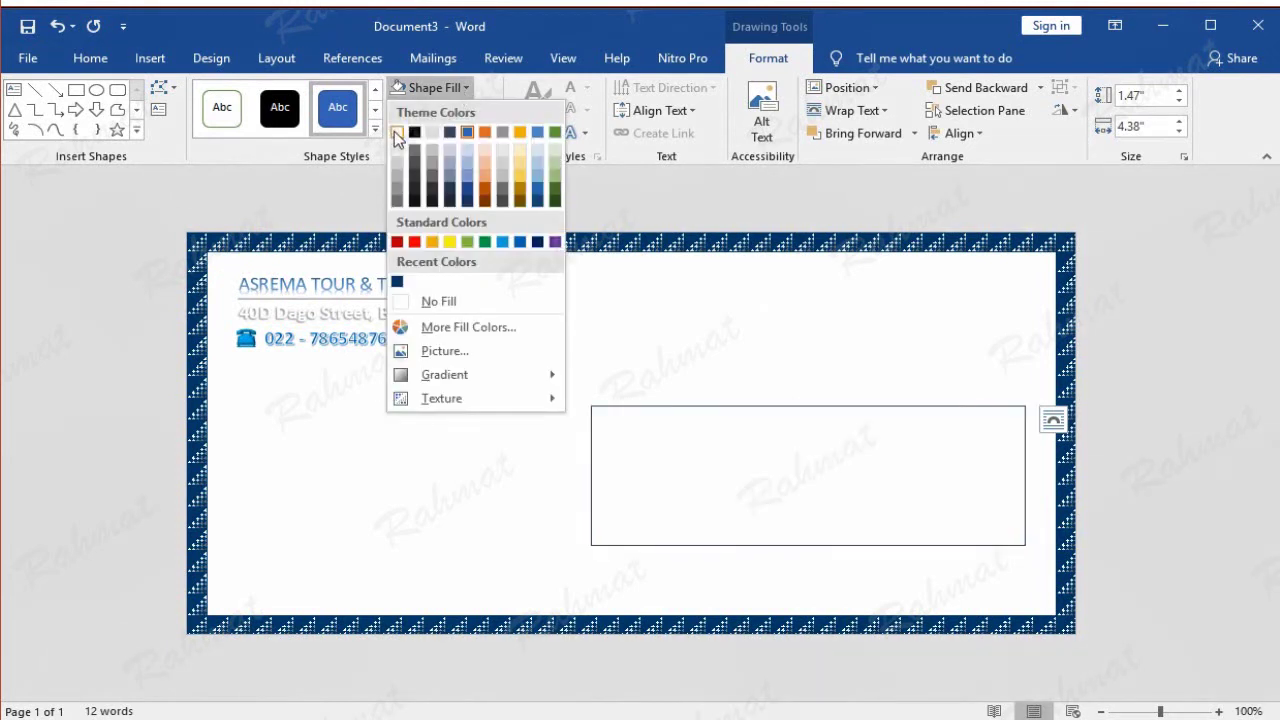
left_click(432, 297)
left_click(478, 116)
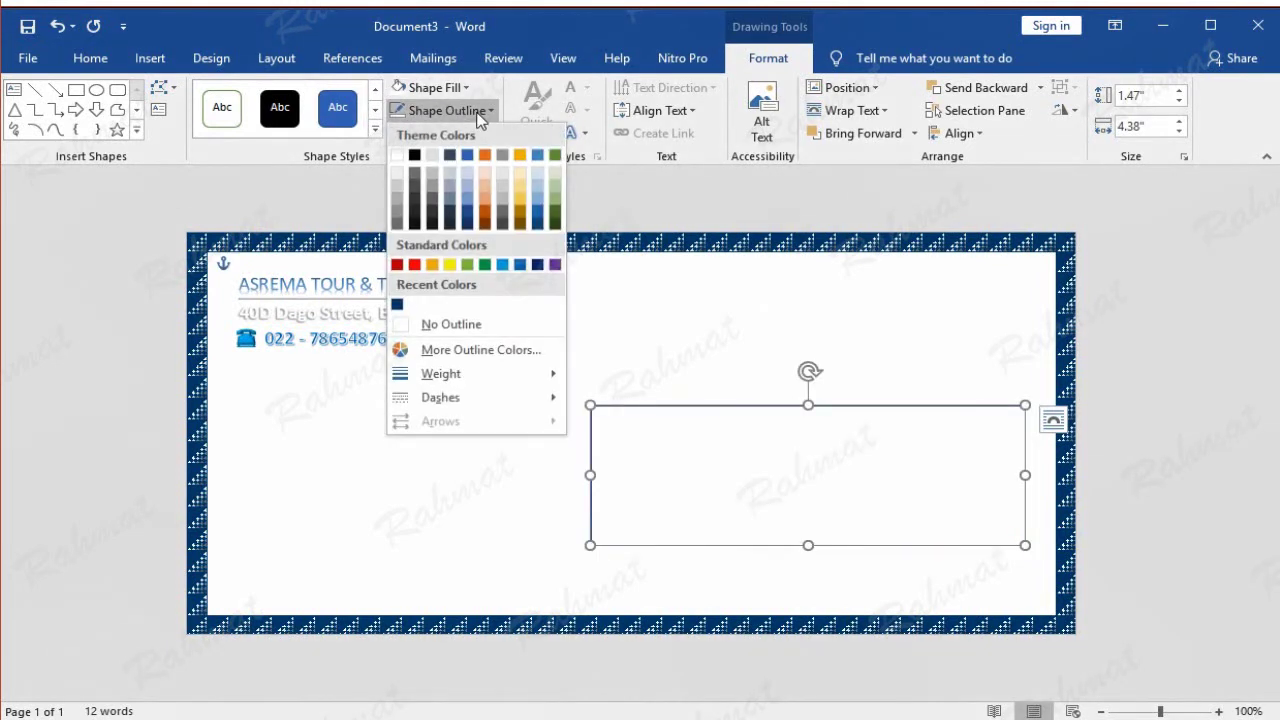
mouse_move(545, 374)
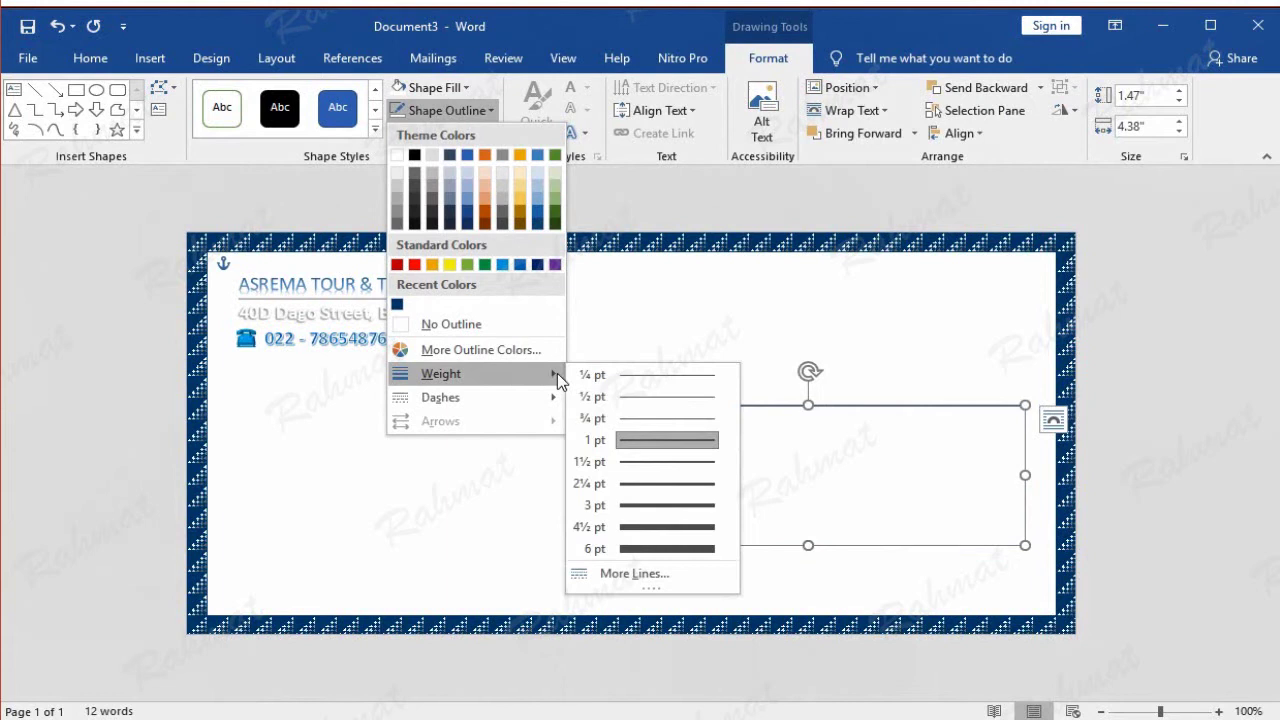
left_click(651, 574)
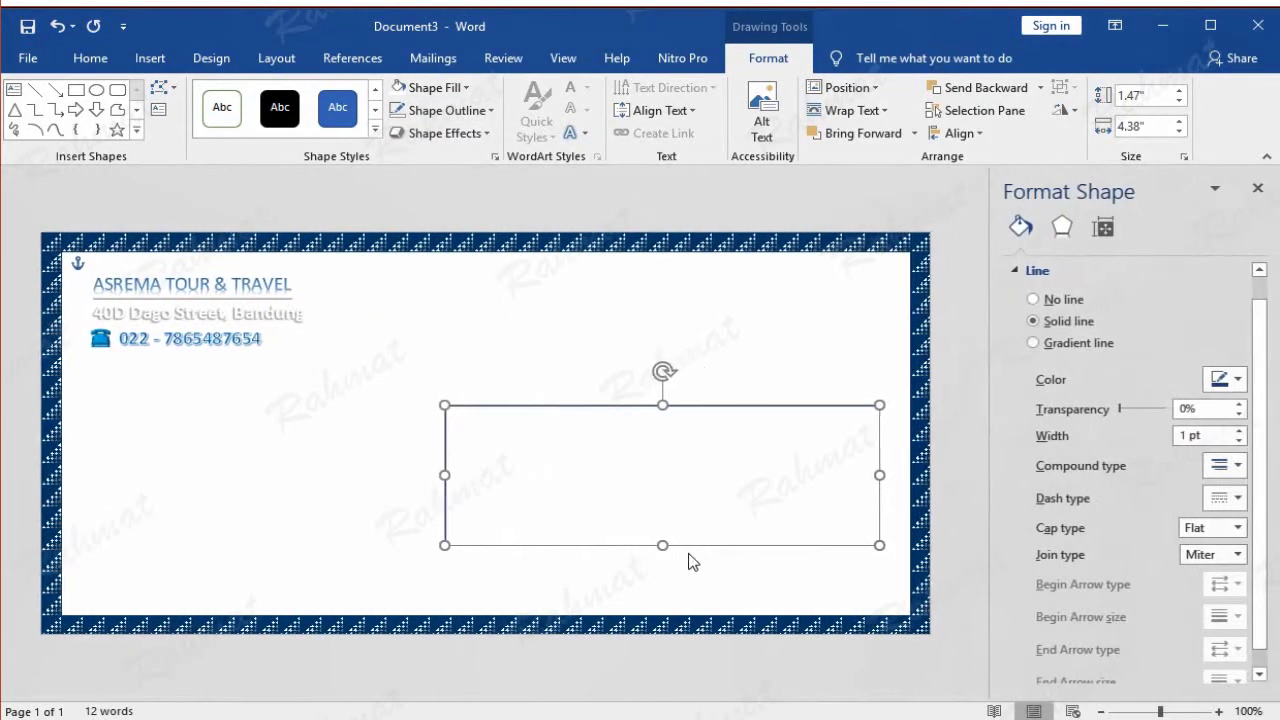
left_click(1238, 467)
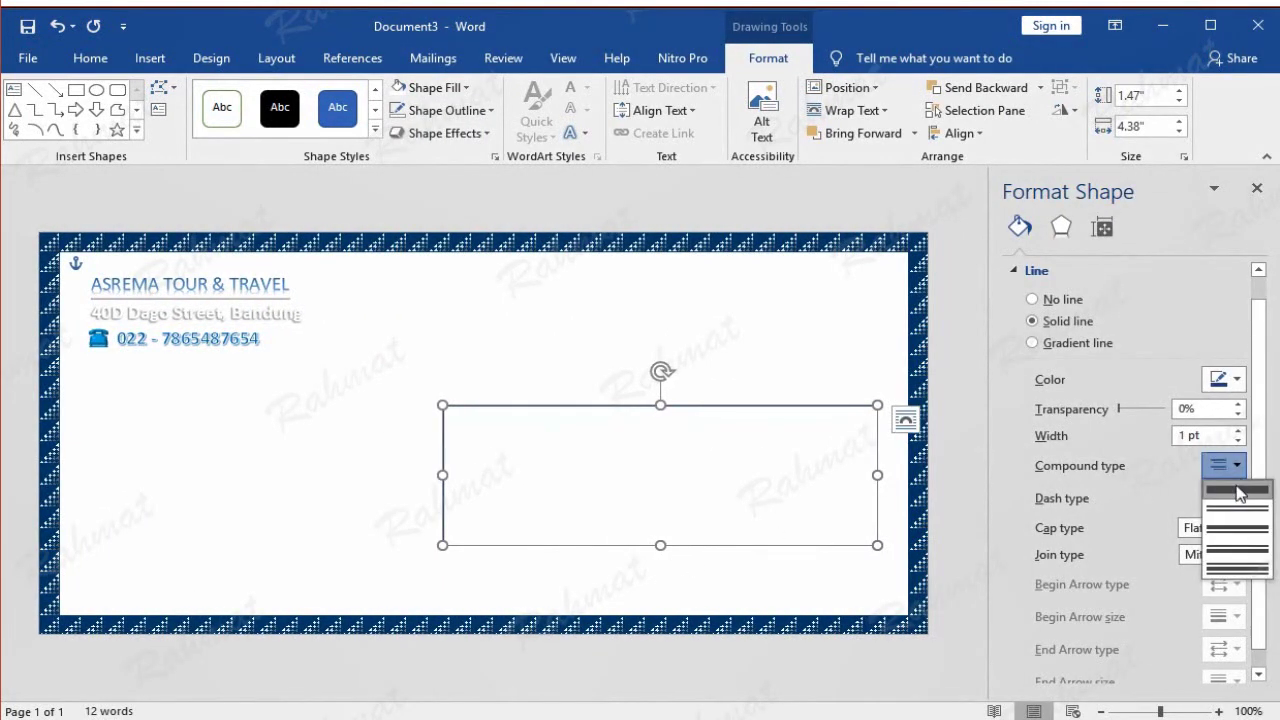
left_click(1237, 536)
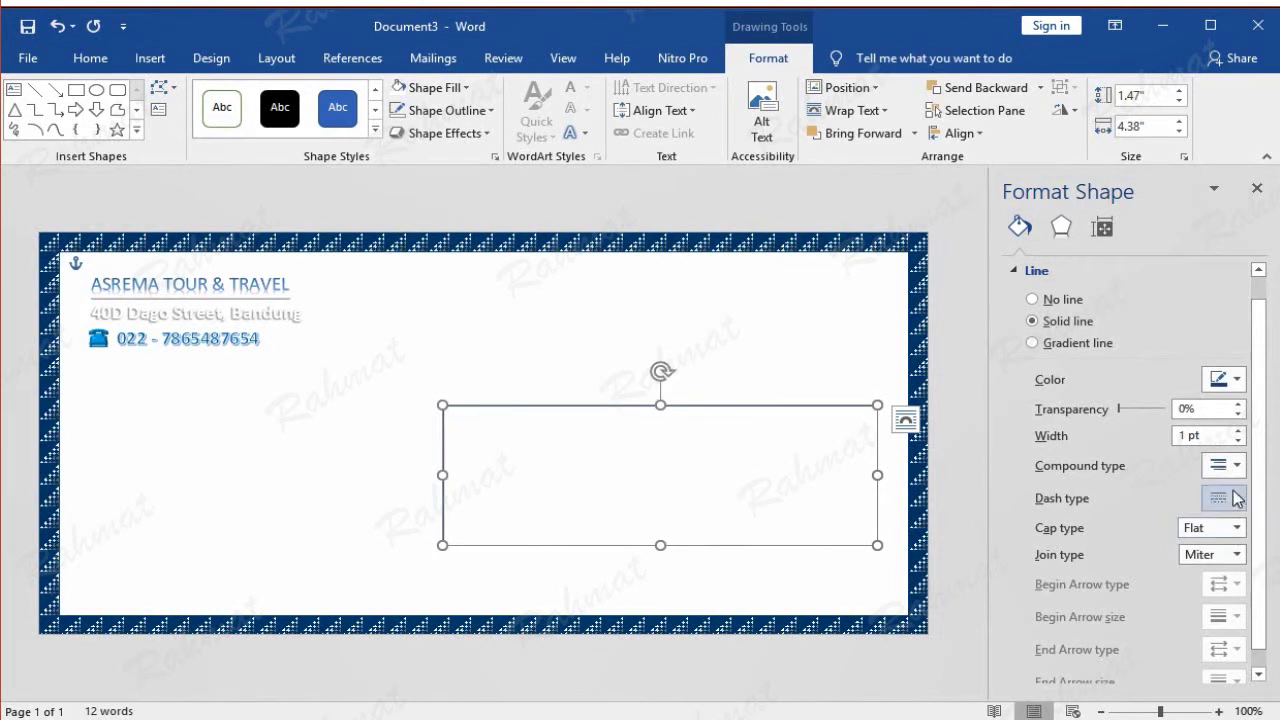
left_click(1237, 379)
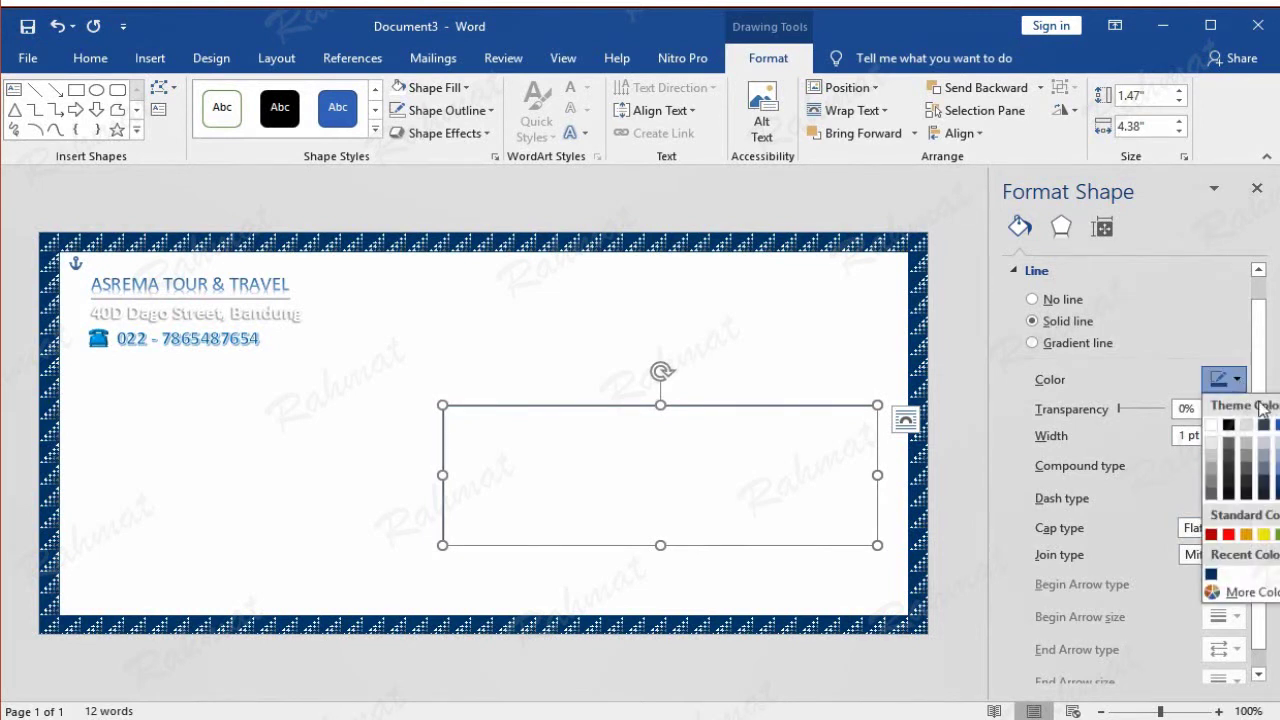
left_click(1190, 413)
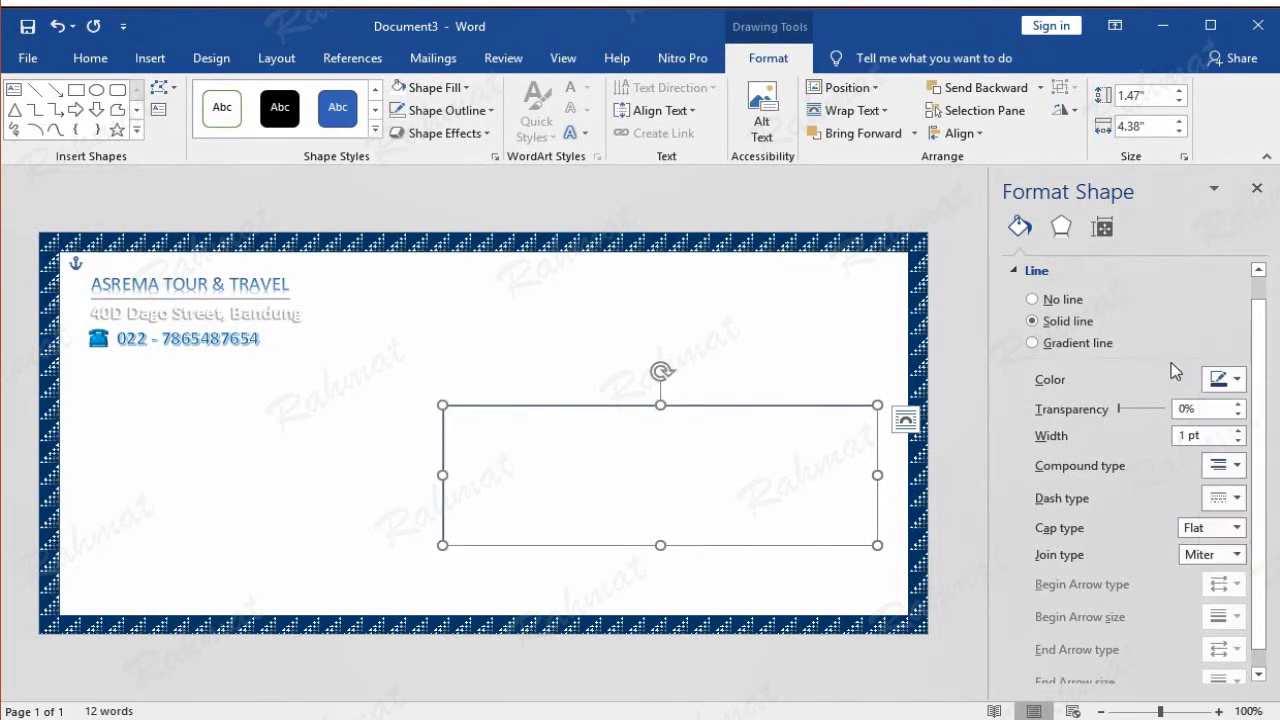
double_click(1184, 435)
type("3.25")
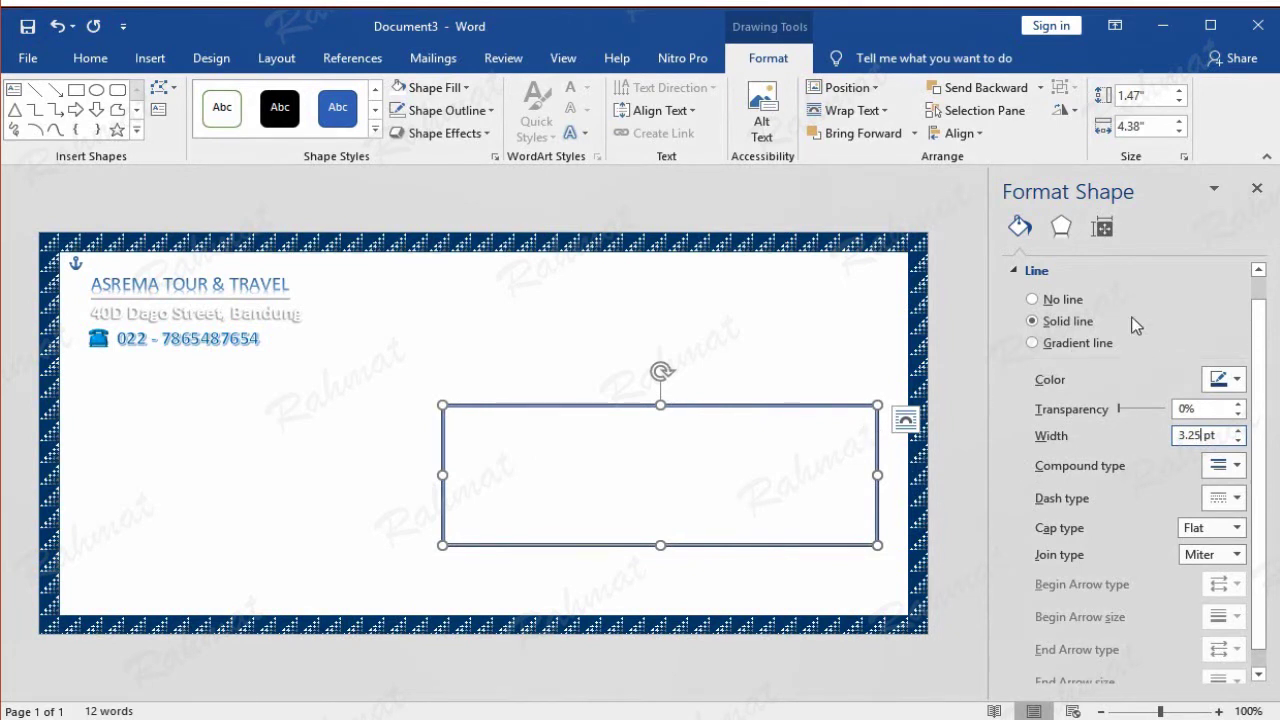
left_click(1256, 188)
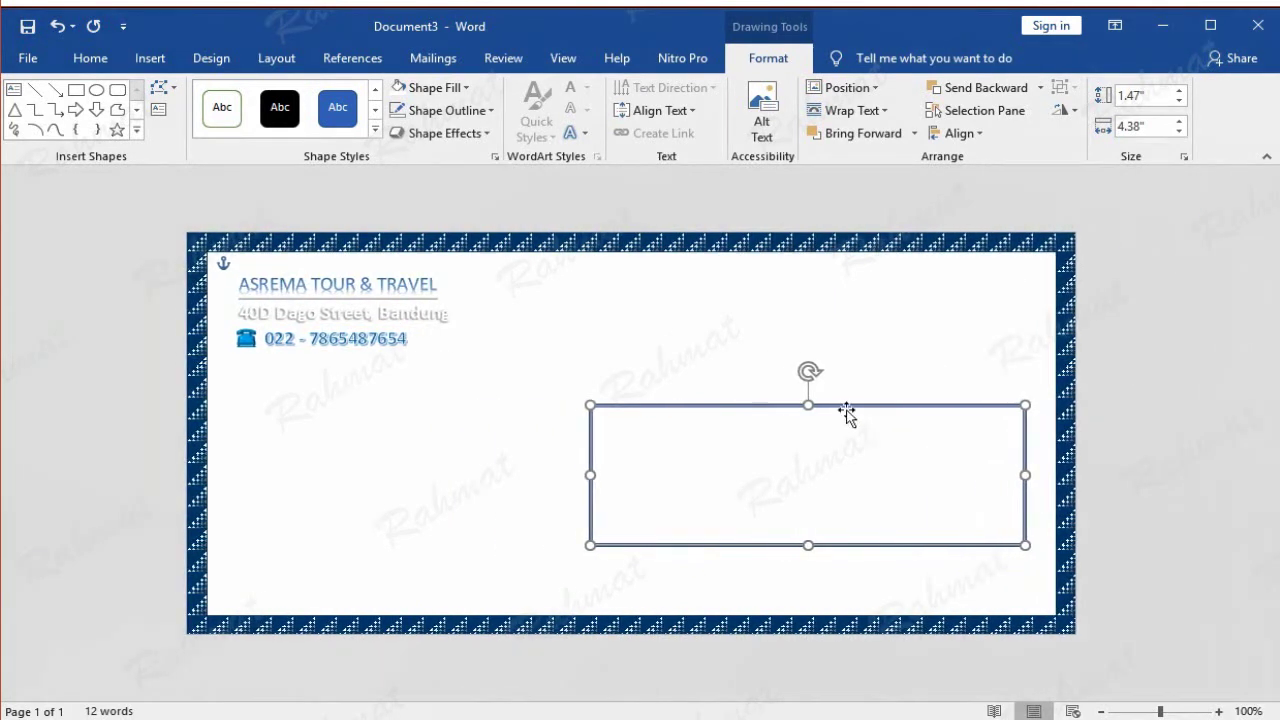
Make the rectangle's outline orange and set its absolute position to 4.08" horizontal, 2.35" vertical
left_click(488, 111)
left_click(486, 161)
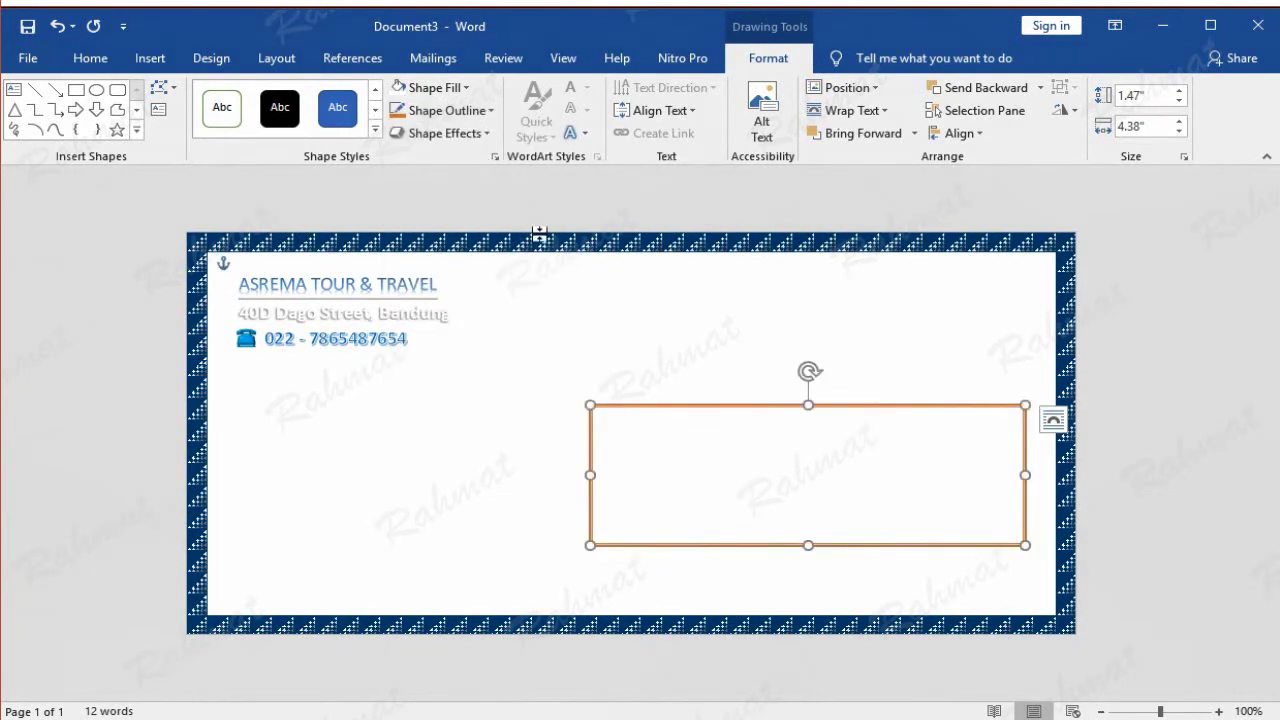
right_click(695, 406)
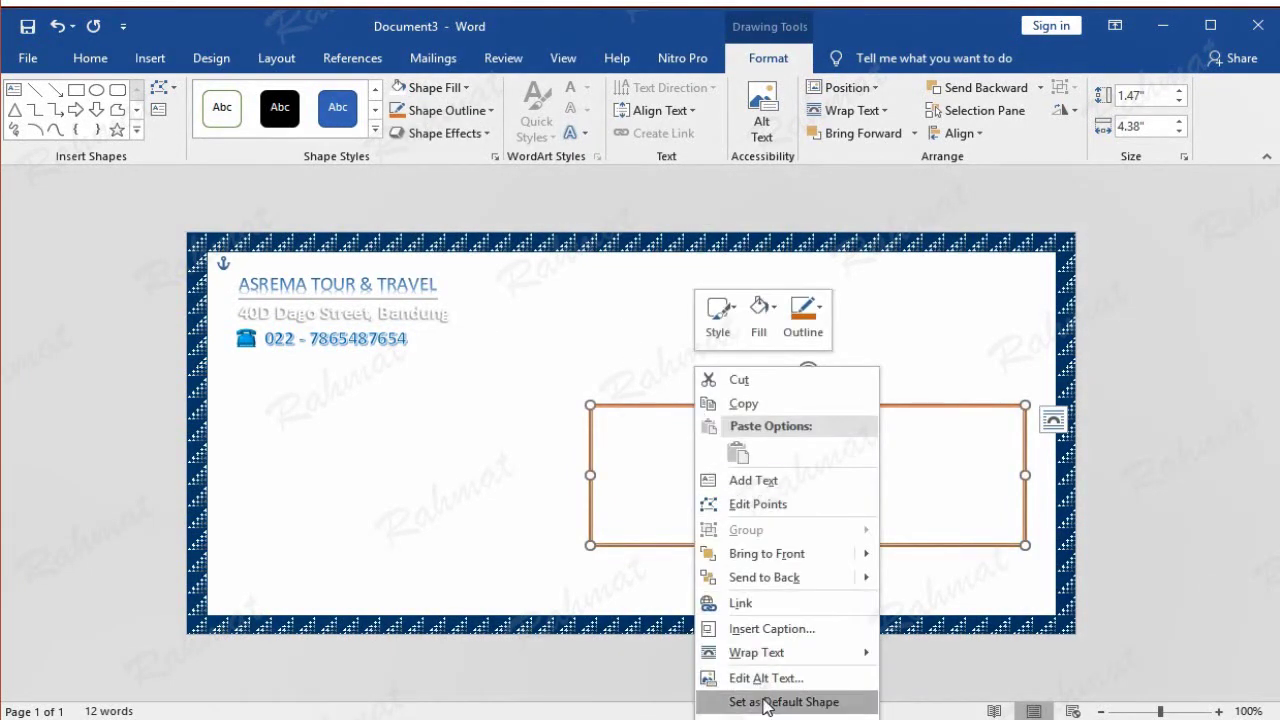
left_click(780, 717)
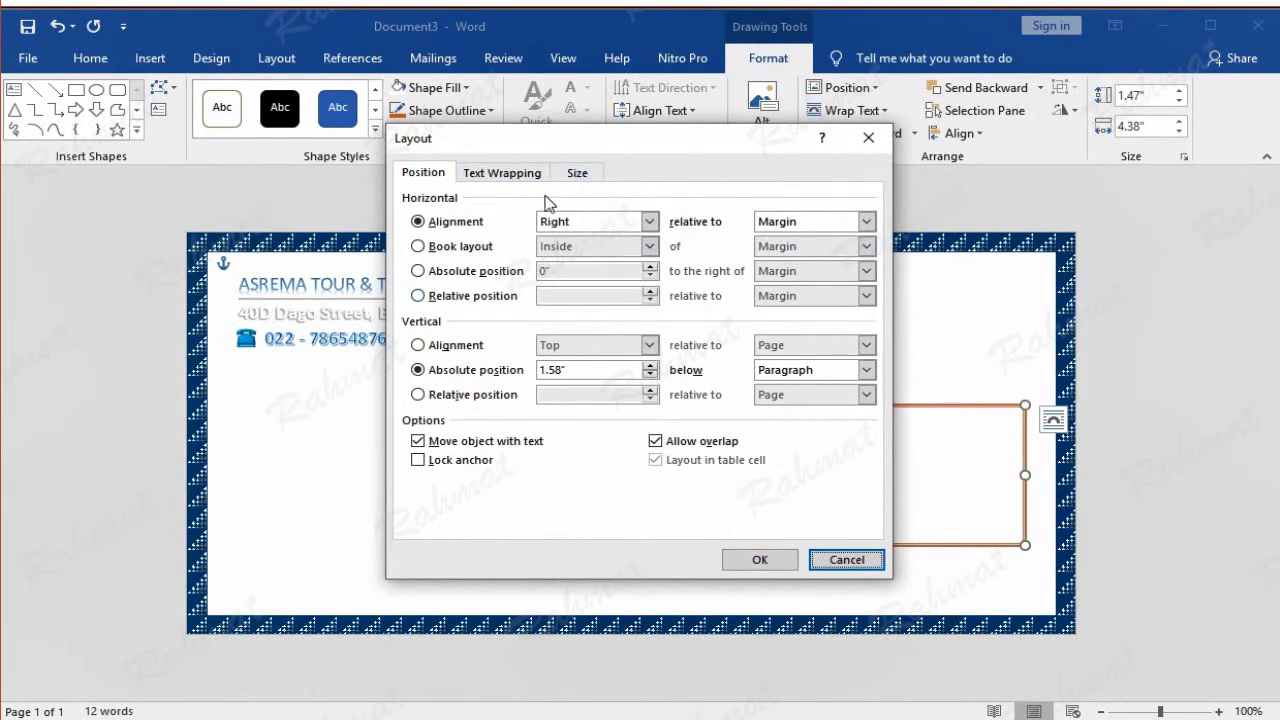
left_click(579, 370)
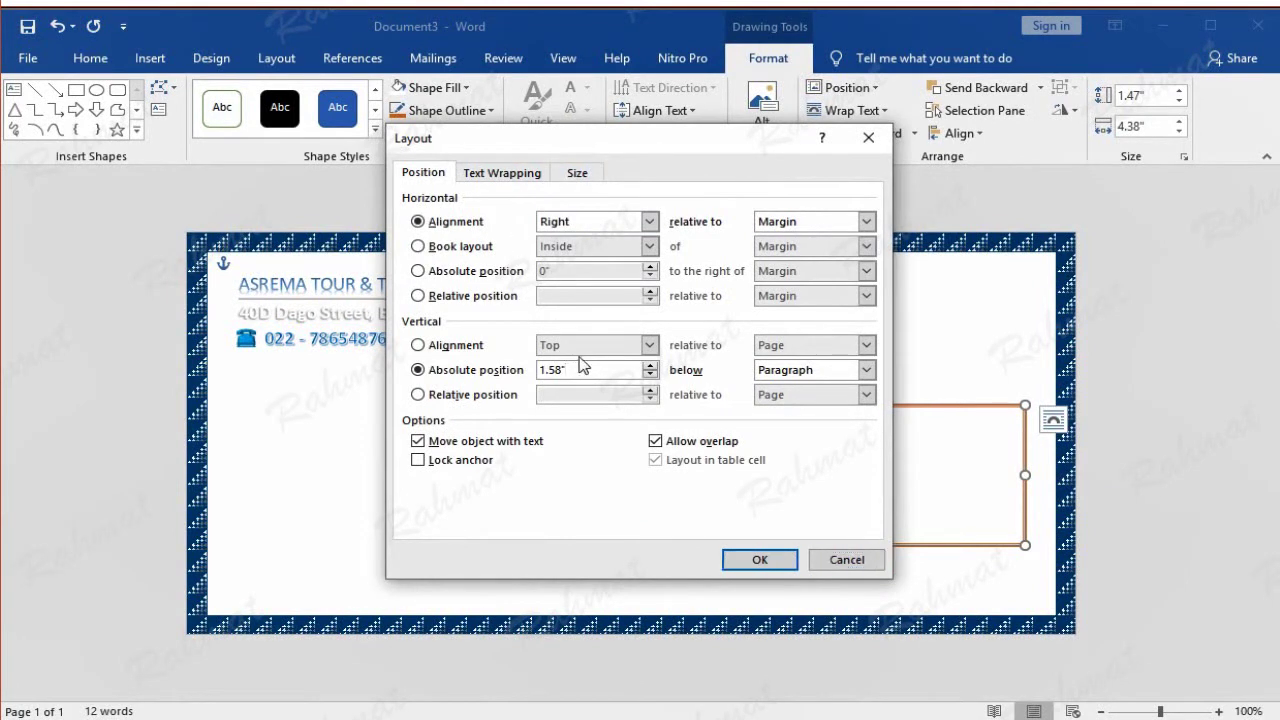
left_click(470, 296)
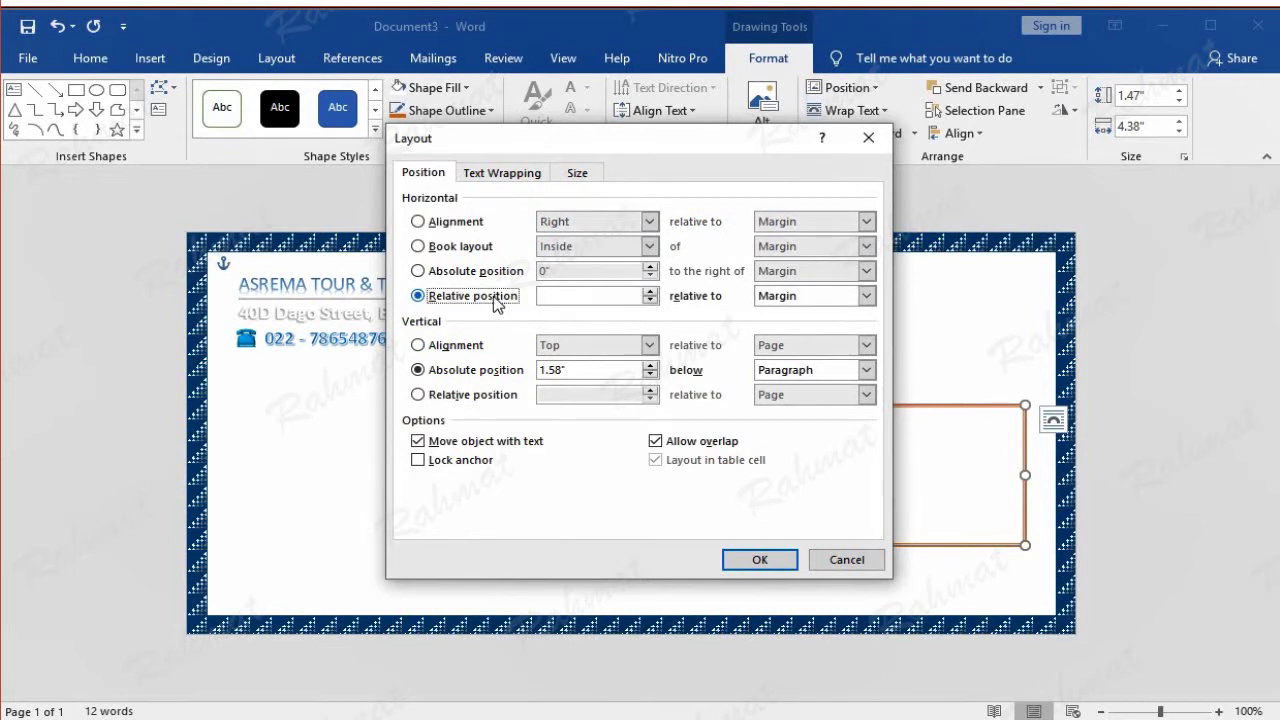
left_click(485, 271)
left_click_drag(566, 271, 527, 275)
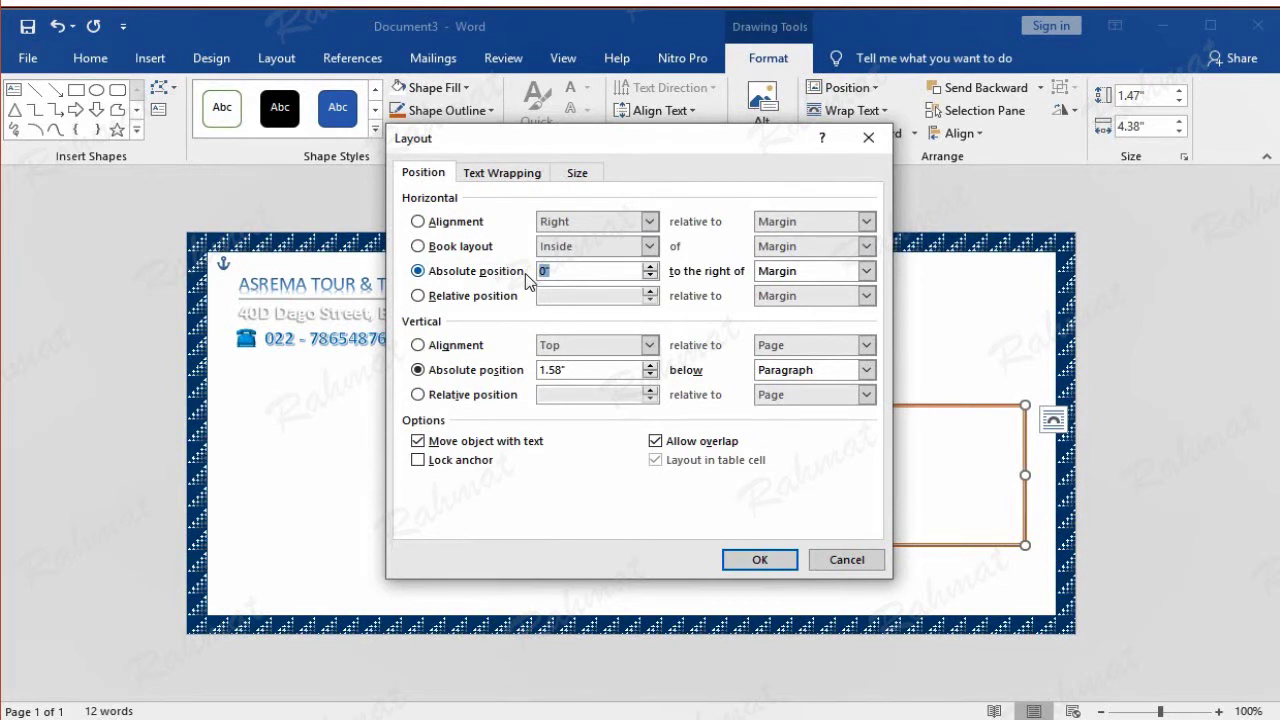
type("4.")
type("08")
left_click_drag(585, 369, 518, 365)
type("2.3")
type("5")
left_click(759, 560)
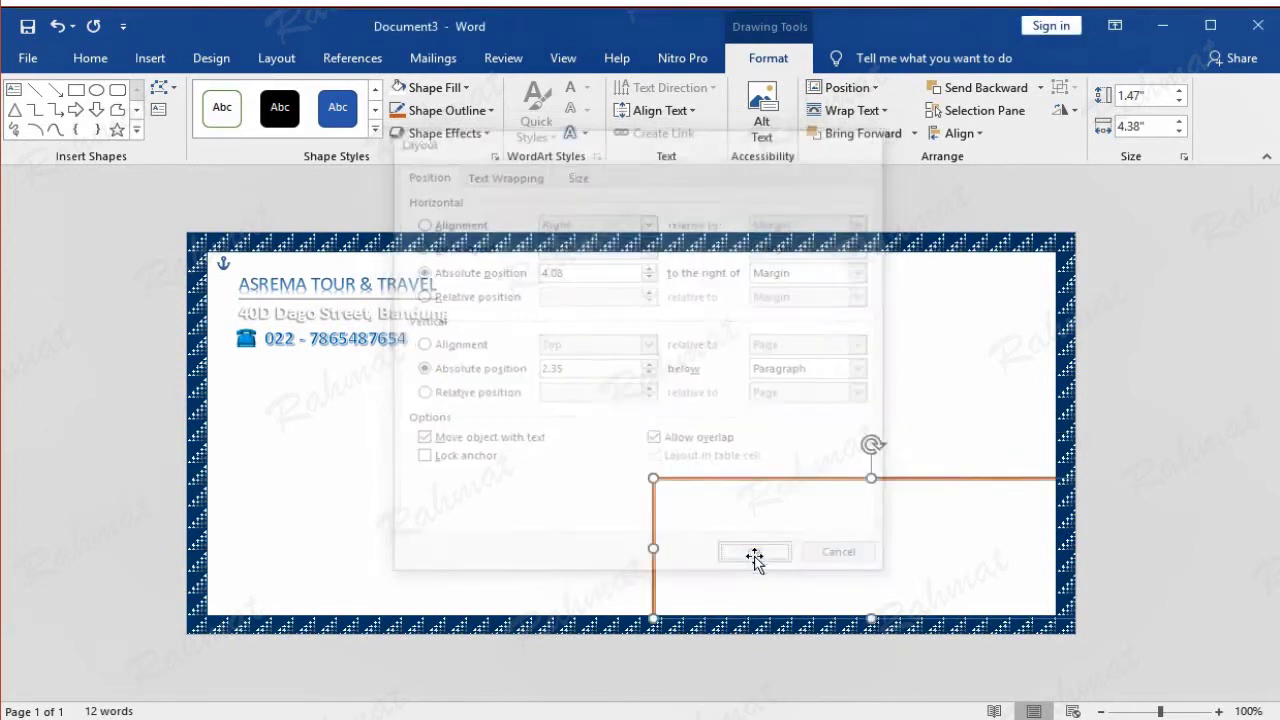
Drag the orange box back into the lower right and leave the layout settings unchanged
left_click_drag(784, 478, 705, 424)
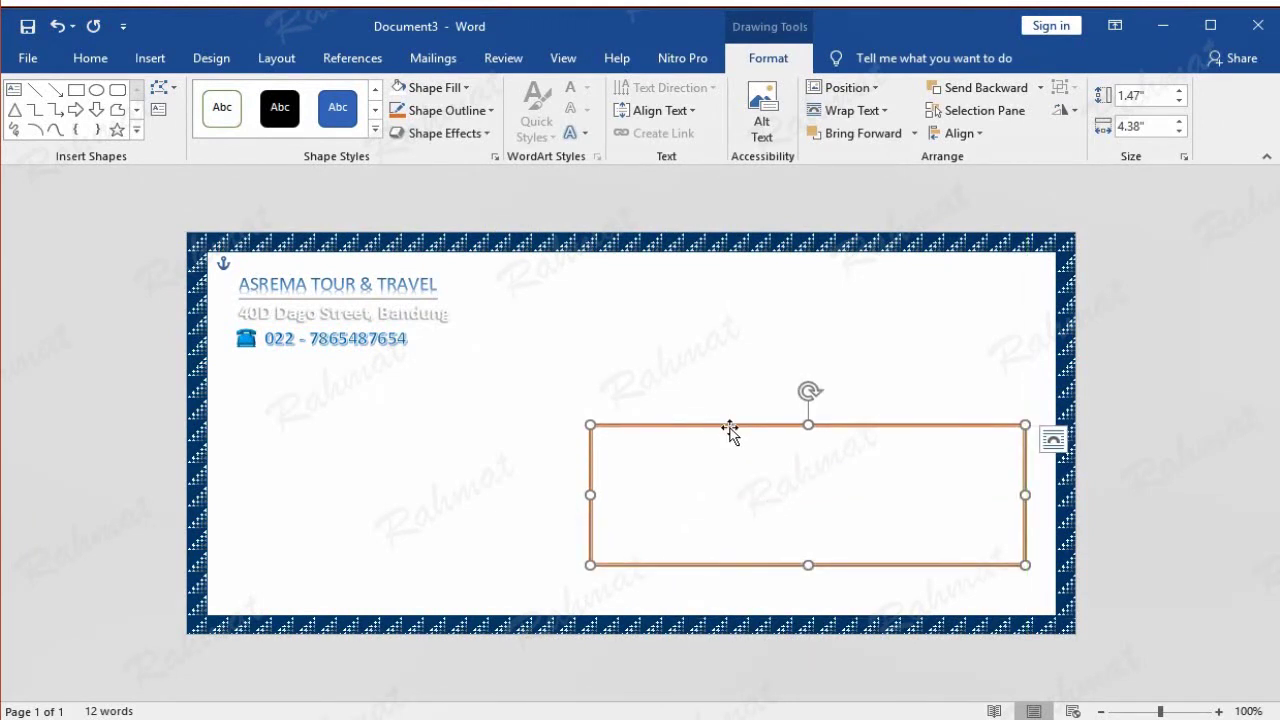
left_click_drag(727, 428, 712, 432)
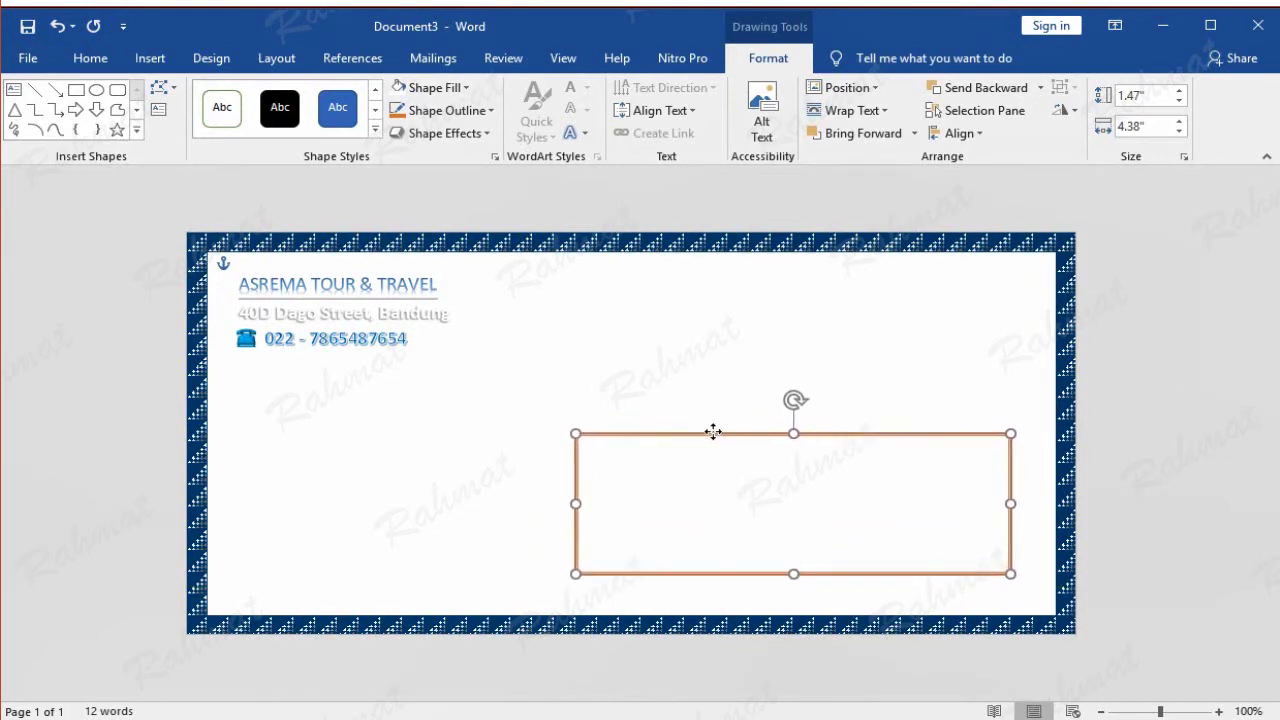
right_click(712, 432)
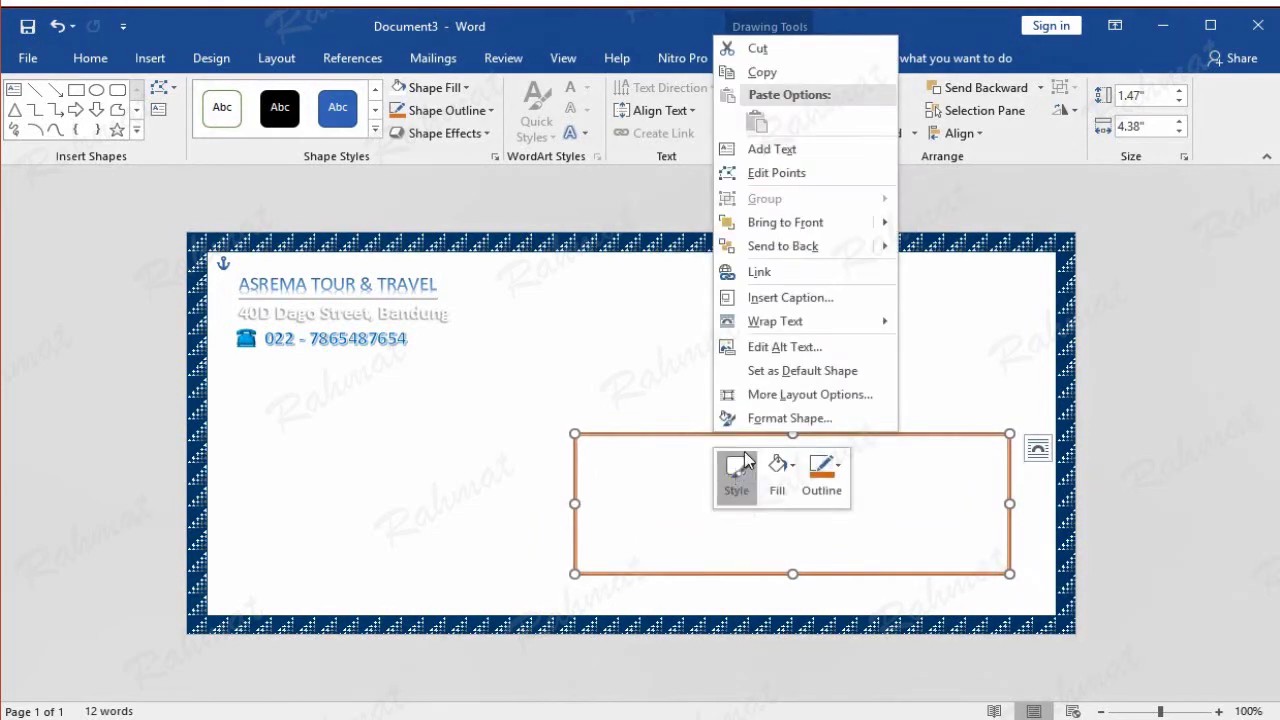
left_click(780, 394)
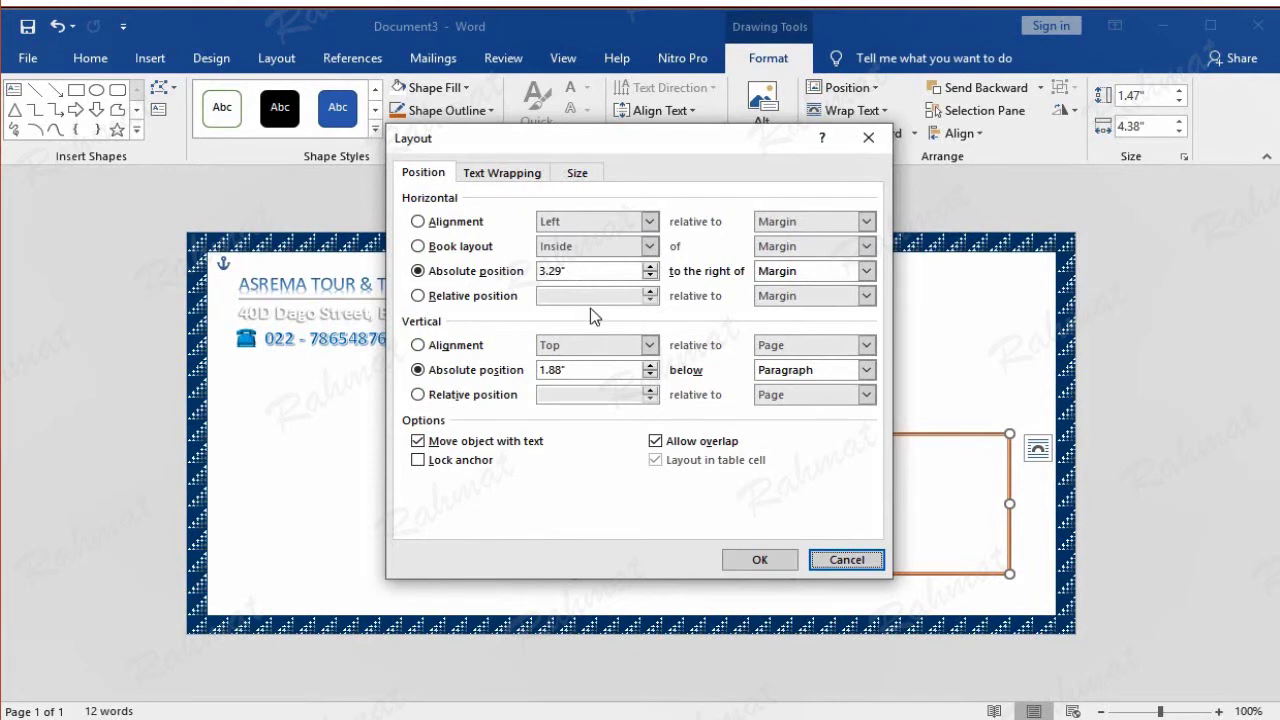
left_click(862, 563)
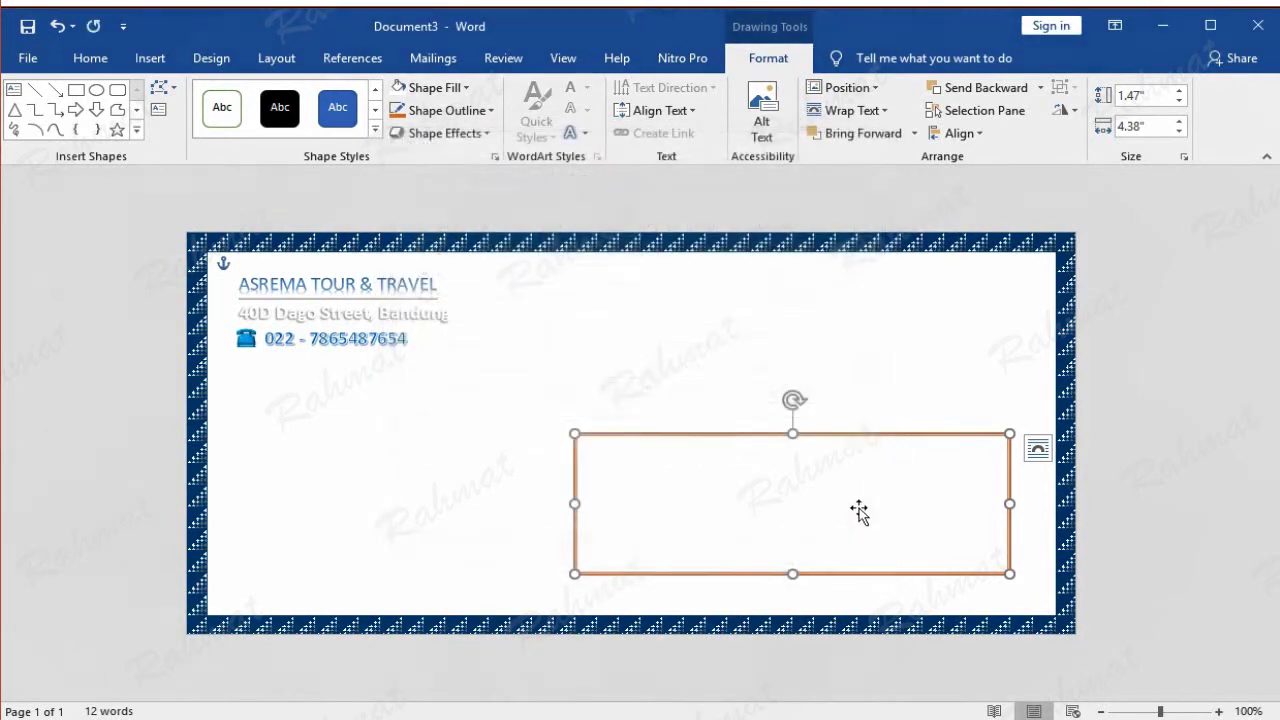
left_click(742, 358)
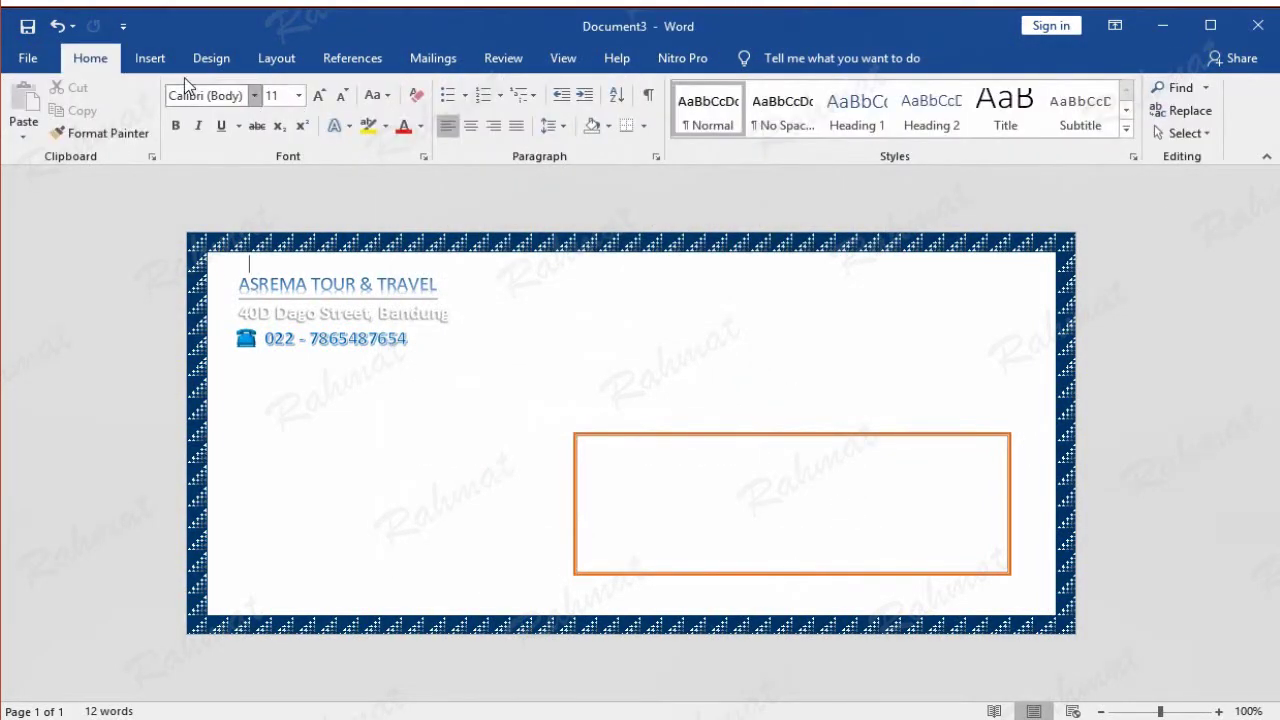
Use Sheet1$ of the Book1address workbook in Pictures as recipients and review the three banks
left_click(150, 60)
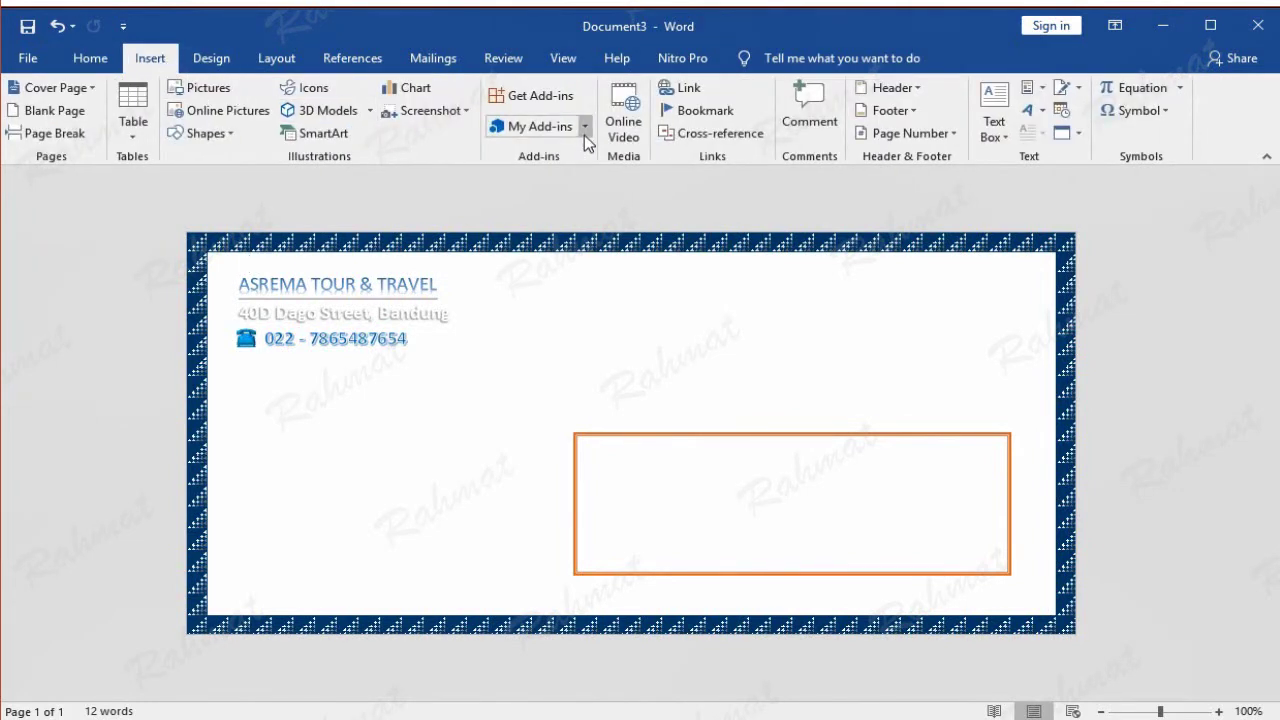
left_click(406, 62)
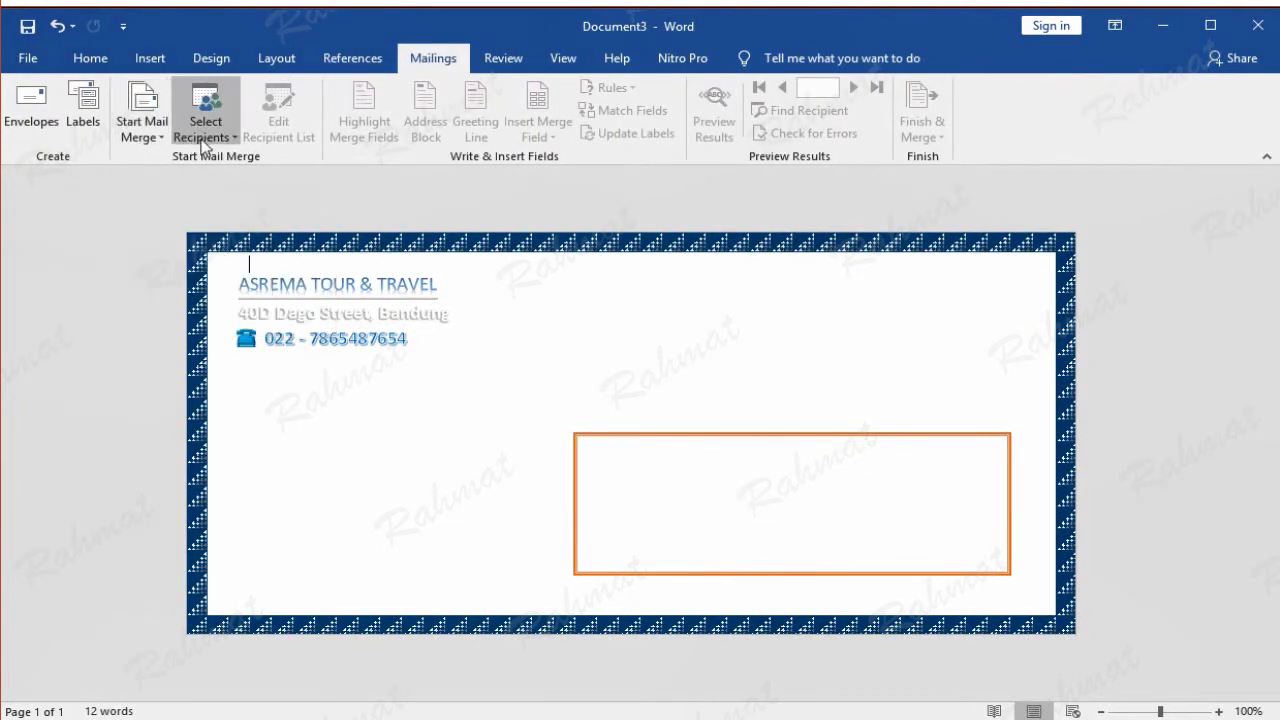
left_click(204, 140)
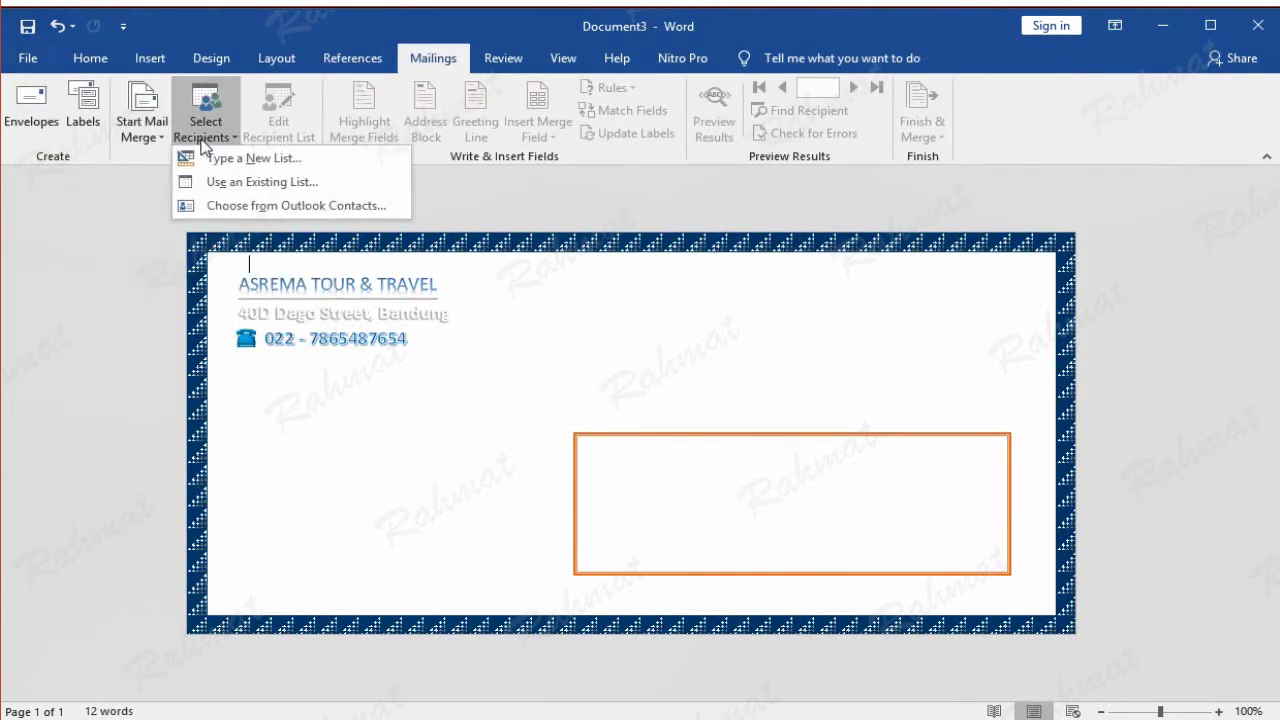
left_click(242, 183)
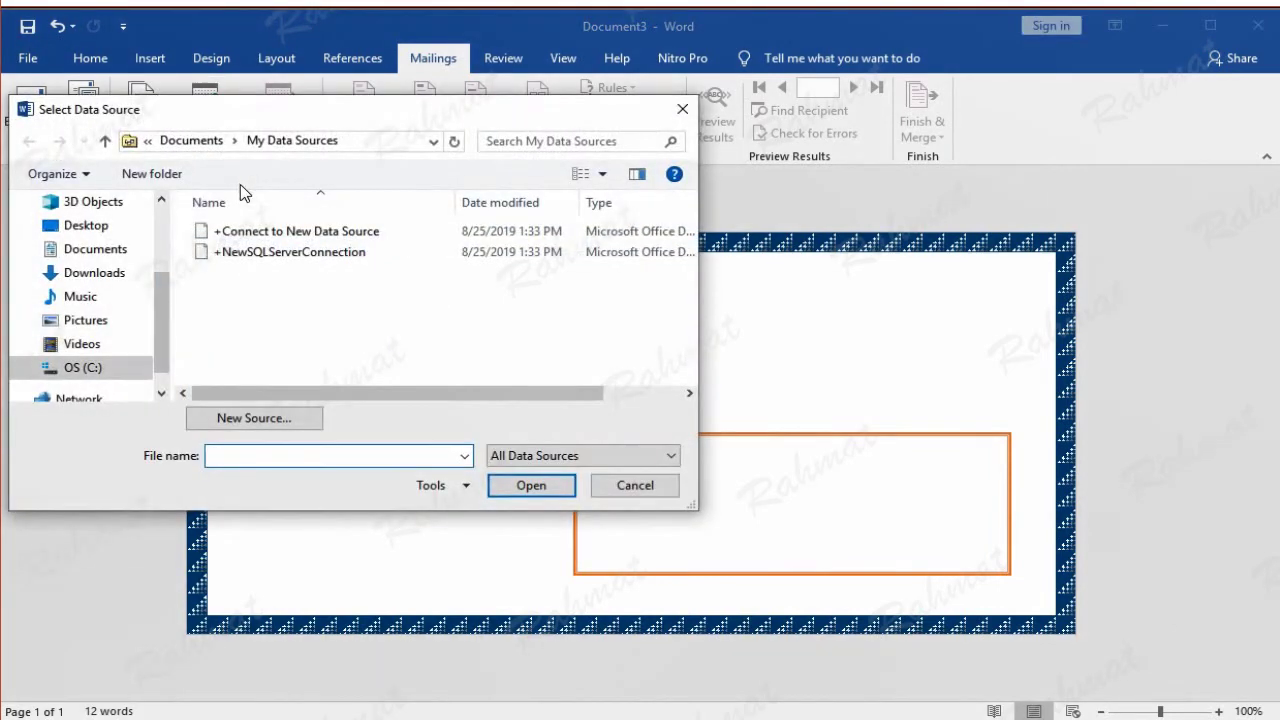
left_click(70, 322)
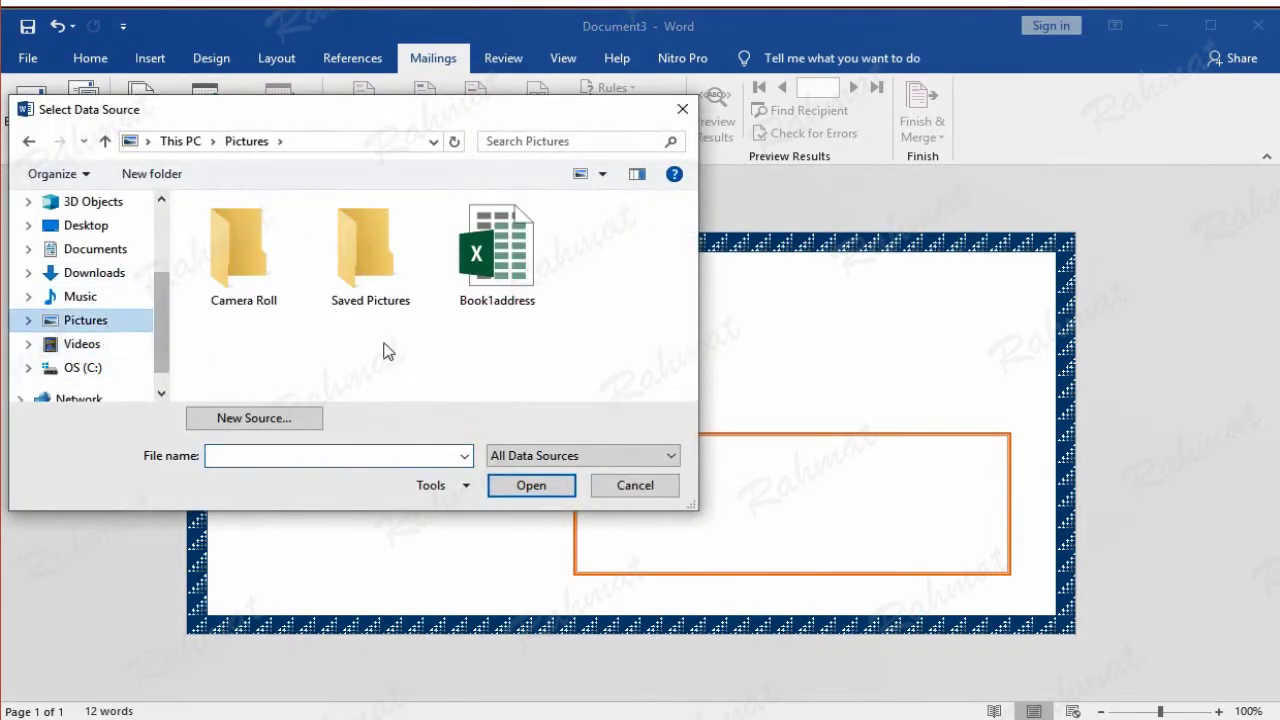
left_click(508, 273)
left_click(542, 489)
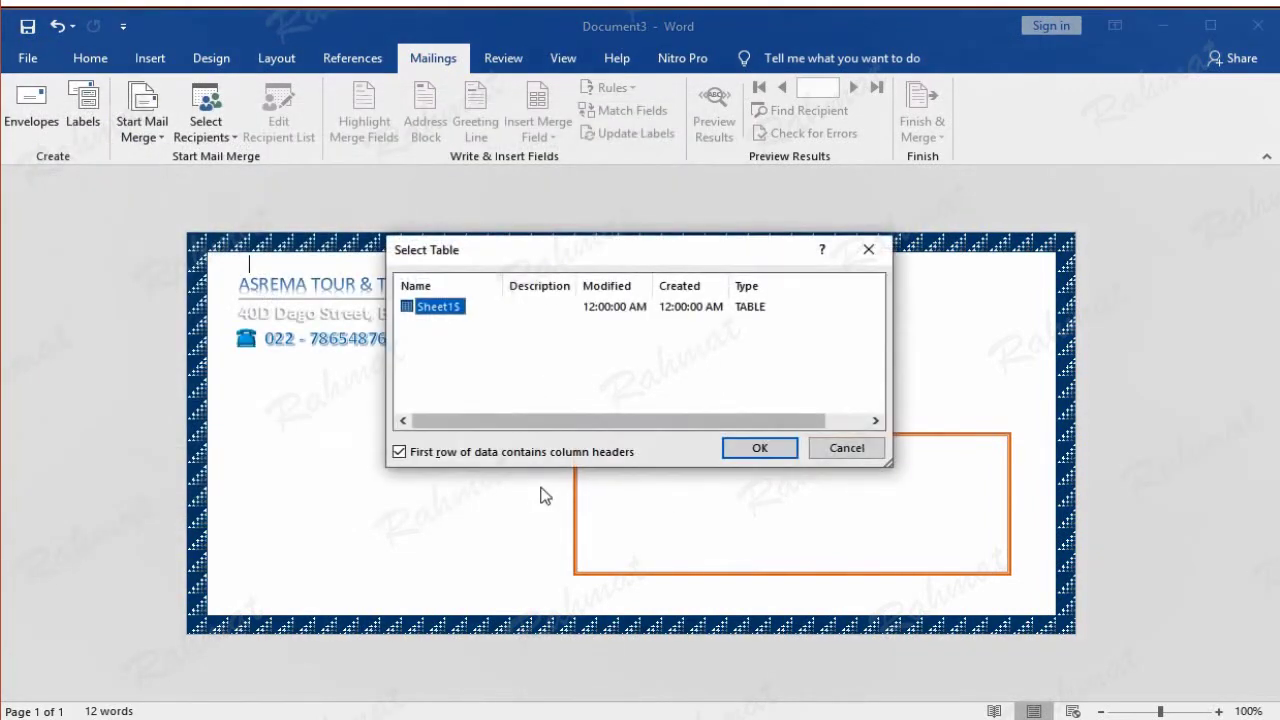
left_click(750, 449)
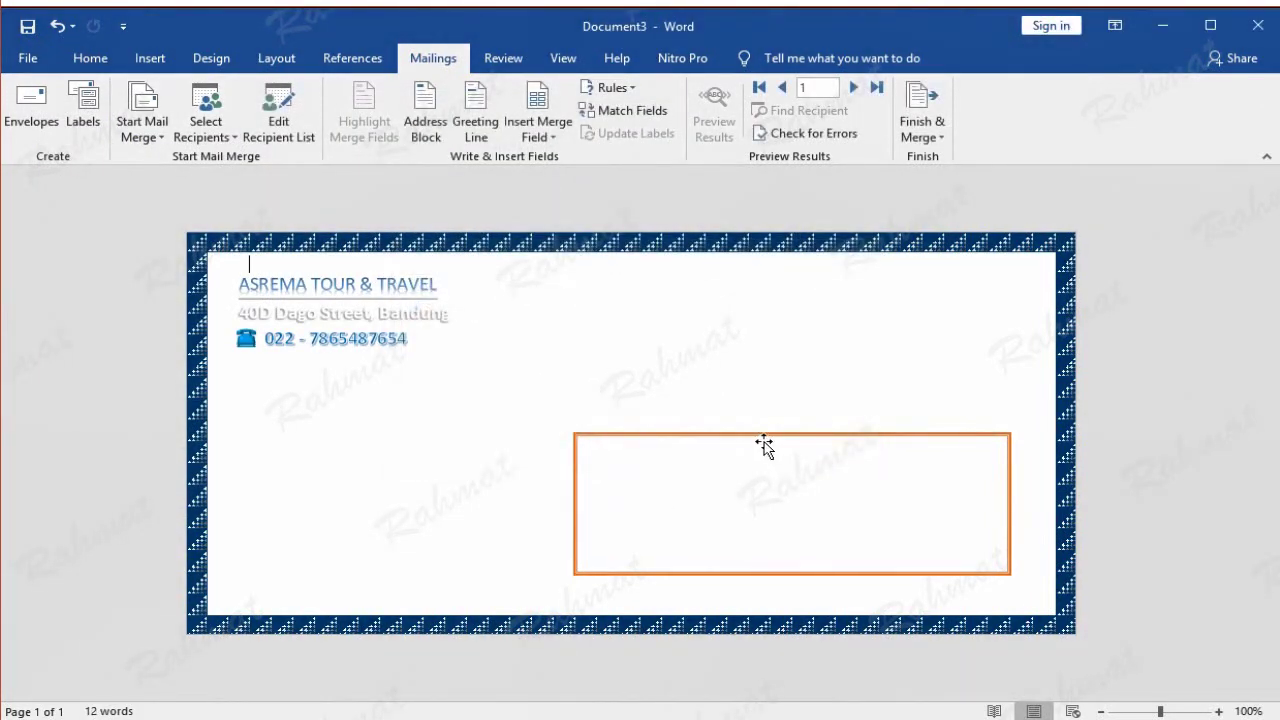
left_click(279, 131)
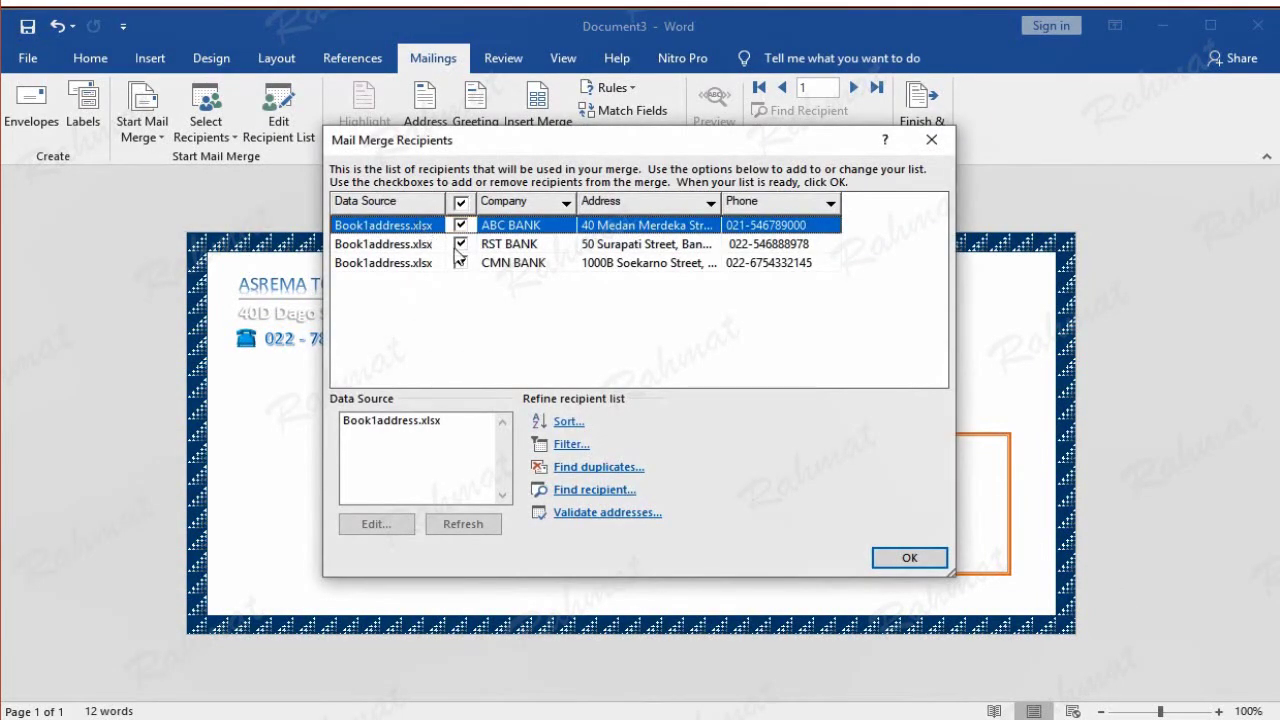
left_click(905, 560)
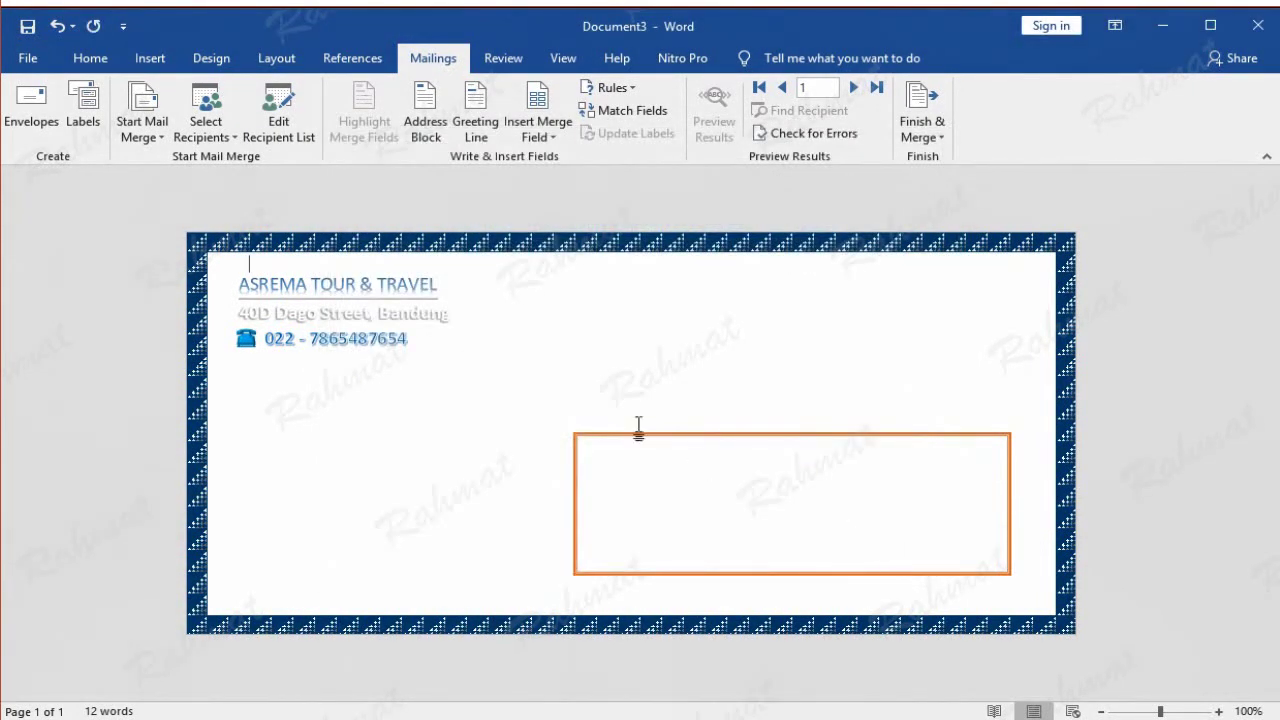
Insert a styled WordArt and move it into the orange box
left_click(150, 58)
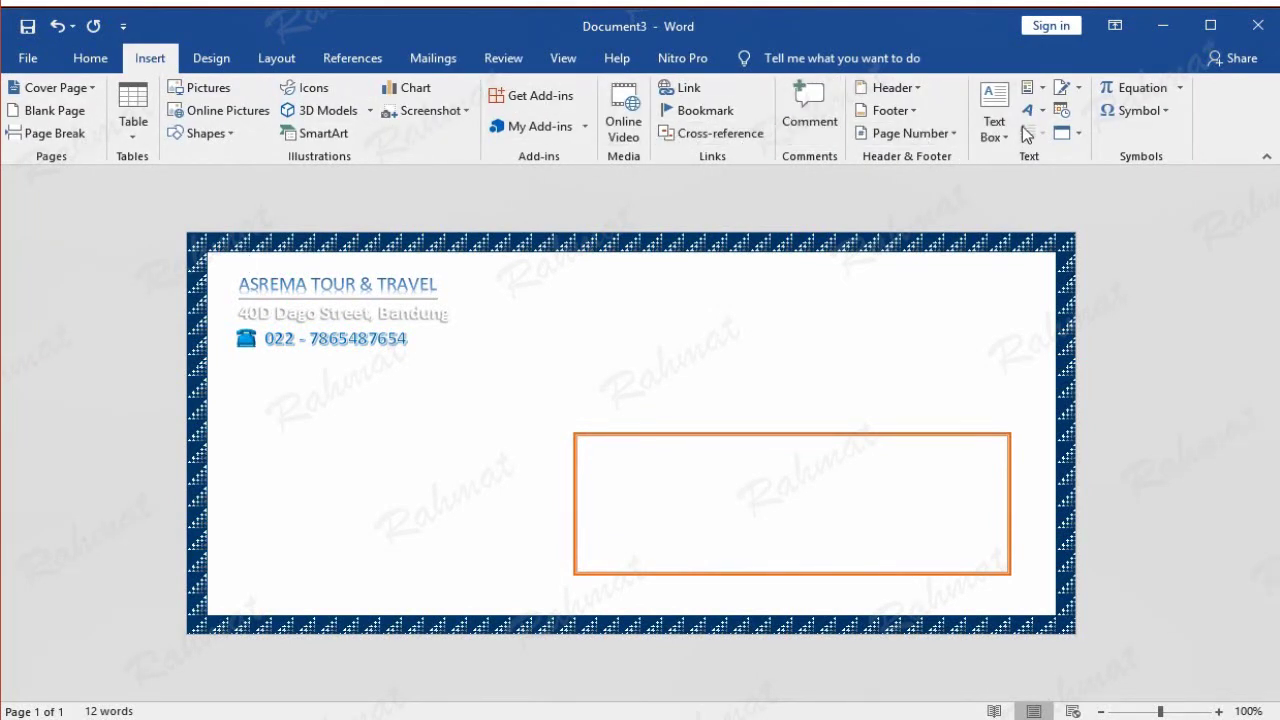
left_click(1045, 115)
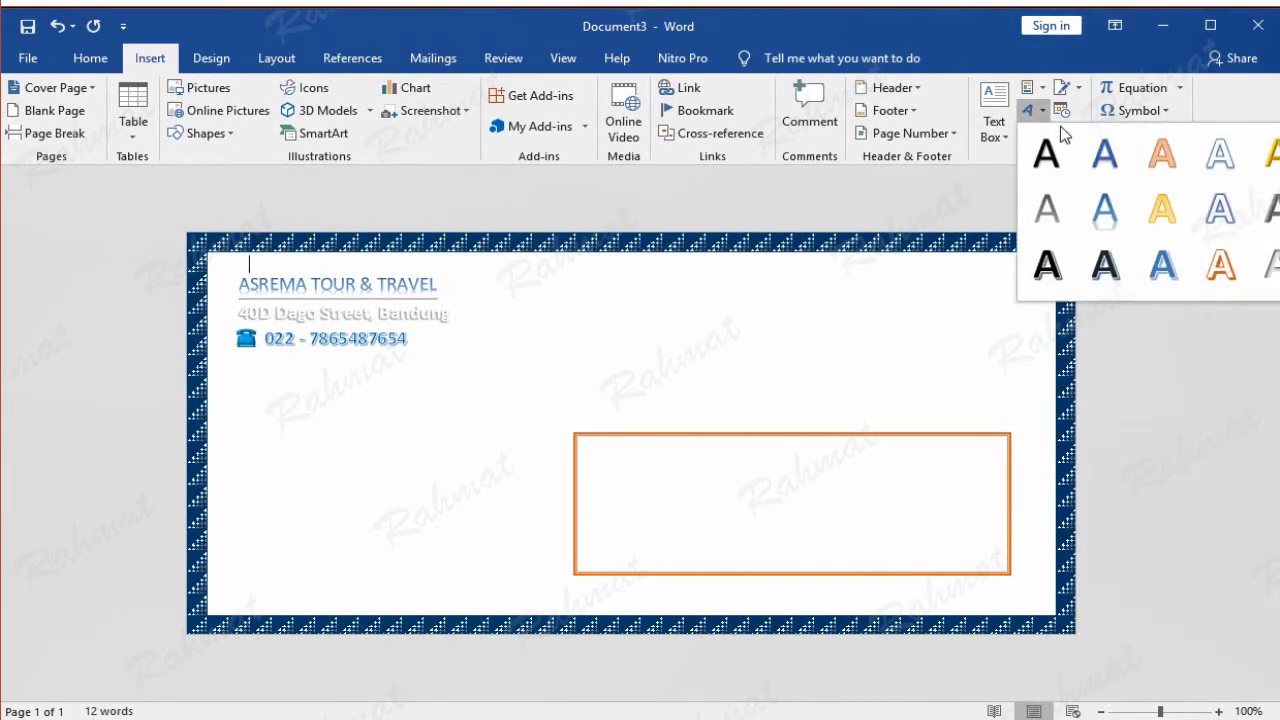
left_click(1106, 211)
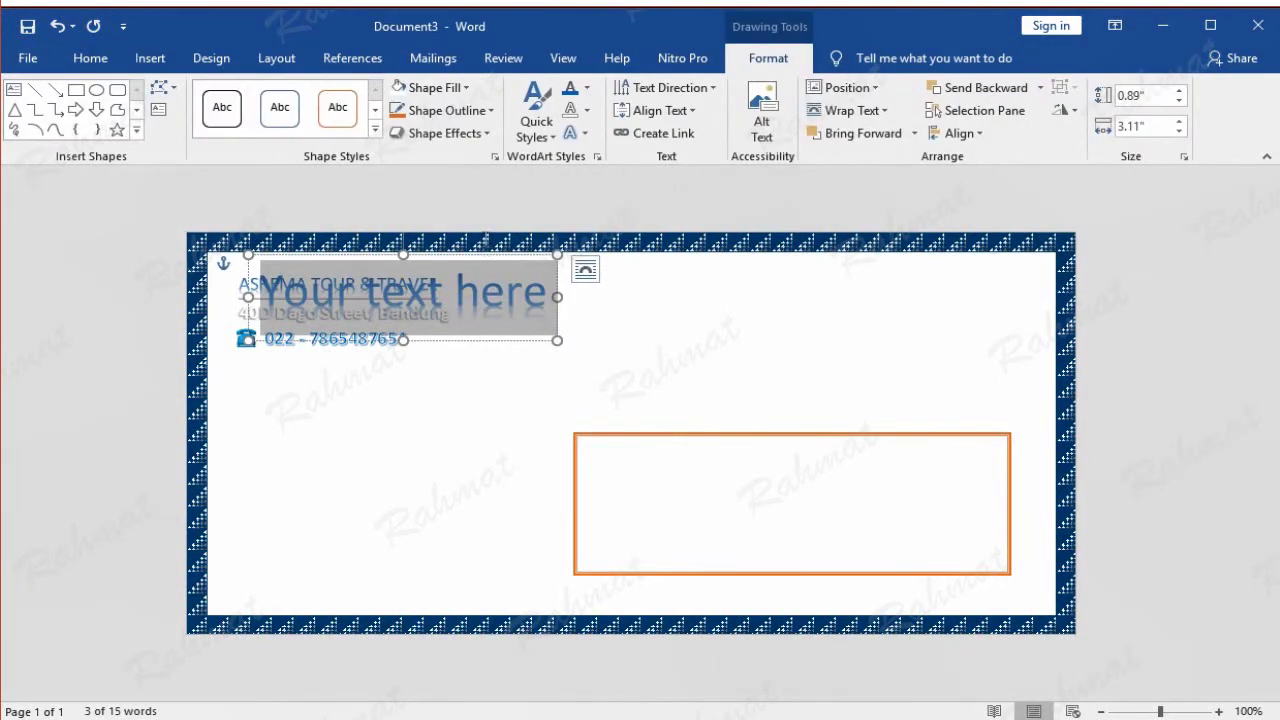
left_click_drag(480, 258, 861, 425)
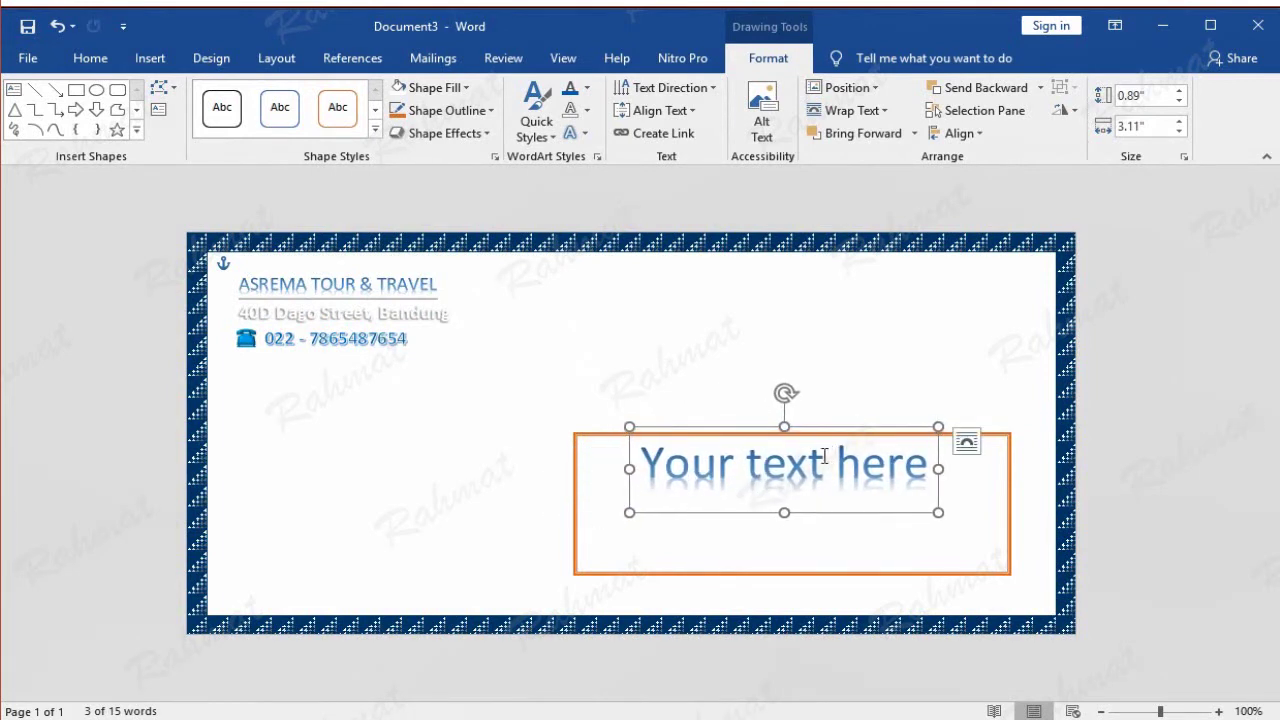
Set all the WordArt text in the Brush Script MT font
triple_click(774, 465)
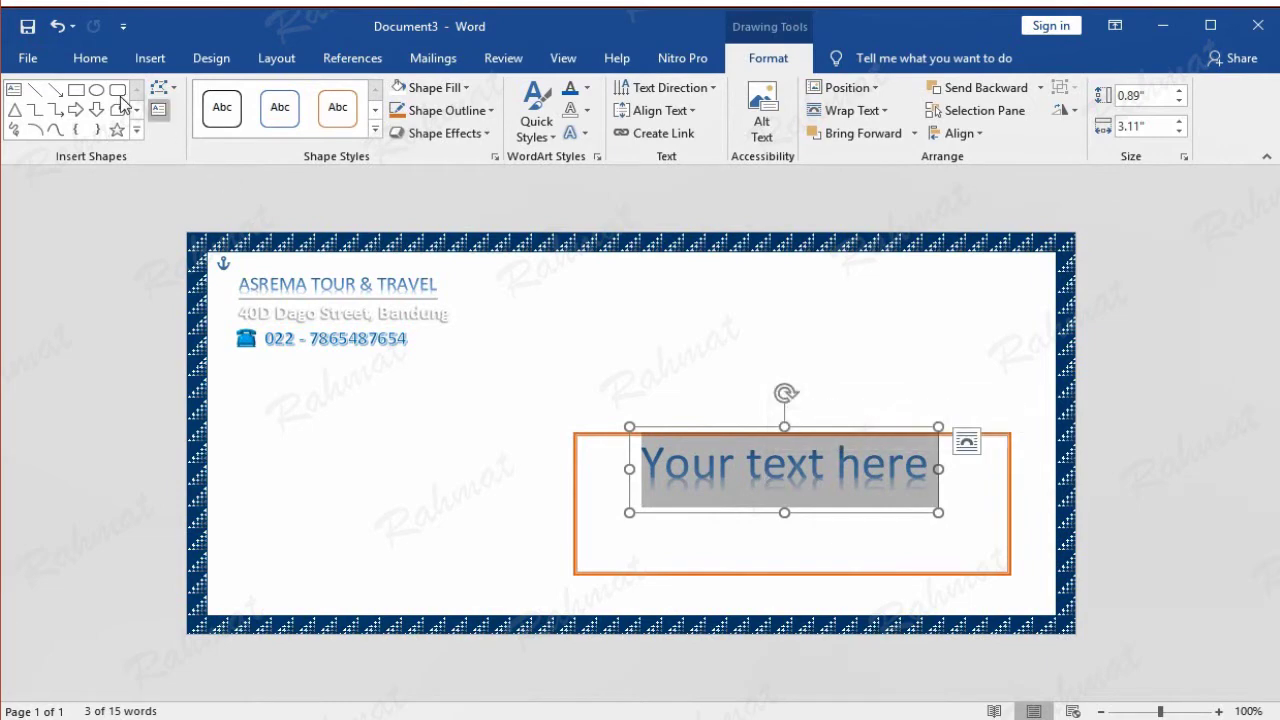
left_click(95, 60)
left_click(251, 101)
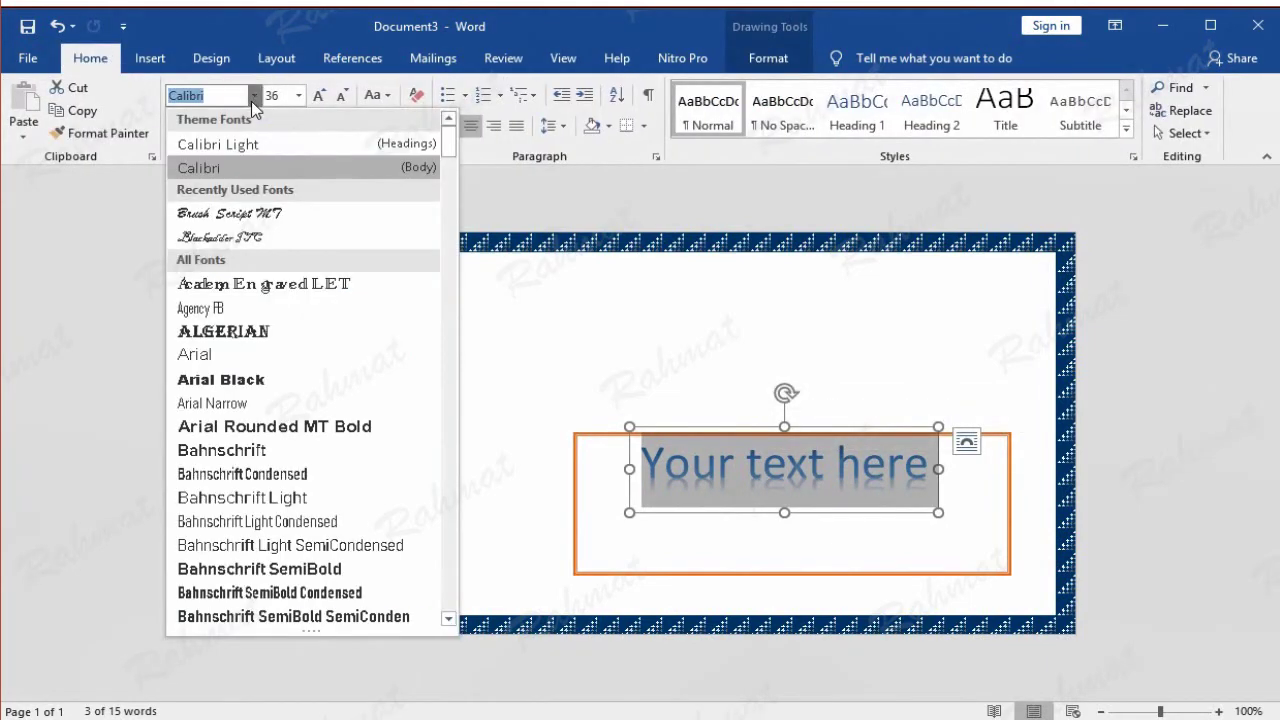
scroll(295, 350, "down", 2)
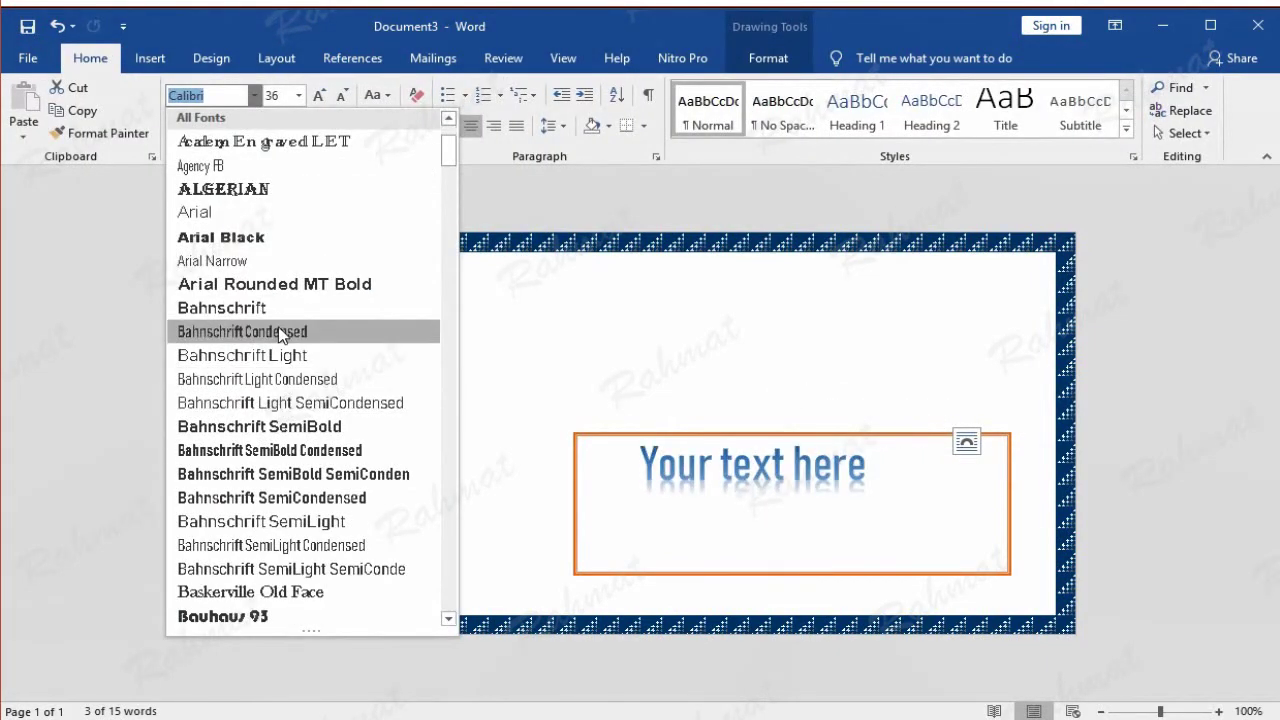
scroll(288, 505, "down", 1)
scroll(290, 521, "down", 2)
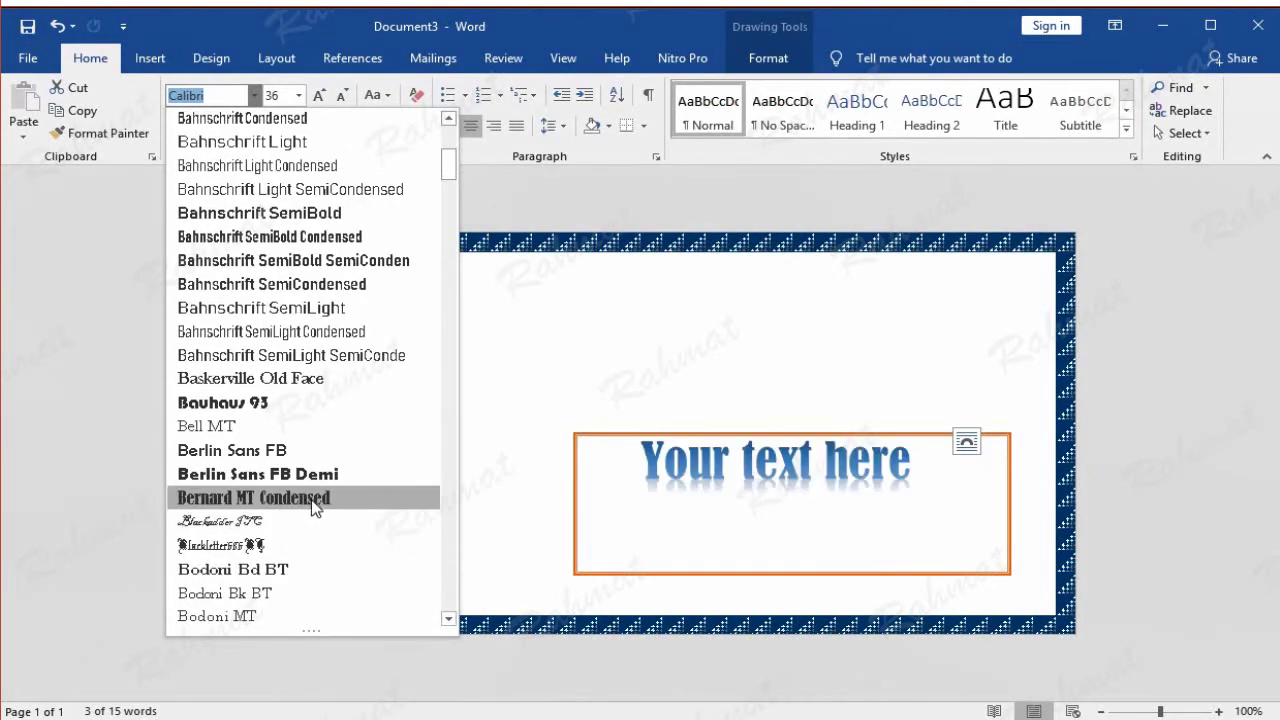
scroll(312, 506, "down", 2)
scroll(312, 506, "down", 1)
scroll(312, 506, "down", 1)
scroll(304, 530, "down", 1)
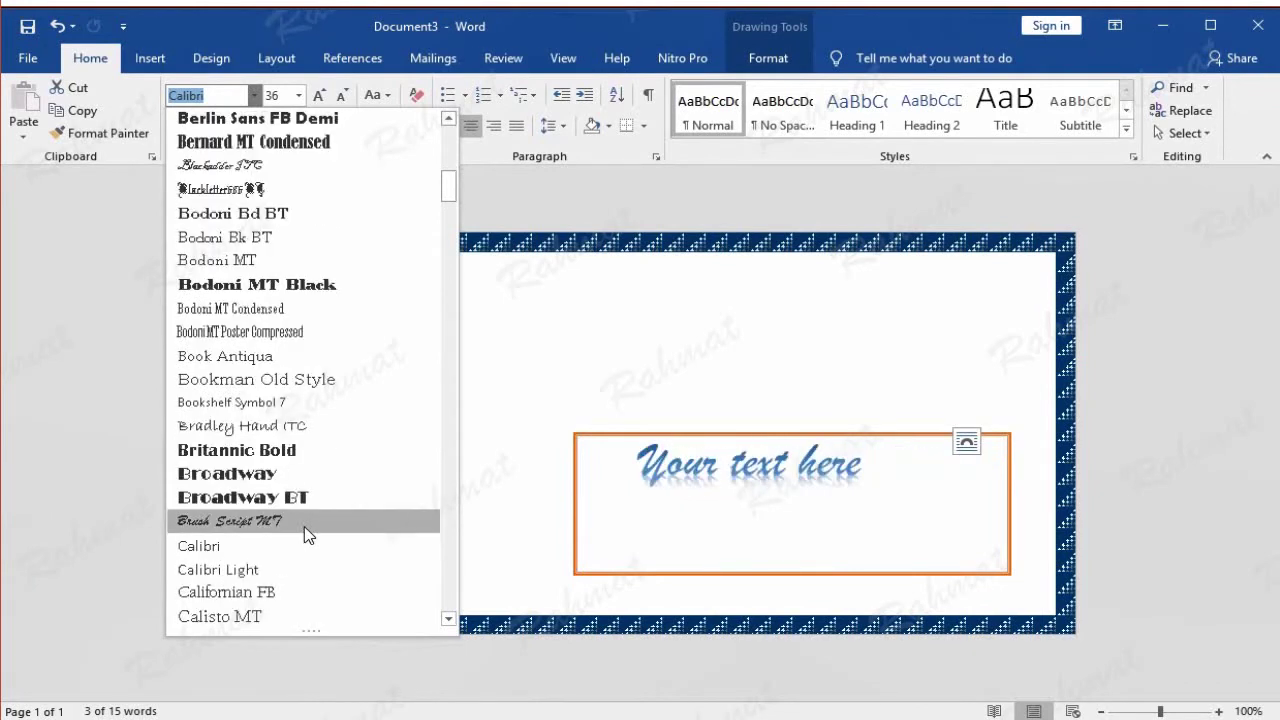
left_click(304, 526)
left_click(302, 100)
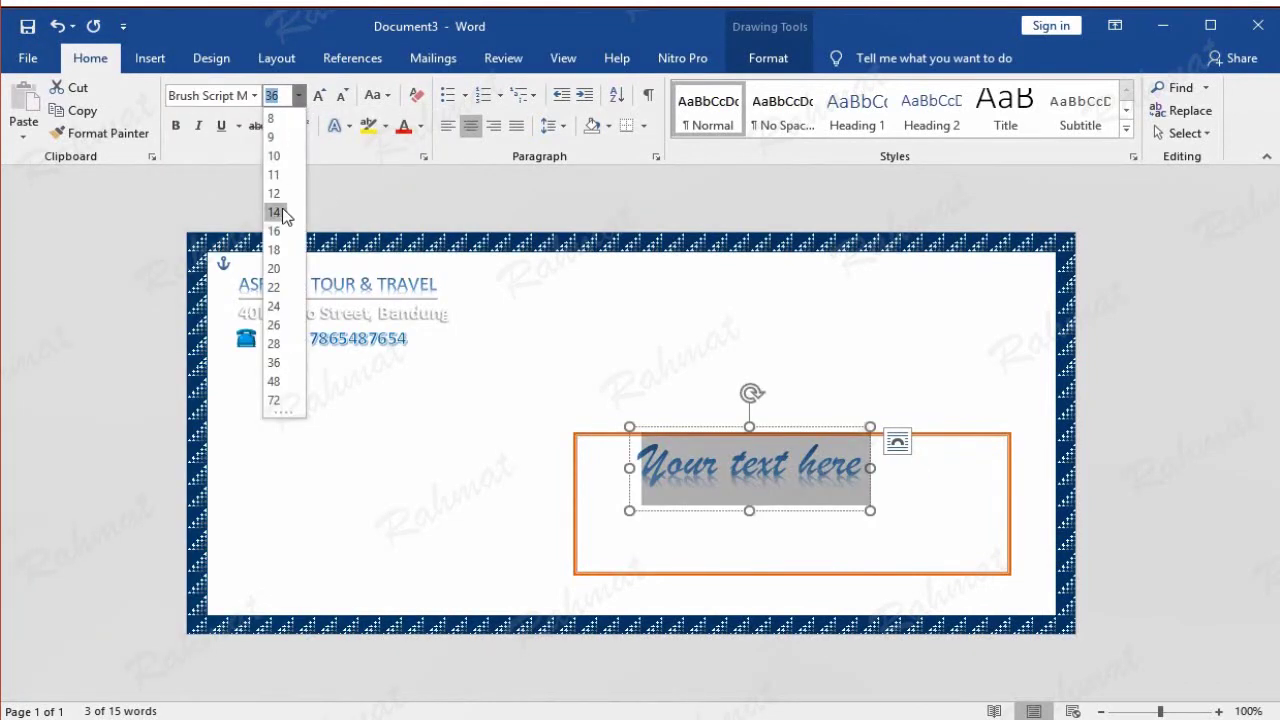
Set the WordArt to 24 pt and review the three-bank recipient list
left_click(288, 310)
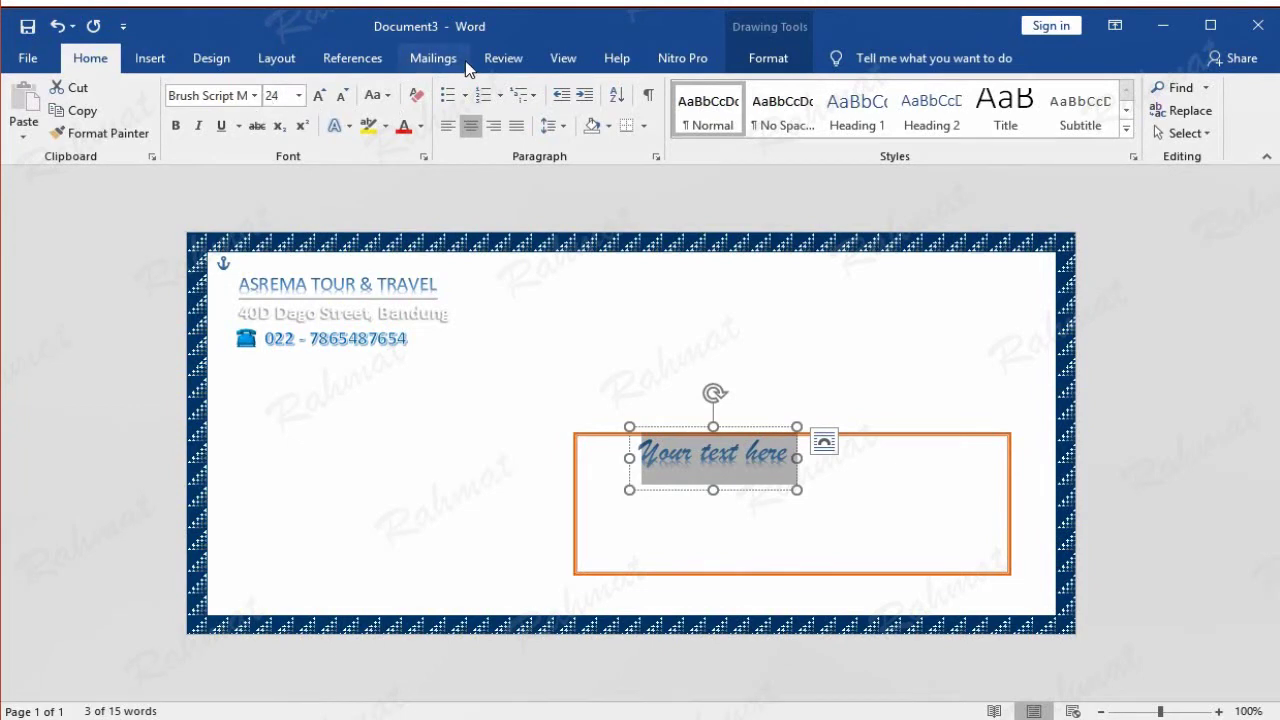
left_click(433, 60)
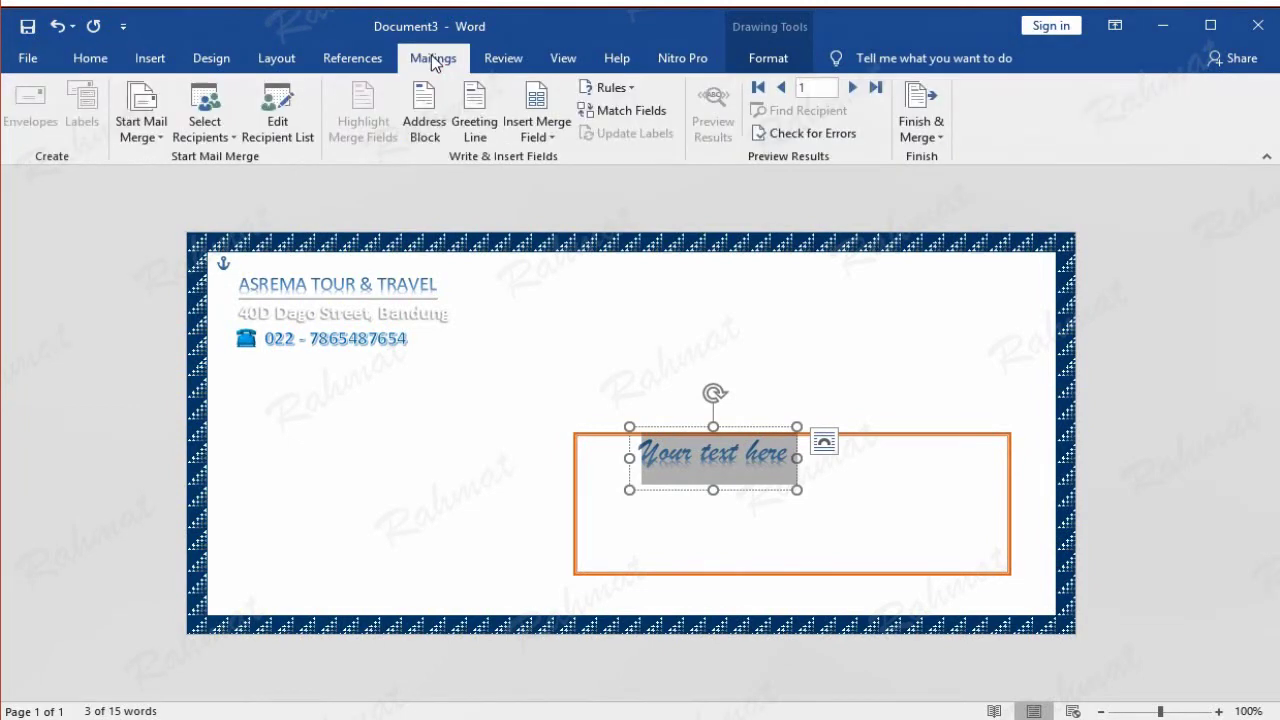
left_click(296, 134)
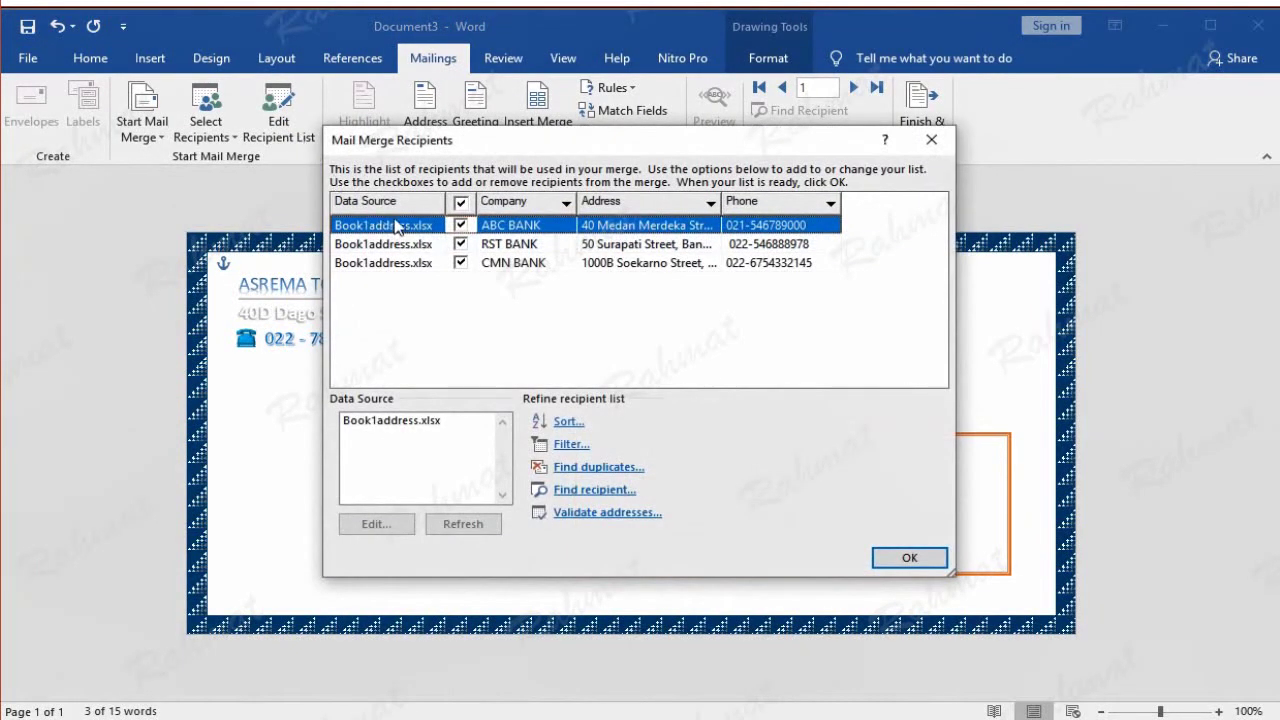
left_click(909, 558)
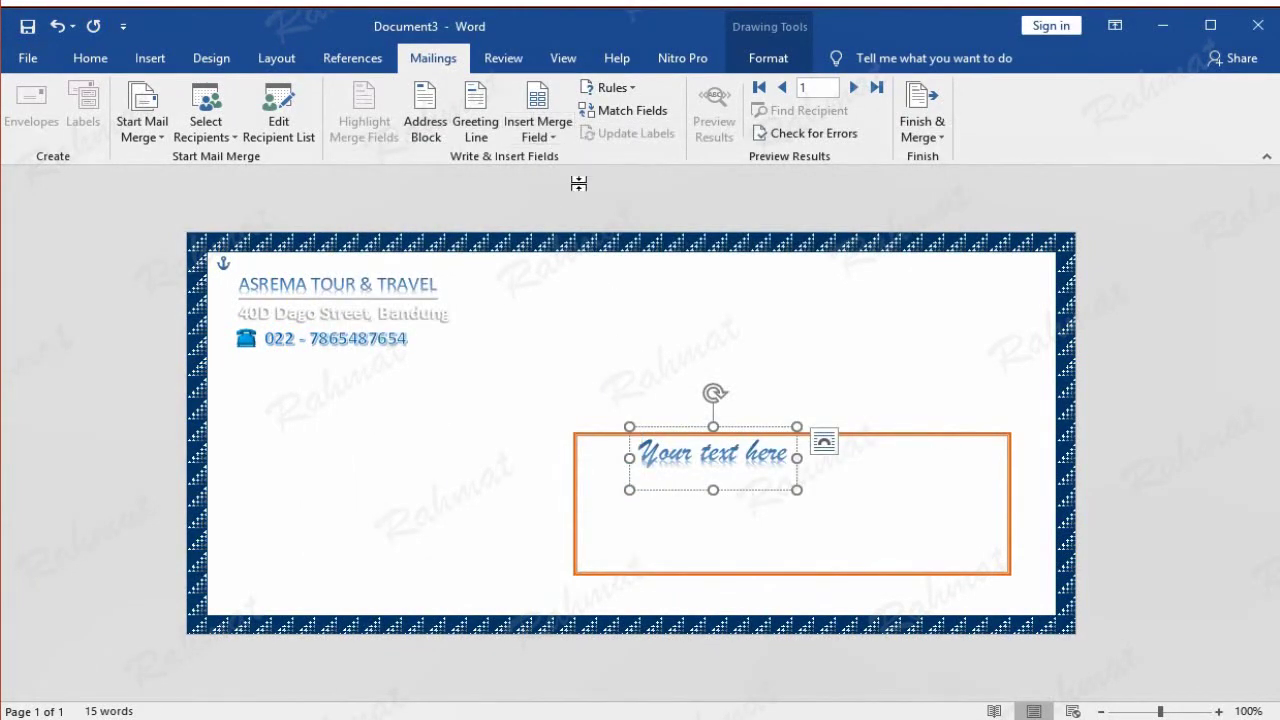
Replace the WordArt text with the «Company» merge field
triple_click(727, 455)
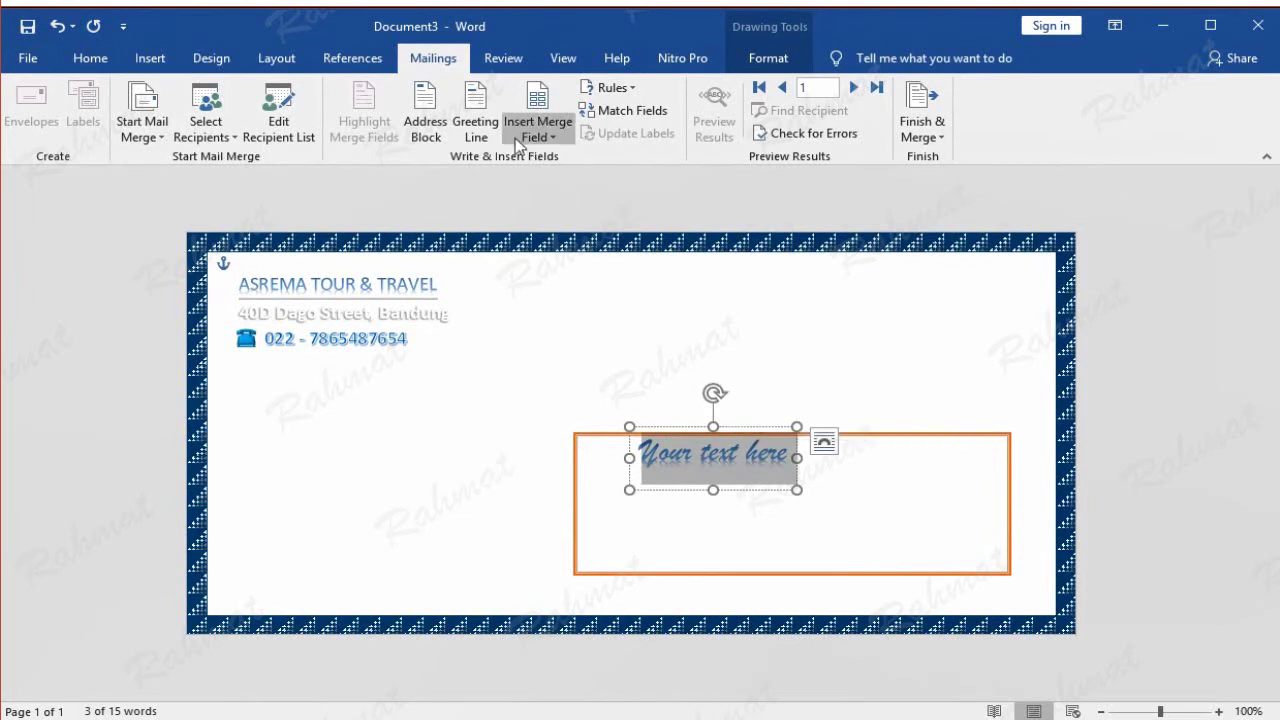
left_click(549, 143)
left_click(553, 161)
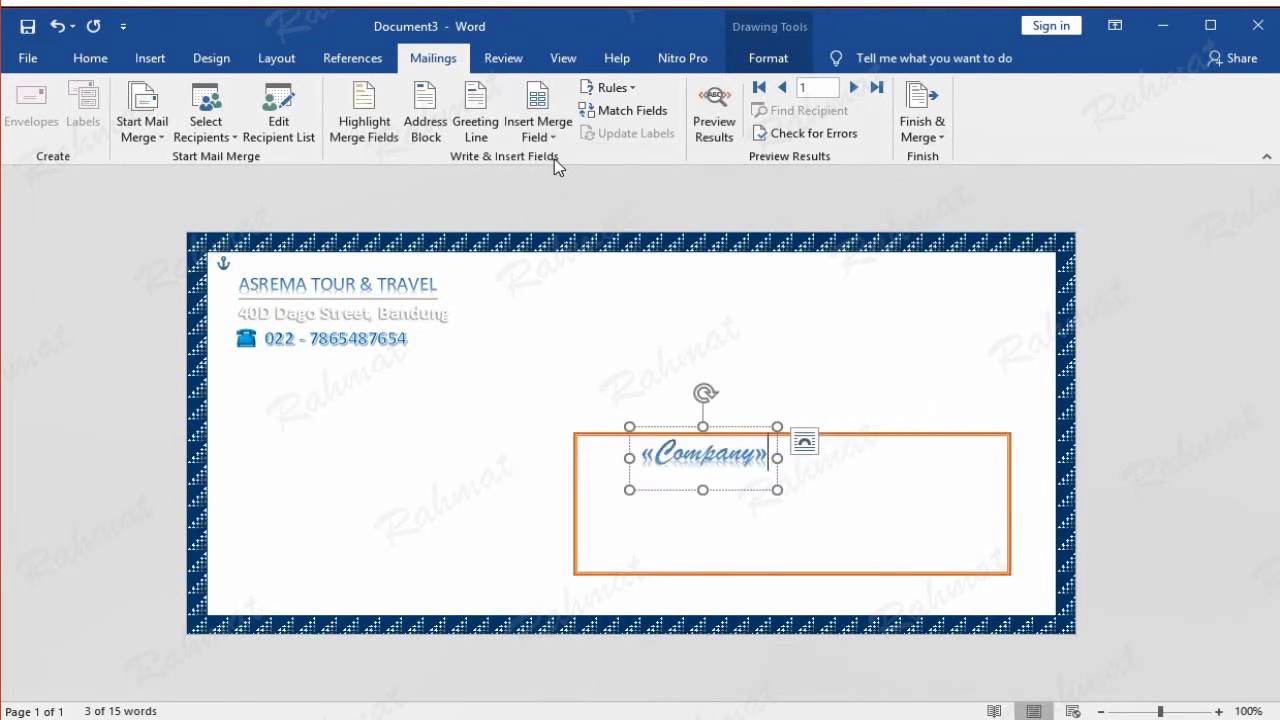
Stretch and nudge the «Company» box so it spans the orange box's width
left_click_drag(745, 492, 819, 490)
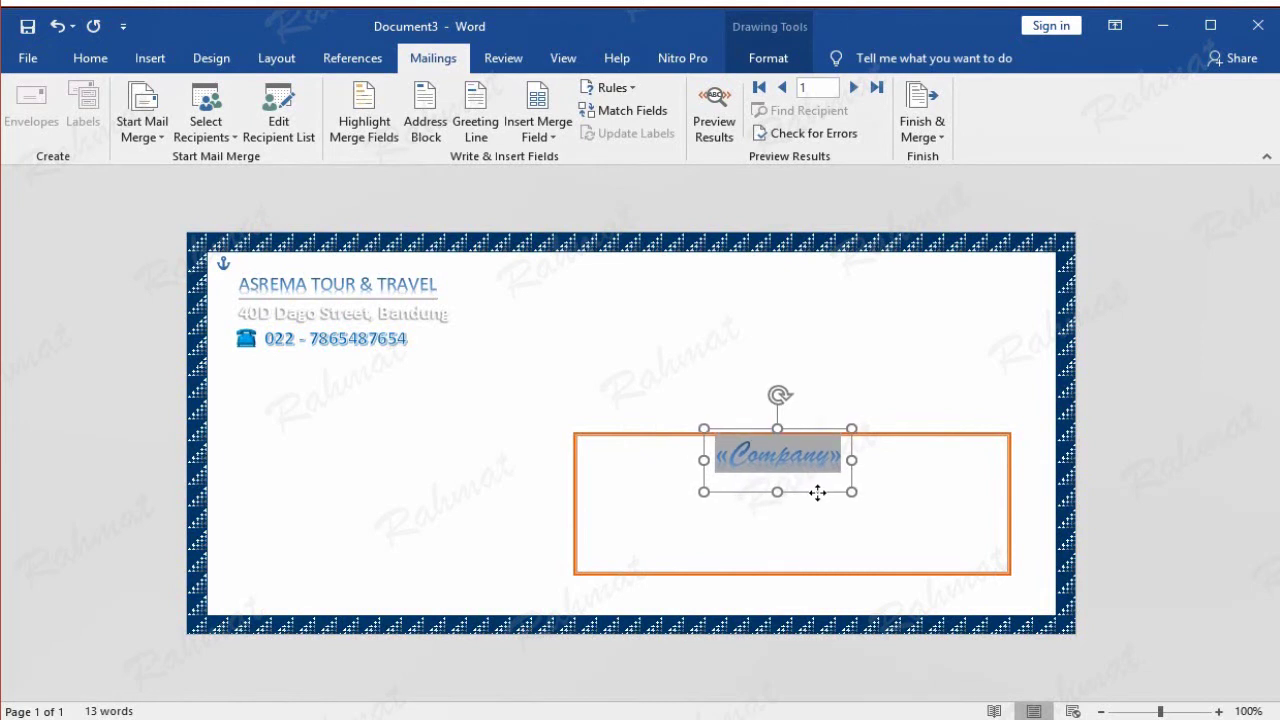
left_click_drag(776, 492, 776, 479)
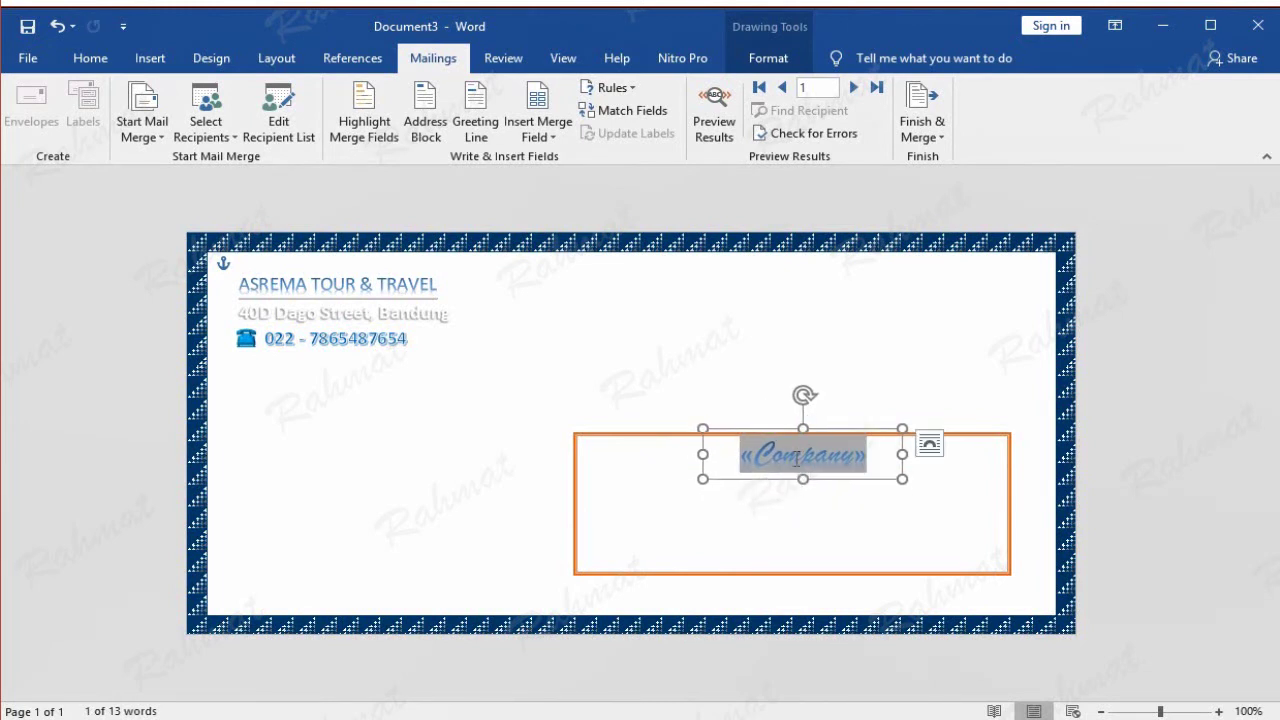
left_click_drag(697, 454, 587, 454)
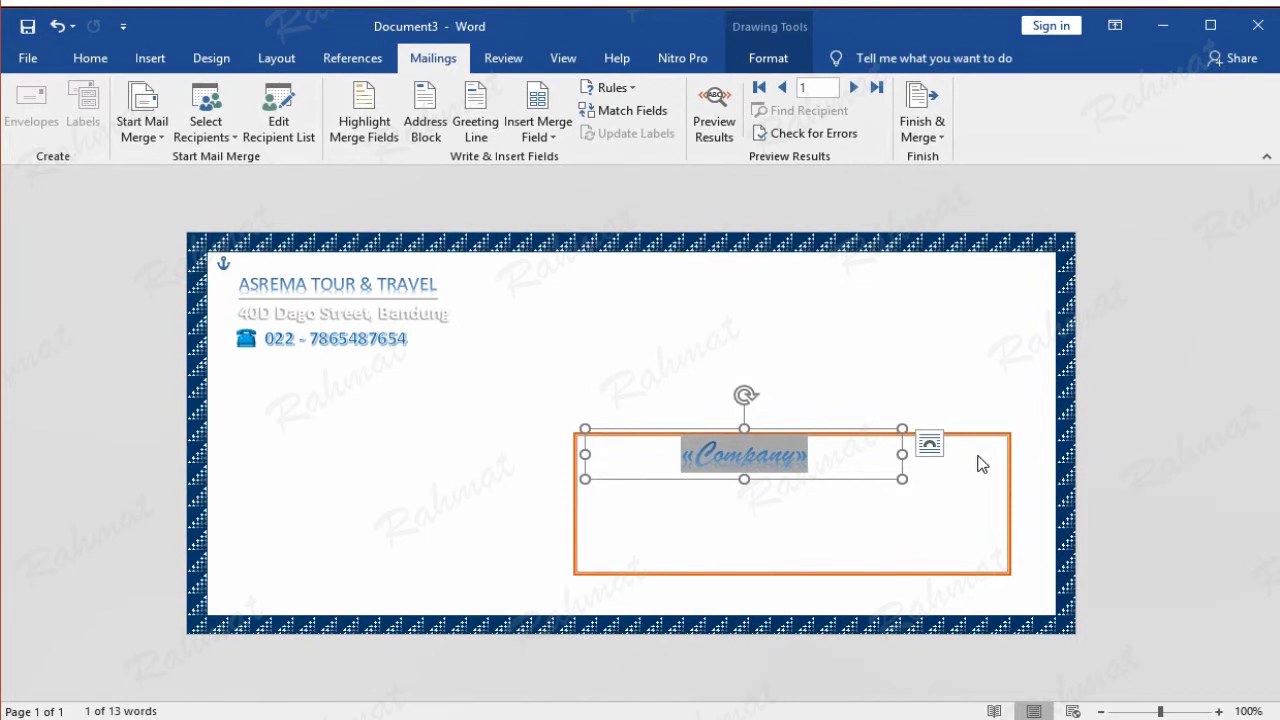
left_click(953, 379)
left_click(796, 452)
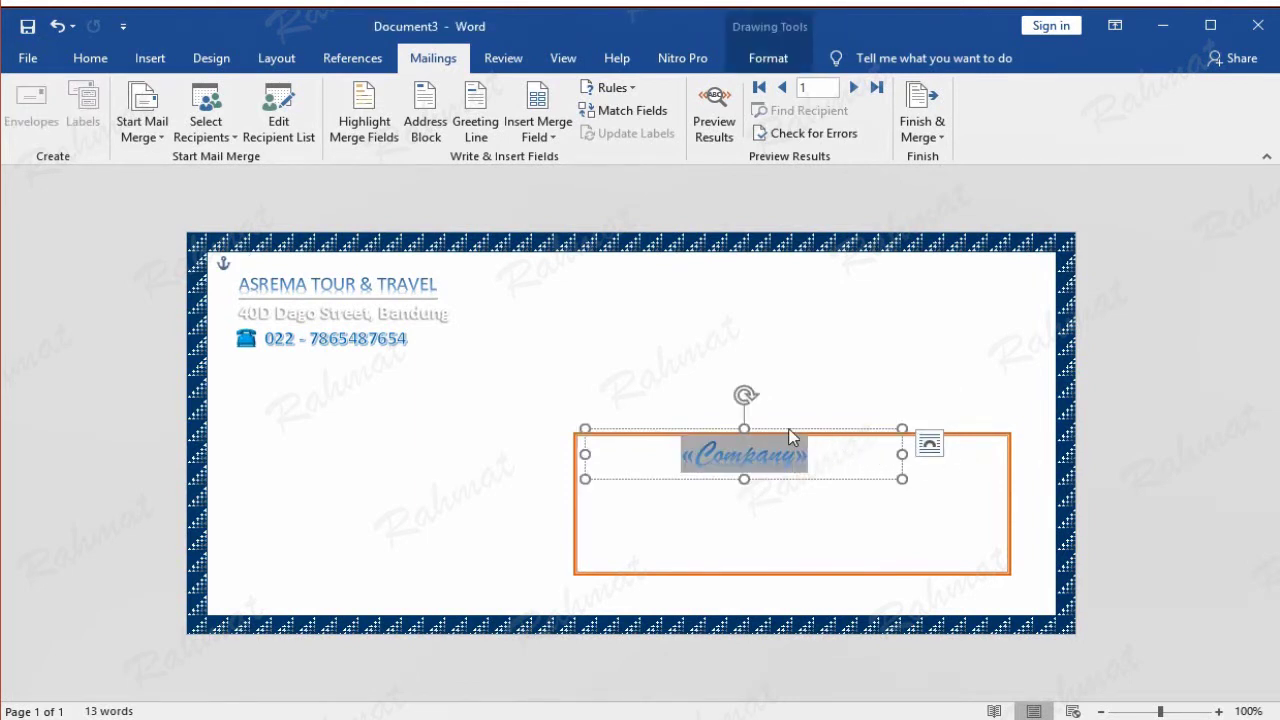
left_click(788, 485)
key("Right")
key("Right")
key("Right")
key("Right")
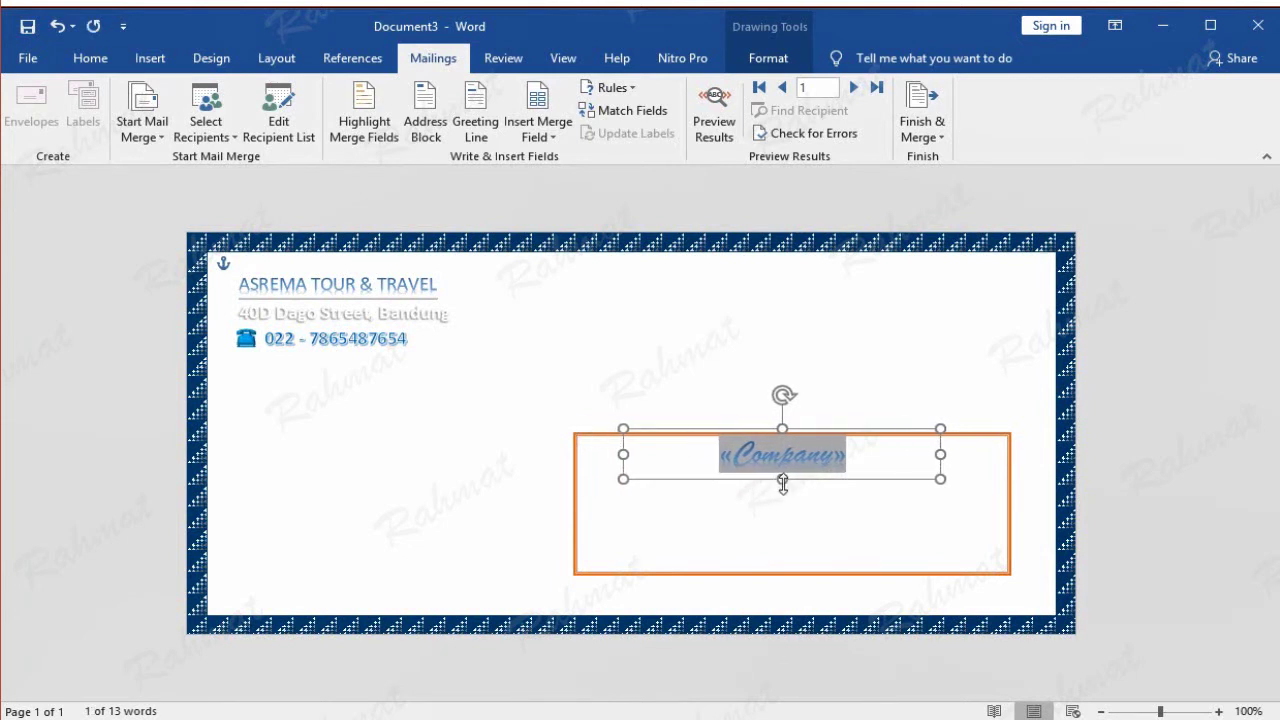
left_click_drag(622, 455, 598, 455)
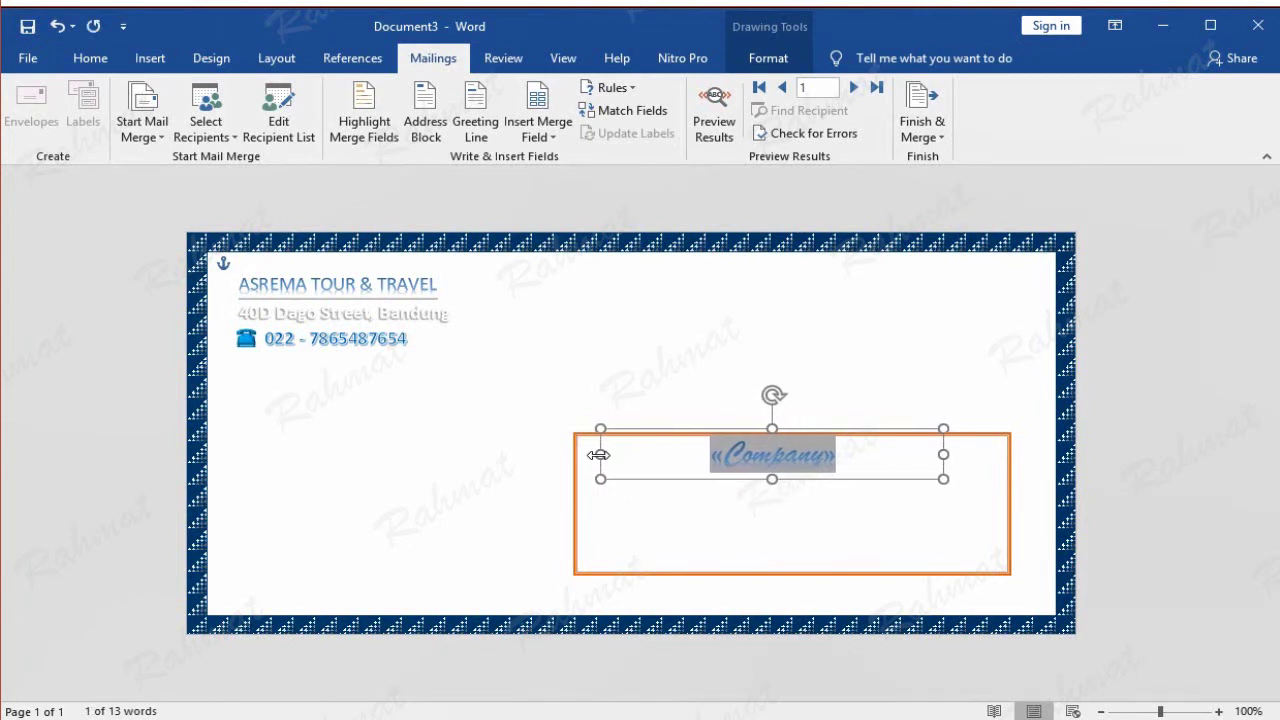
key("Right")
key("Right")
key("Right")
key("Right")
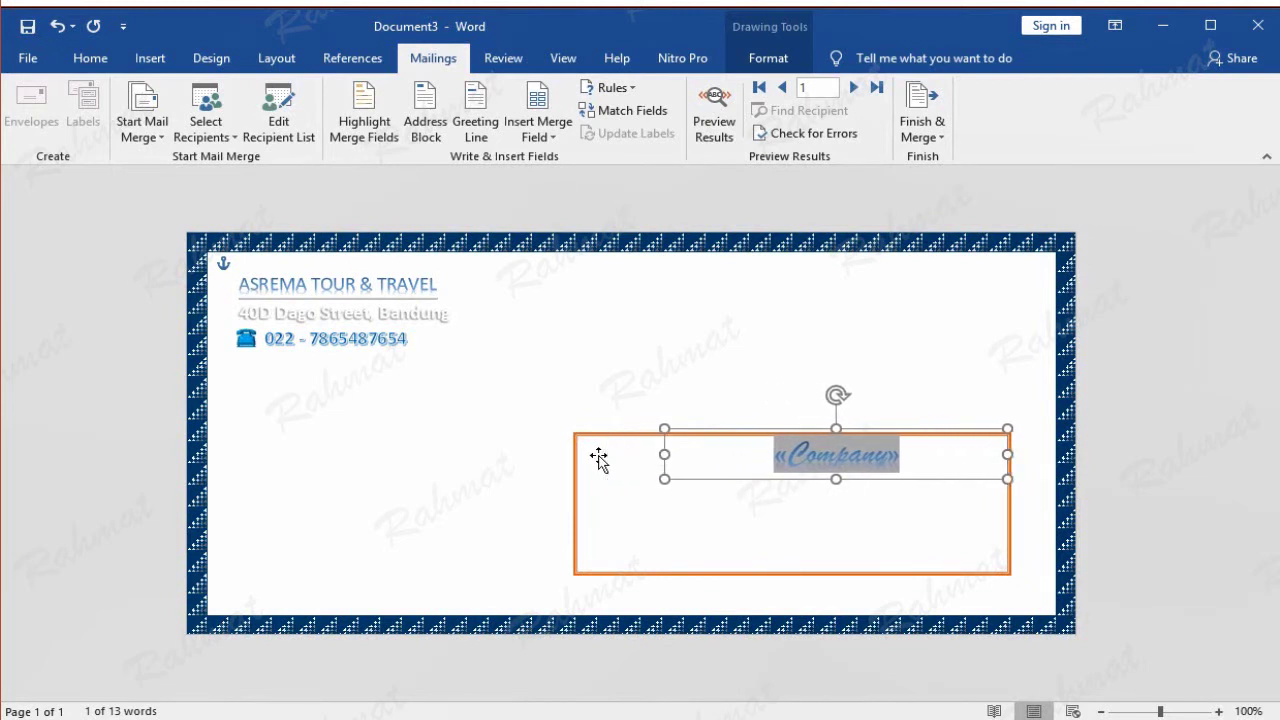
left_click_drag(664, 454, 576, 454)
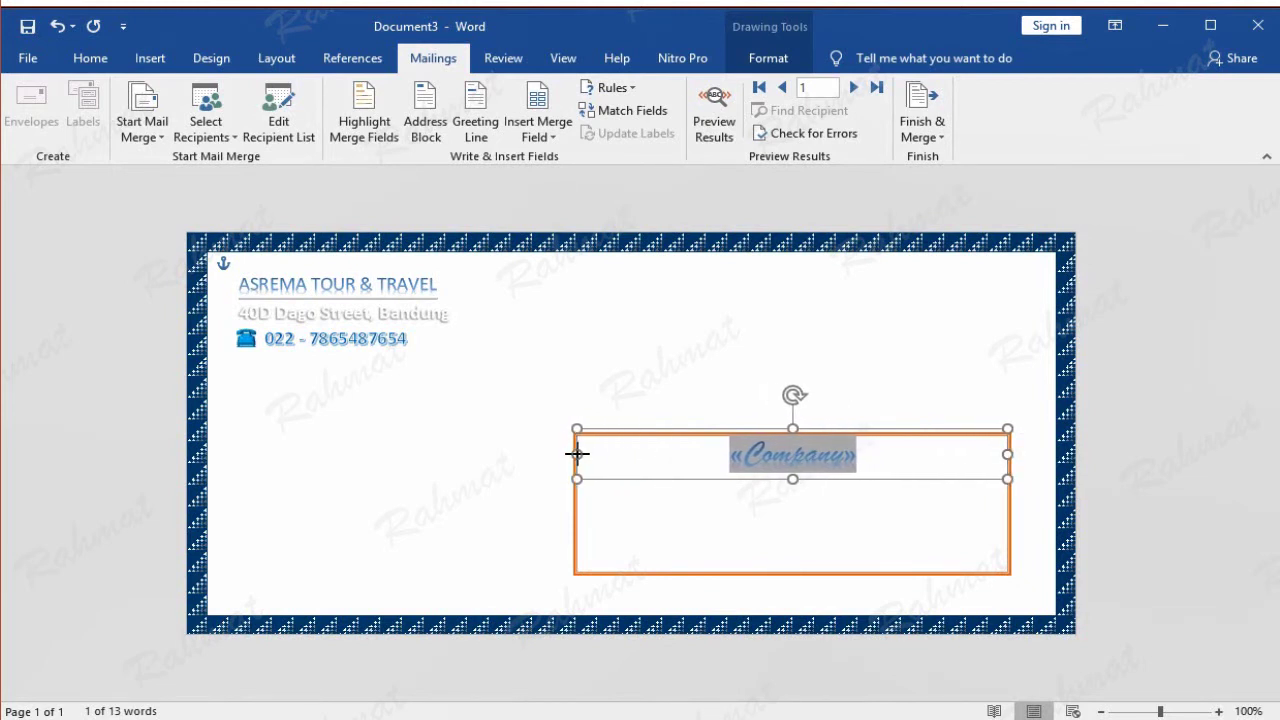
Centre the «Company» text within its box and deselect it
left_click(96, 58)
key("ctrl+l")
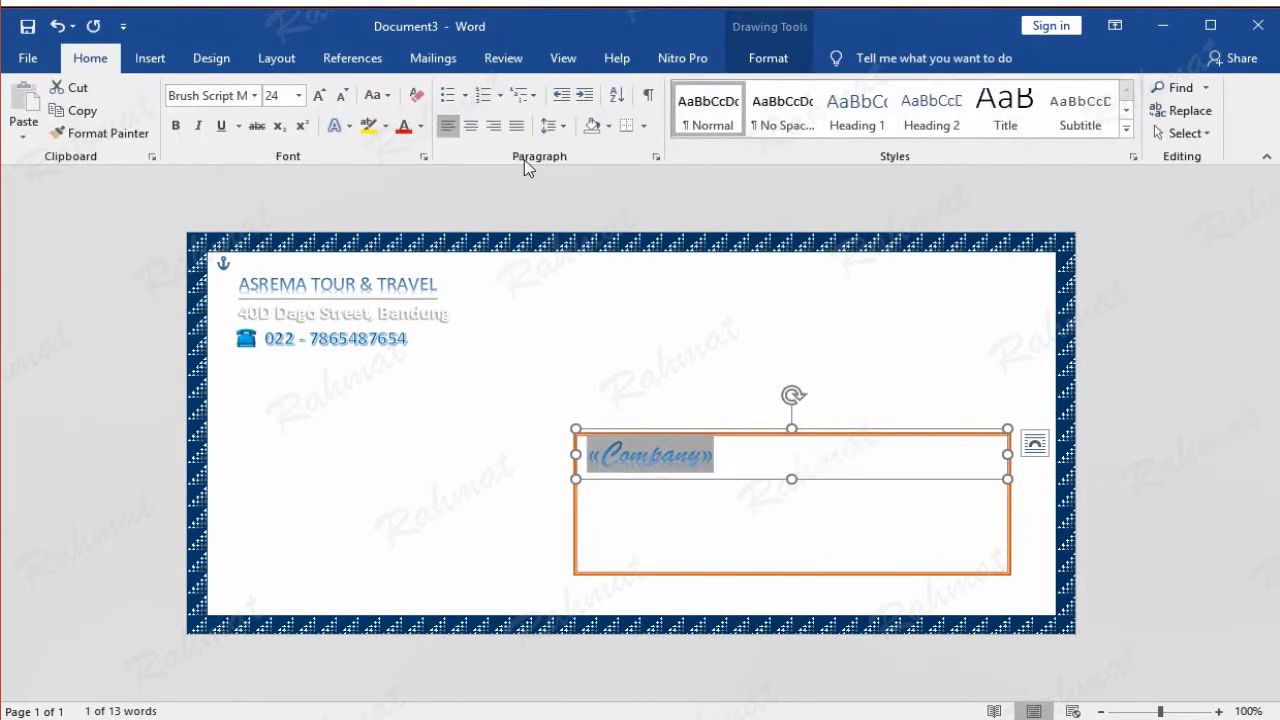
left_click(470, 126)
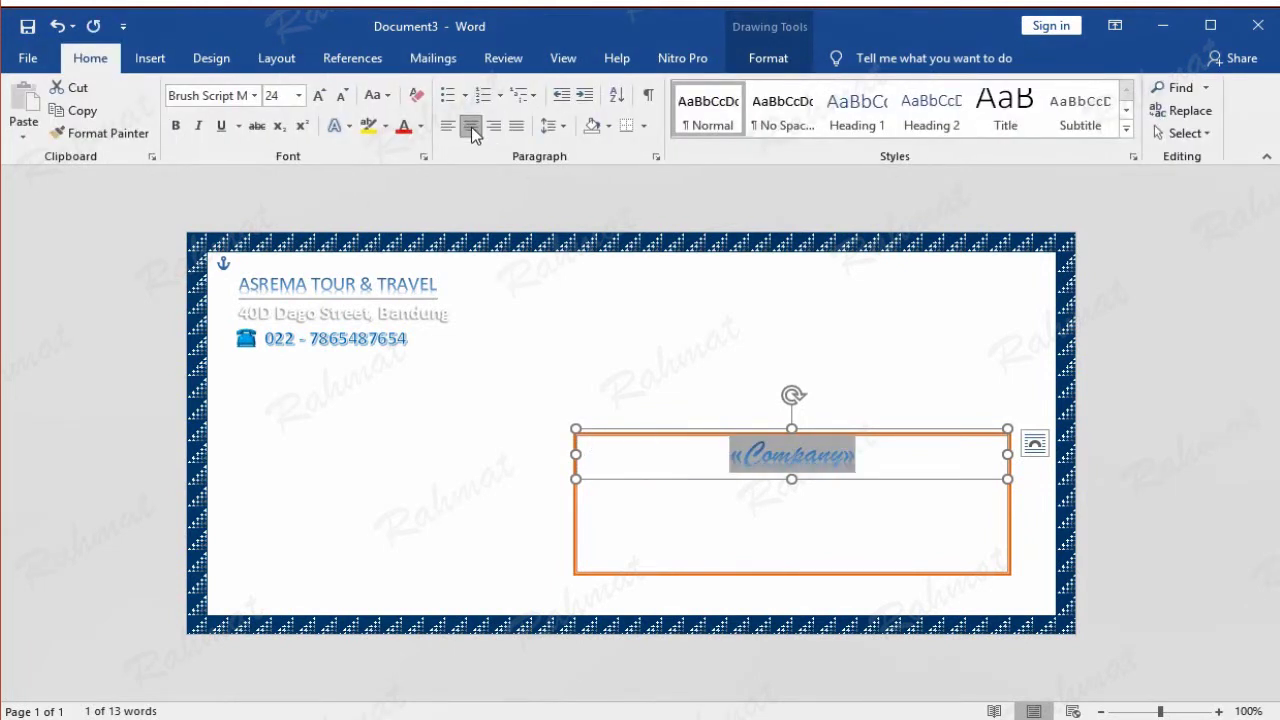
left_click(913, 353)
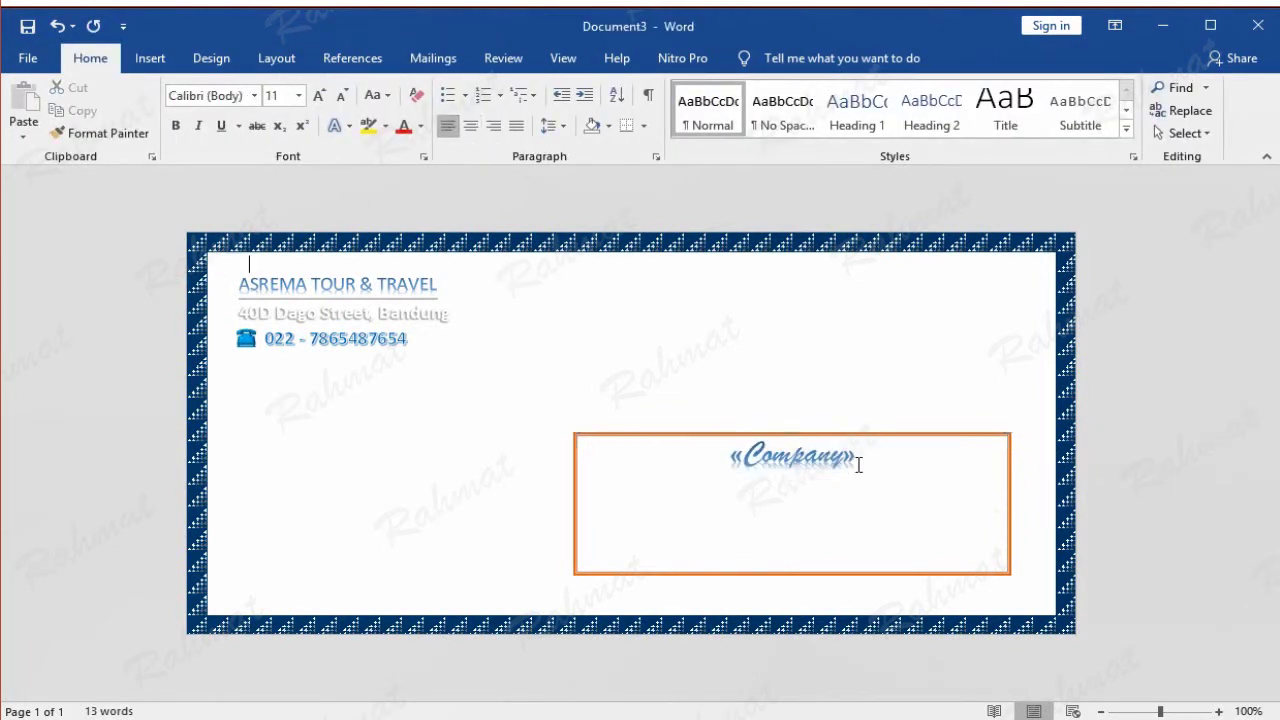
left_click(433, 298)
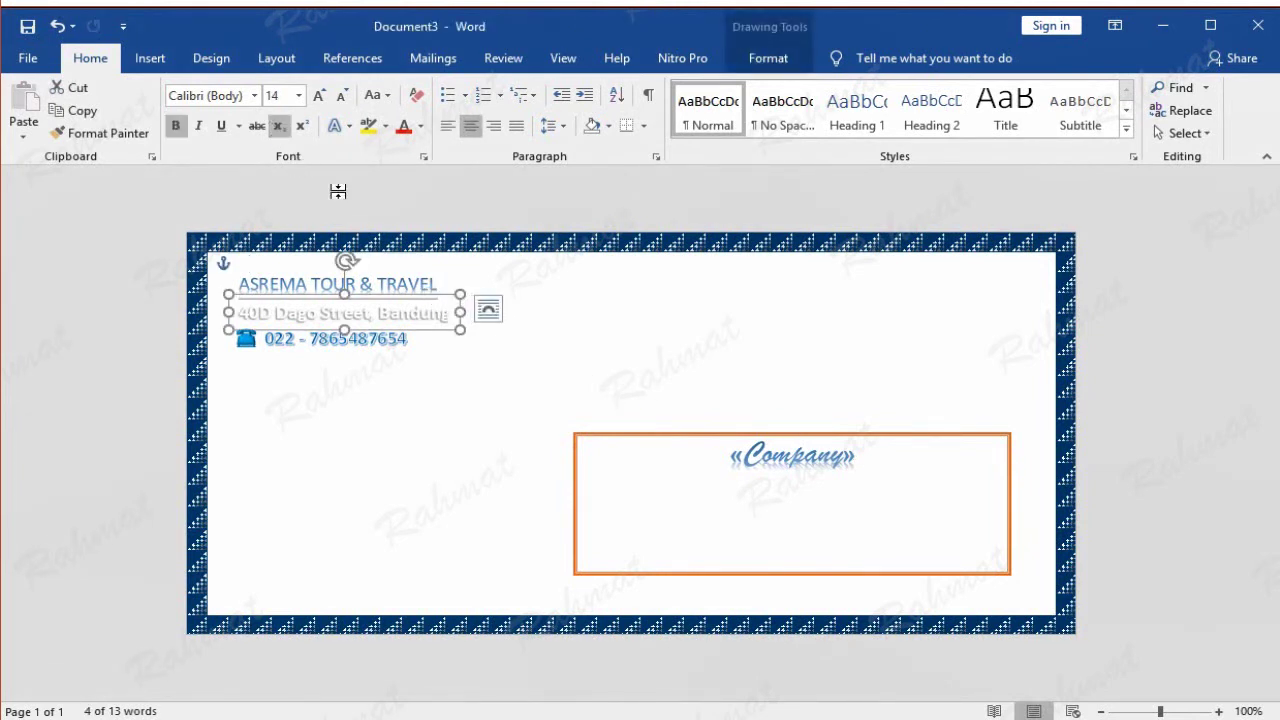
left_click(1154, 355)
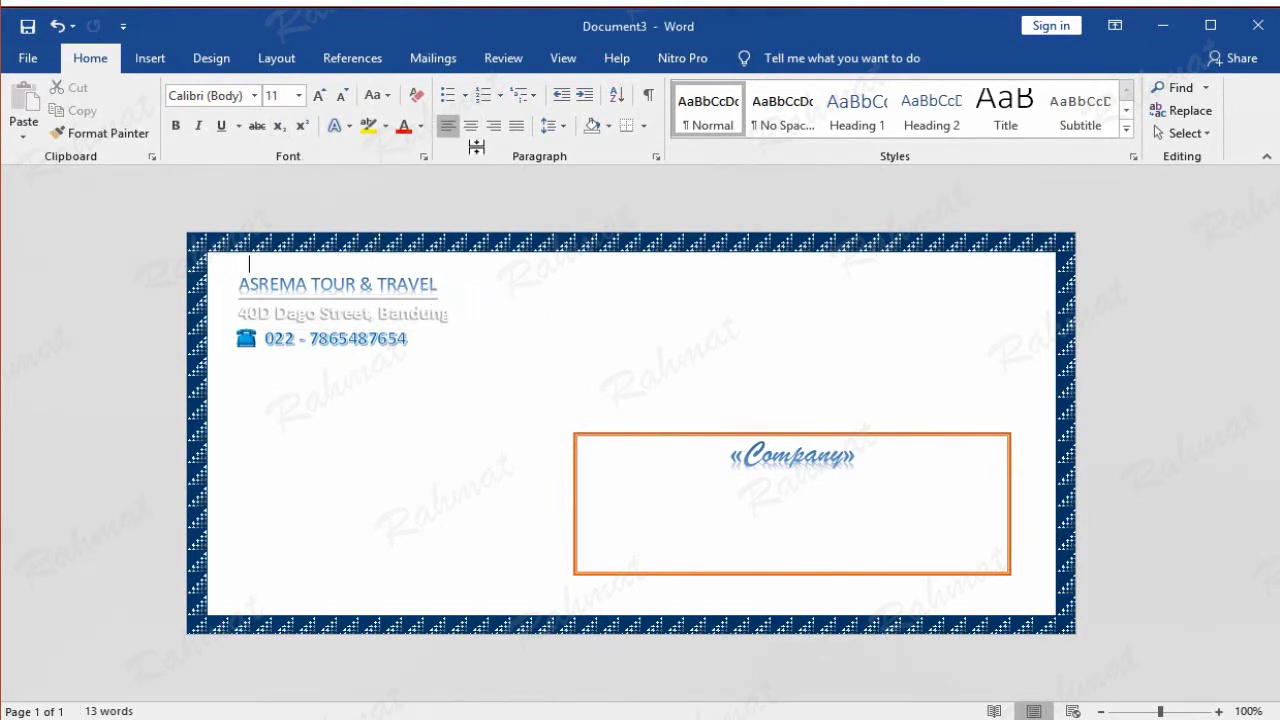
Draw a horizontal line across the orange box beneath «Company»
left_click(150, 58)
left_click(234, 134)
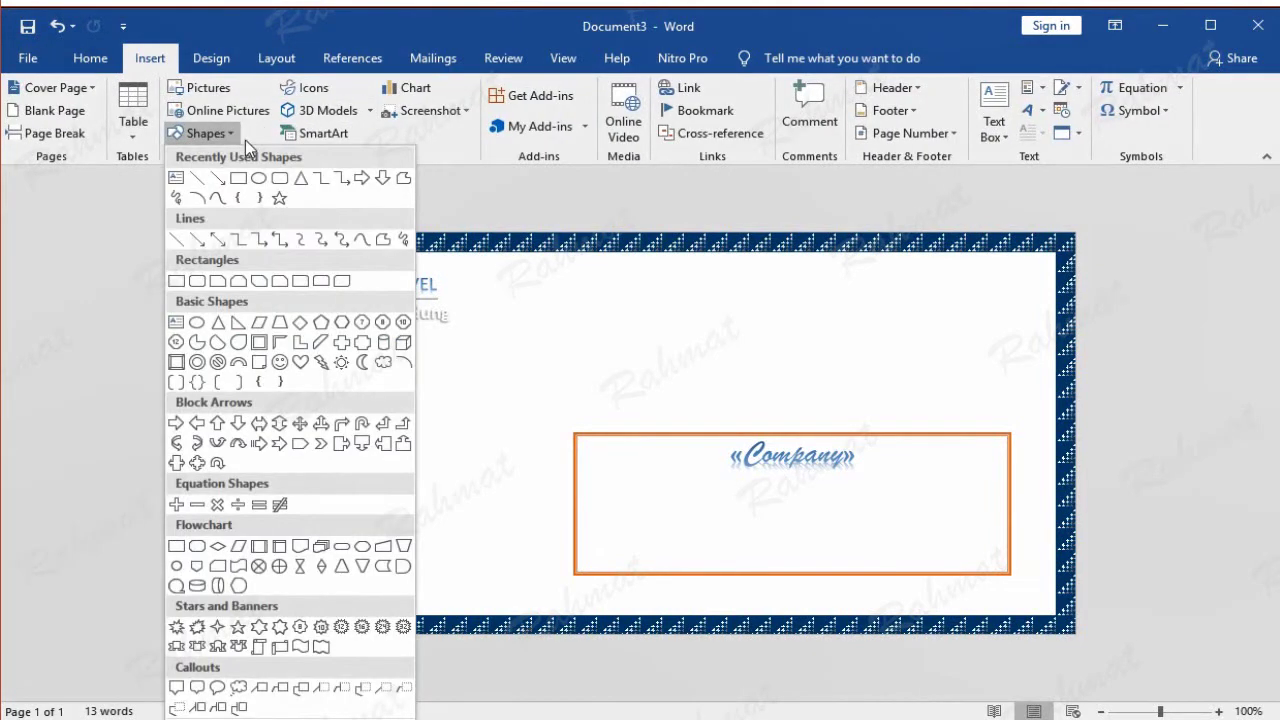
left_click(177, 240)
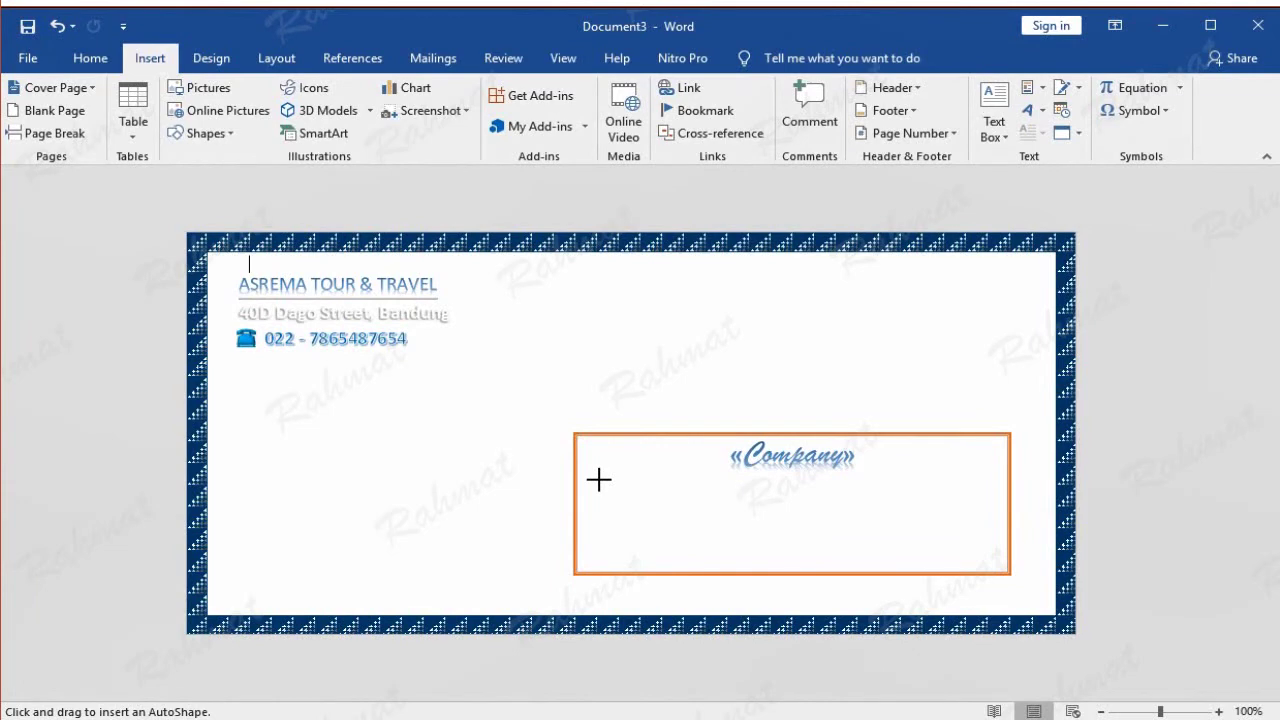
left_click_drag(598, 481, 959, 491)
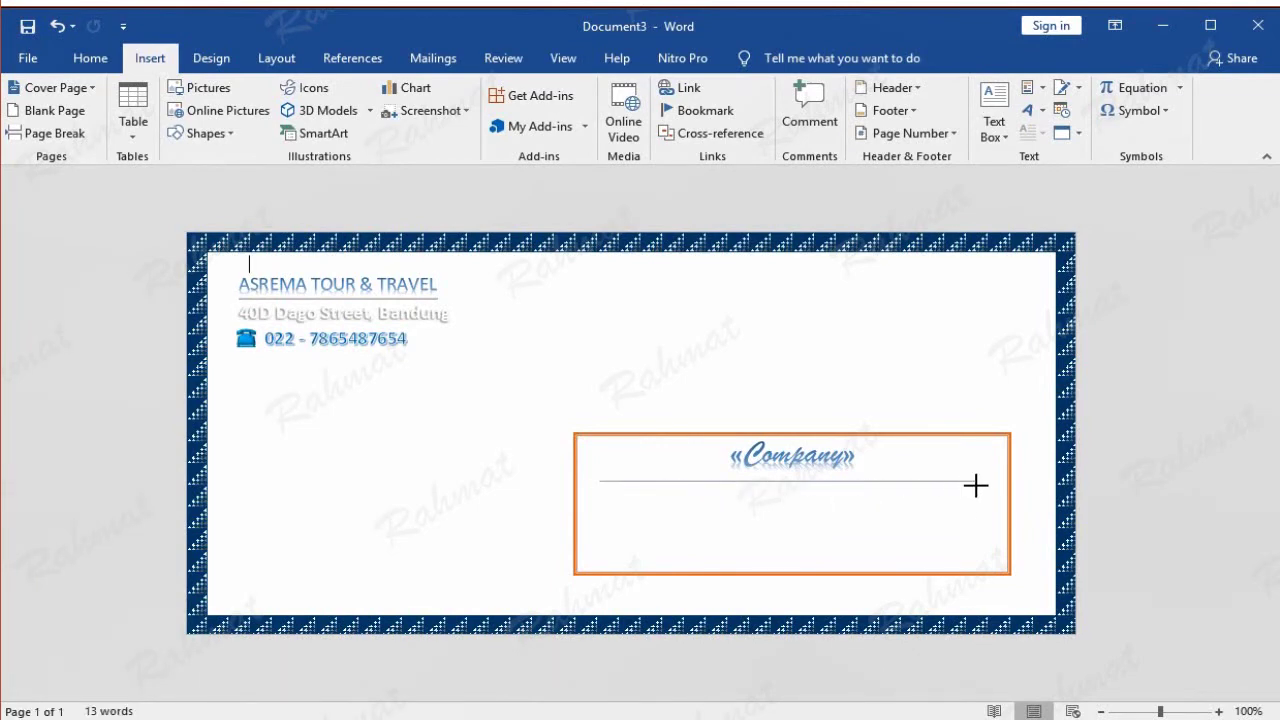
left_click_drag(983, 483, 989, 481)
Make the line ½ pt, grey, with a bevel effect, and nudge it up slightly
left_click(491, 118)
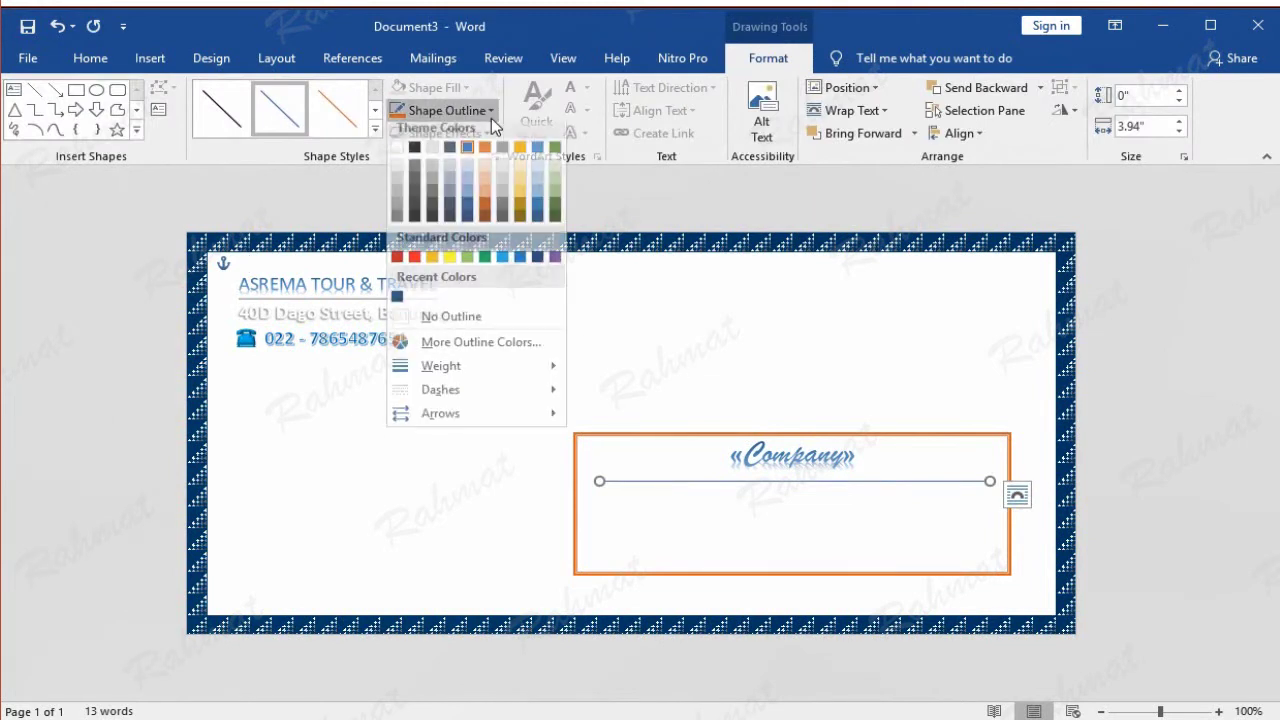
mouse_move(502, 368)
left_click(600, 400)
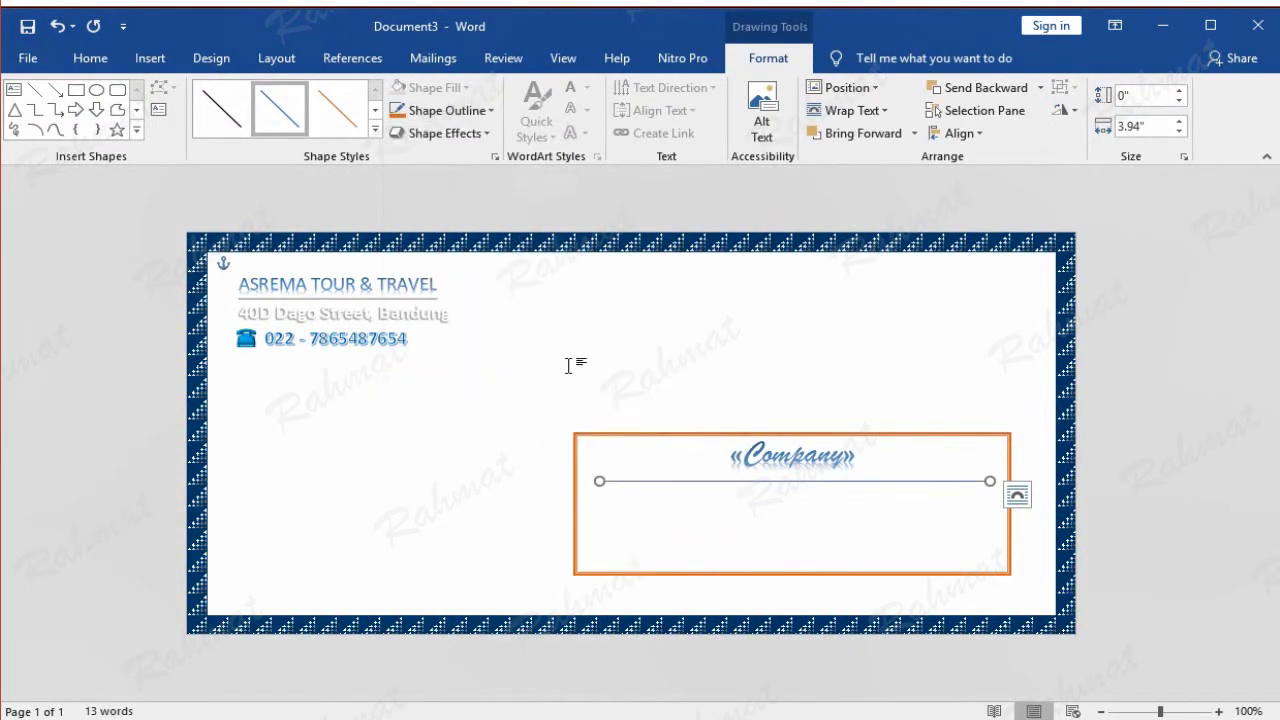
left_click(491, 110)
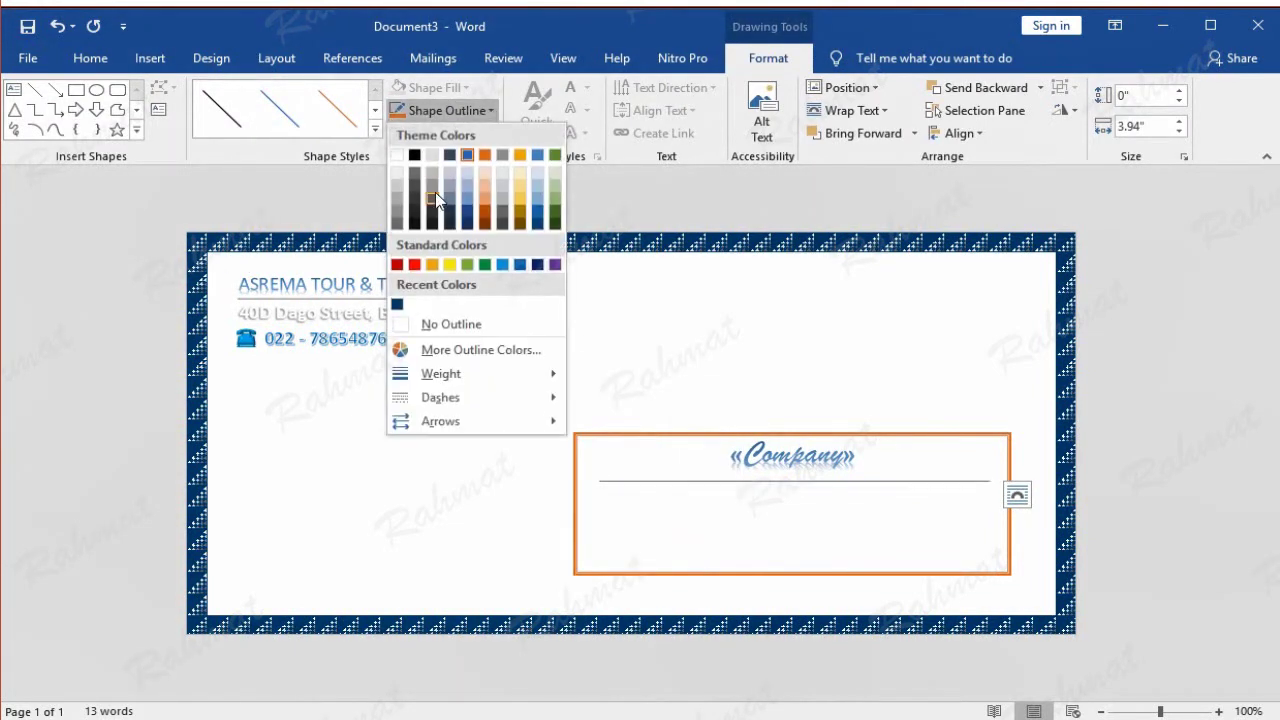
left_click(437, 198)
left_click(486, 133)
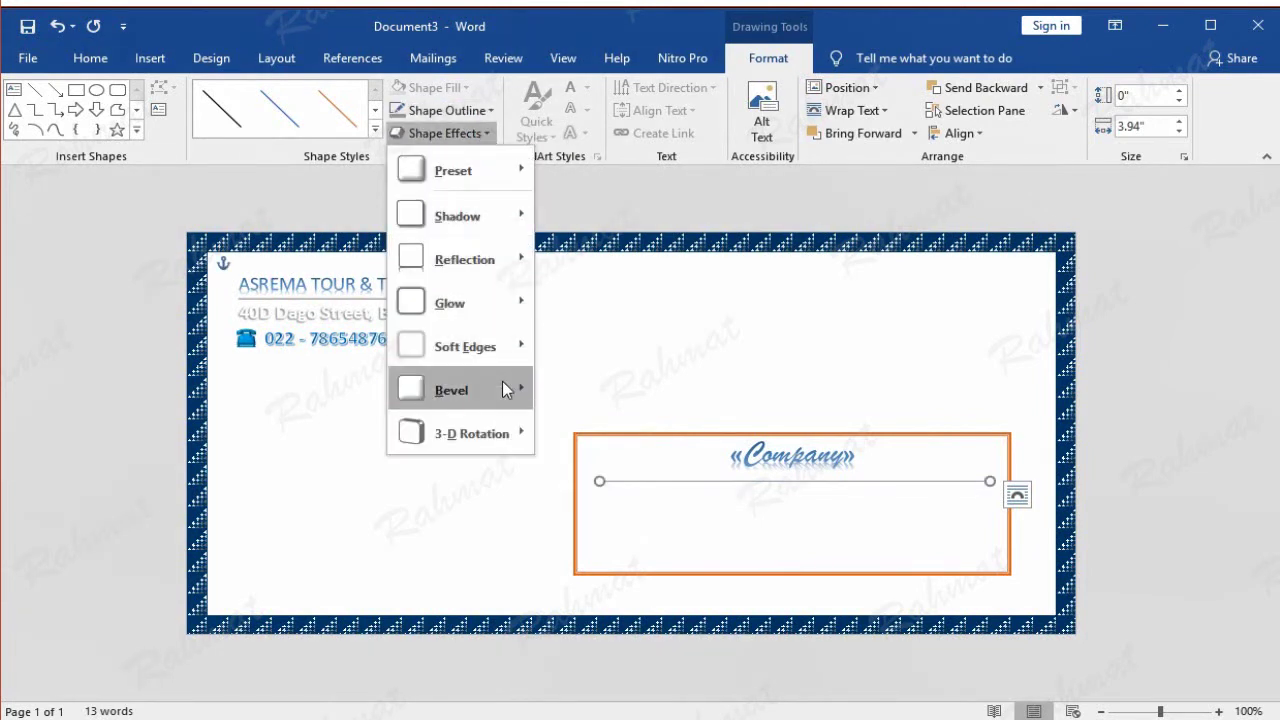
mouse_move(507, 389)
left_click(676, 482)
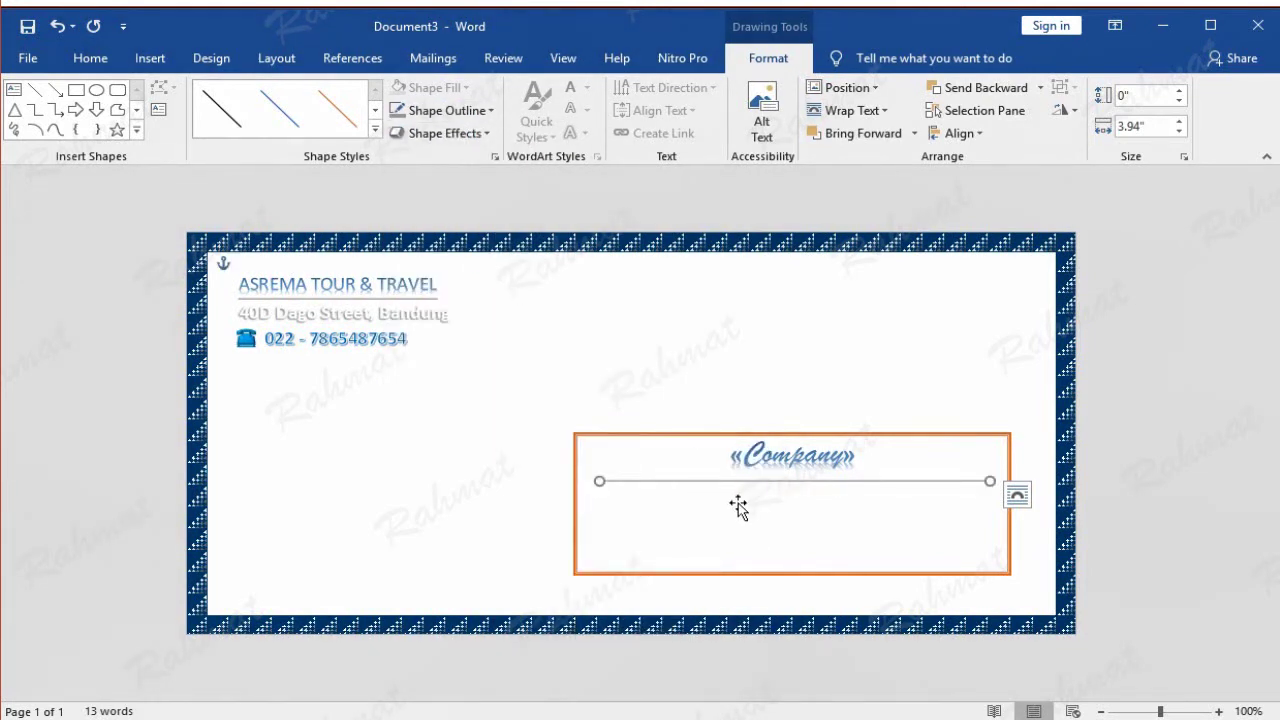
key("ctrl+Up")
key("ctrl+Up")
key("ctrl+Up")
key("ctrl+Up")
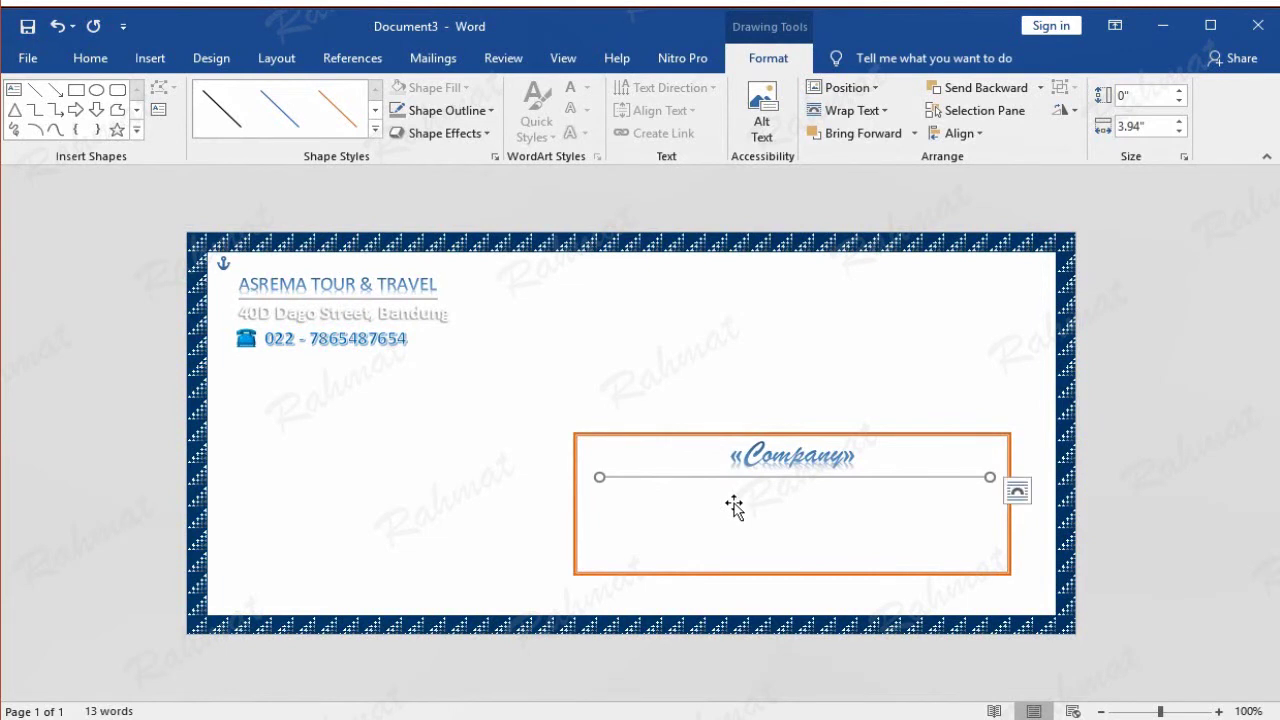
left_click(810, 457)
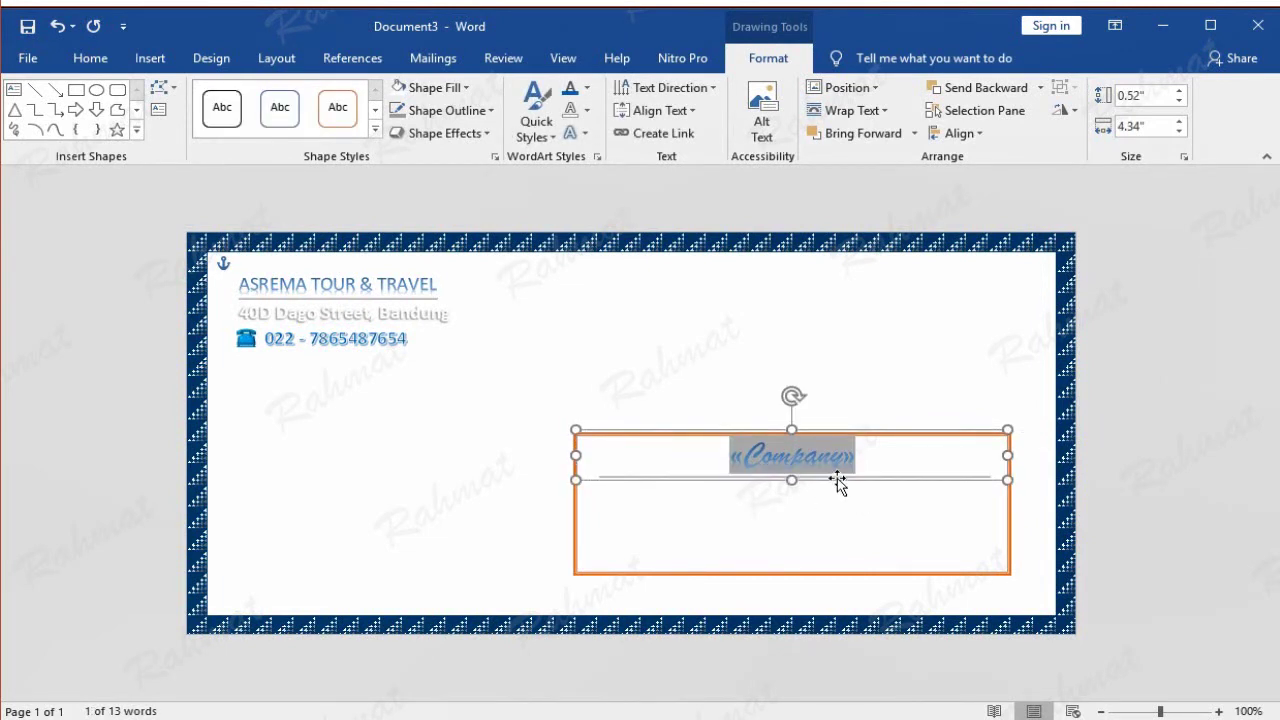
left_click(979, 412)
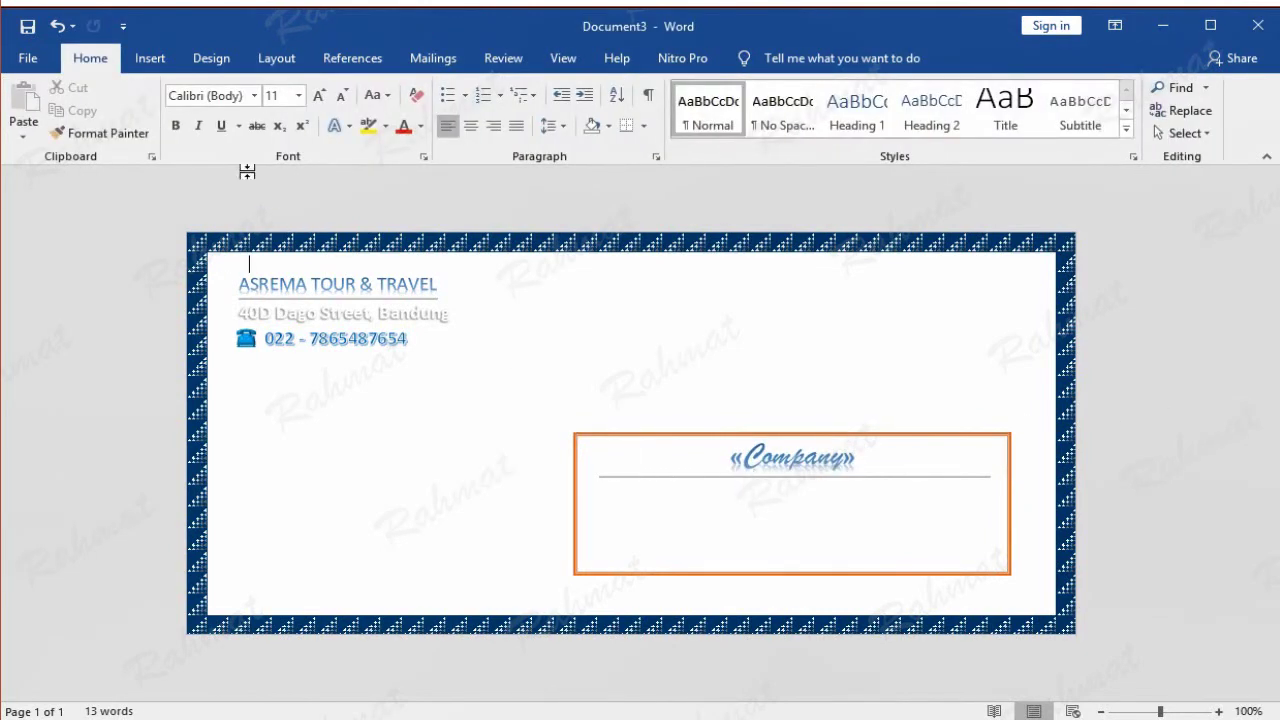
Draw a text box about 0.53" × 2.65" below the underline in the orange box
left_click(168, 60)
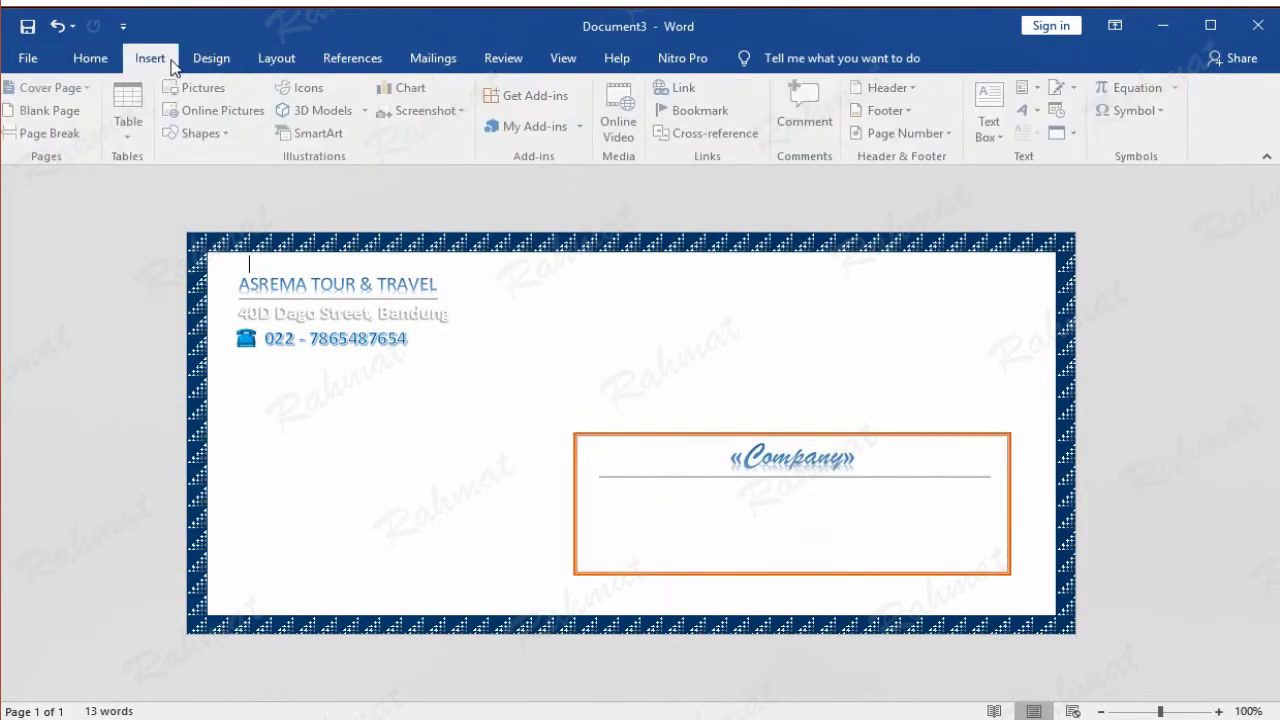
left_click(995, 130)
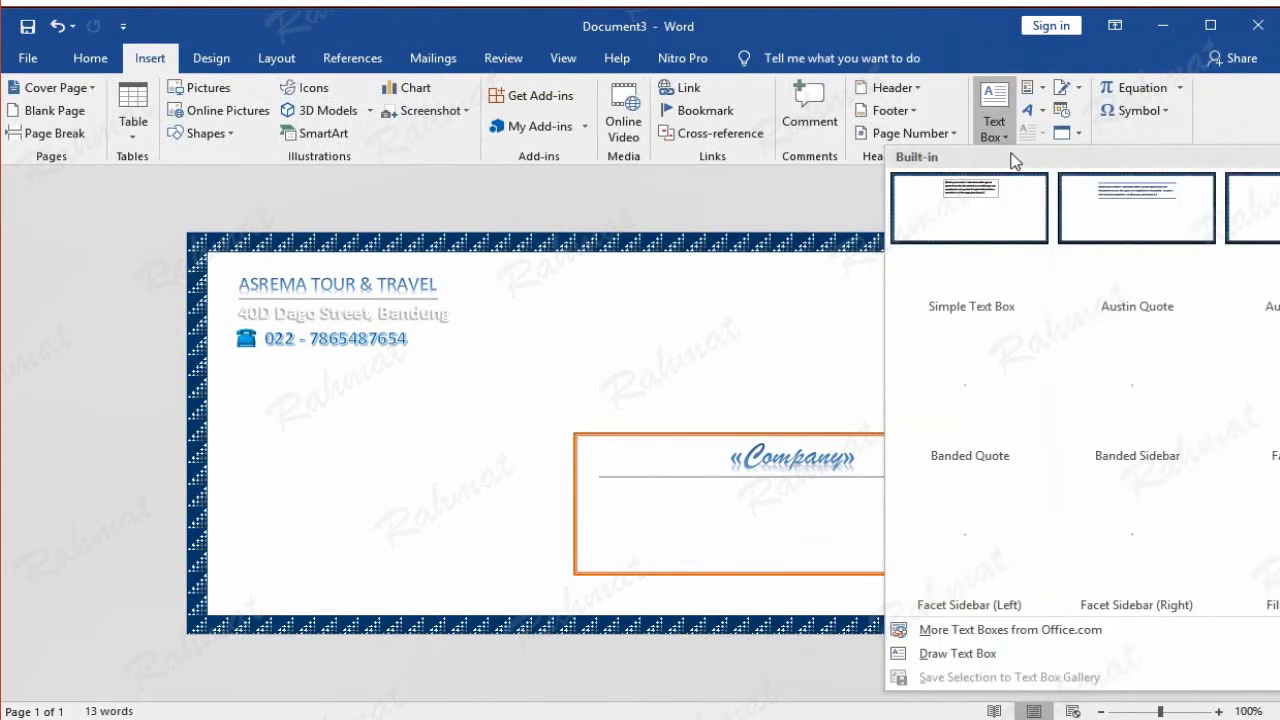
left_click(945, 655)
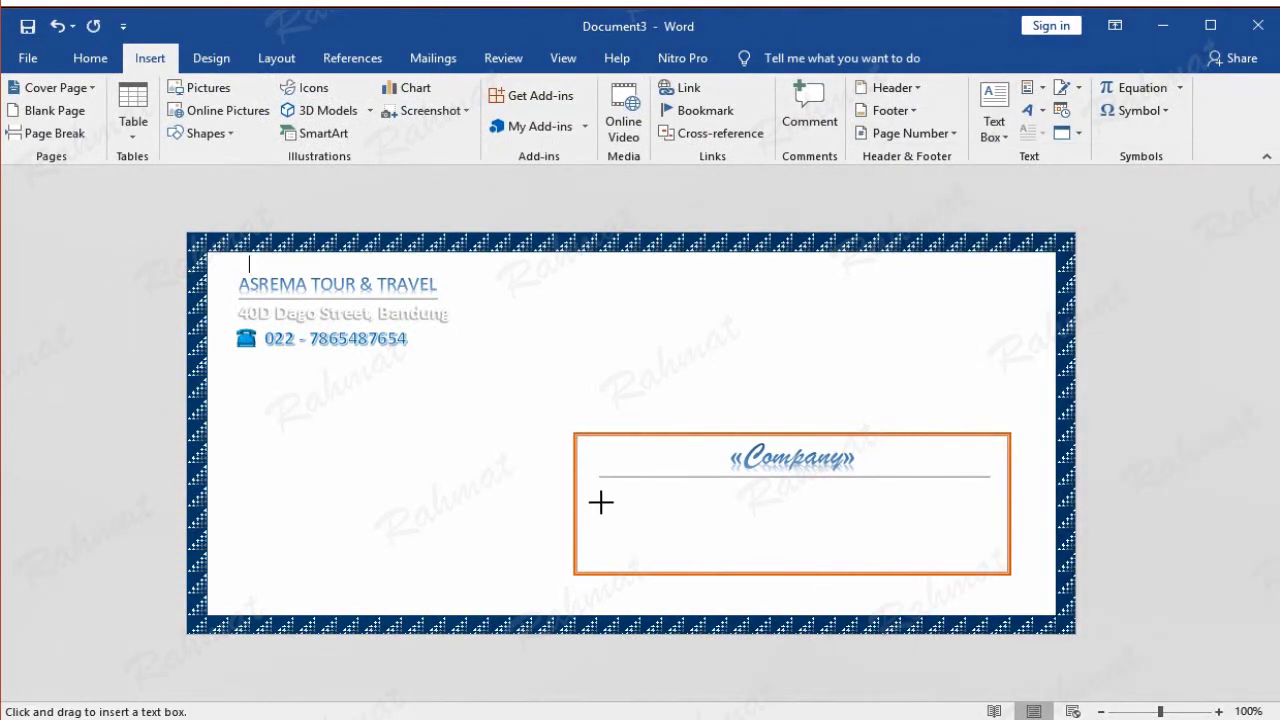
left_click_drag(601, 492, 864, 543)
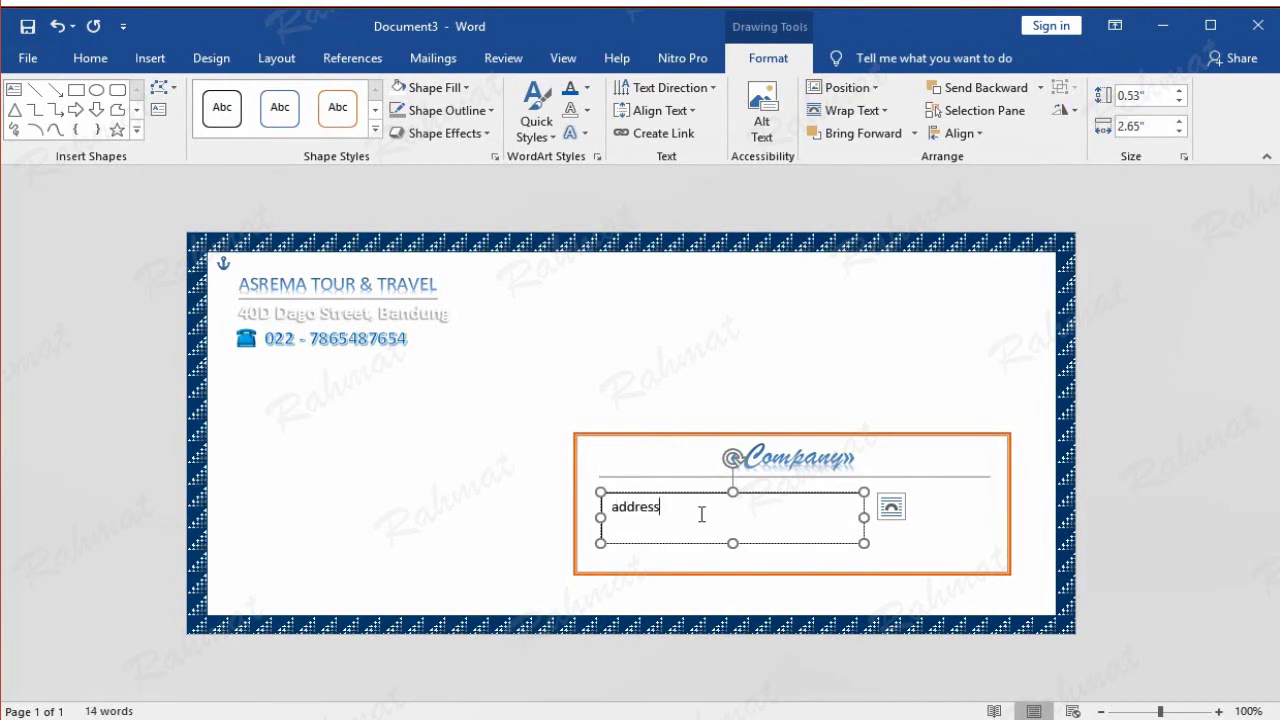
Set the 'address' placeholder text to 14 pt
left_click_drag(673, 509, 606, 508)
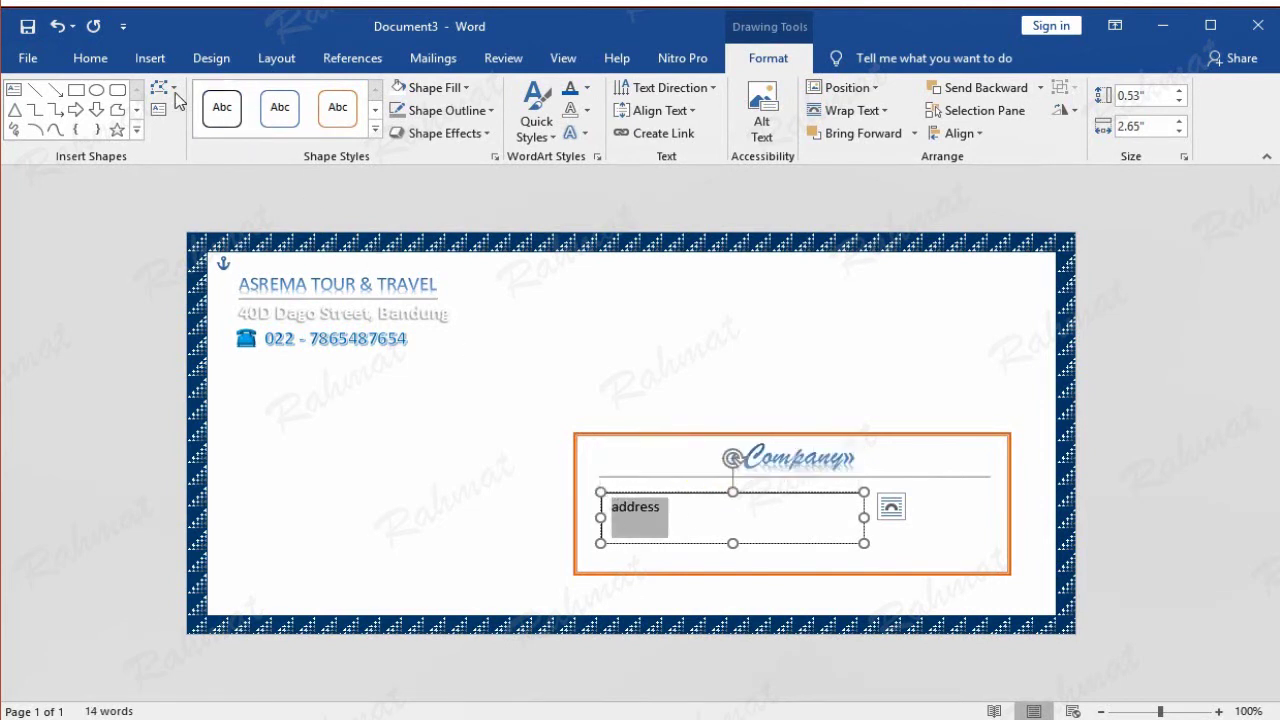
left_click(90, 58)
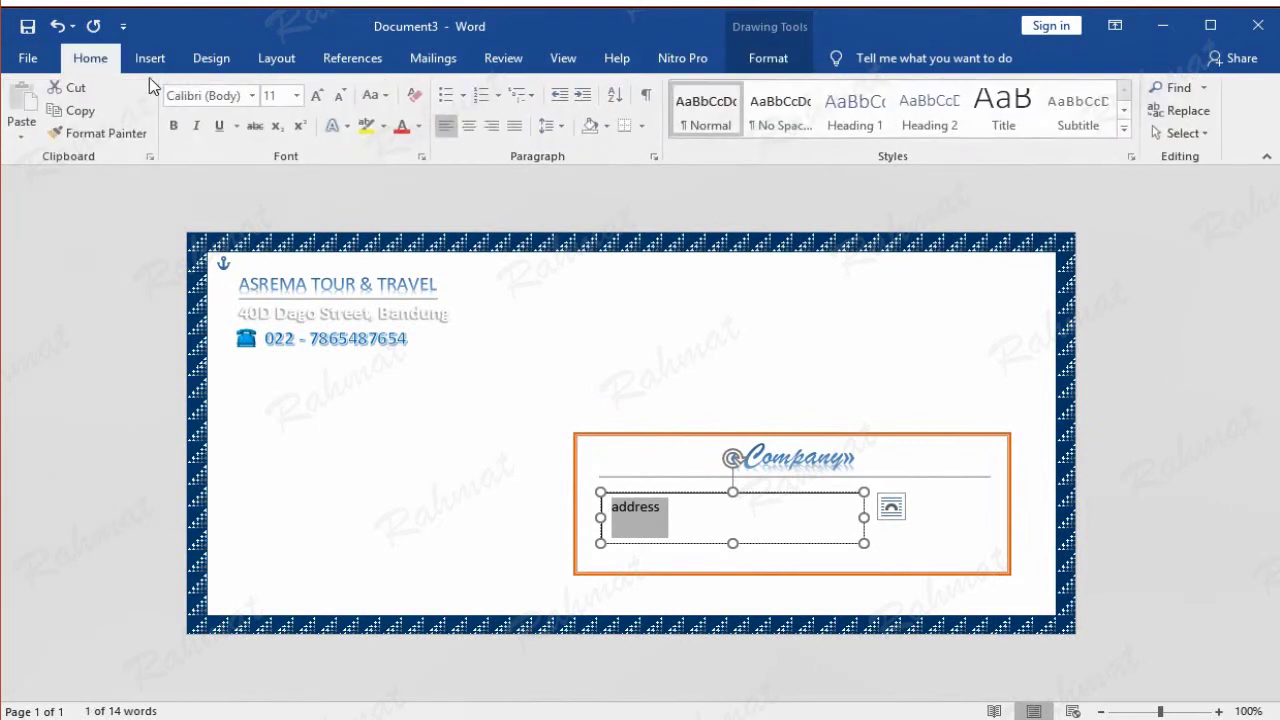
left_click(298, 96)
left_click(285, 212)
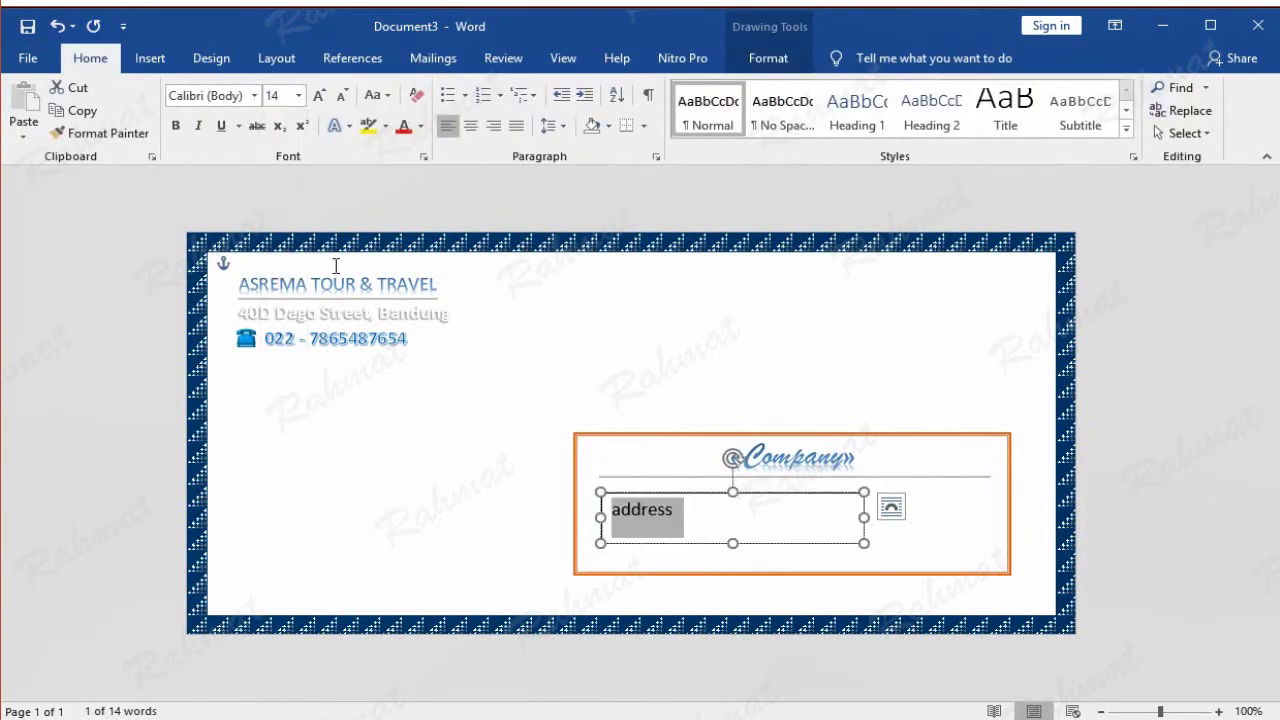
left_click(883, 373)
Replace the word 'address' with the «Address» merge field
left_click(696, 516)
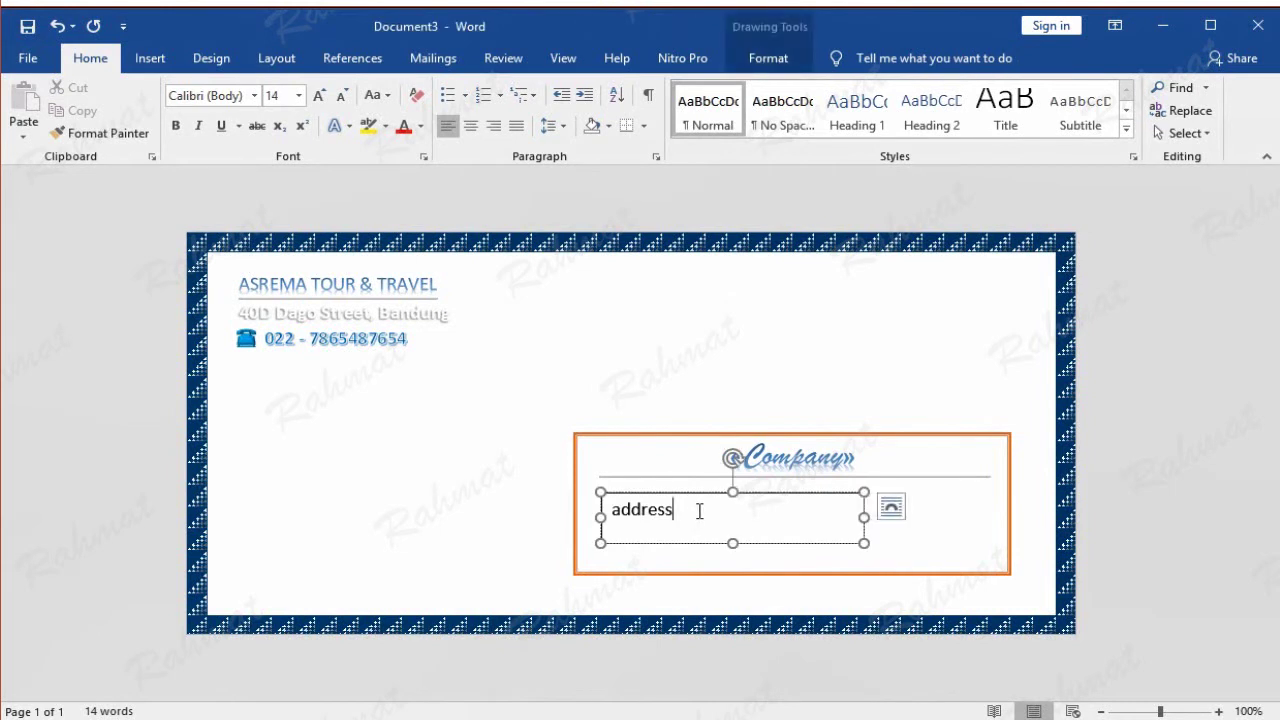
double_click(643, 511)
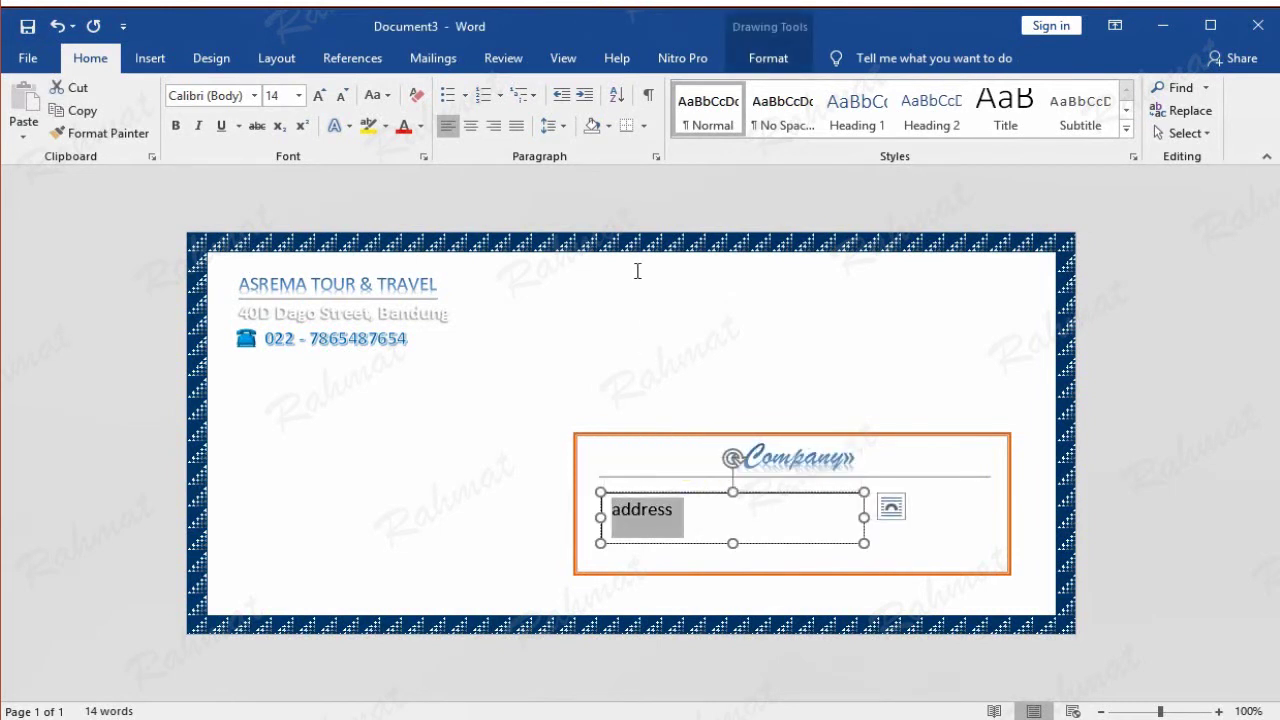
left_click(428, 60)
left_click(555, 136)
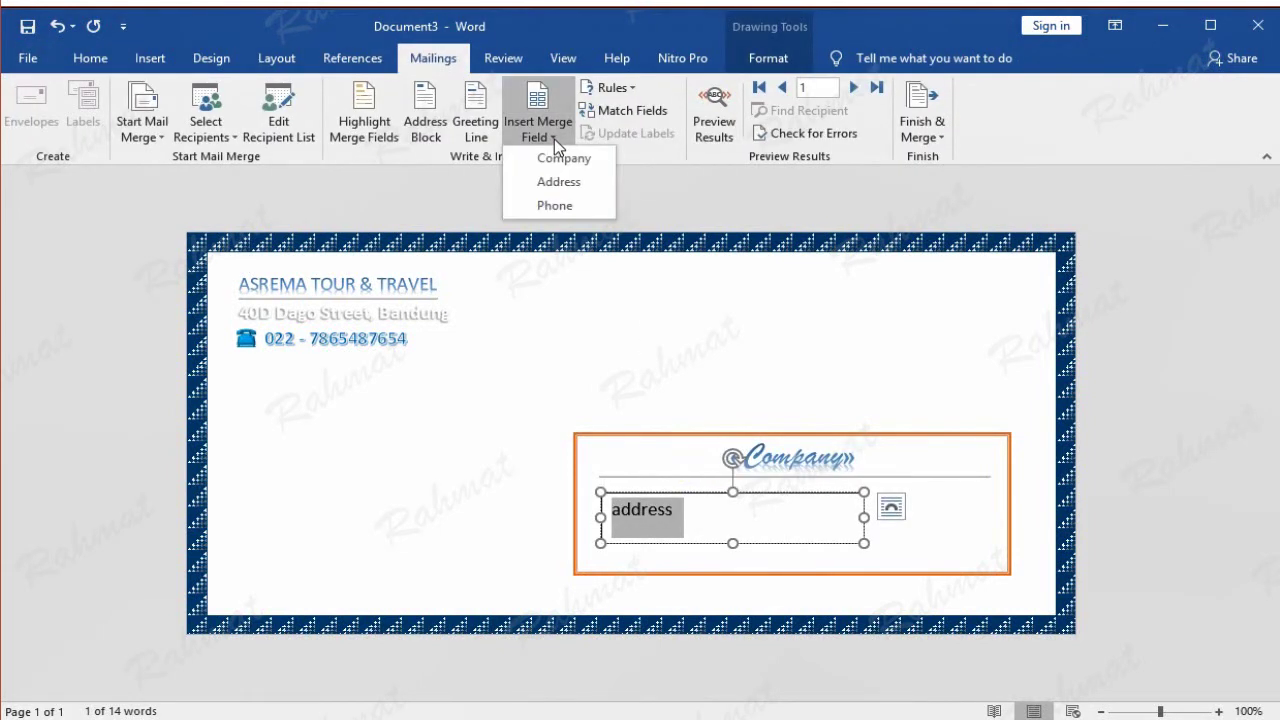
left_click(558, 181)
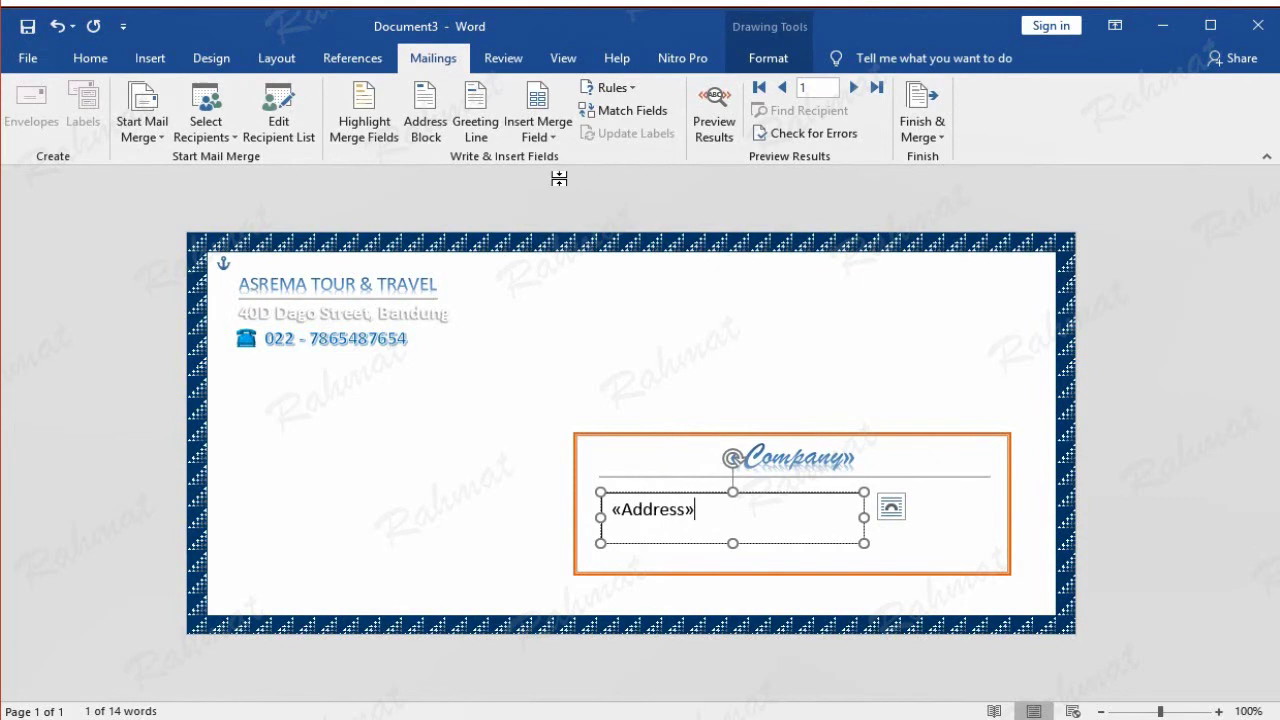
Give the address box no fill and no outline, and nudge it up and left
left_click(708, 497)
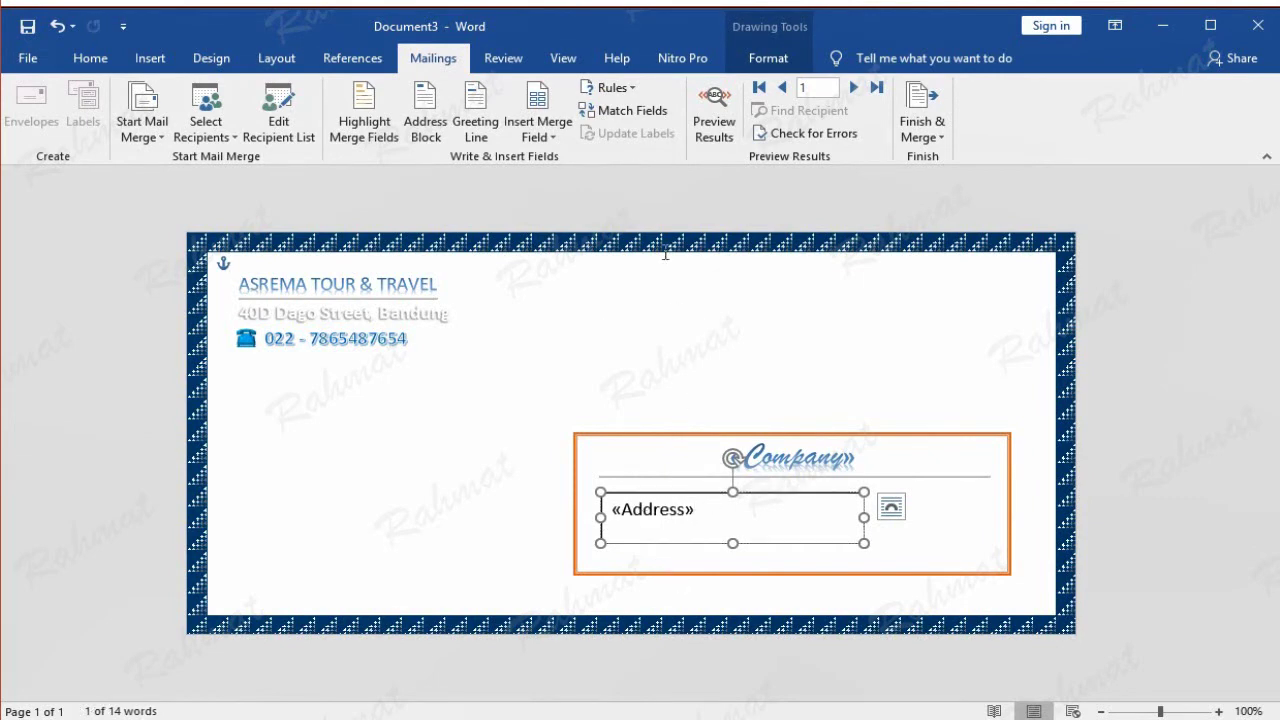
left_click(765, 59)
left_click(463, 87)
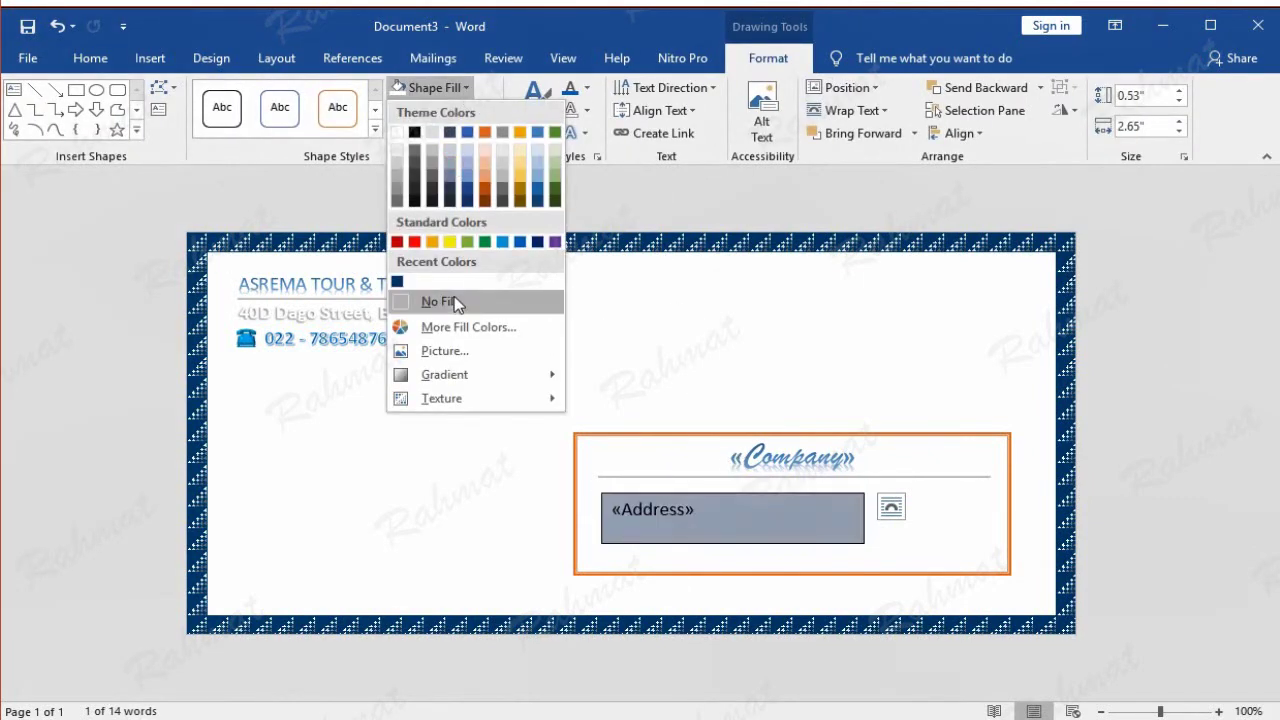
left_click(452, 298)
left_click(490, 110)
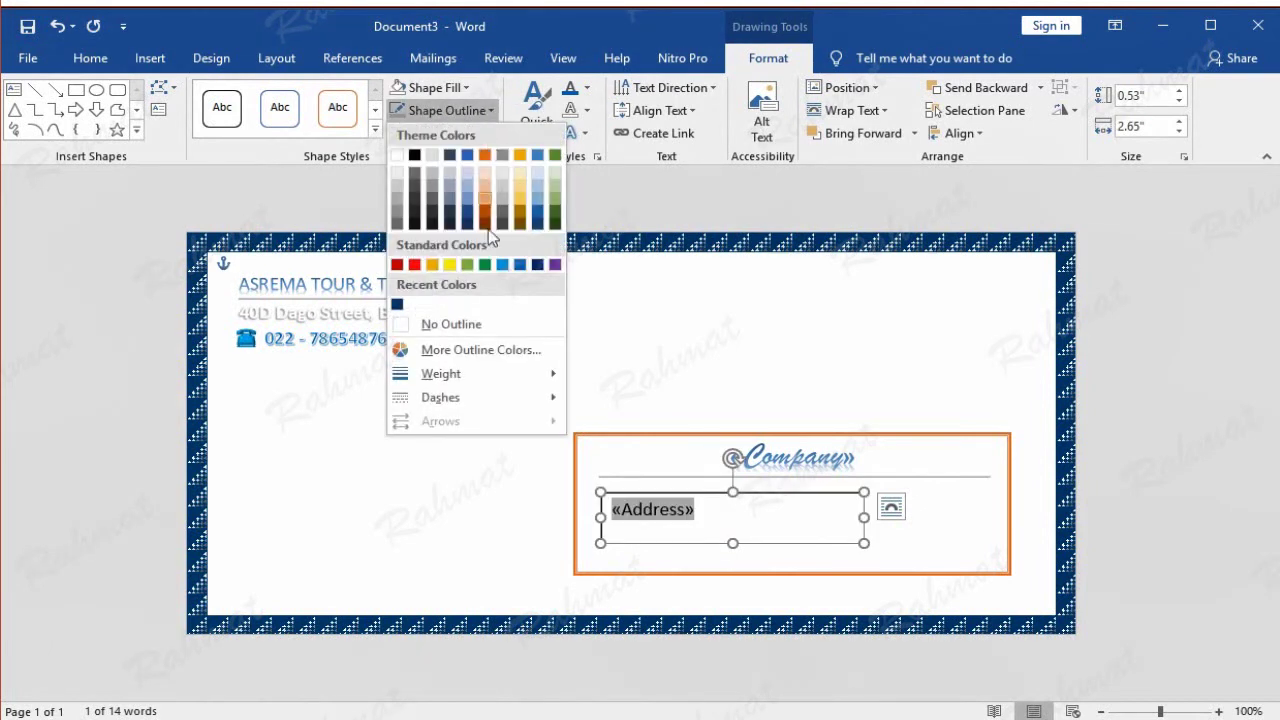
left_click(485, 319)
left_click_drag(773, 497, 758, 476)
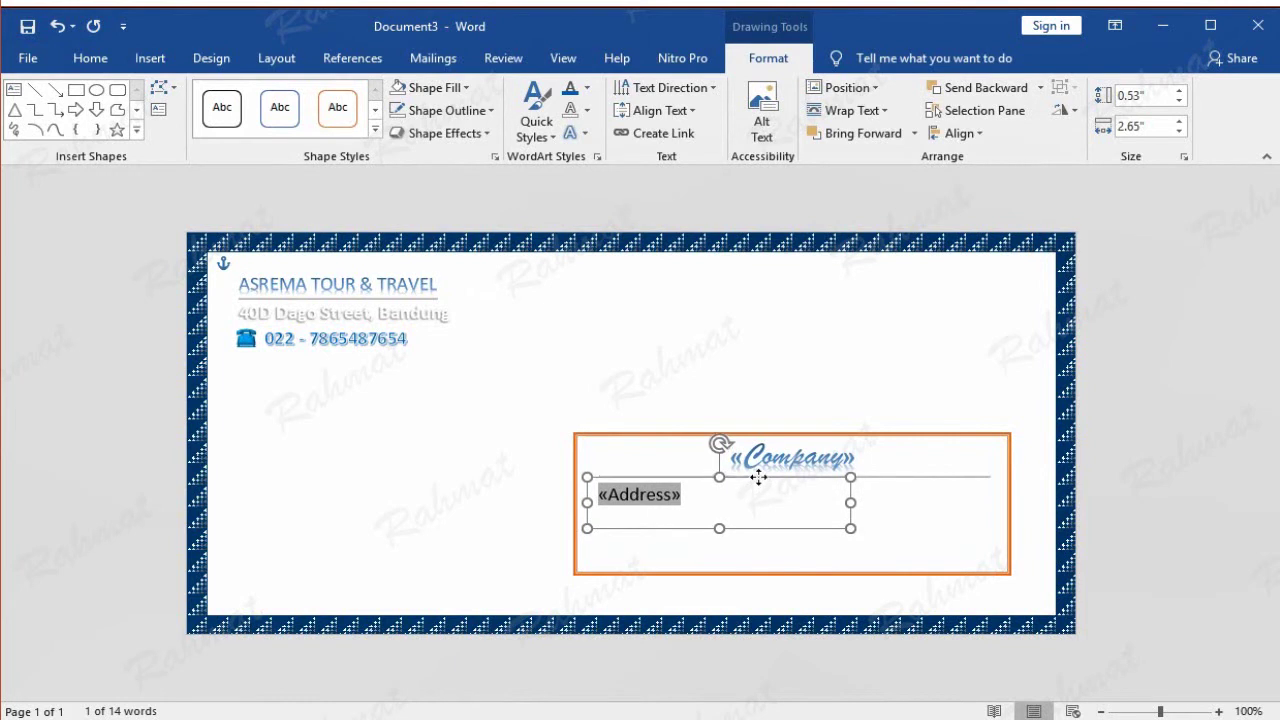
left_click(1108, 451)
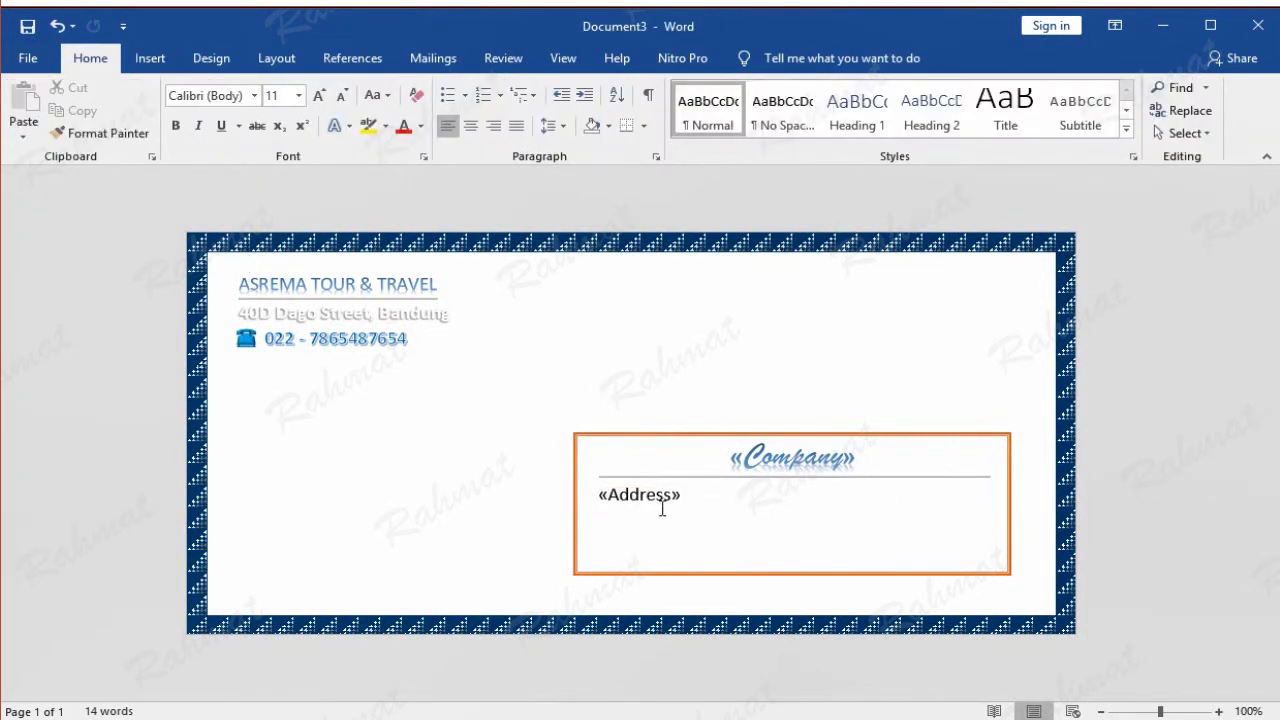
Draw a small text box just below «Address»
left_click(150, 58)
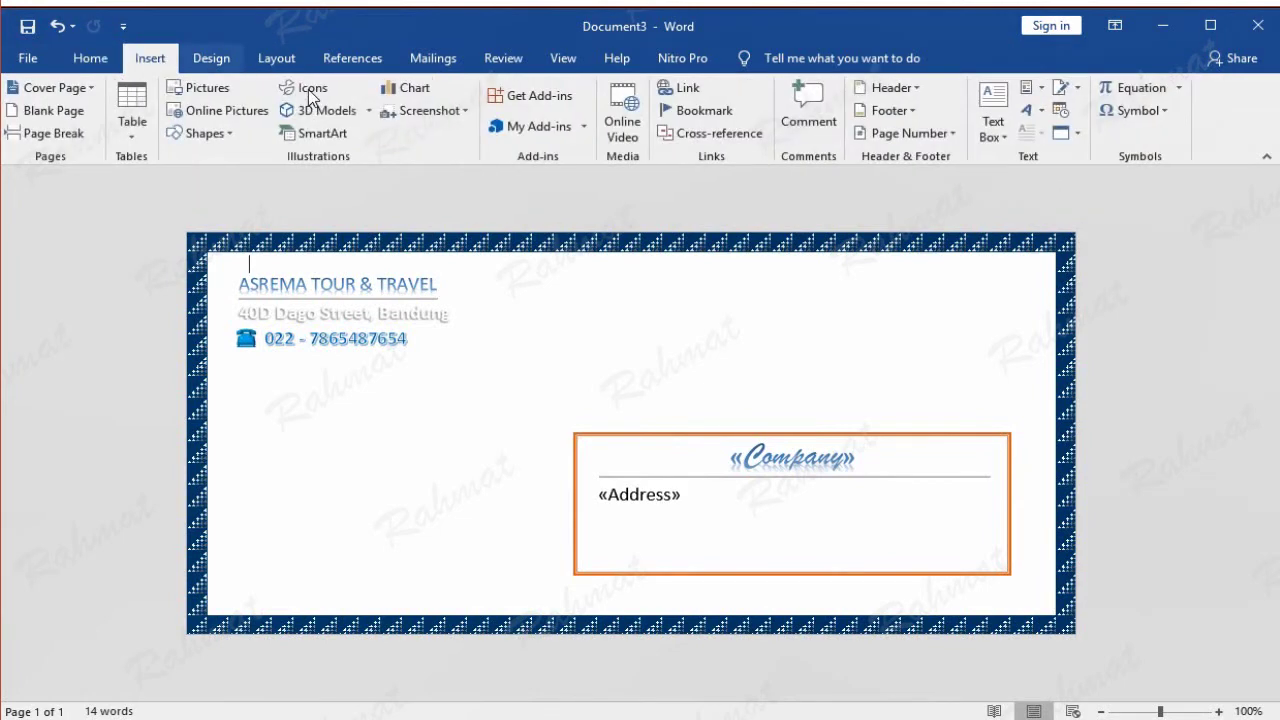
left_click(1003, 137)
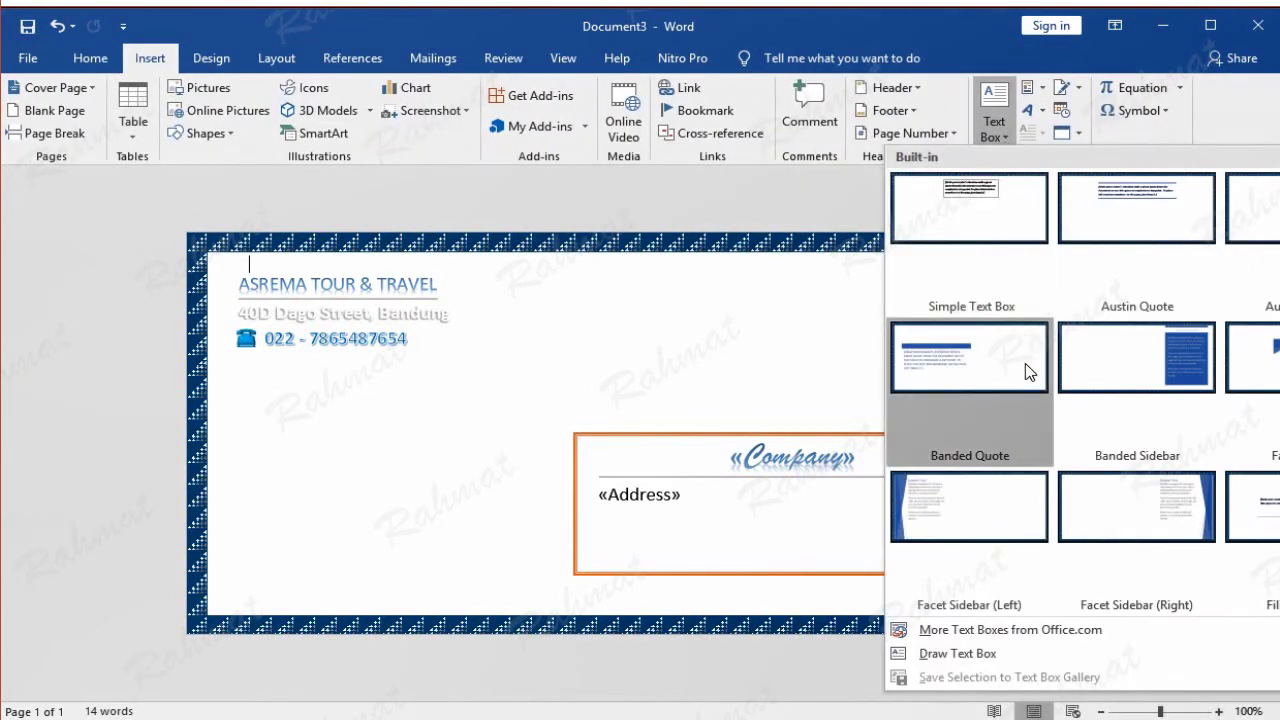
left_click(956, 656)
left_click_drag(601, 517, 644, 552)
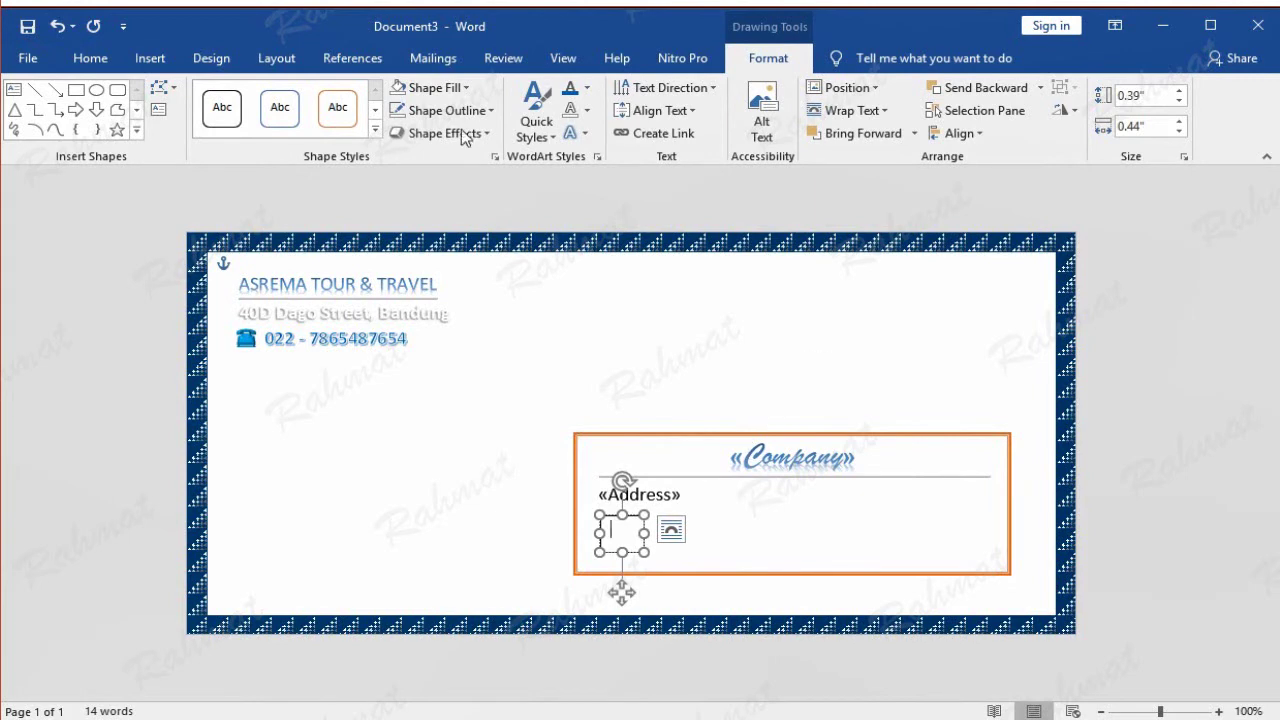
Insert the Webdings telephone symbol (code 201) into the new text box
left_click(152, 60)
left_click(1134, 110)
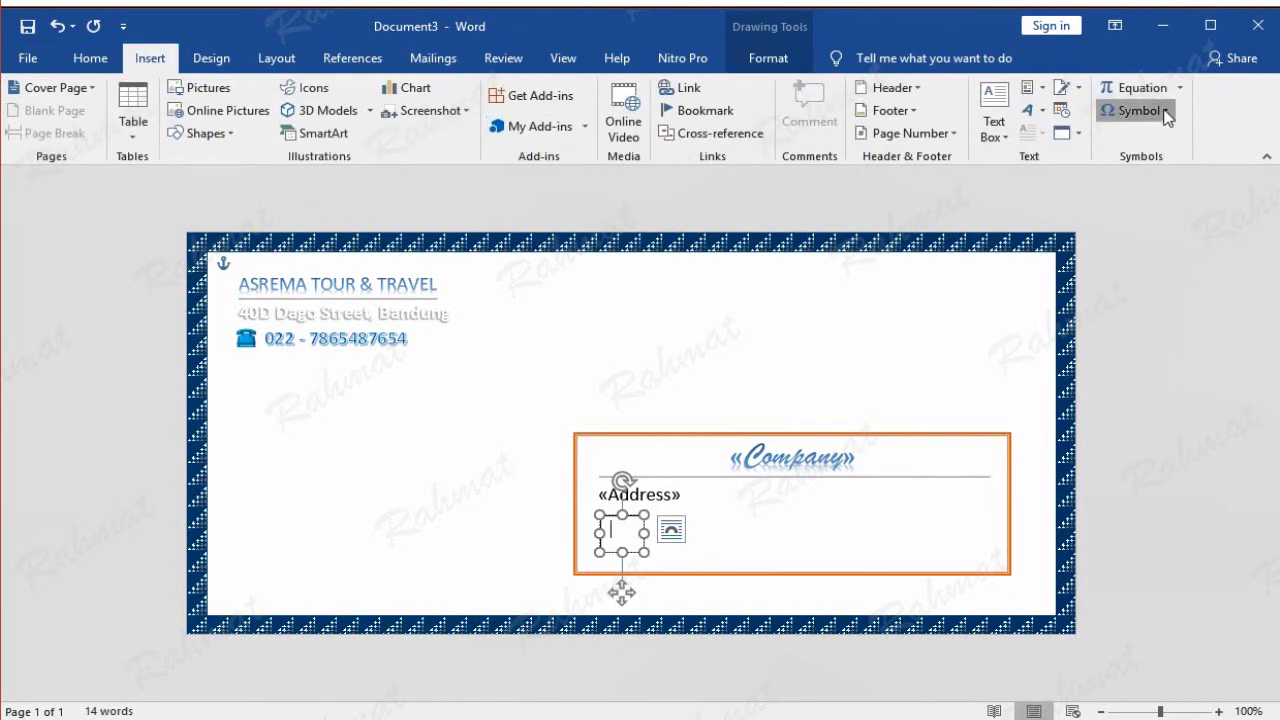
left_click(1153, 252)
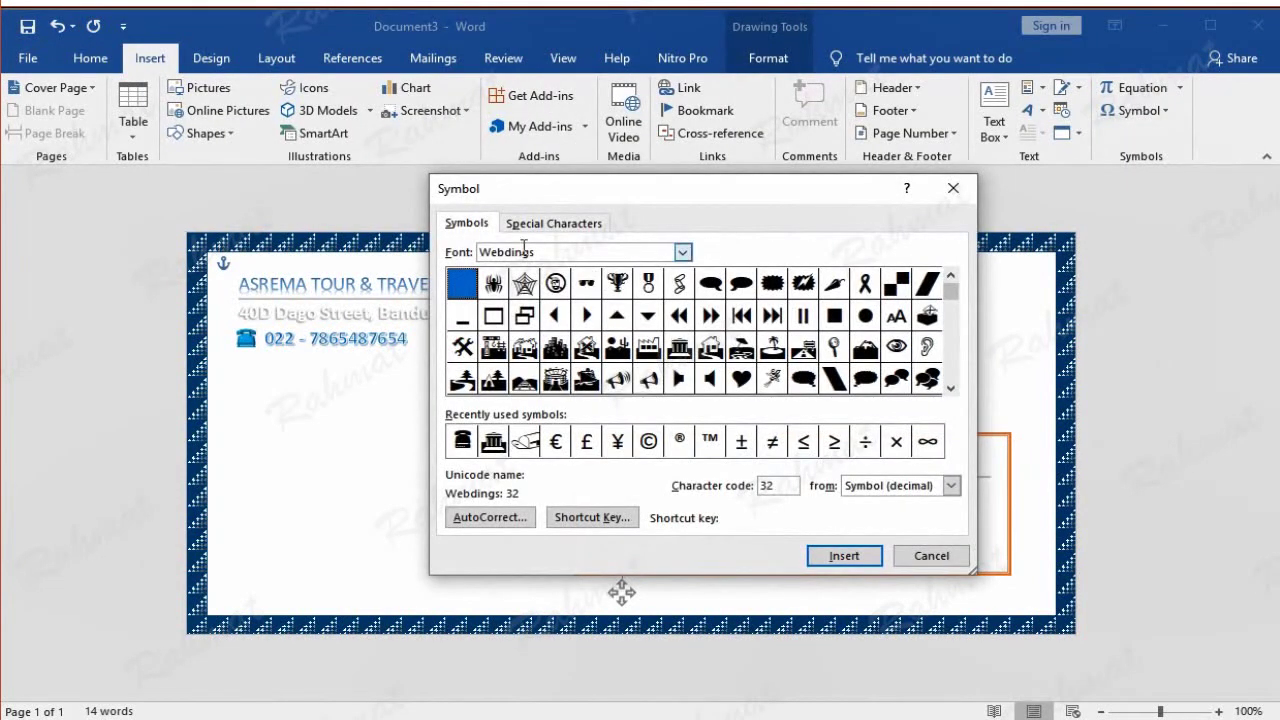
left_click(951, 389)
left_click(951, 389)
left_click(951, 389)
left_click(951, 389)
left_click(951, 389)
left_click(951, 389)
left_click(951, 389)
left_click(951, 389)
left_click(741, 346)
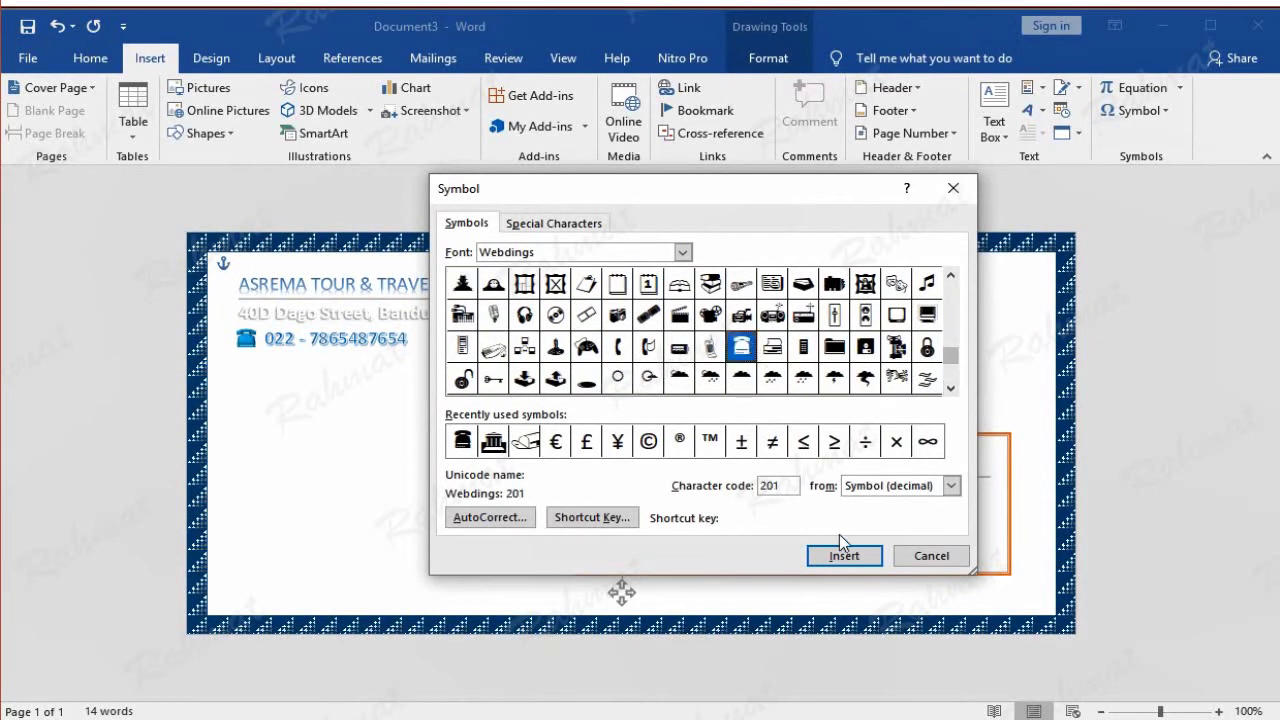
left_click(845, 555)
left_click(930, 555)
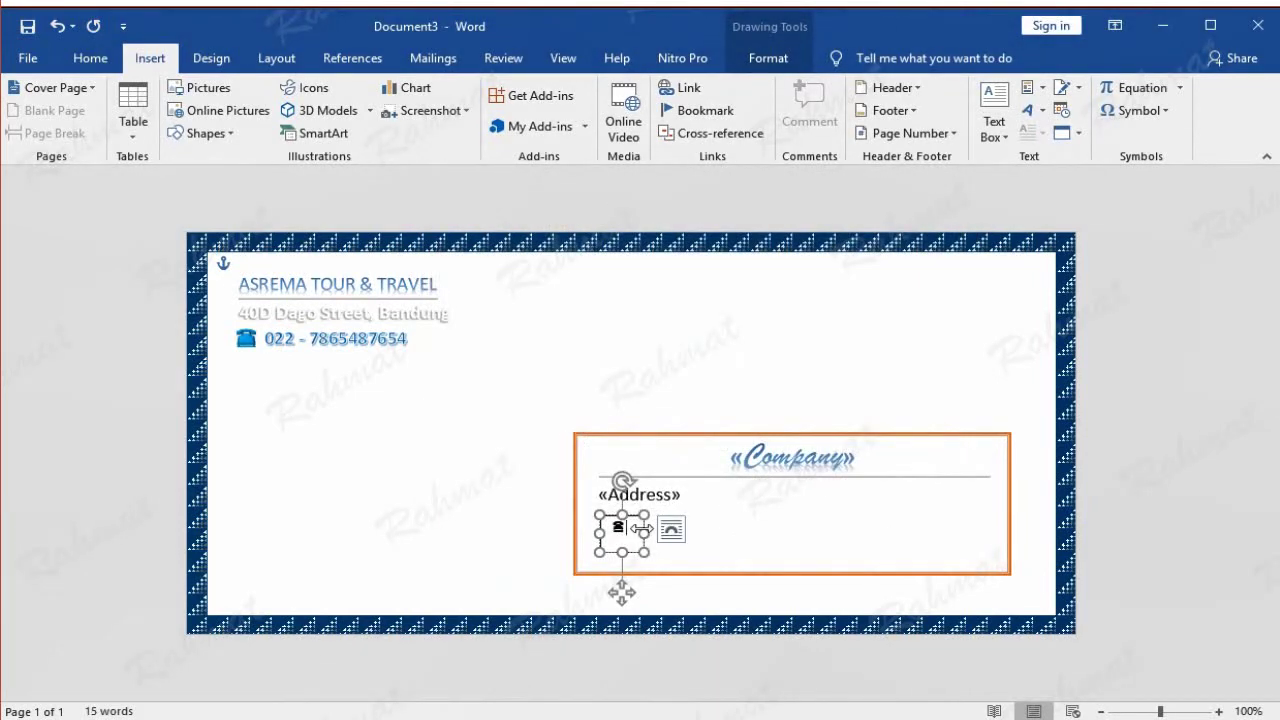
Make the telephone symbol 26 pt and blue with a bevel text effect
left_click_drag(605, 536, 630, 530)
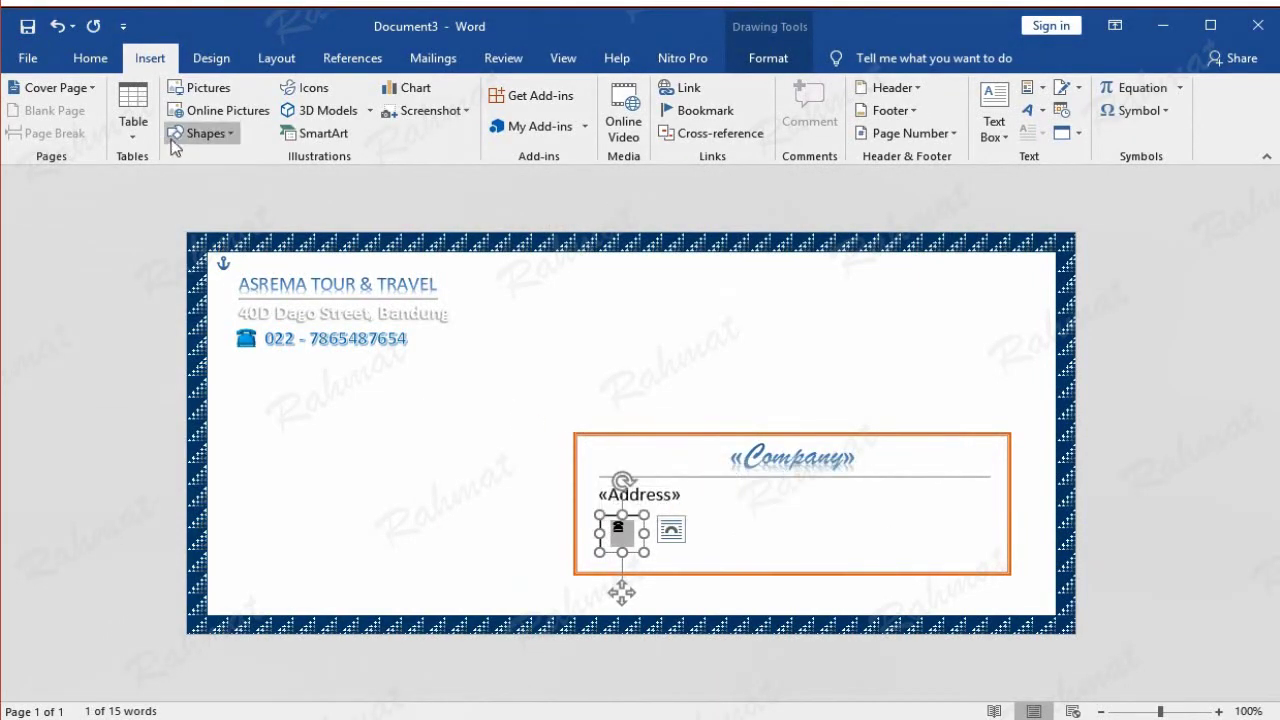
left_click(96, 60)
left_click(298, 95)
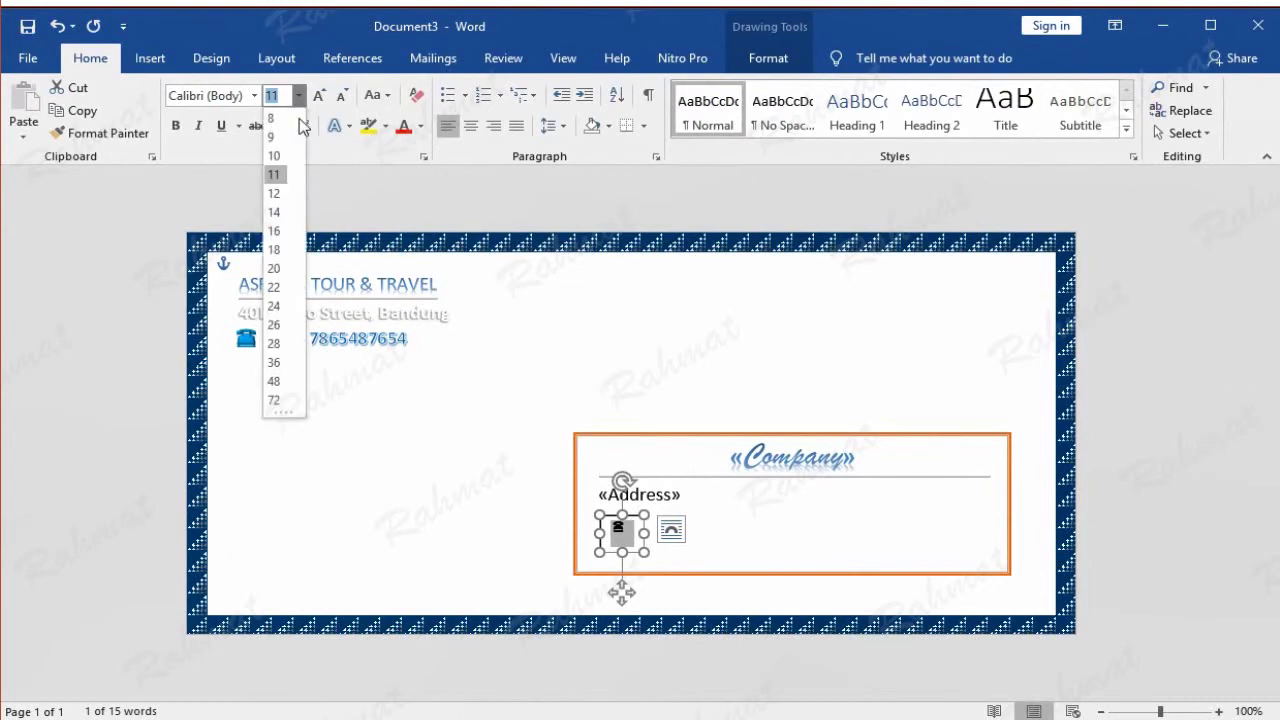
left_click(274, 325)
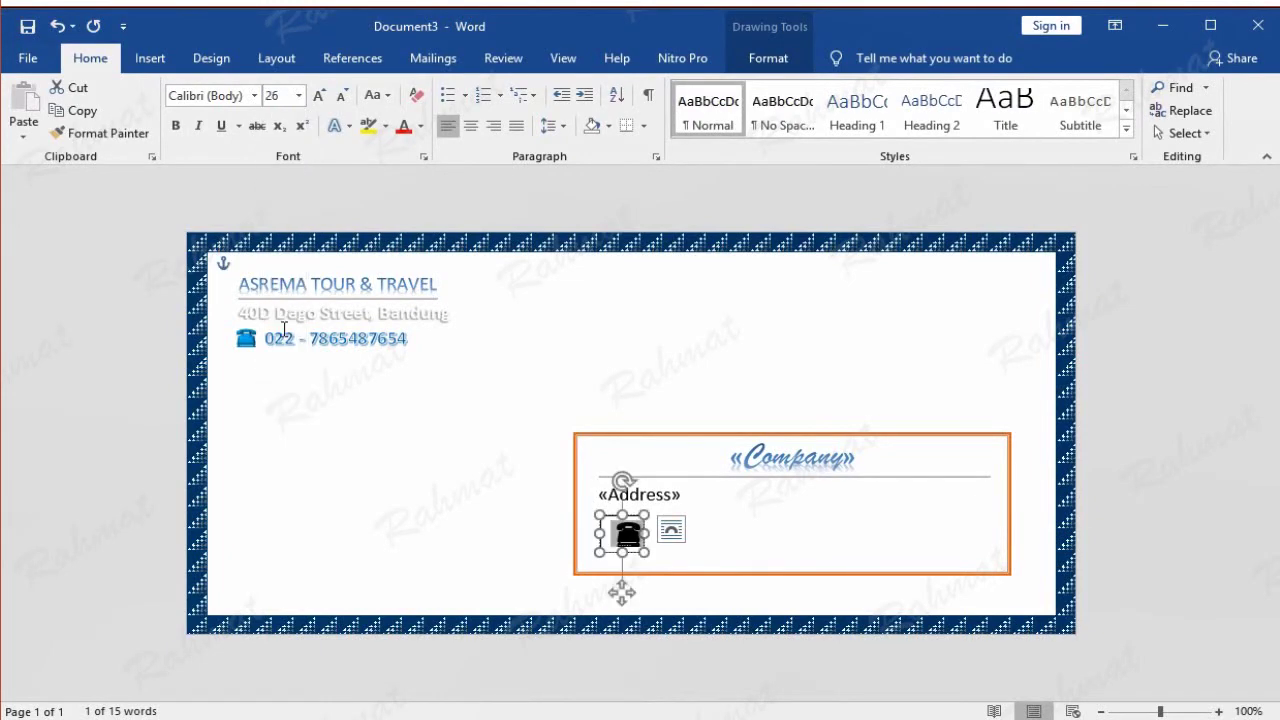
left_click(745, 60)
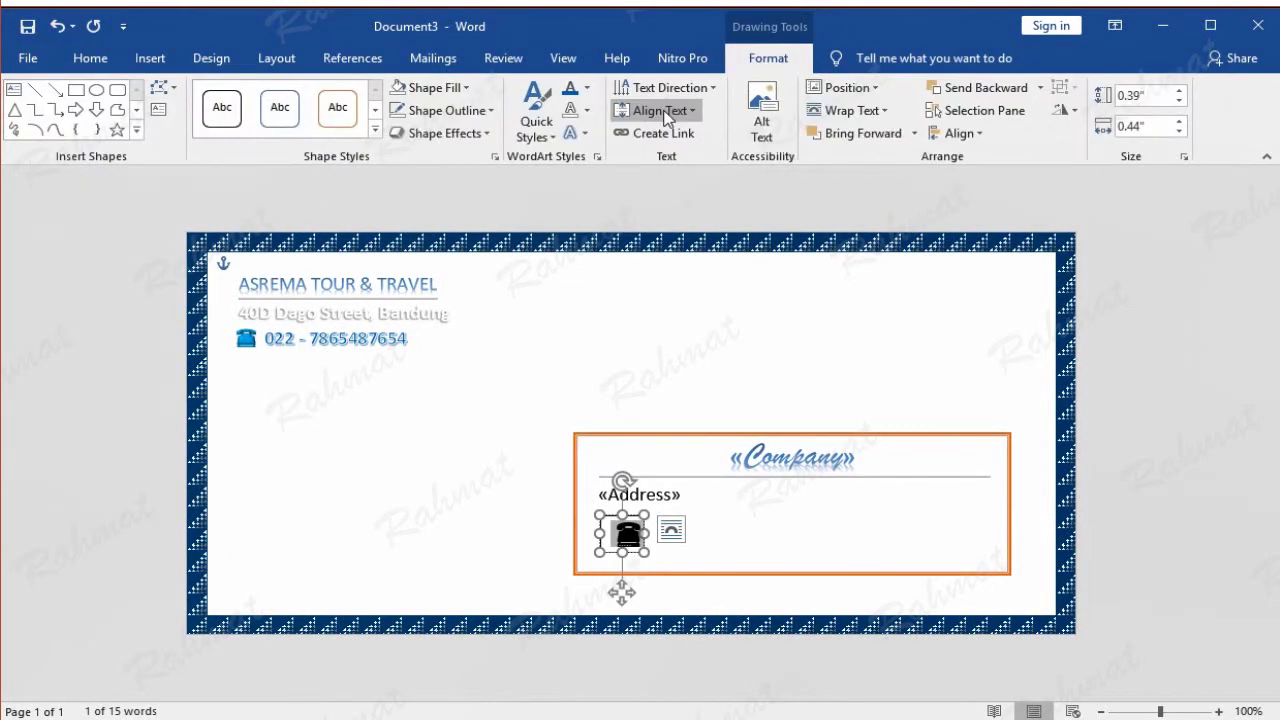
left_click(587, 88)
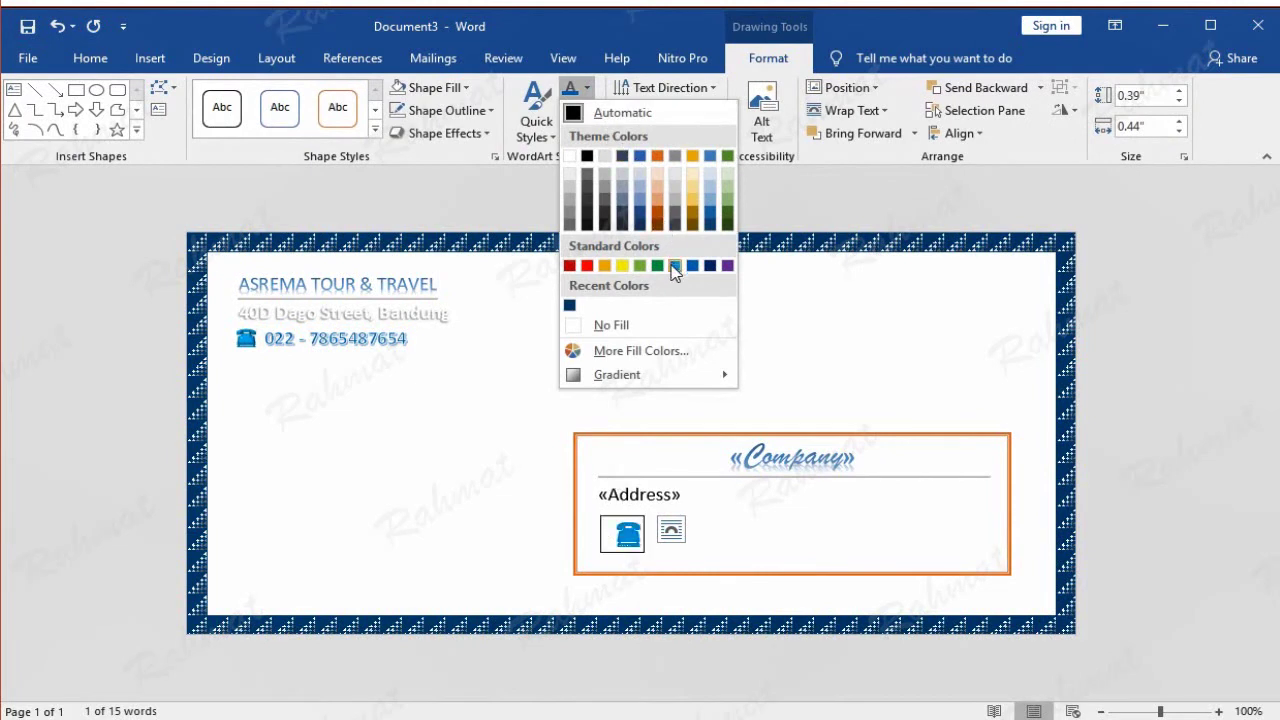
left_click(639, 207)
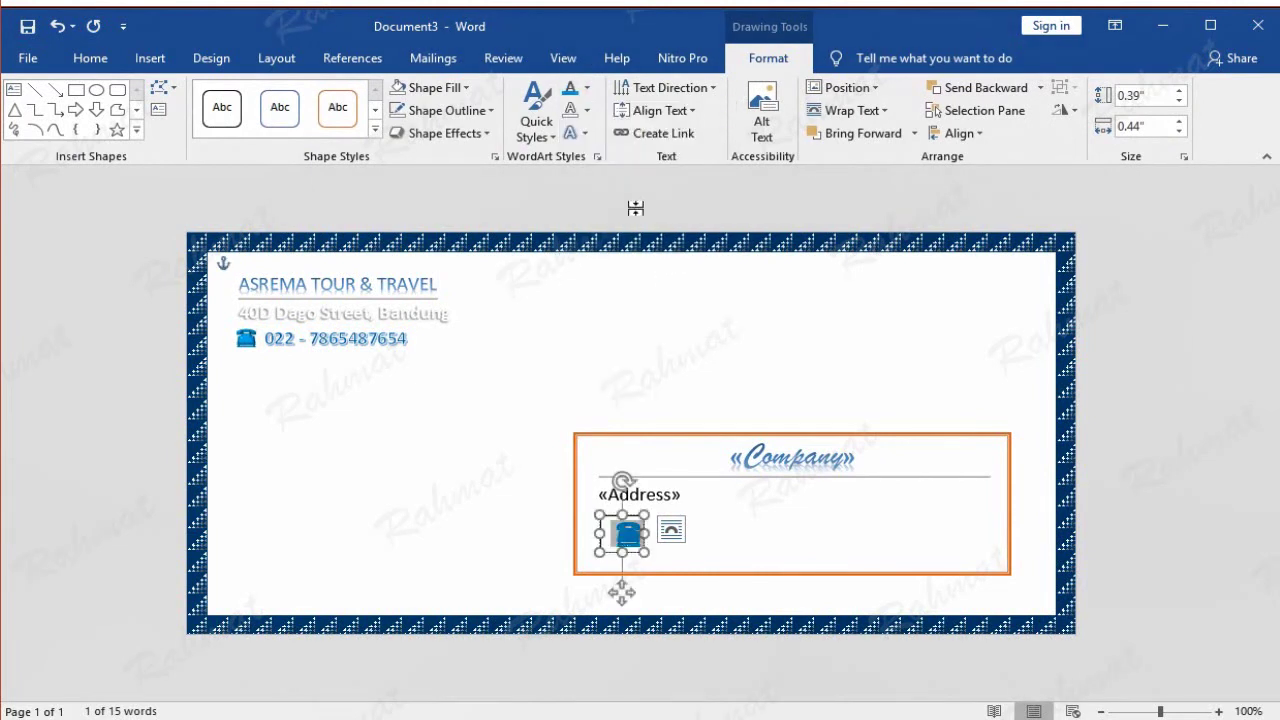
left_click(580, 133)
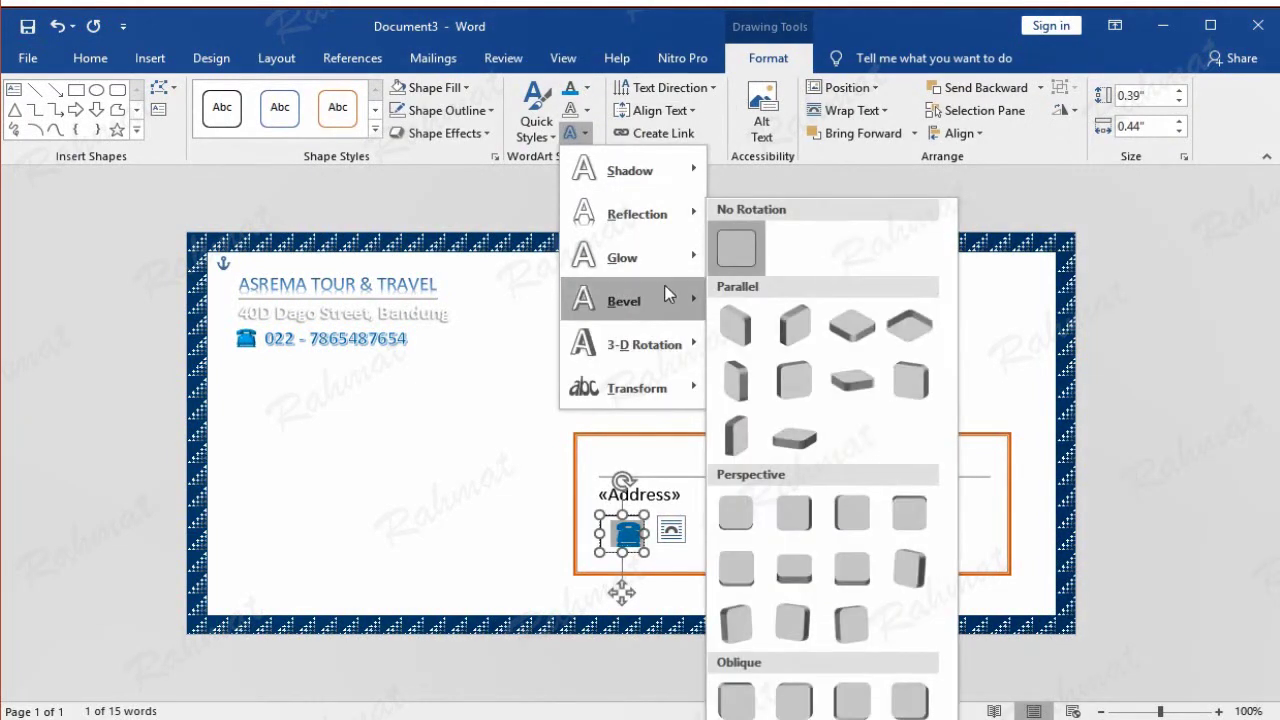
mouse_move(672, 315)
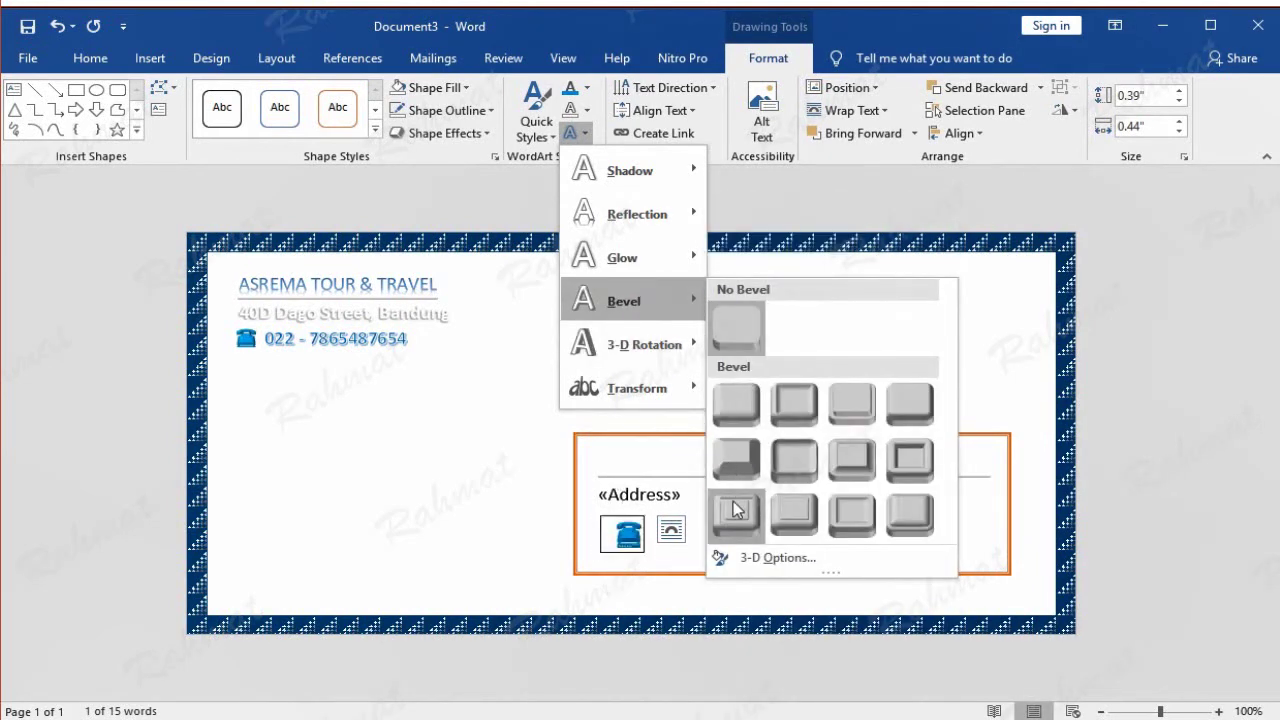
left_click(735, 401)
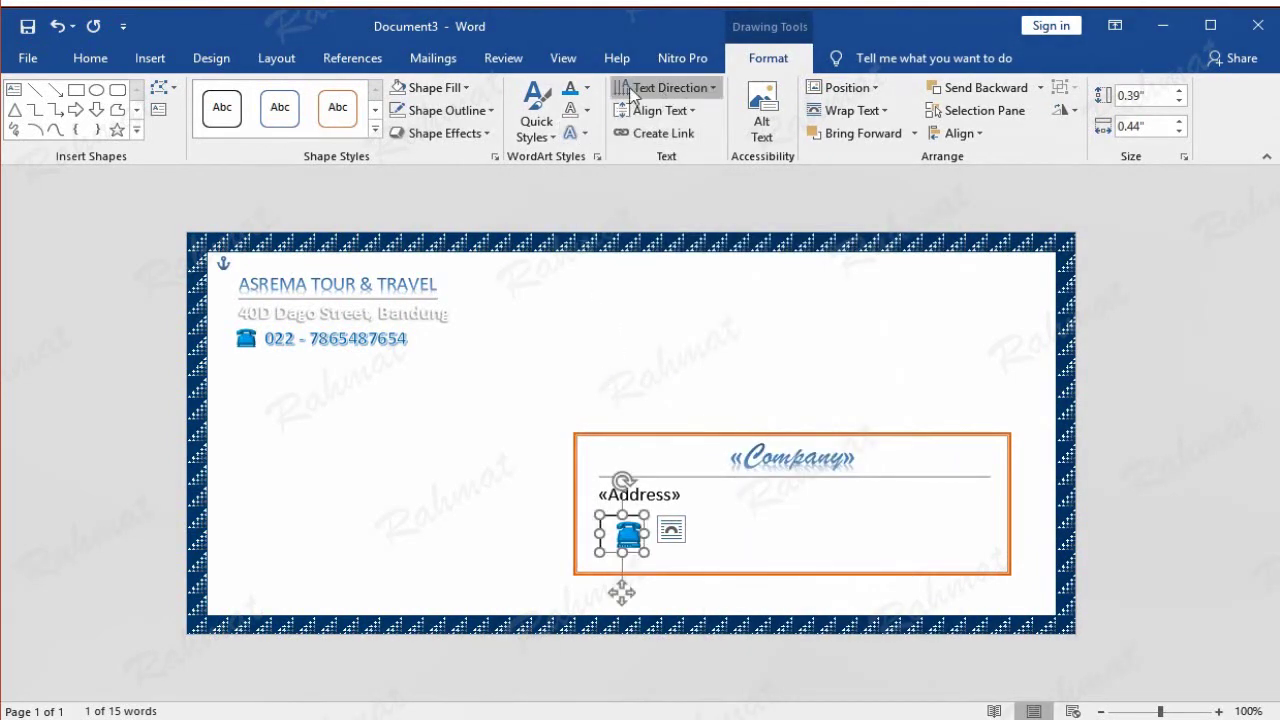
Remove the phone icon box's fill and outline and shift it slightly left
left_click(430, 87)
left_click(458, 304)
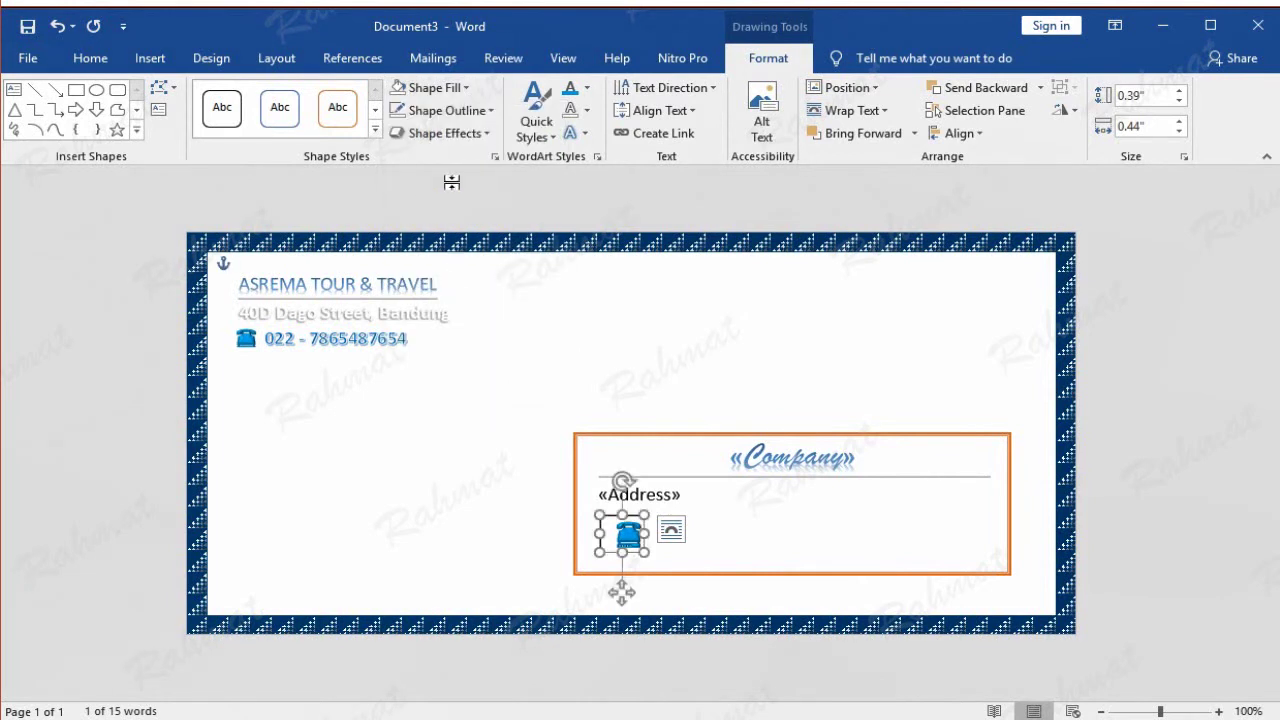
left_click(445, 110)
left_click(486, 326)
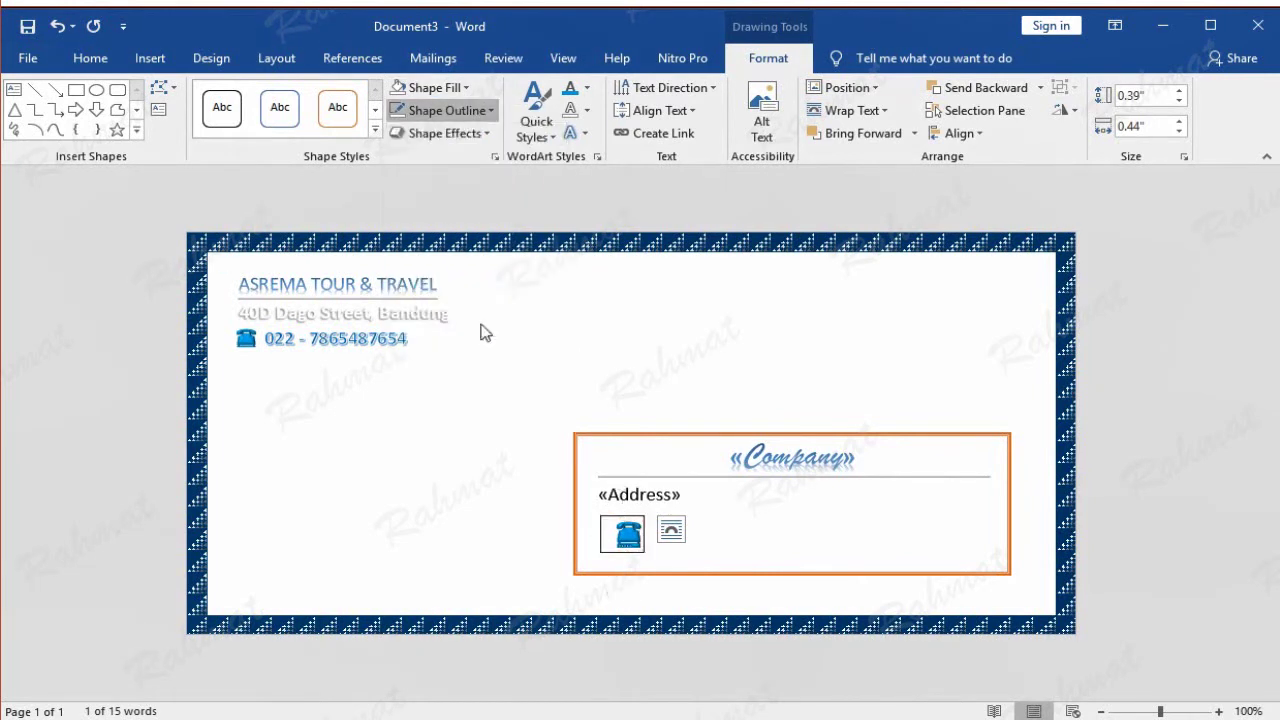
left_click_drag(620, 589, 601, 589)
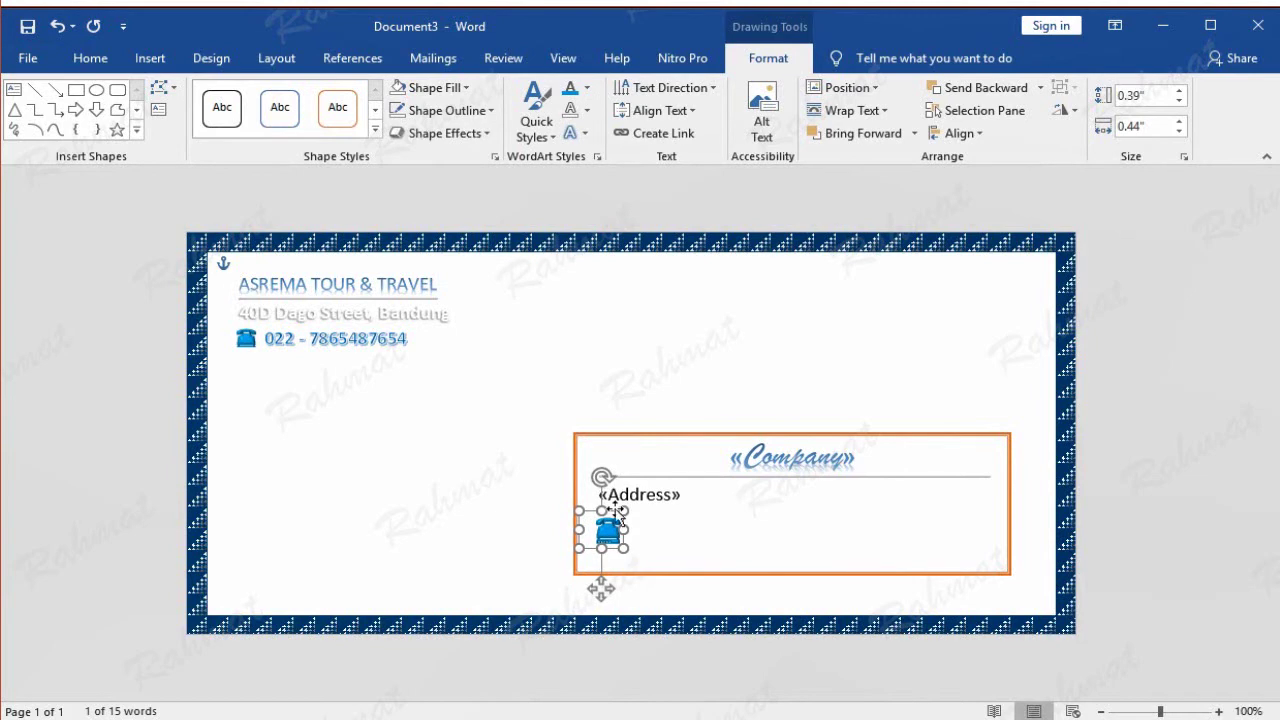
left_click(716, 310)
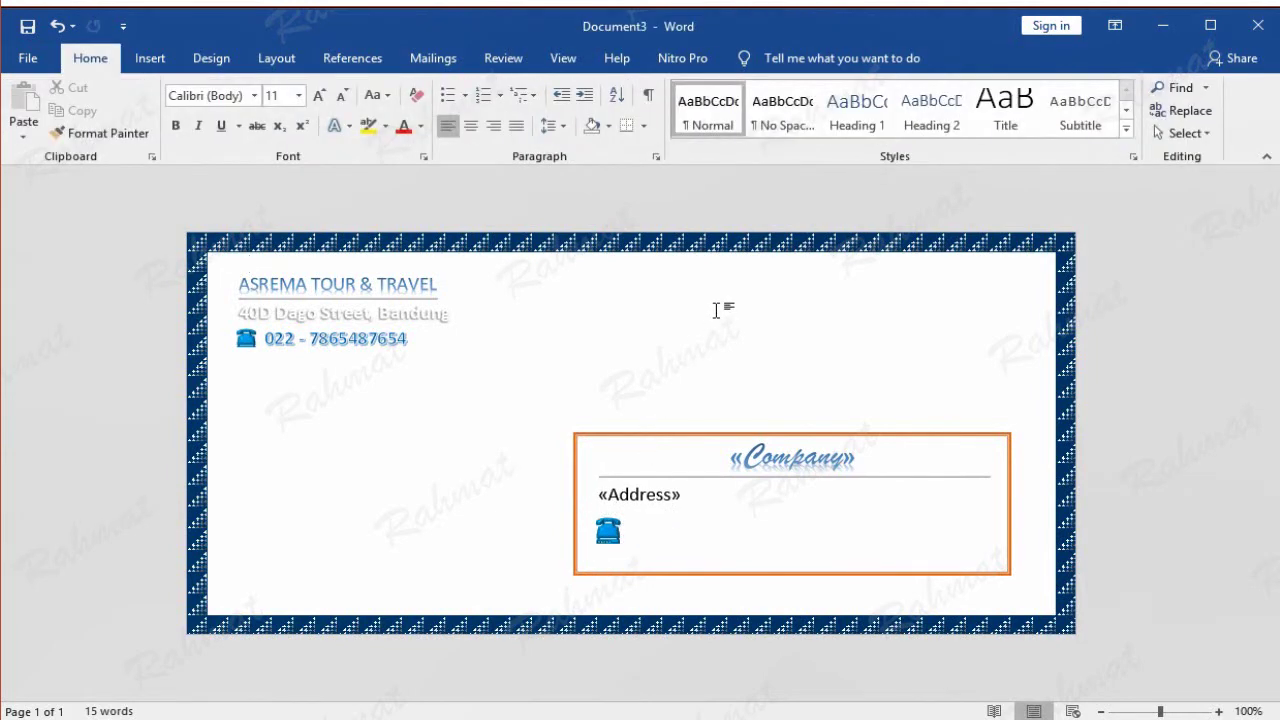
Insert a blue WordArt and move it into the recipient box beside the phone icon
left_click(152, 58)
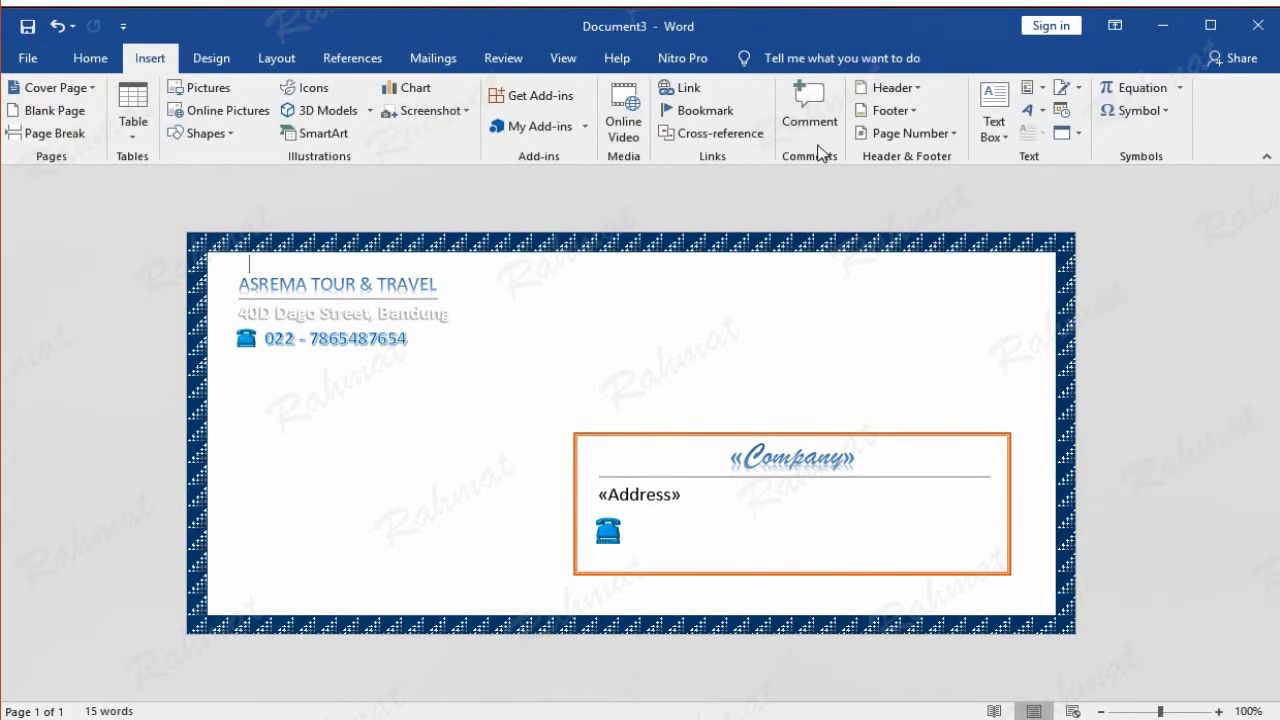
left_click(1030, 110)
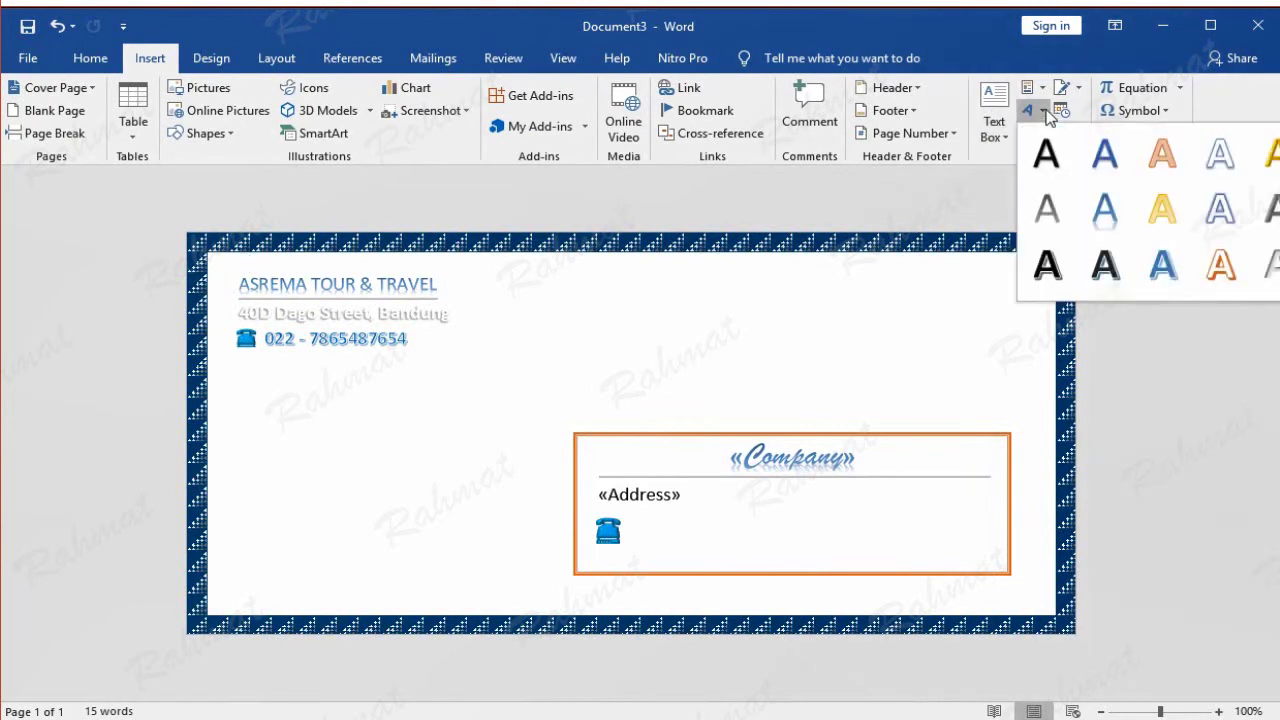
left_click(1104, 170)
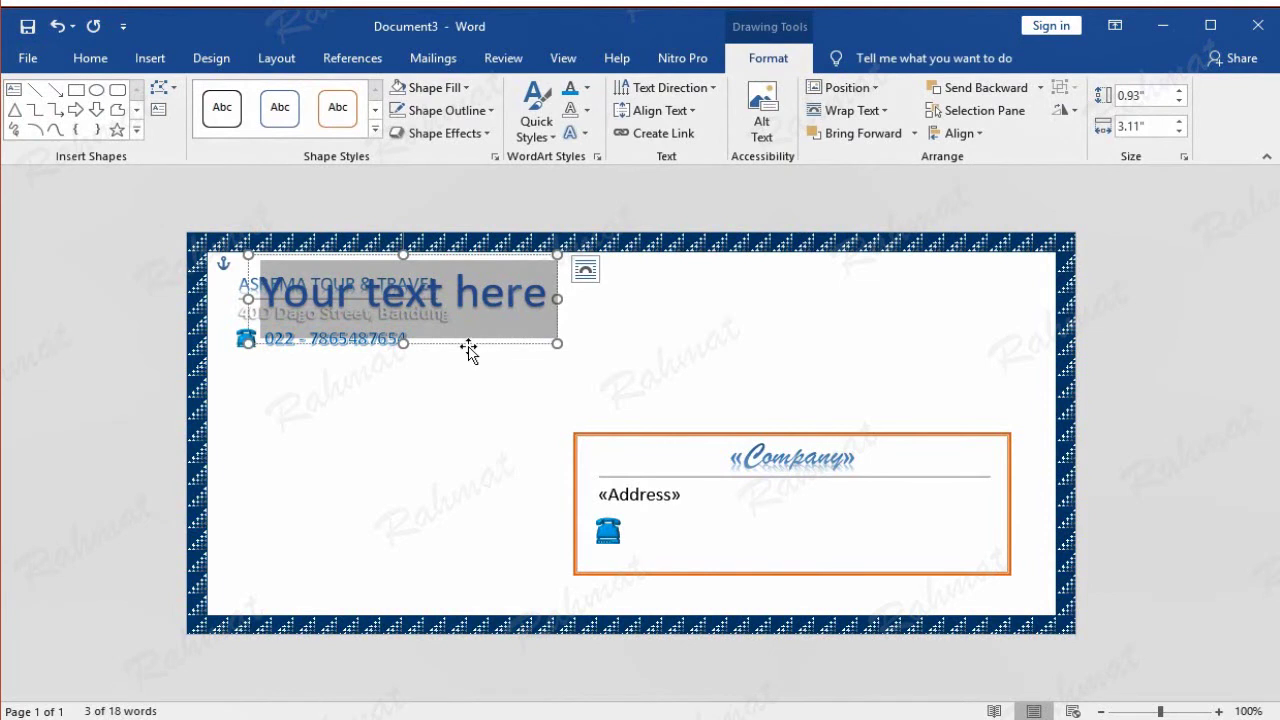
left_click_drag(480, 351, 848, 581)
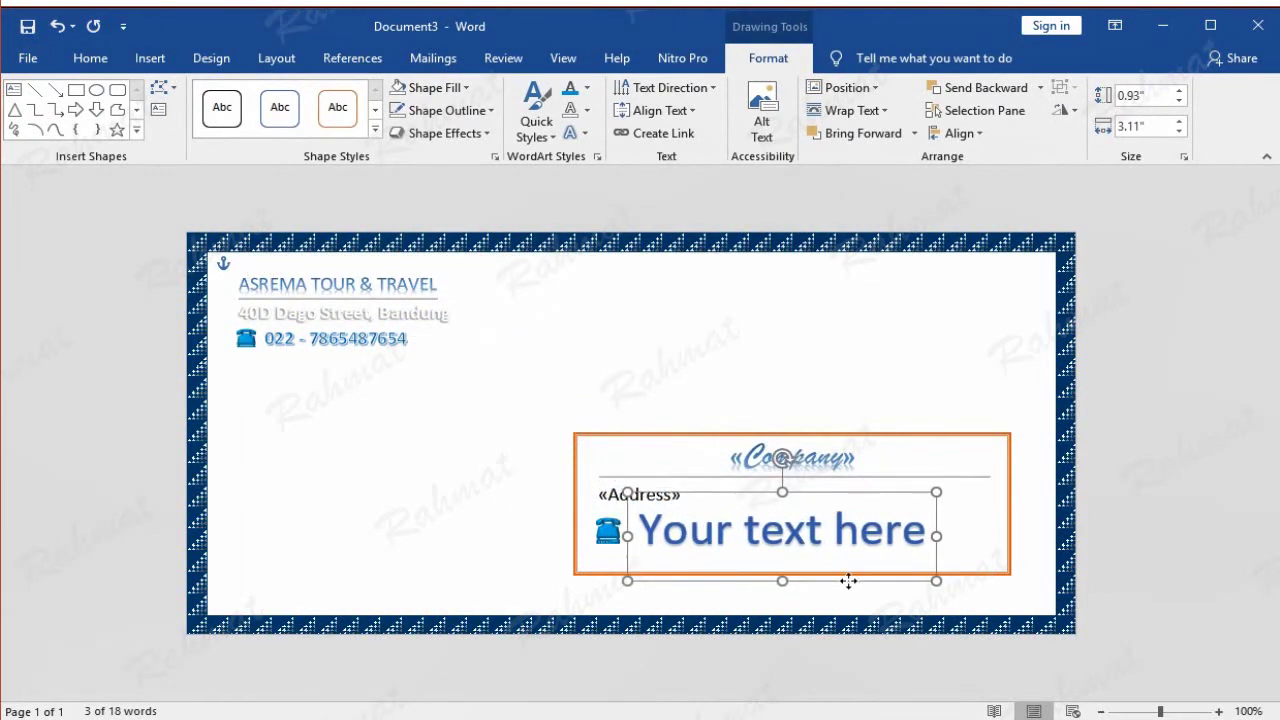
Replace the WordArt placeholder text with PHONE
triple_click(825, 531)
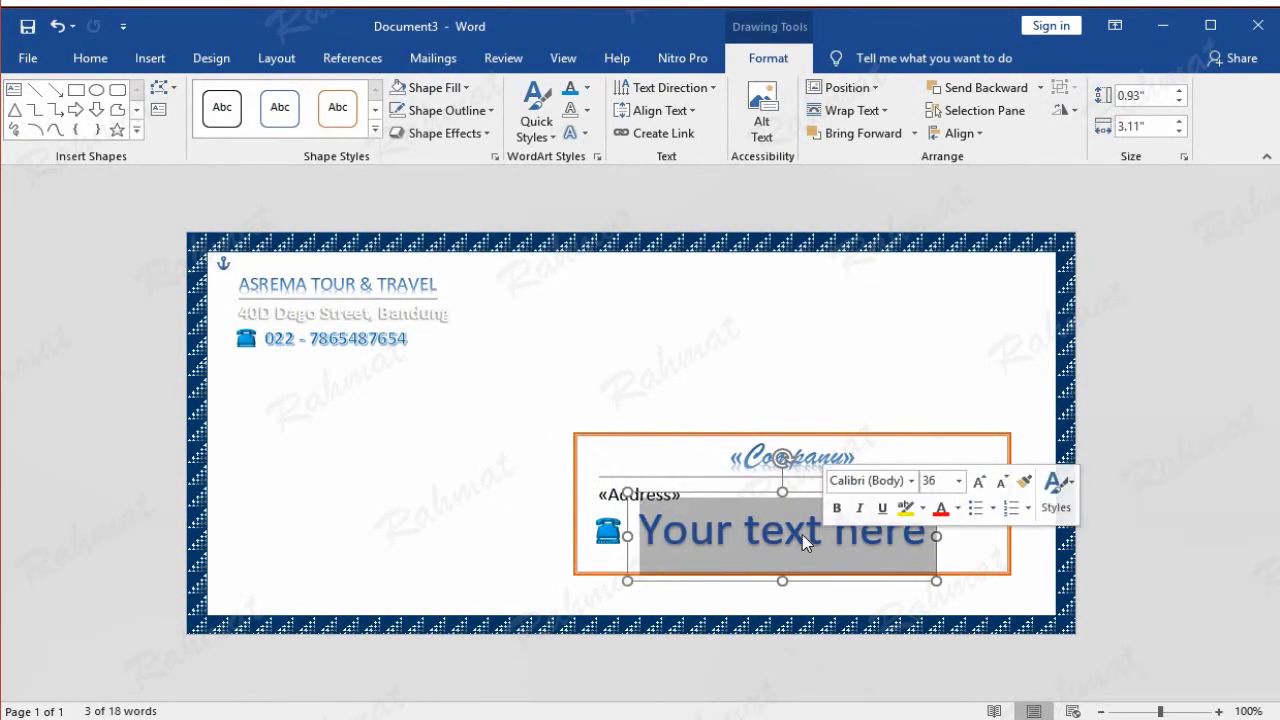
type("PHONE")
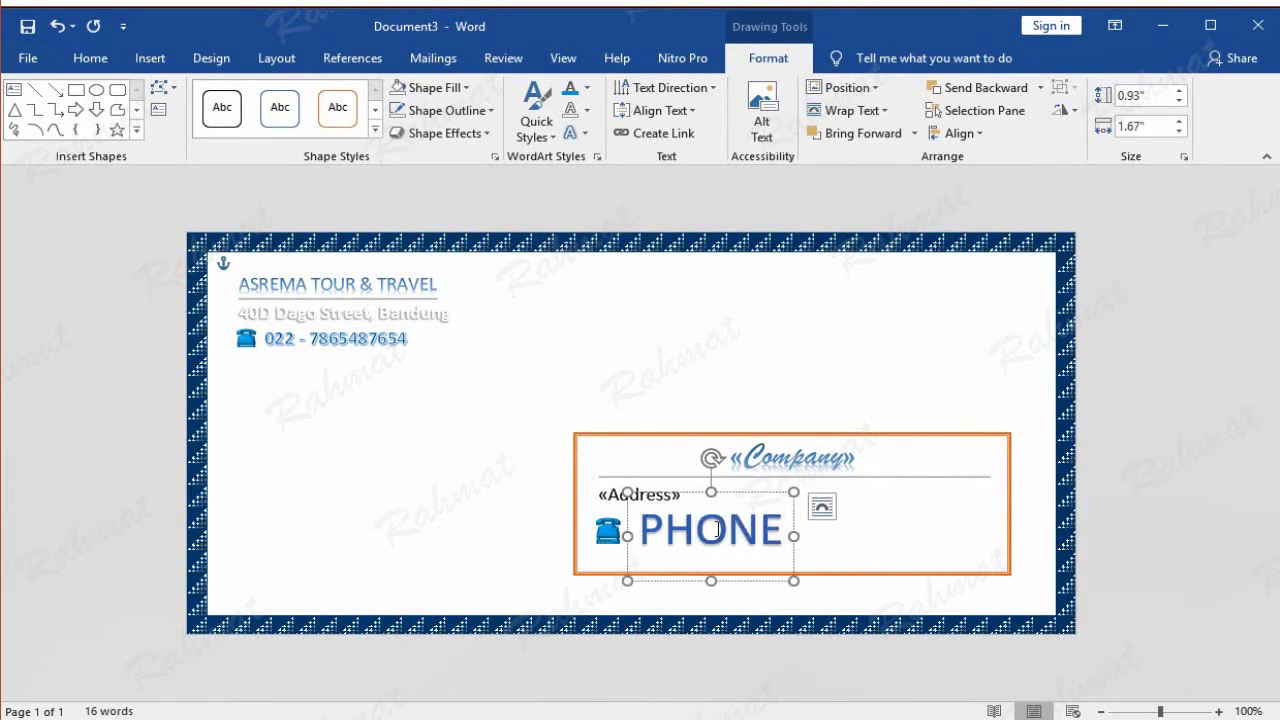
double_click(716, 530)
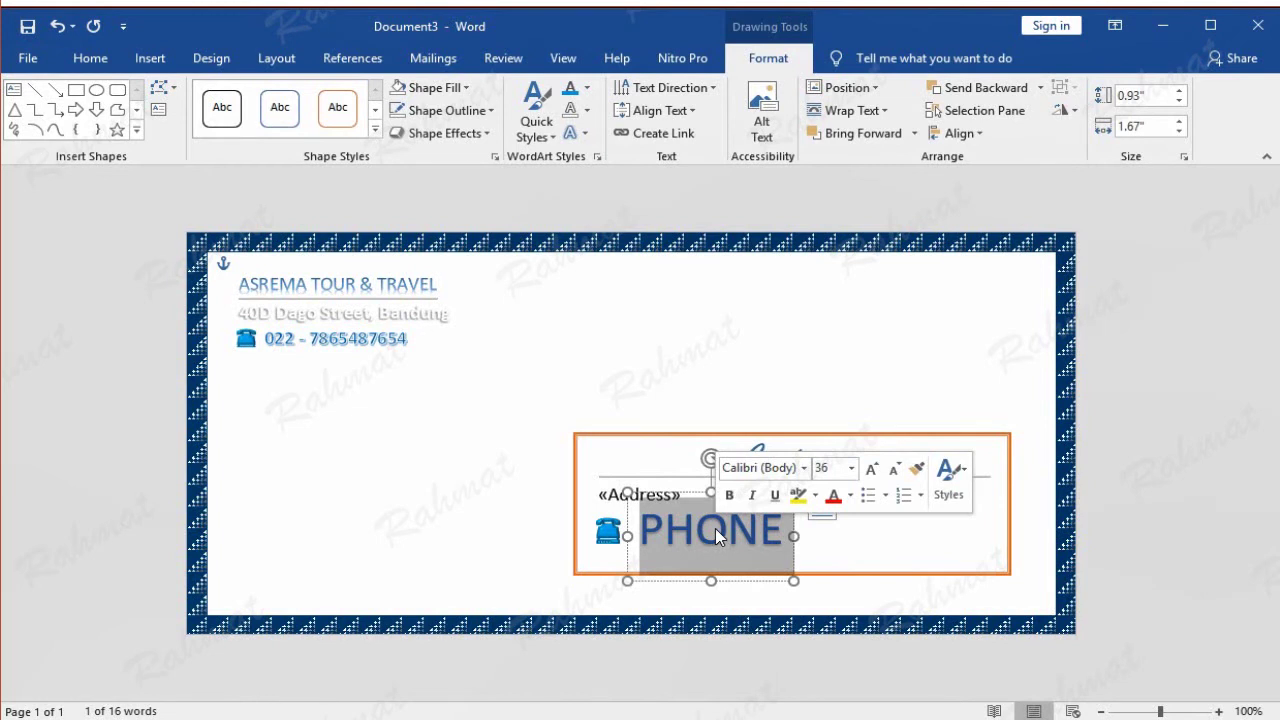
left_click(106, 66)
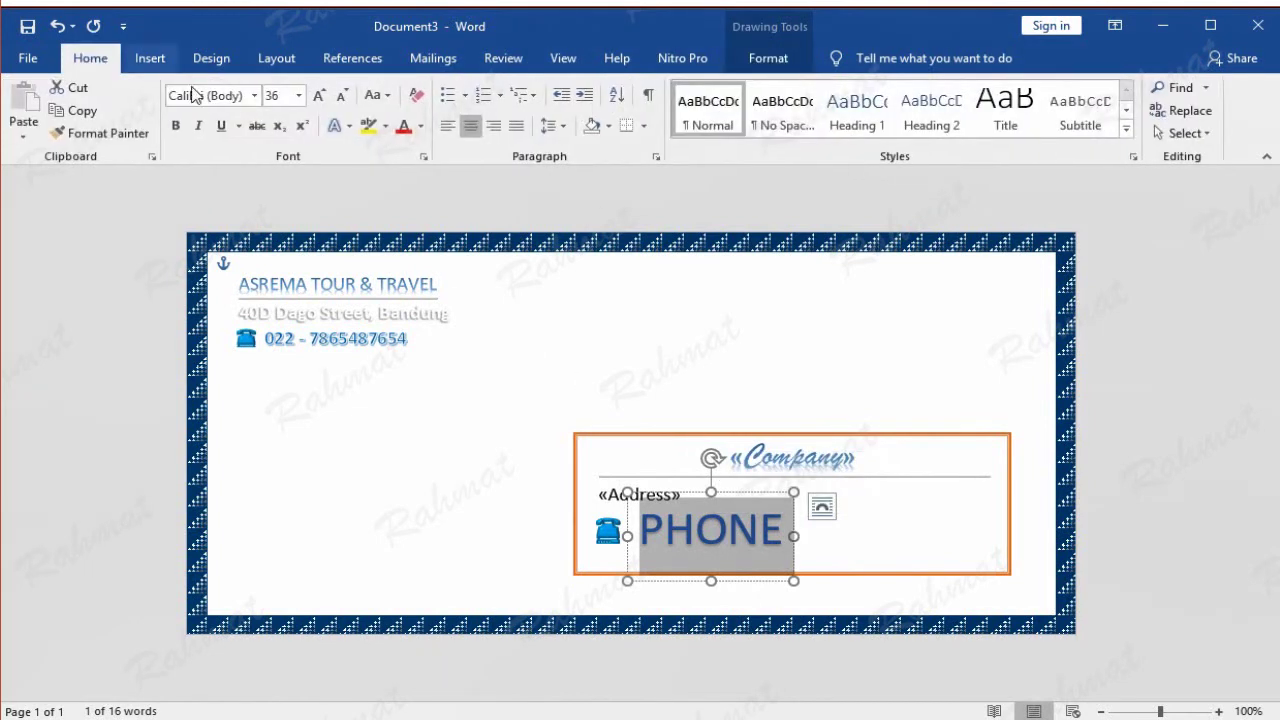
Set the PHONE WordArt text to 24 pt italic
left_click(298, 95)
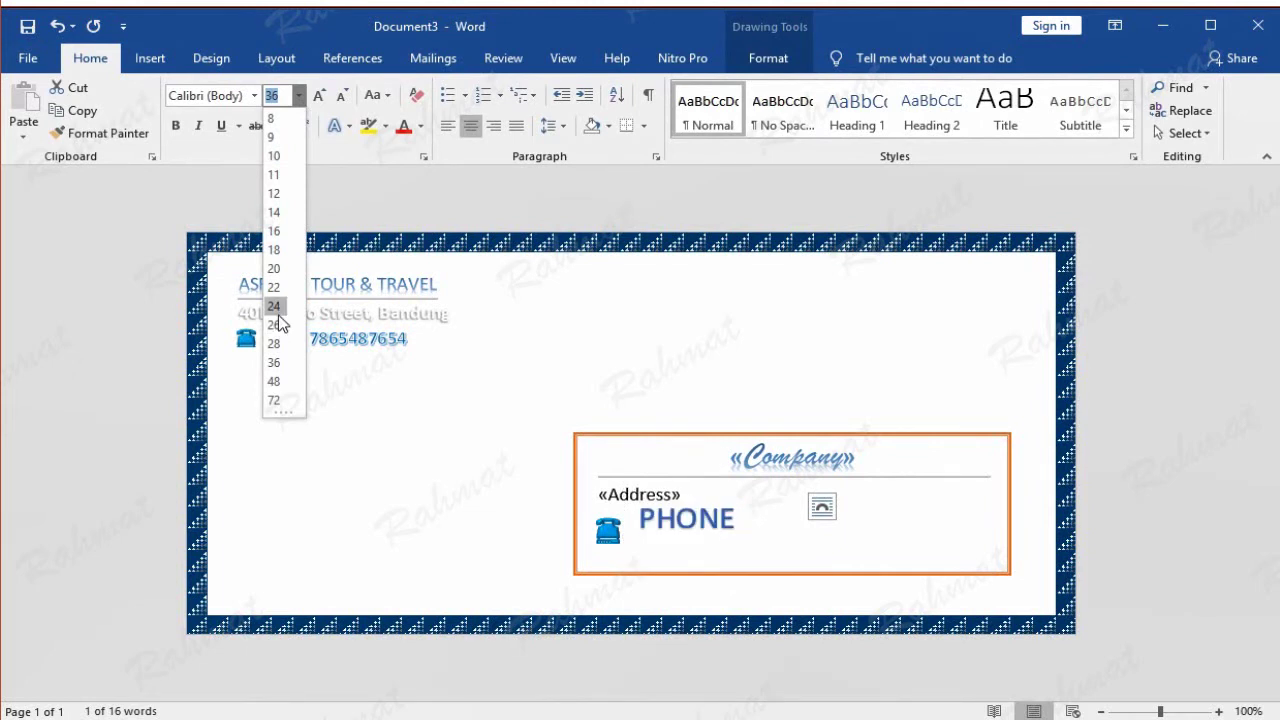
left_click(274, 306)
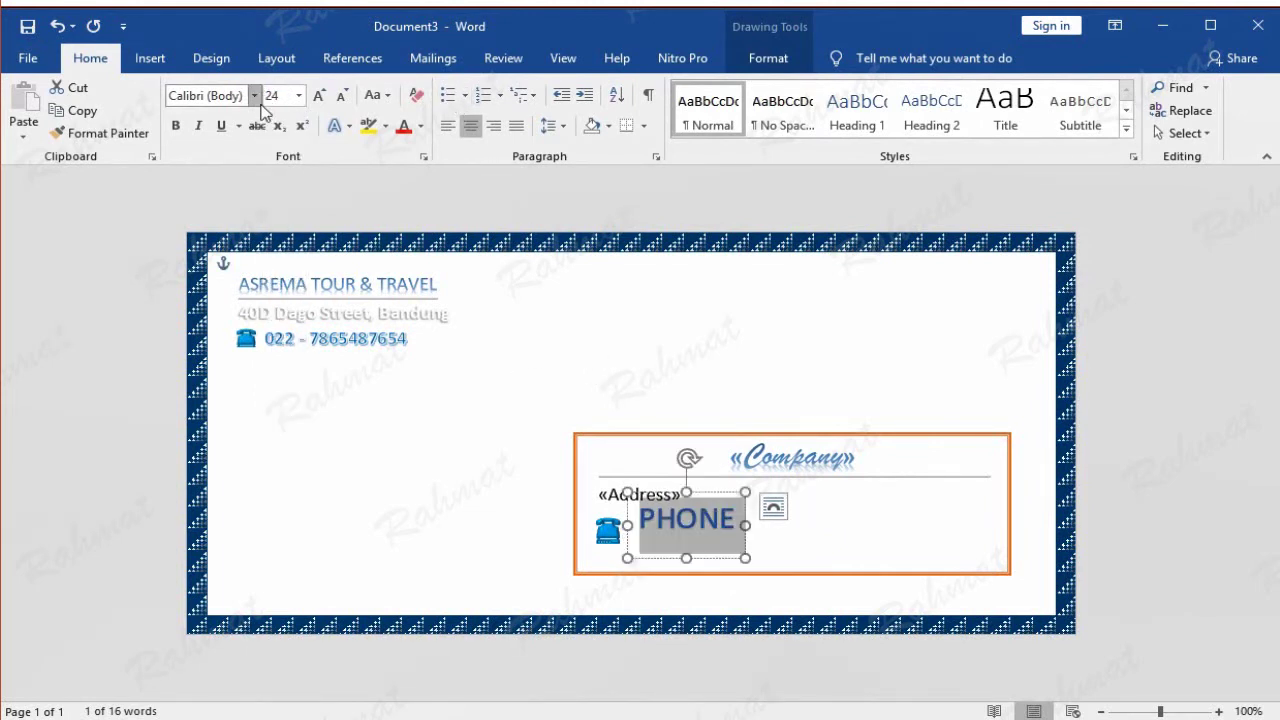
left_click(198, 126)
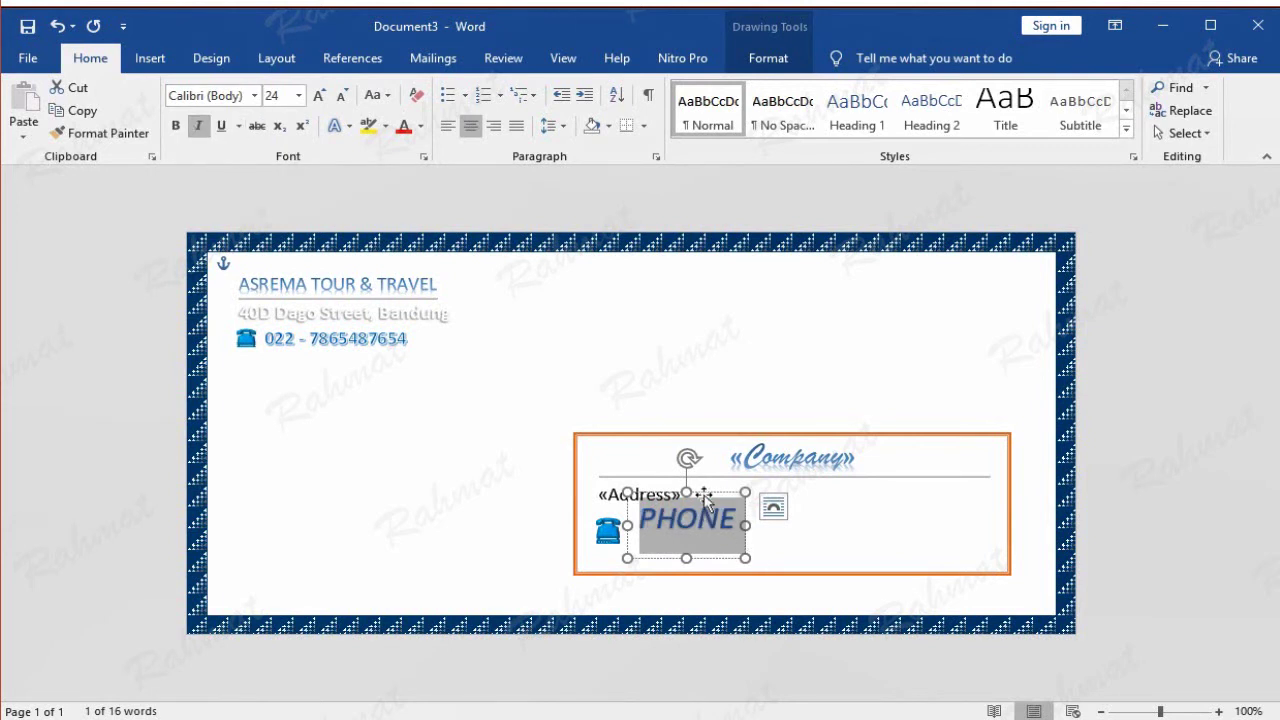
Replace PHONE with the «Phone» merge field and nudge it beside the icon
left_click(445, 60)
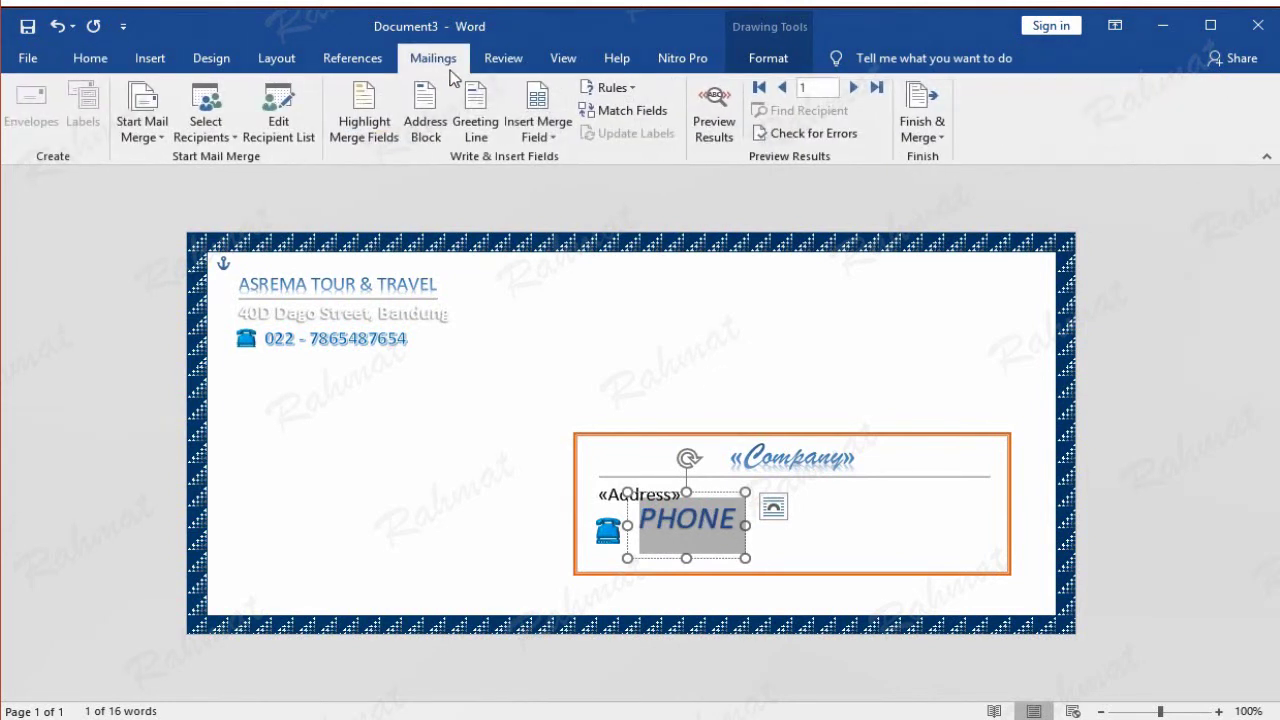
left_click(558, 127)
left_click(570, 206)
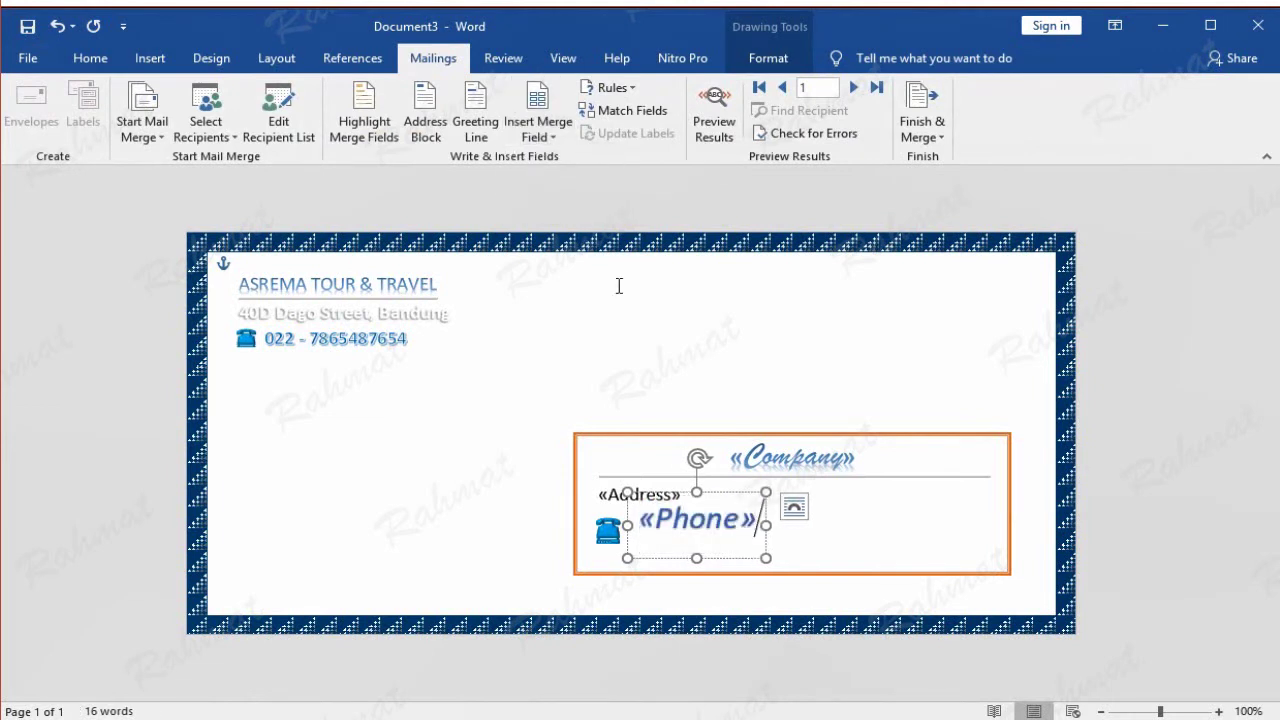
left_click_drag(733, 500, 733, 506)
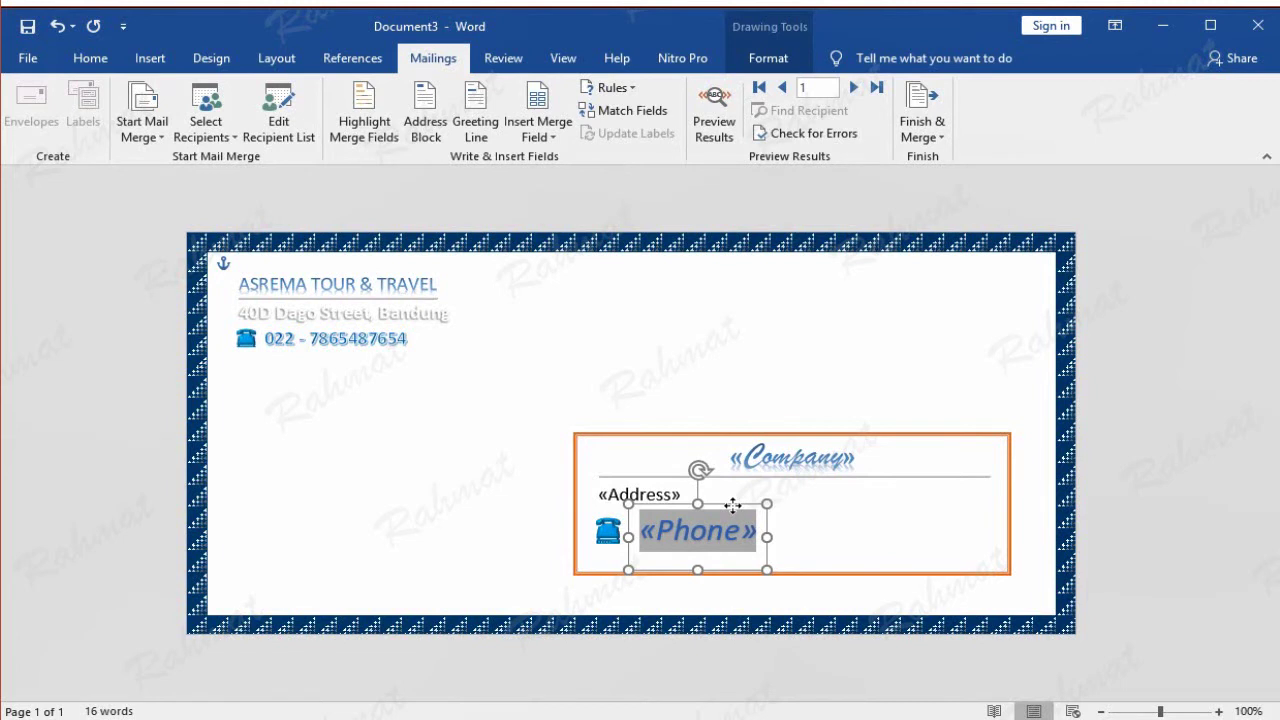
left_click_drag(730, 510, 726, 510)
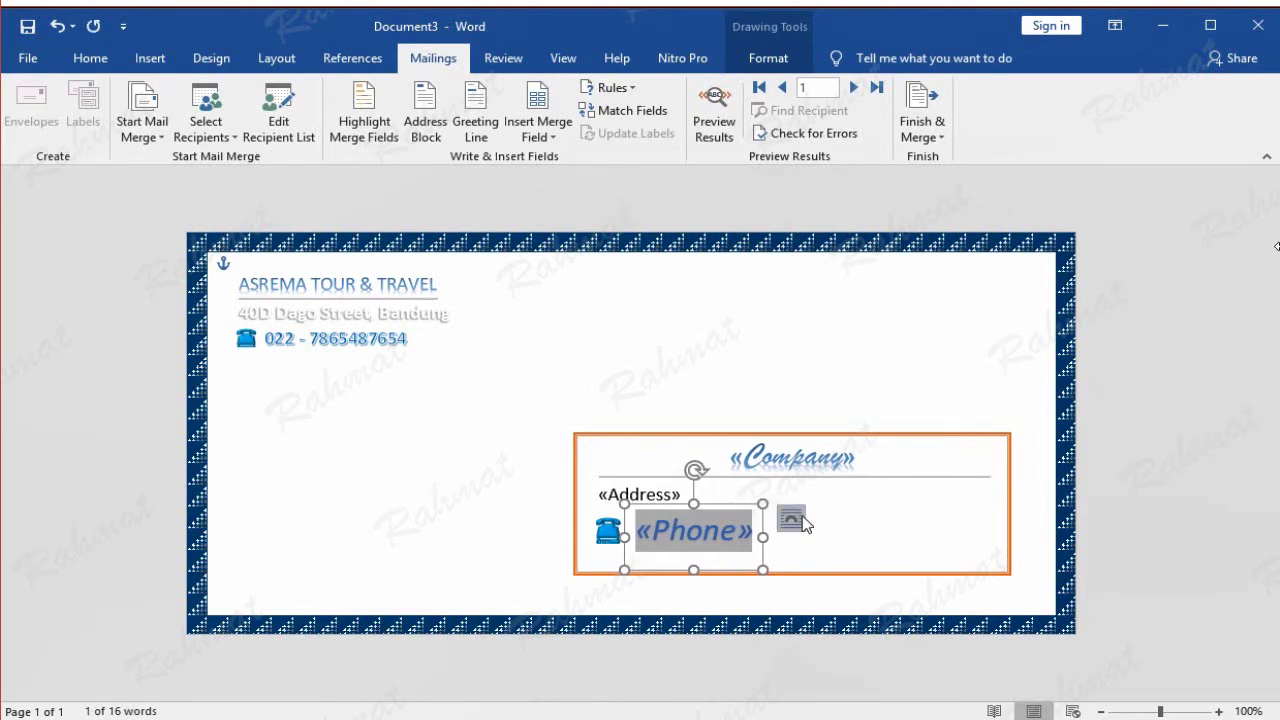
Select the phone icon, «Phone», «Address» and «Company» together and nudge them down and right
left_click(1150, 477)
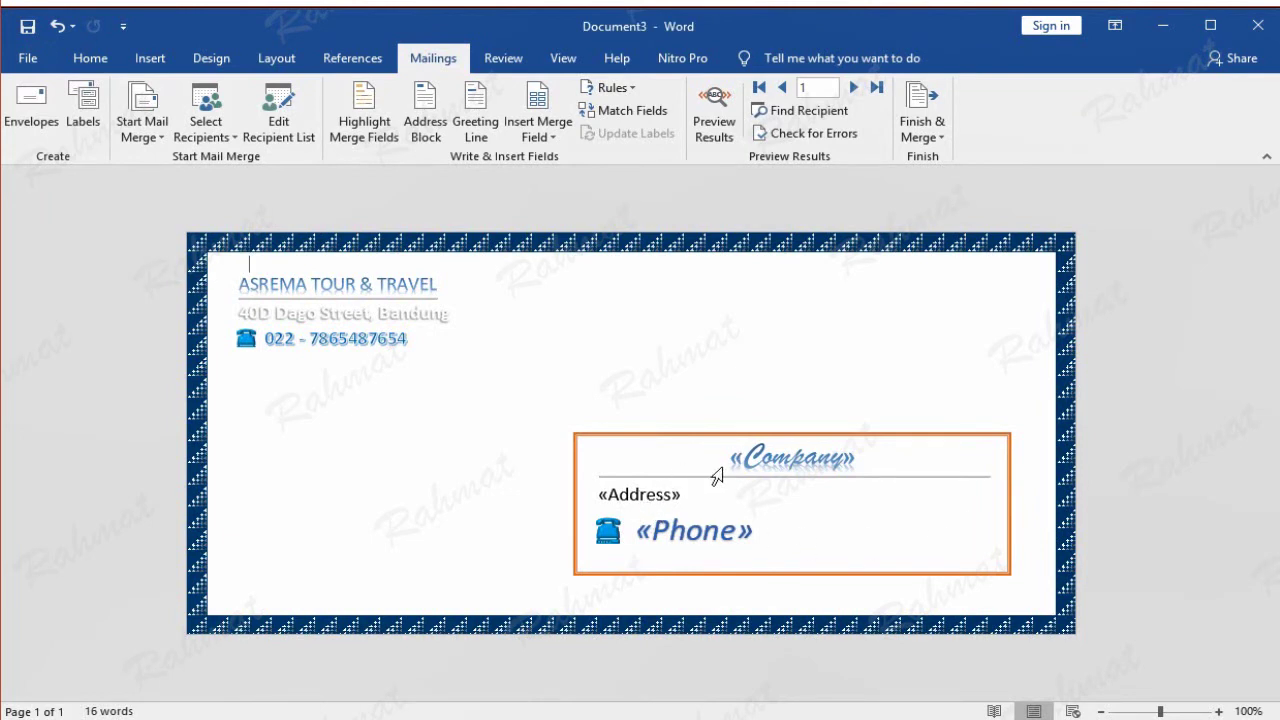
left_click(781, 455)
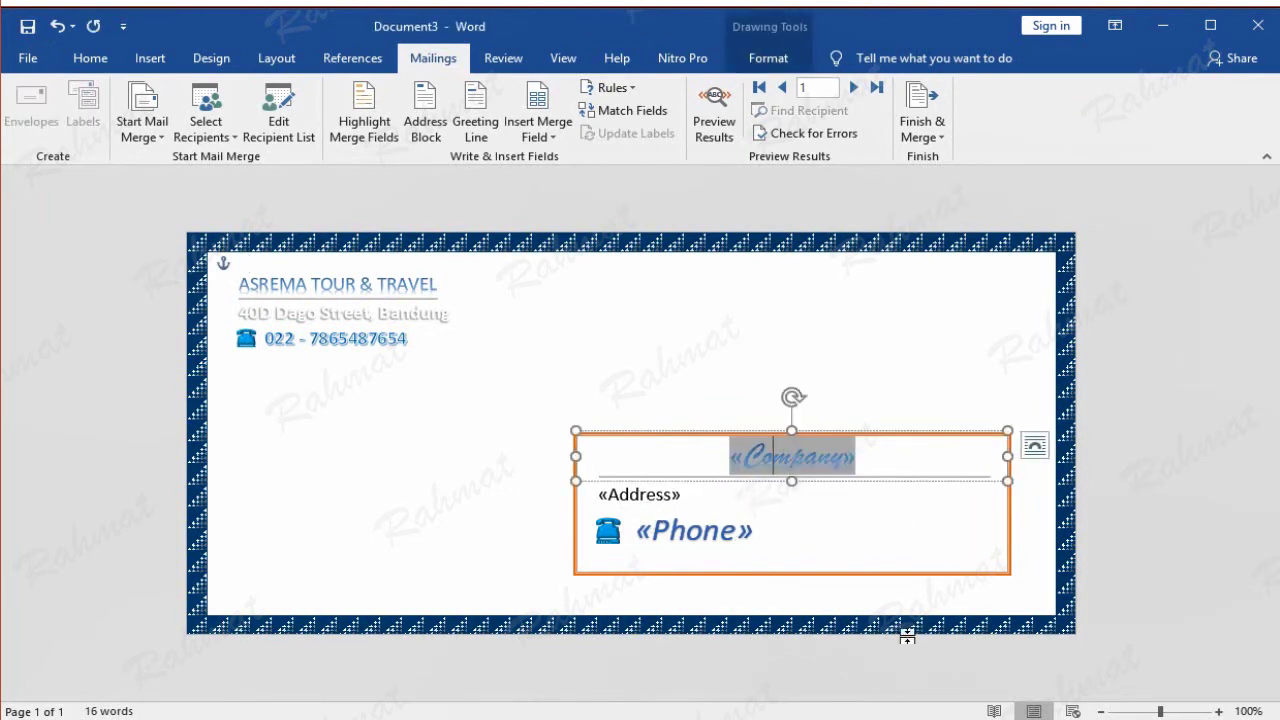
left_click(931, 660)
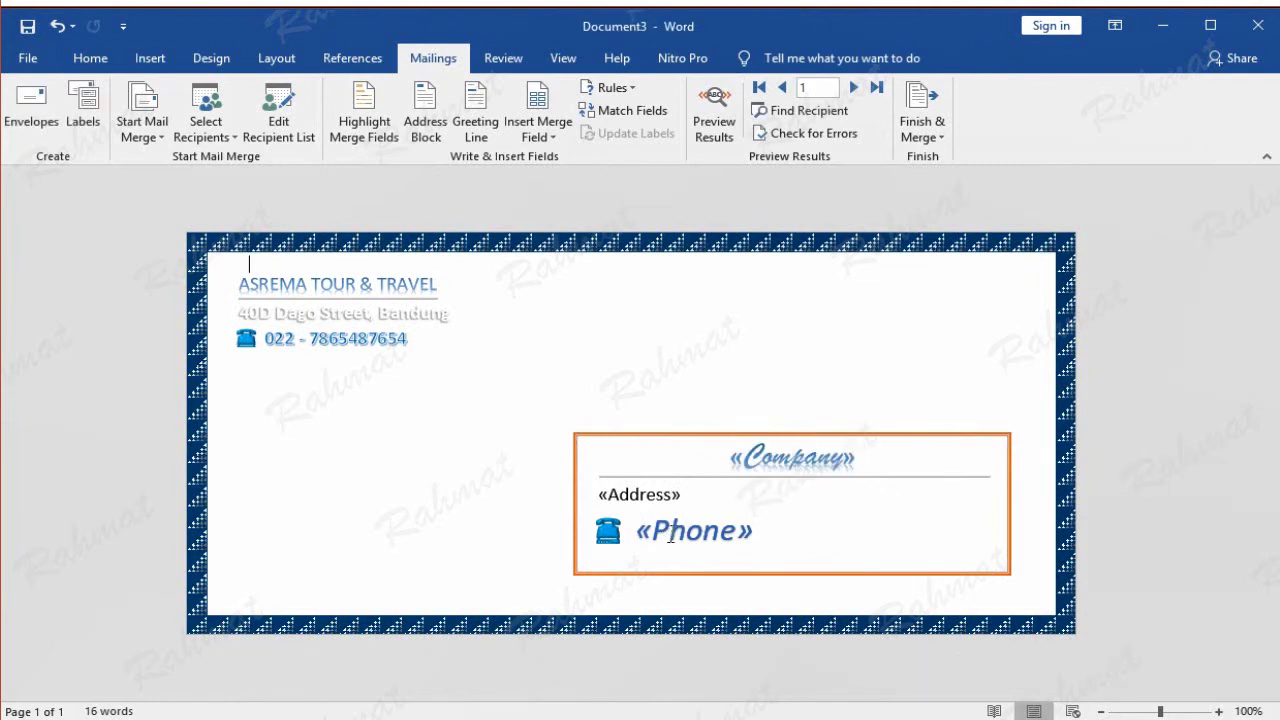
left_click(612, 532)
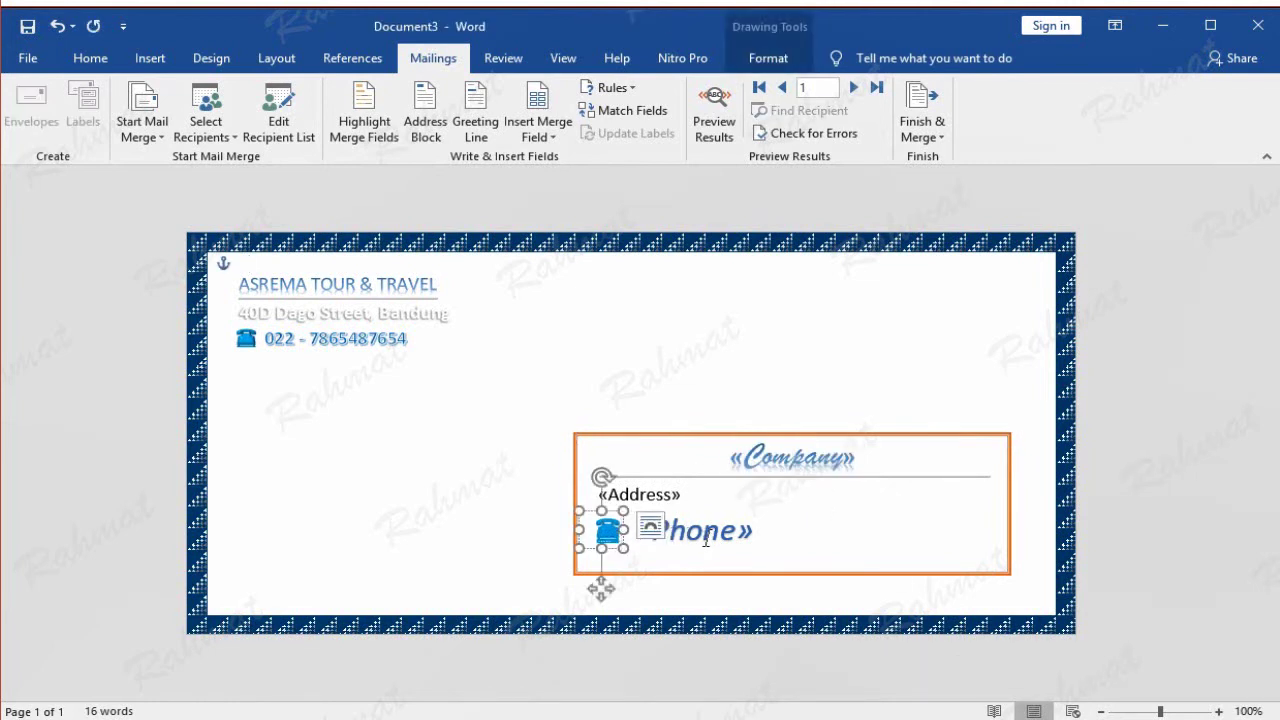
left_click(699, 516)
left_click(664, 490, "shift")
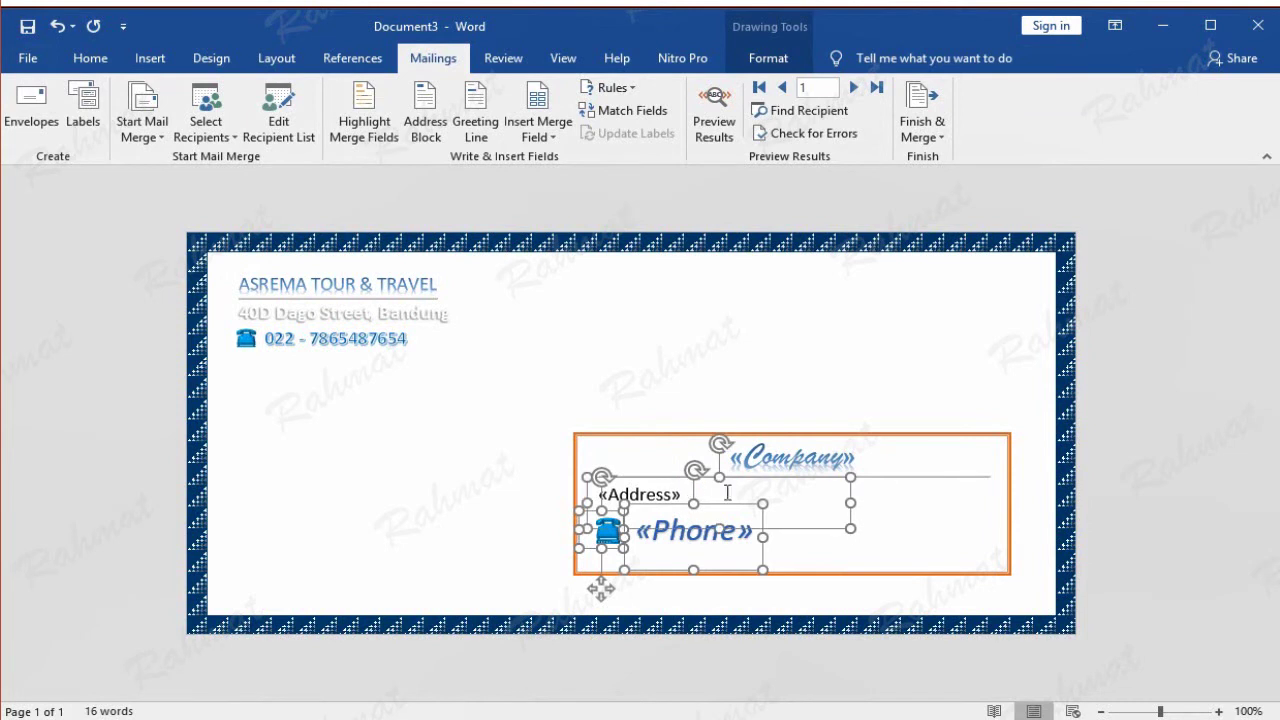
left_click(818, 452, "shift")
key("Down")
key("Down")
key("Down")
key("Down")
key("Down")
key("Down")
key("Down")
key("Down")
key("Down")
key("Right")
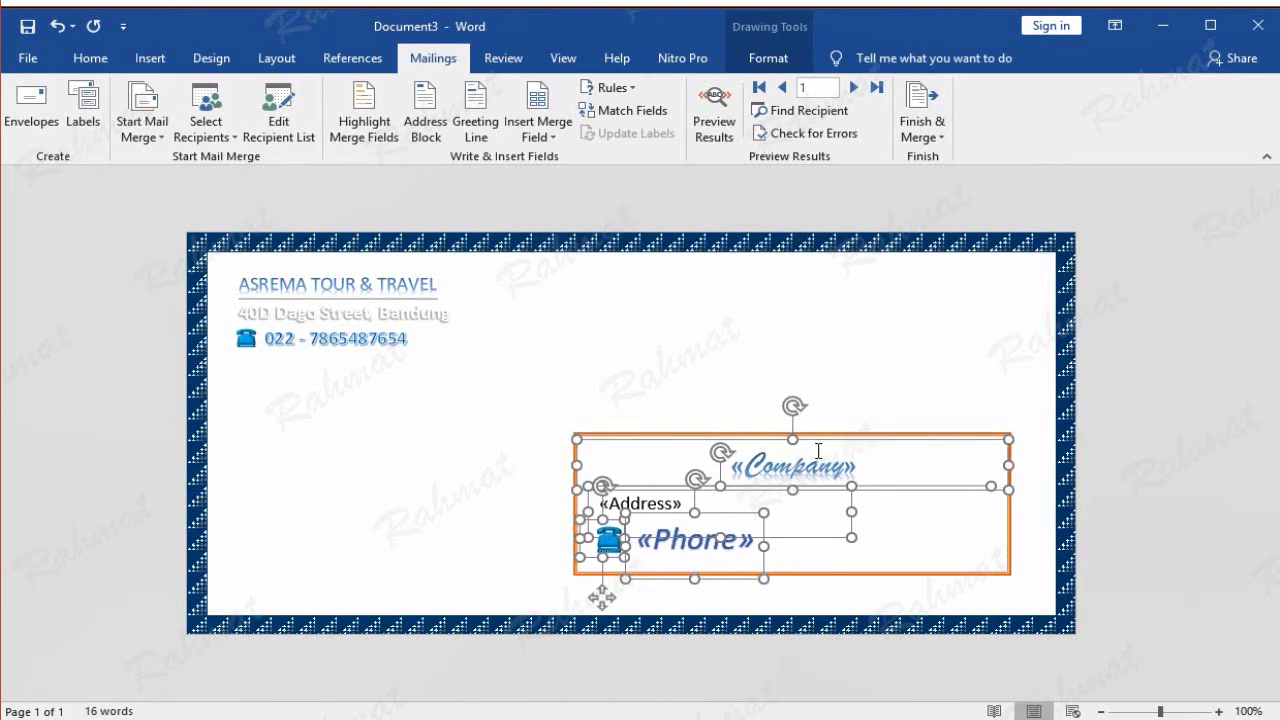
left_click(1145, 432)
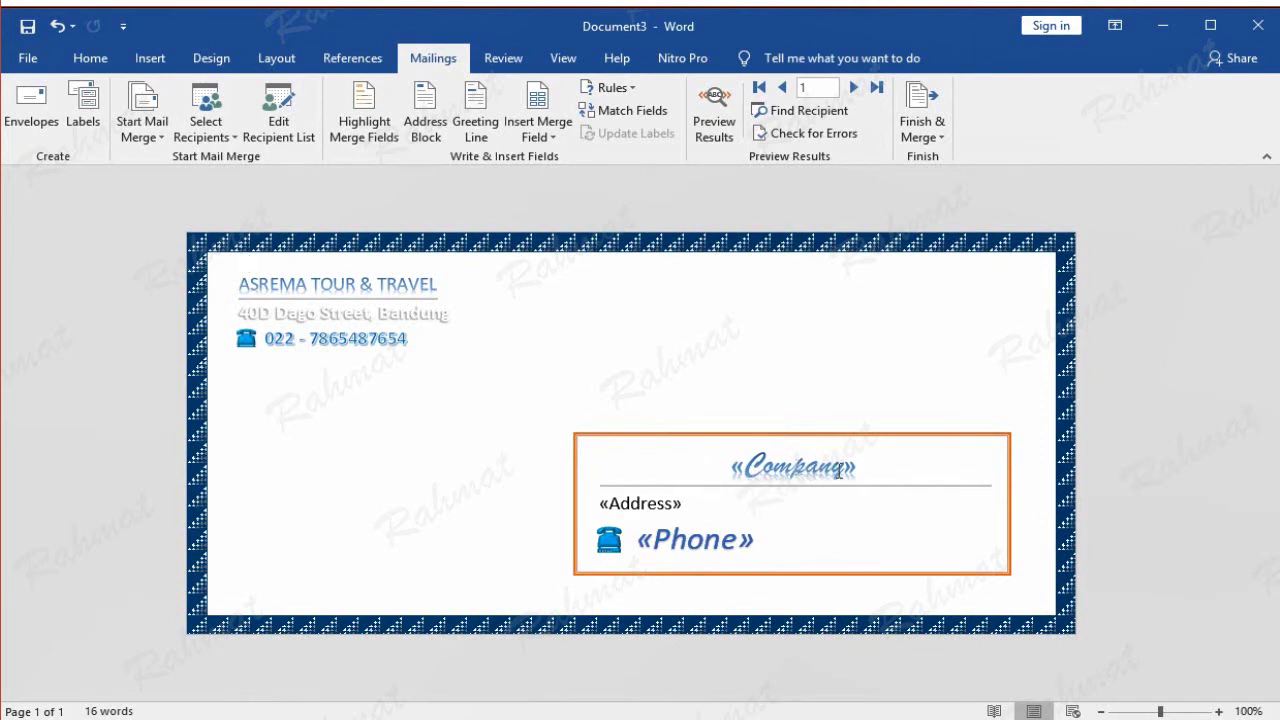
Shift the «Phone» text box slightly so it sits level with the phone icon
left_click(822, 442)
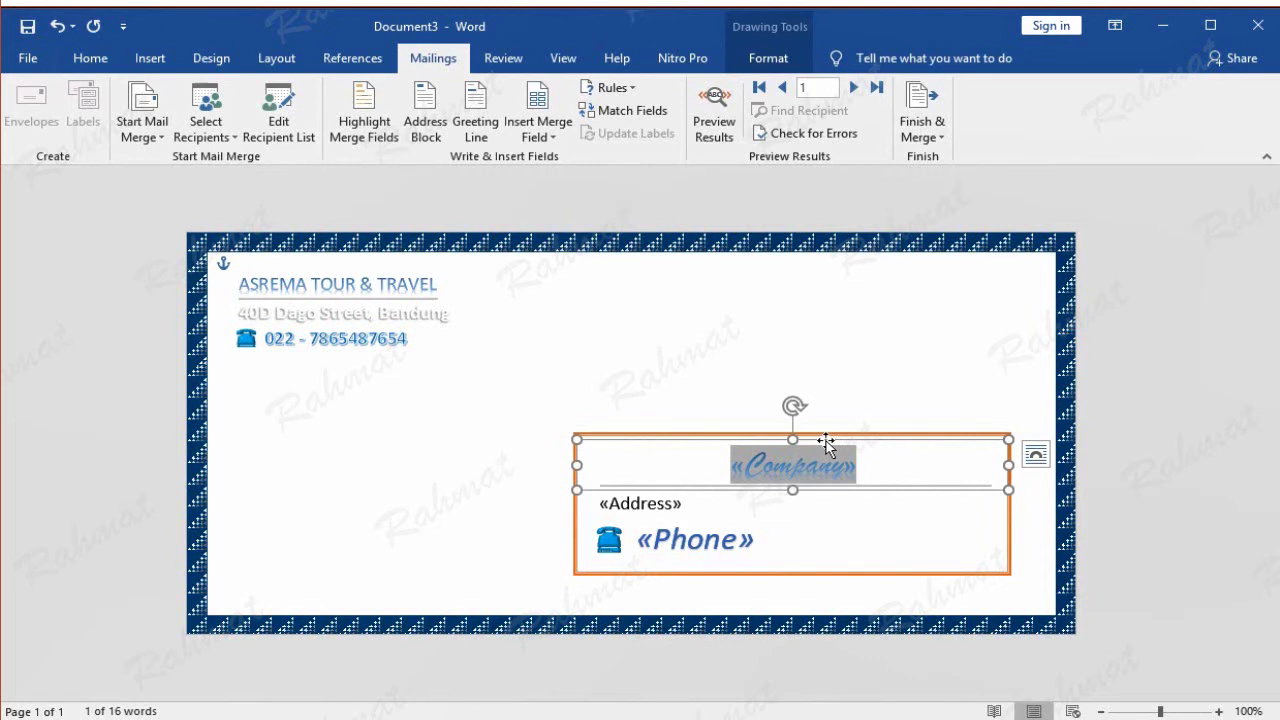
left_click(1215, 449)
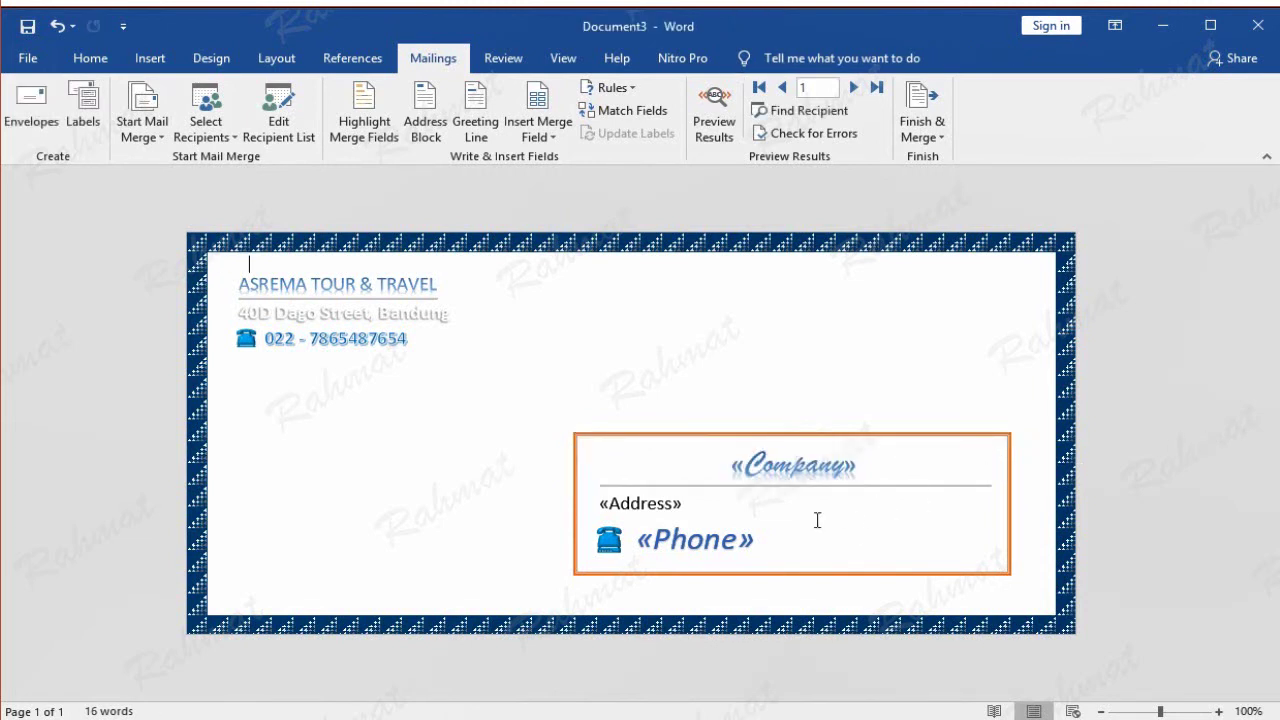
left_click(609, 540)
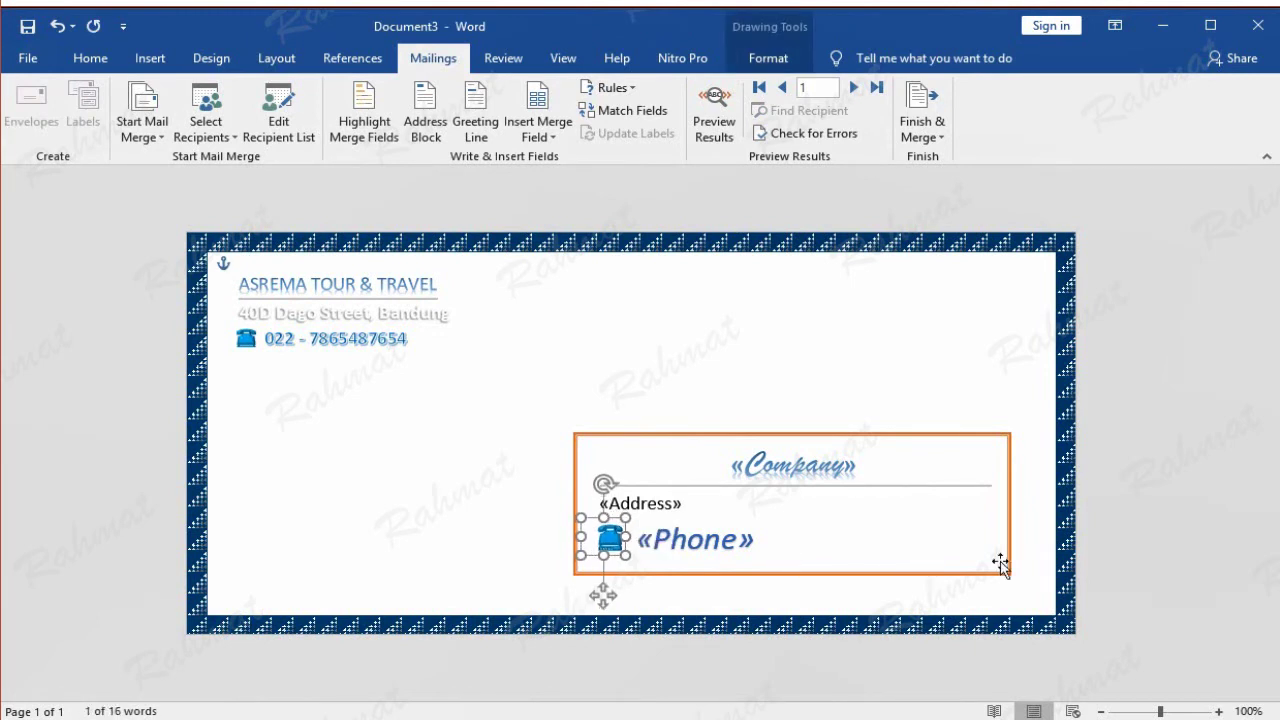
left_click(1215, 524)
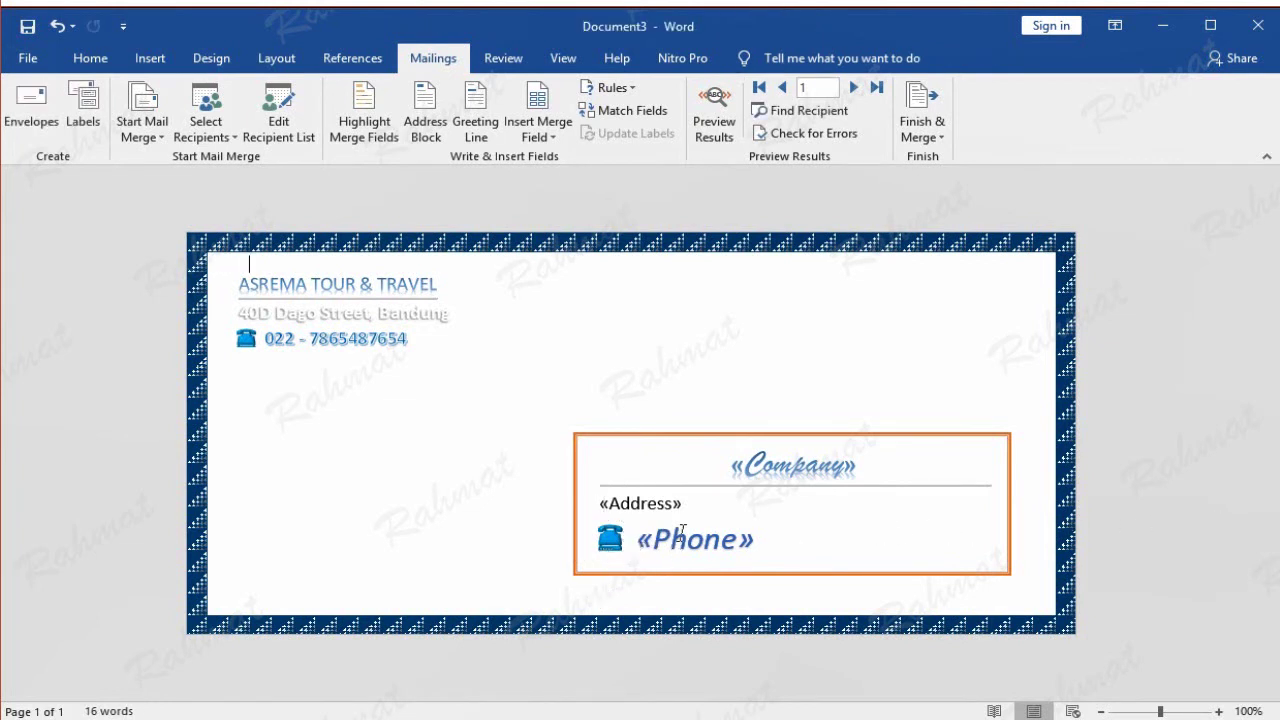
left_click(609, 540)
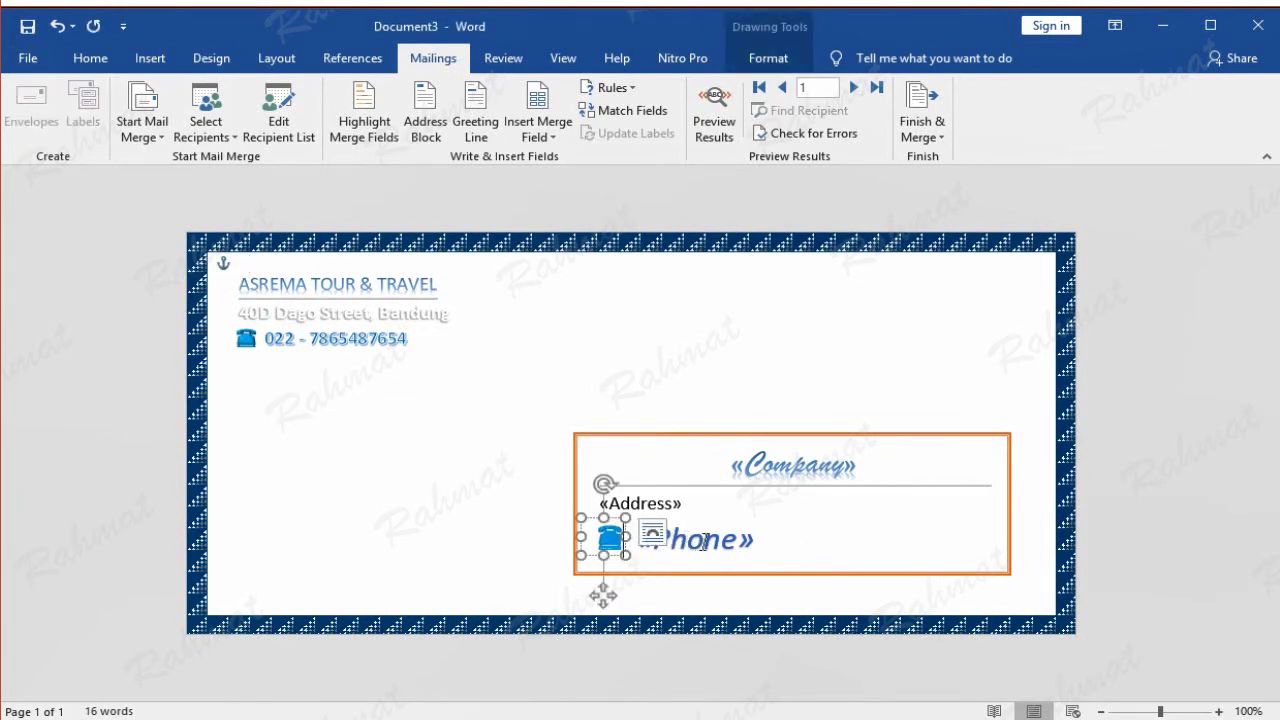
left_click(705, 515)
left_click_drag(707, 517, 718, 516)
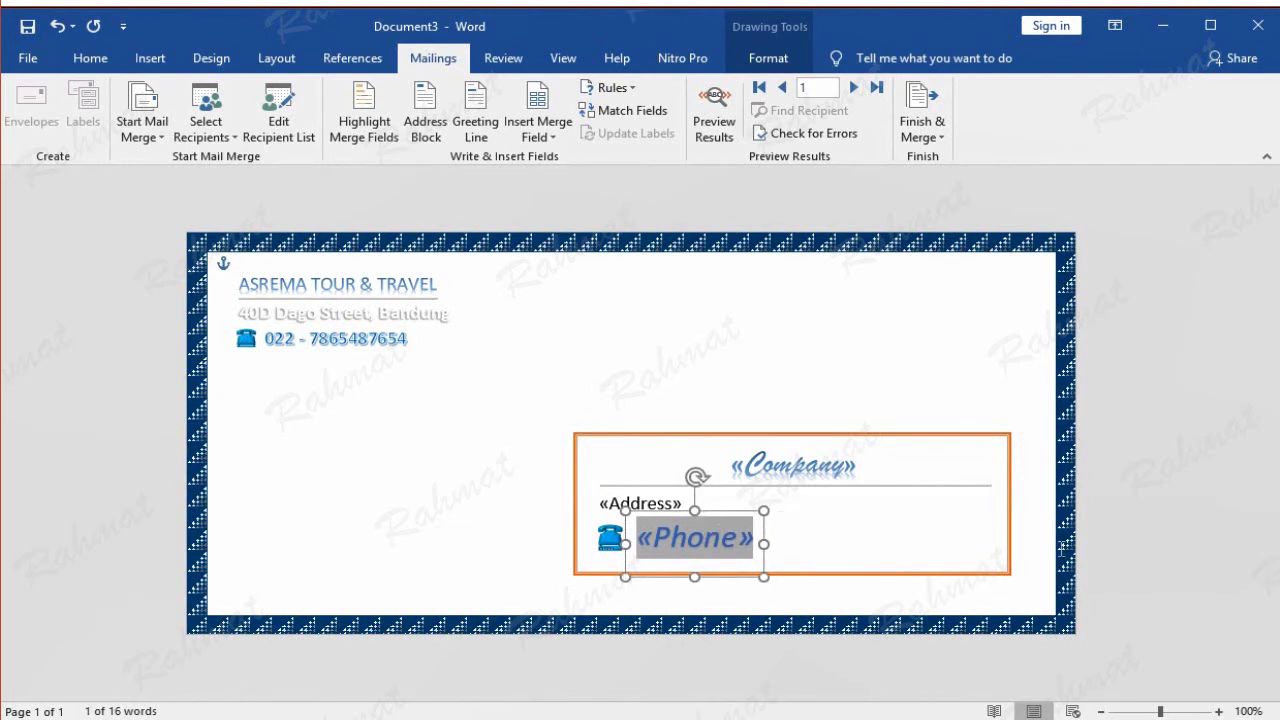
left_click(1202, 516)
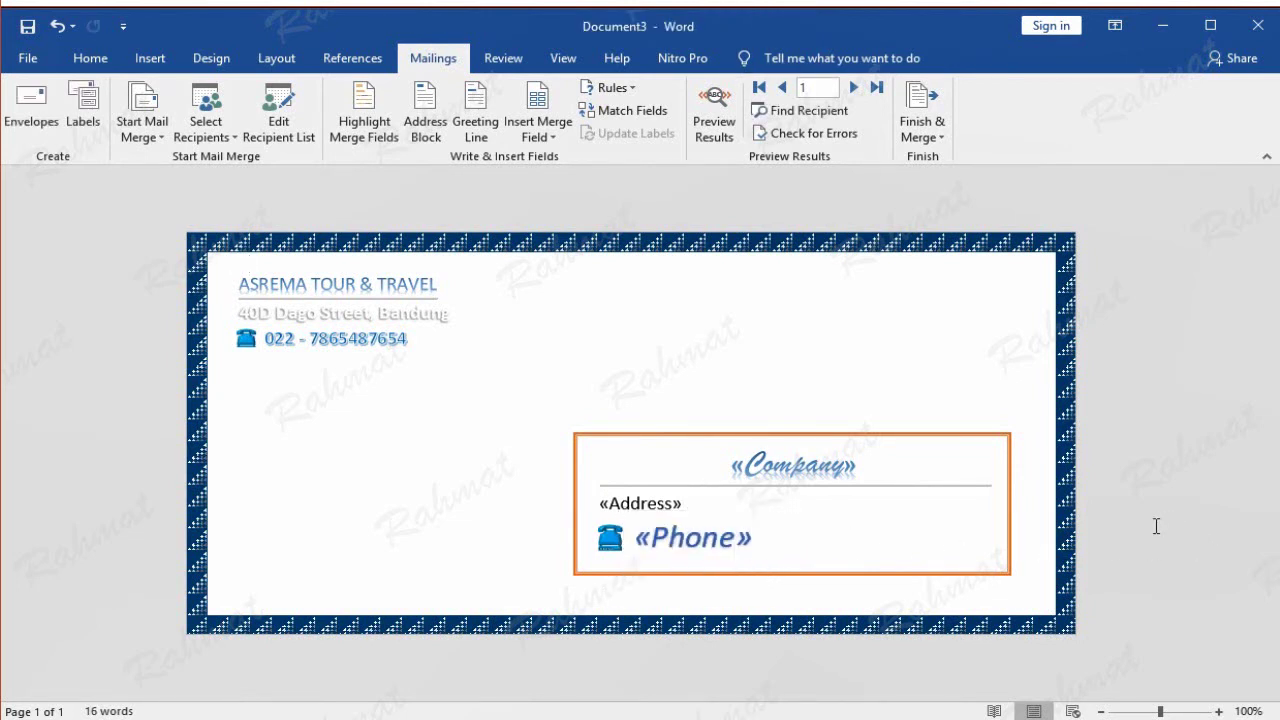
left_click(610, 535)
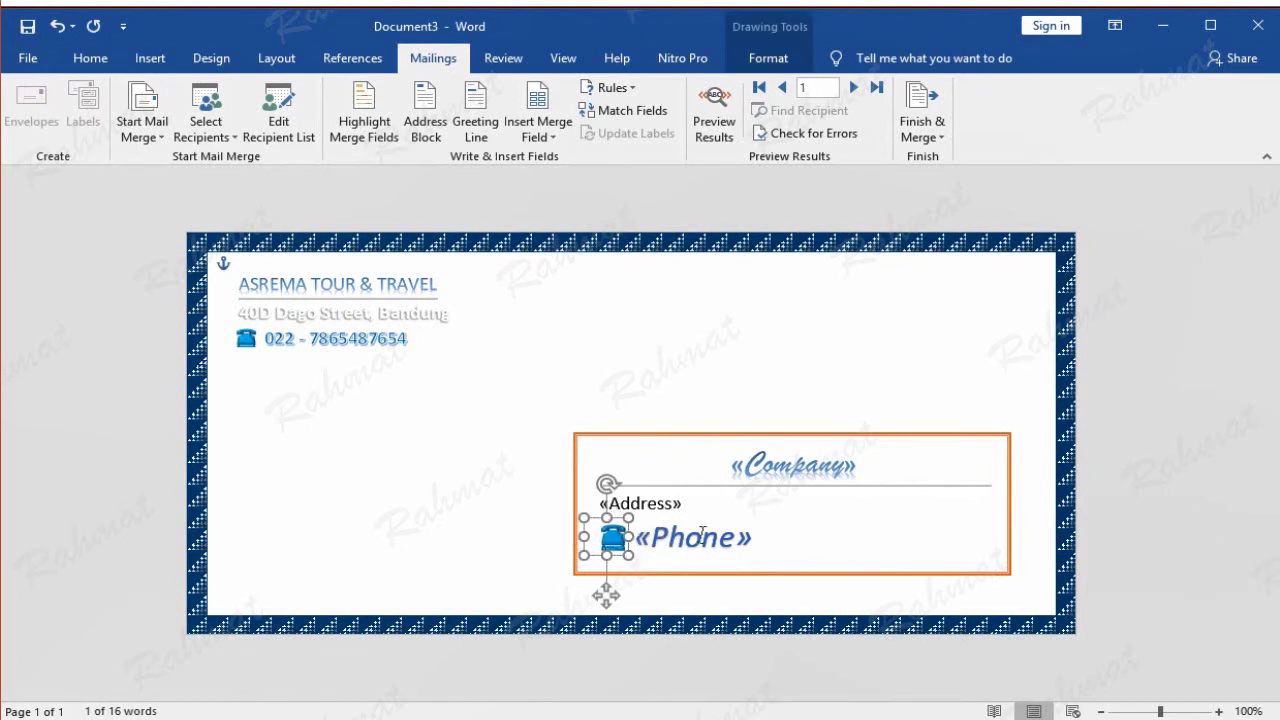
left_click(1180, 465)
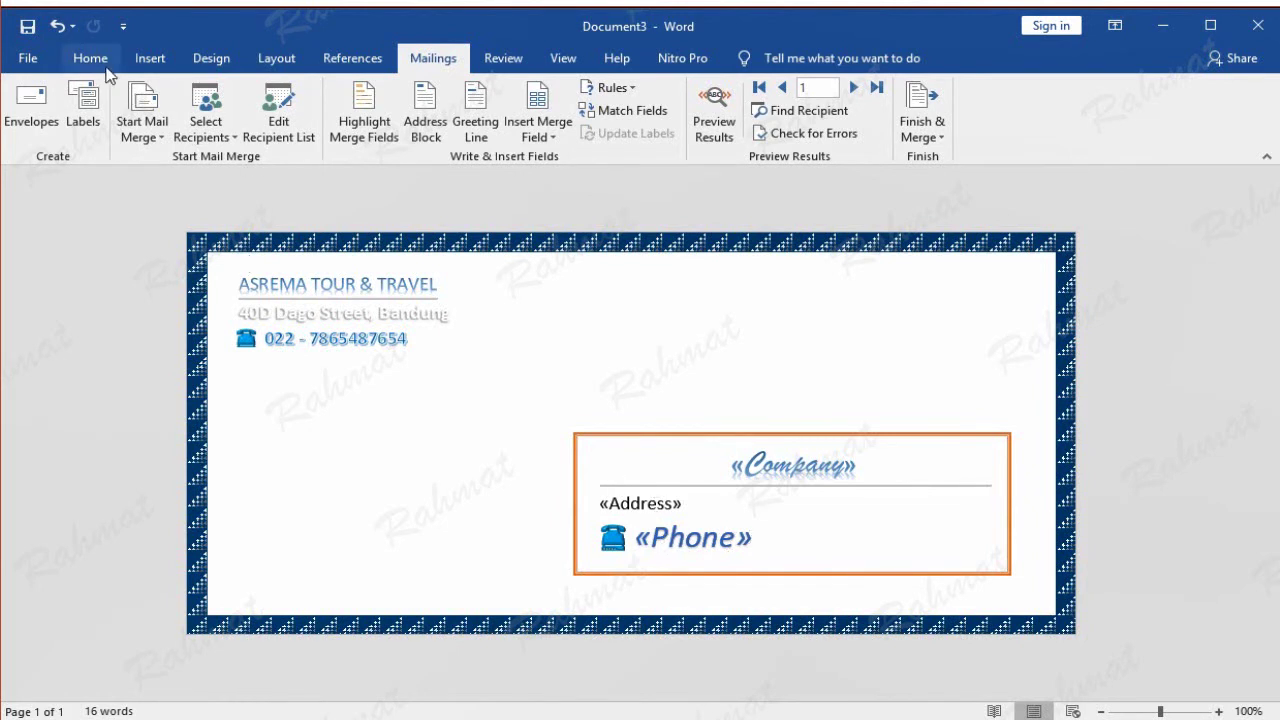
Draw a small corner shape at the orange box's top-left corner
left_click(148, 58)
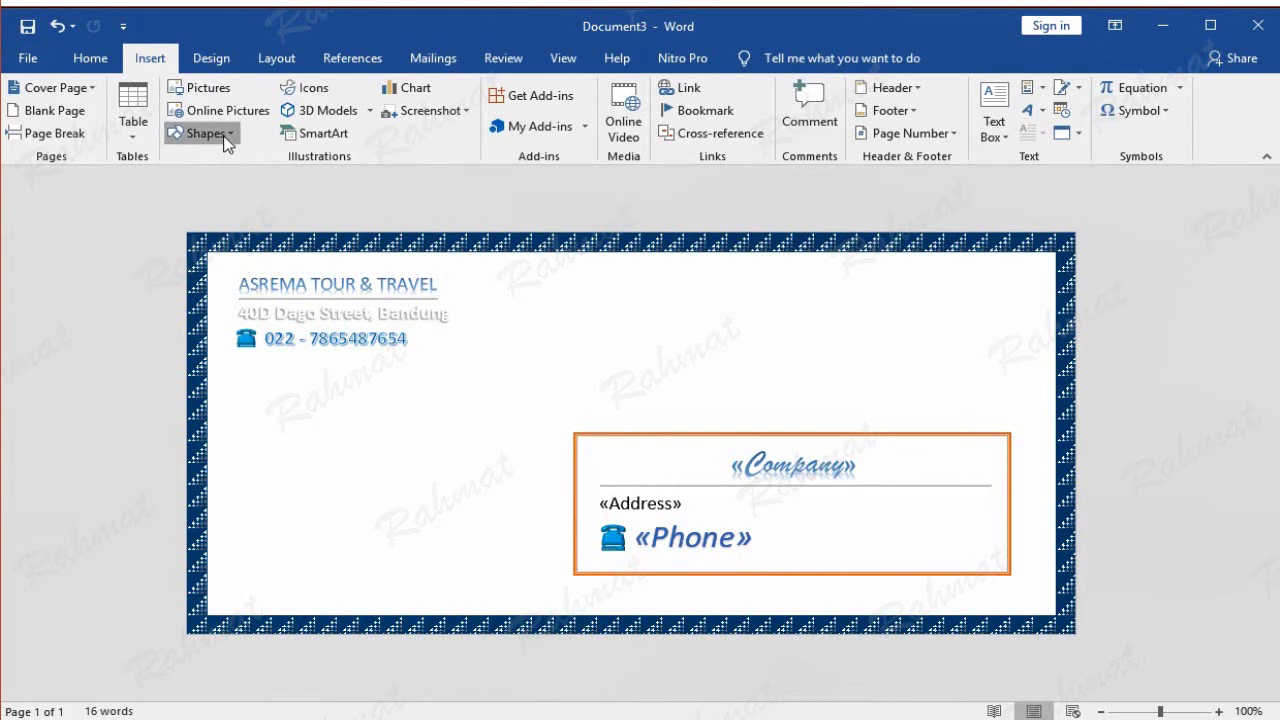
left_click(226, 138)
left_click(278, 355)
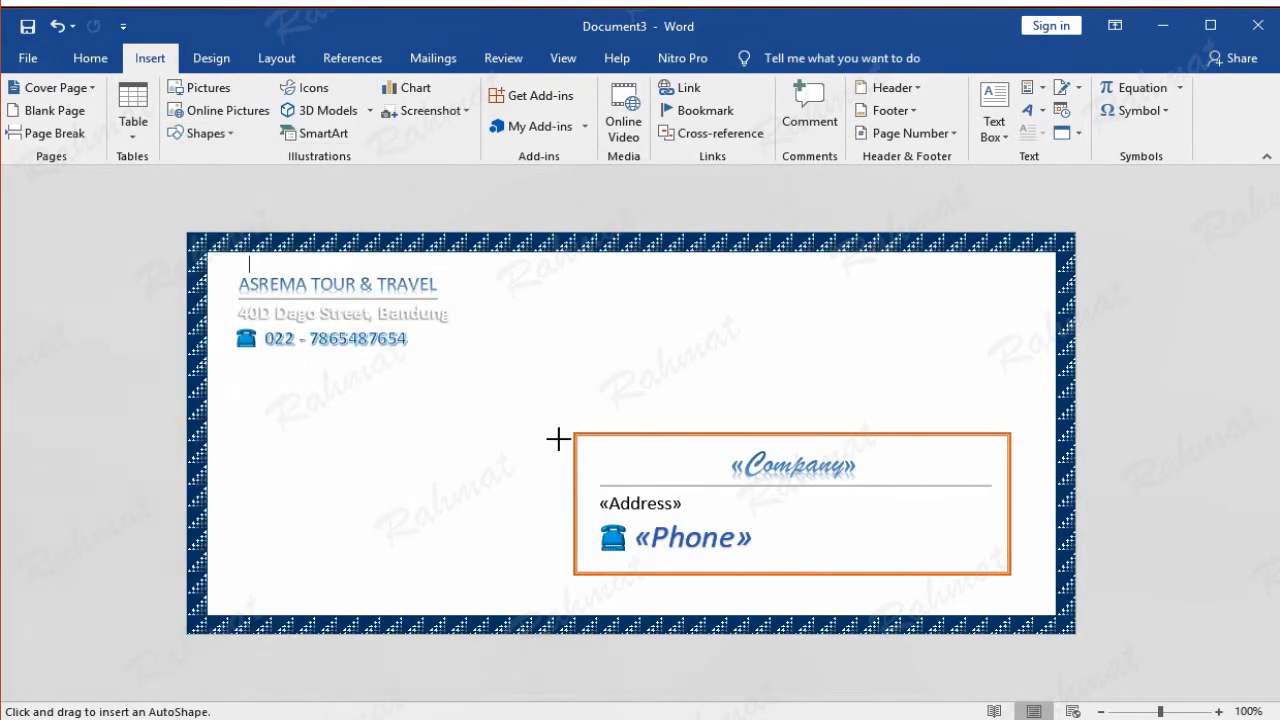
left_click_drag(582, 442, 598, 456)
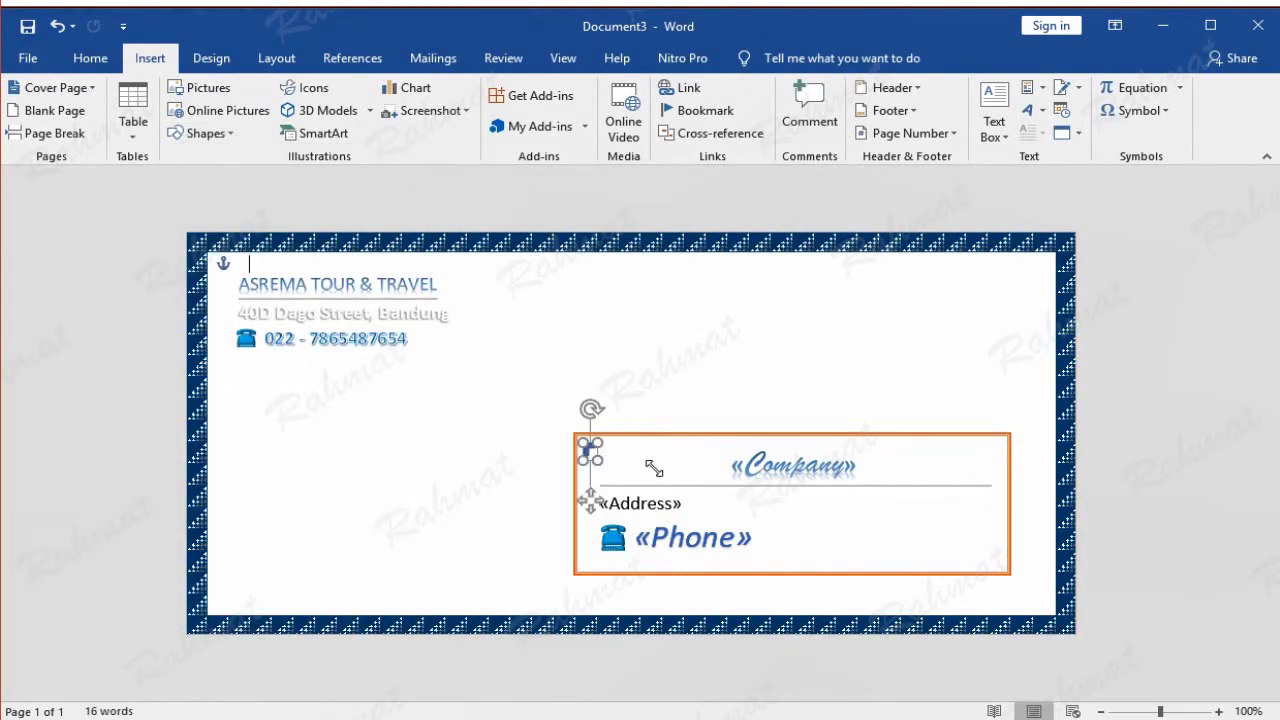
Size the corner shape to 0.23" high and 0.15" wide
left_click(1163, 95)
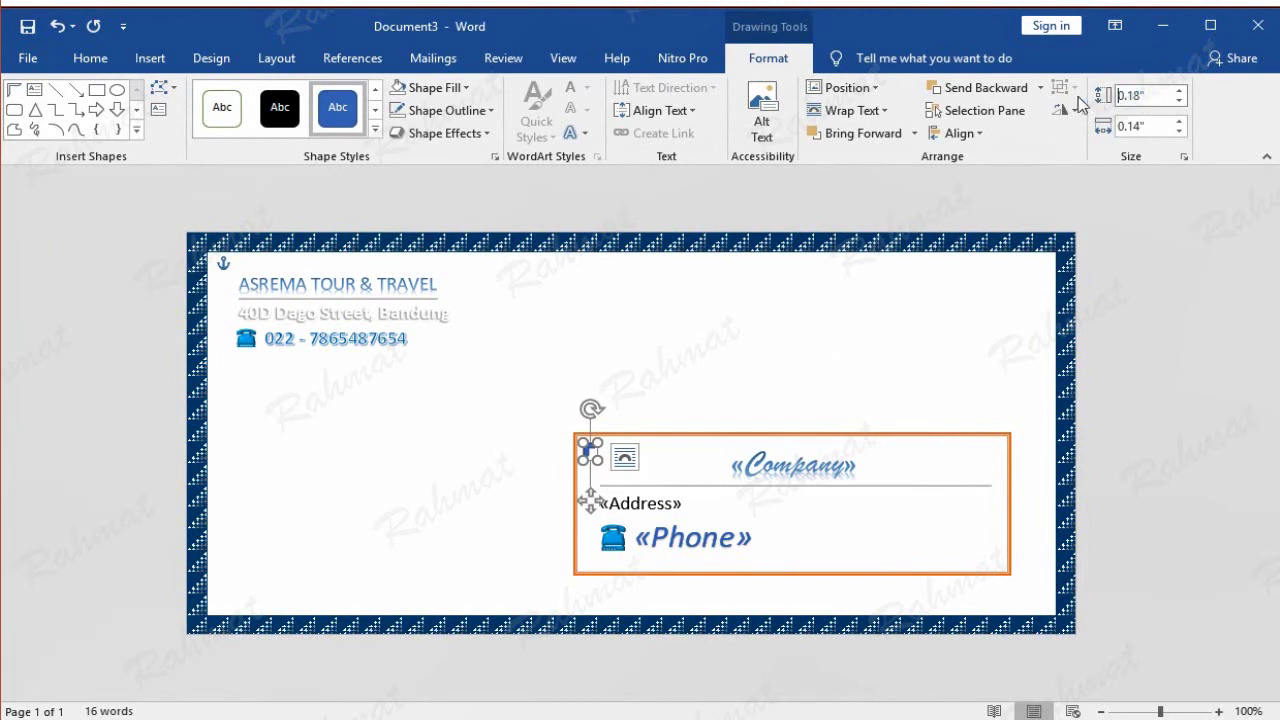
type("0")
double_click(1165, 95)
type("0.23")
double_click(1150, 128)
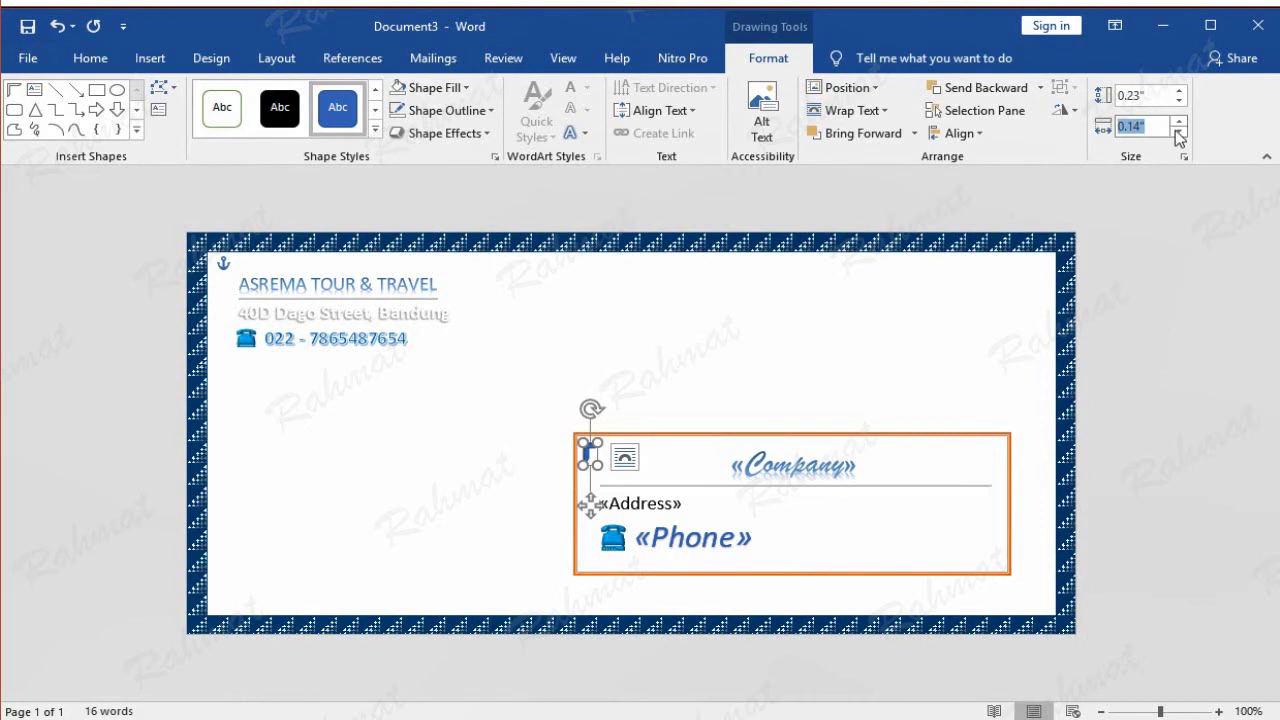
type("0")
key("Return")
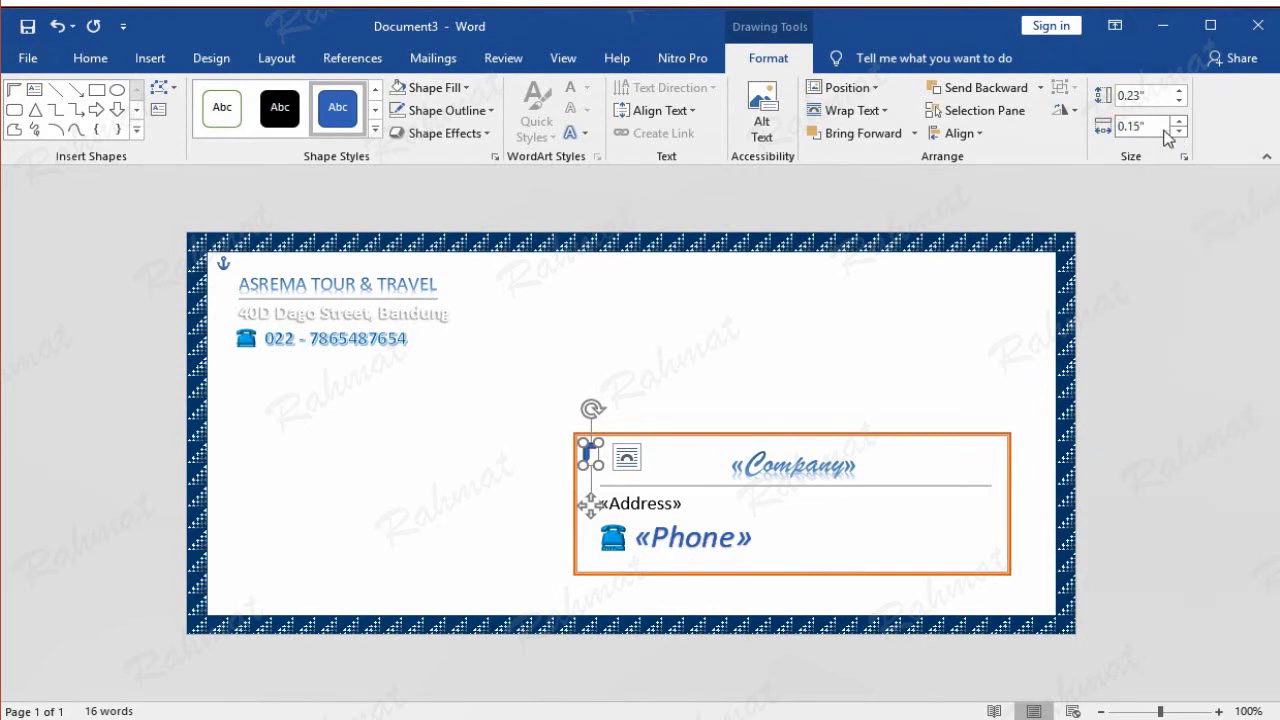
left_click(465, 88)
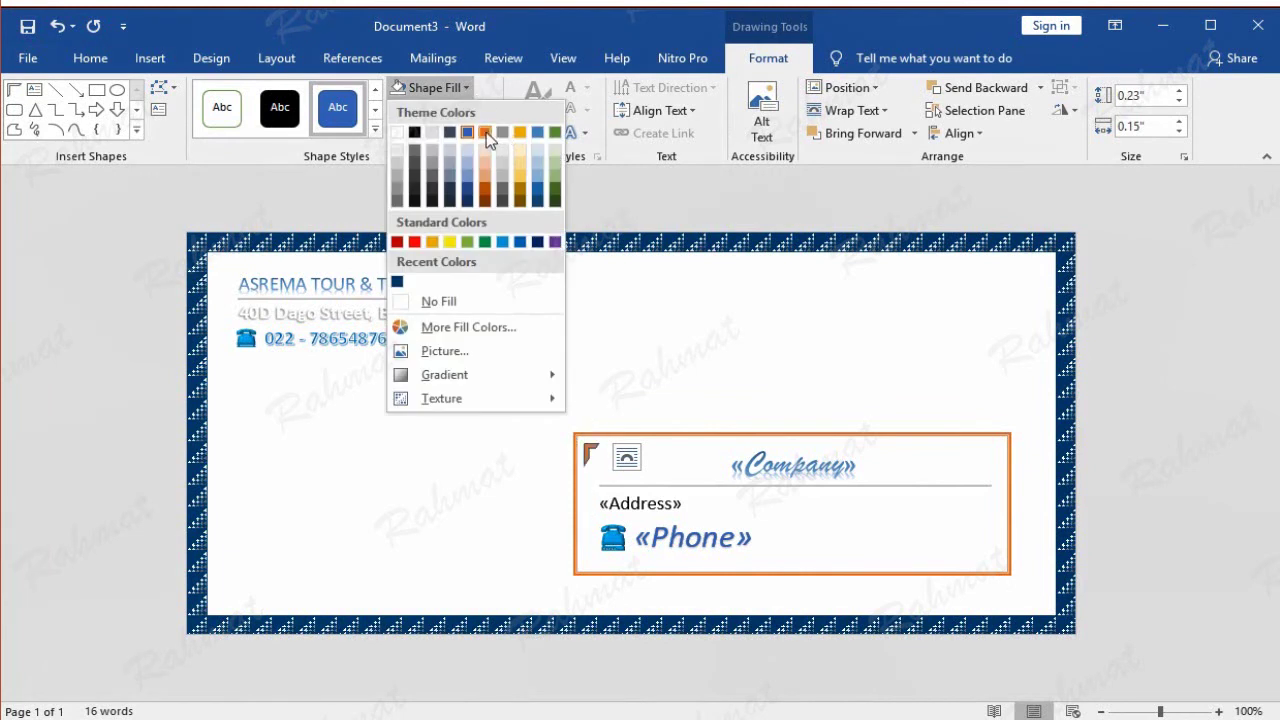
Remove the corner shape's outline and apply a bevel shape effect
key("Escape")
left_click(487, 111)
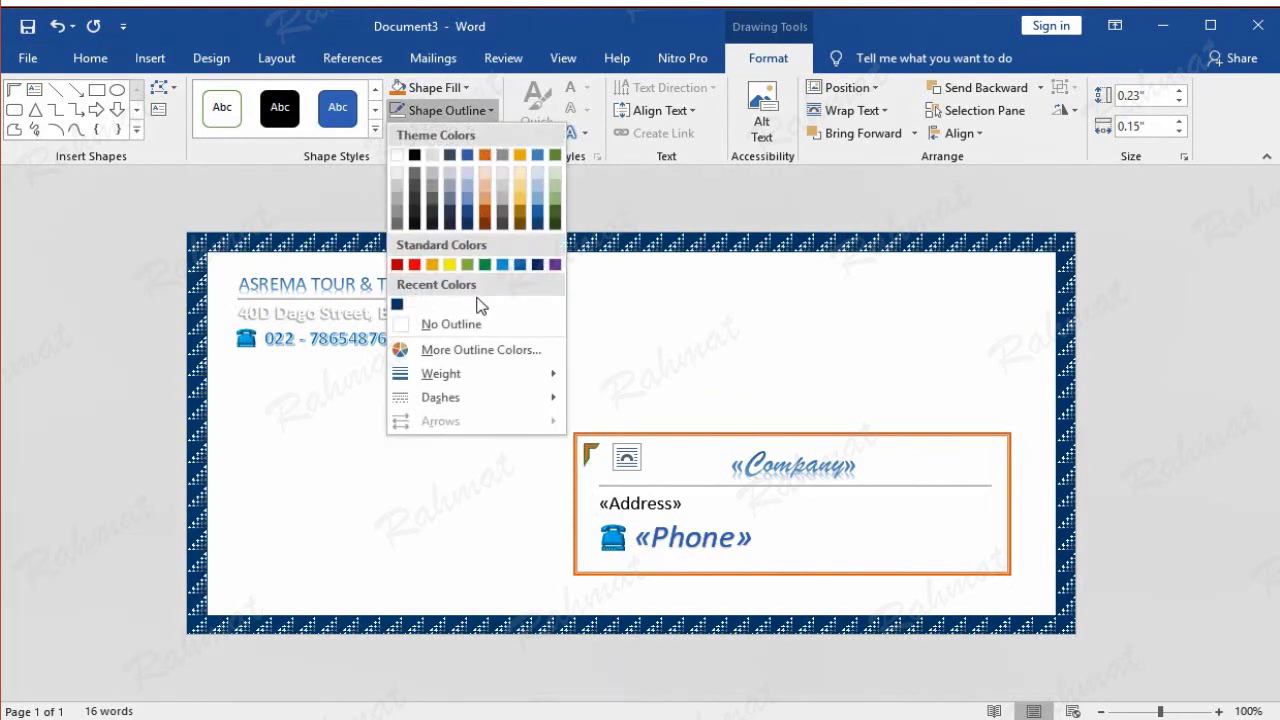
left_click(478, 323)
left_click(481, 136)
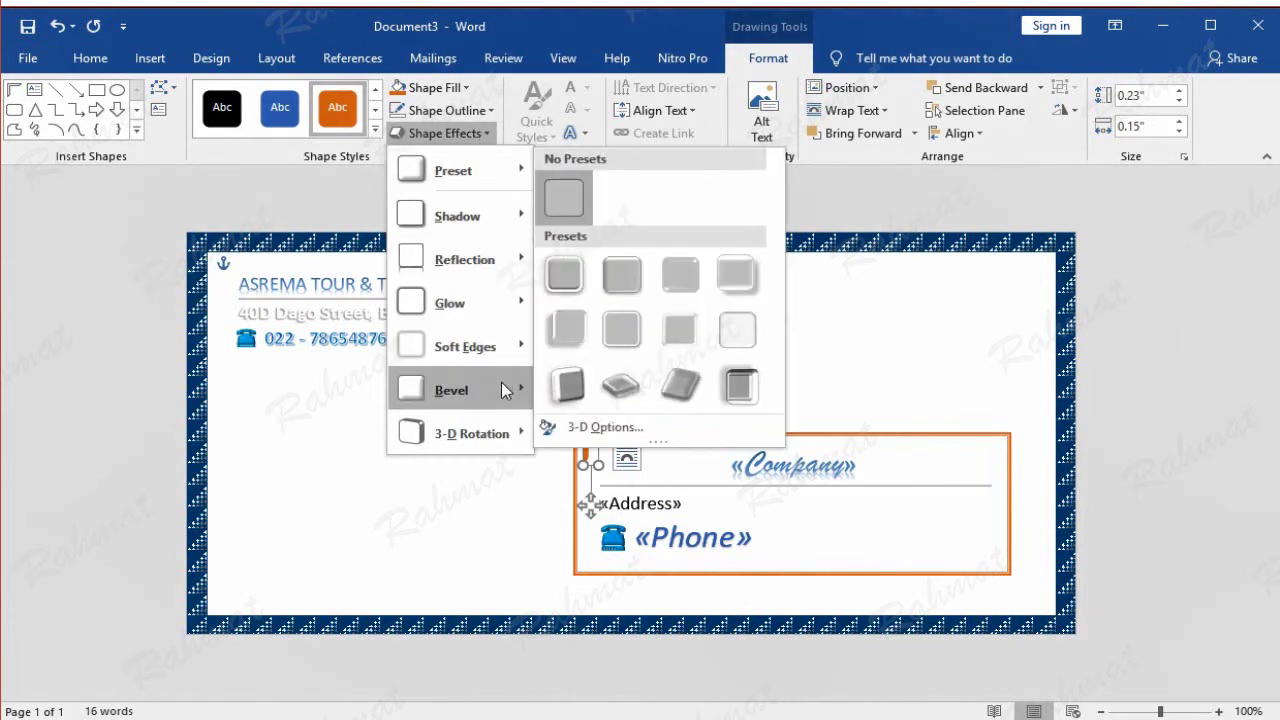
mouse_move(503, 389)
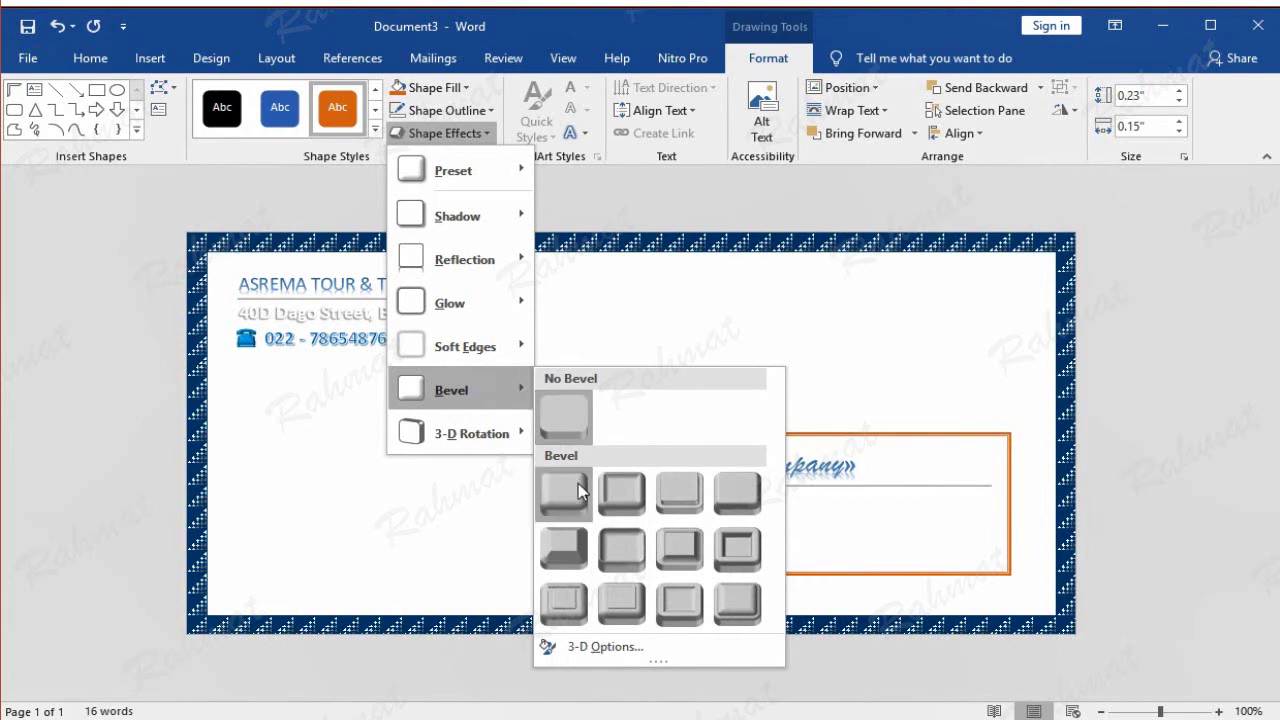
left_click(670, 495)
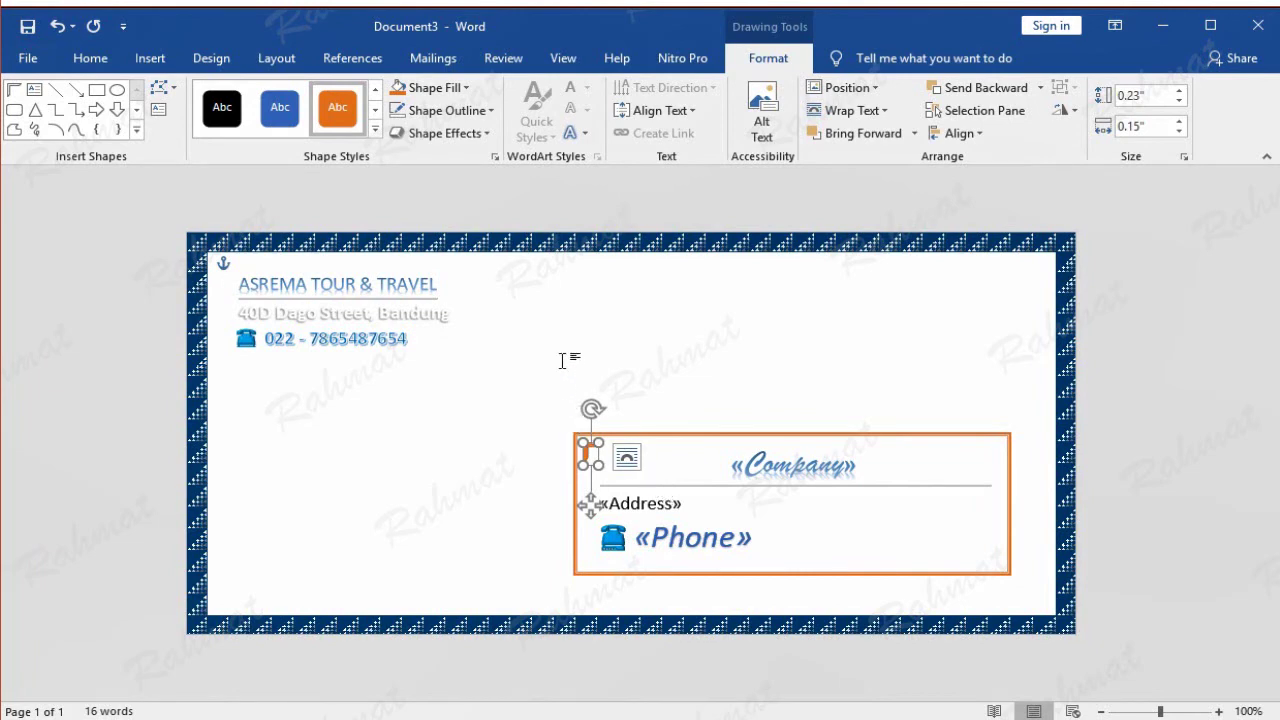
left_click(630, 340)
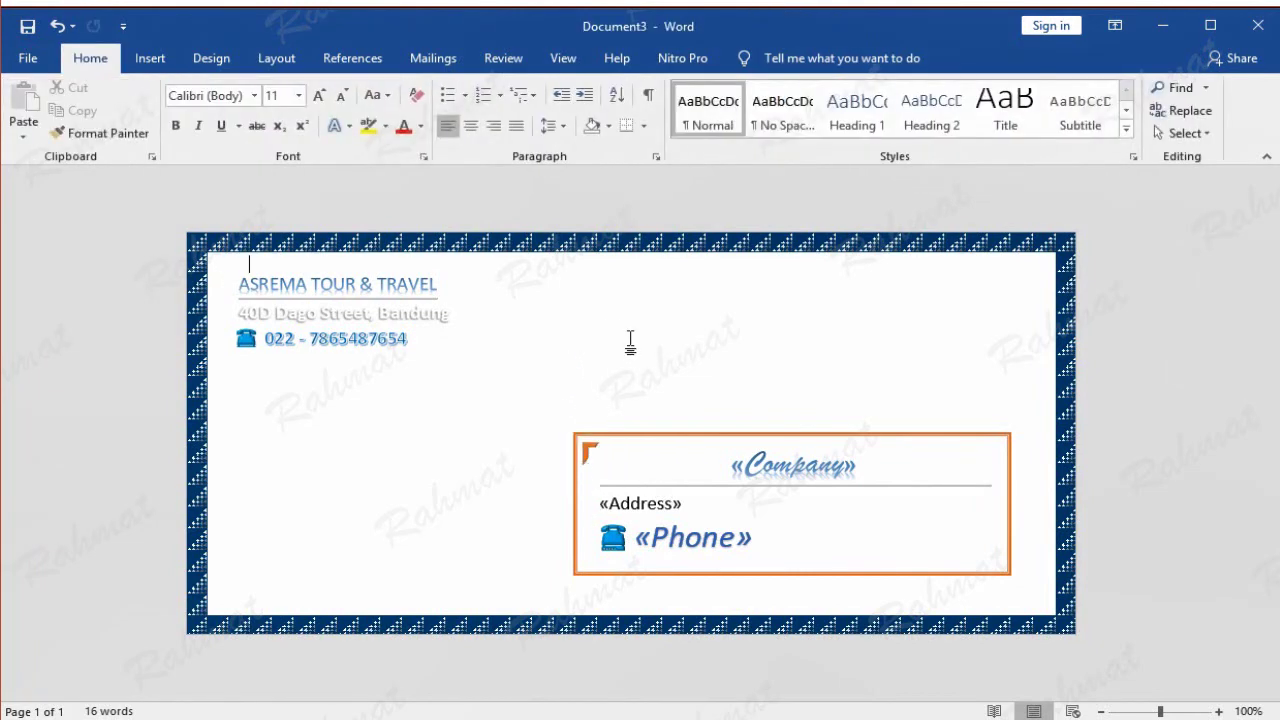
Nudge the orange corner shape snugly into the box's top-left corner
left_click(590, 450)
left_click_drag(595, 443, 592, 441)
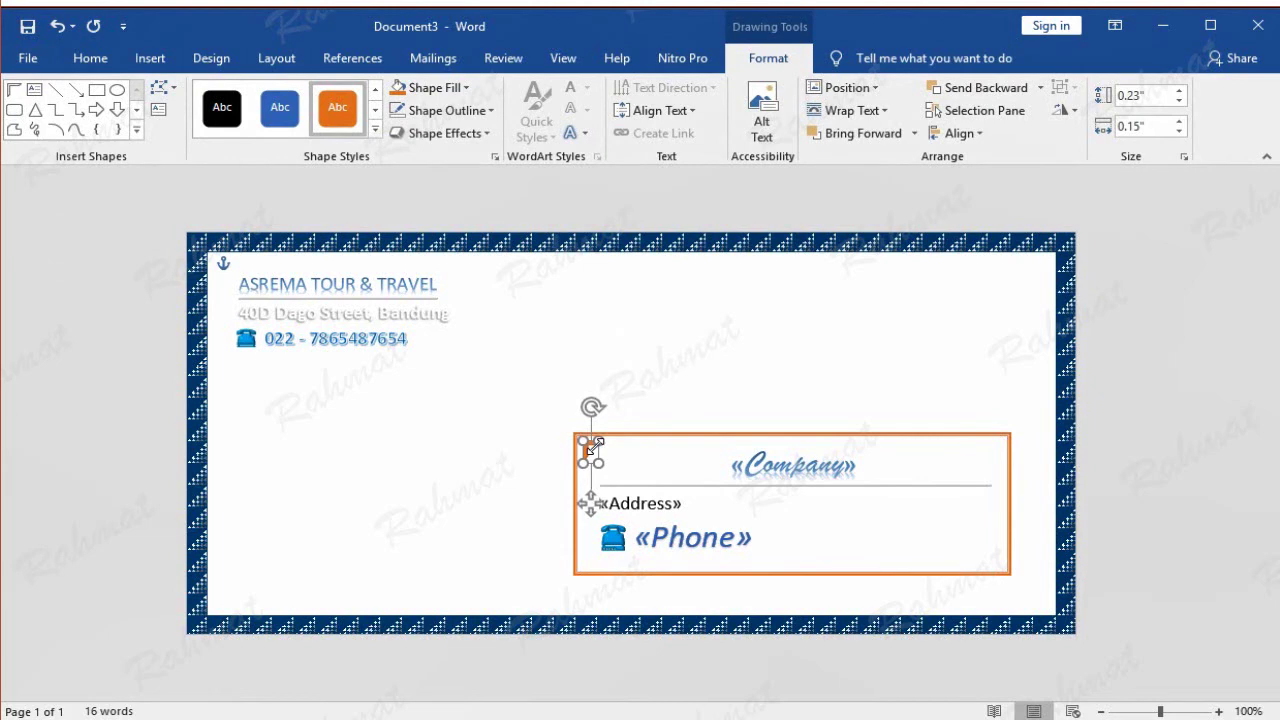
left_click(682, 385)
left_click(588, 448)
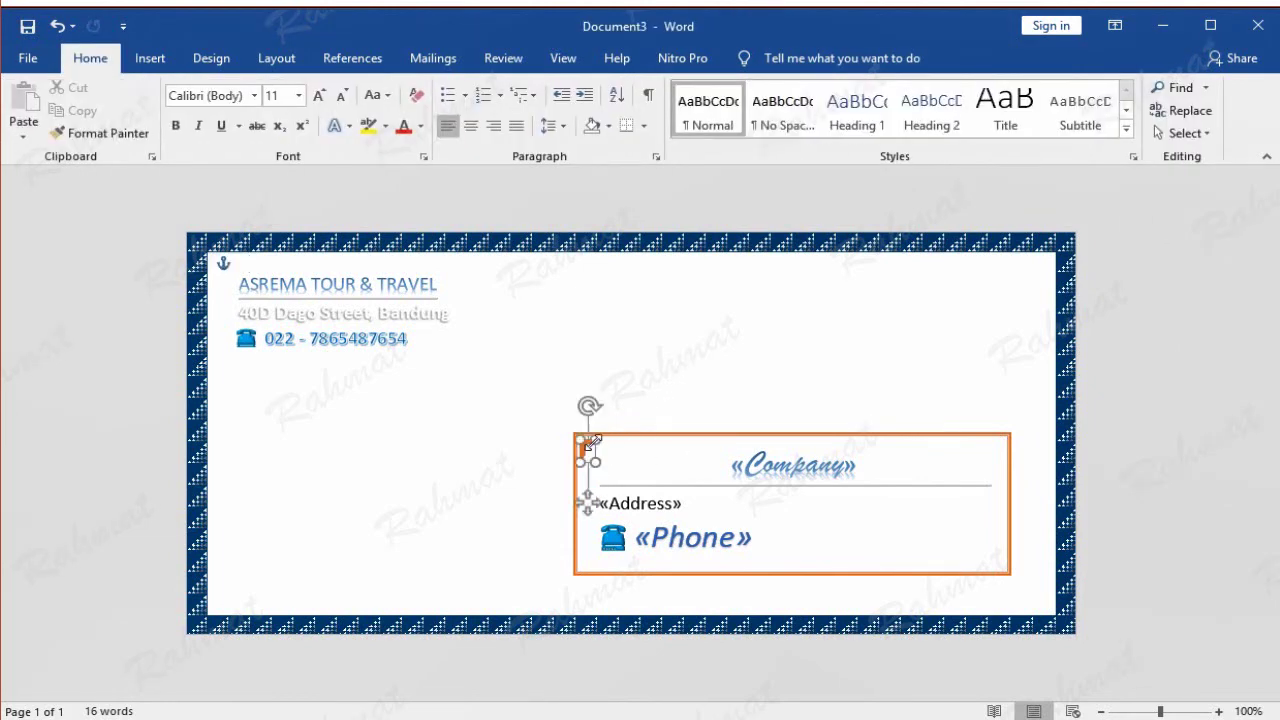
left_click(680, 396)
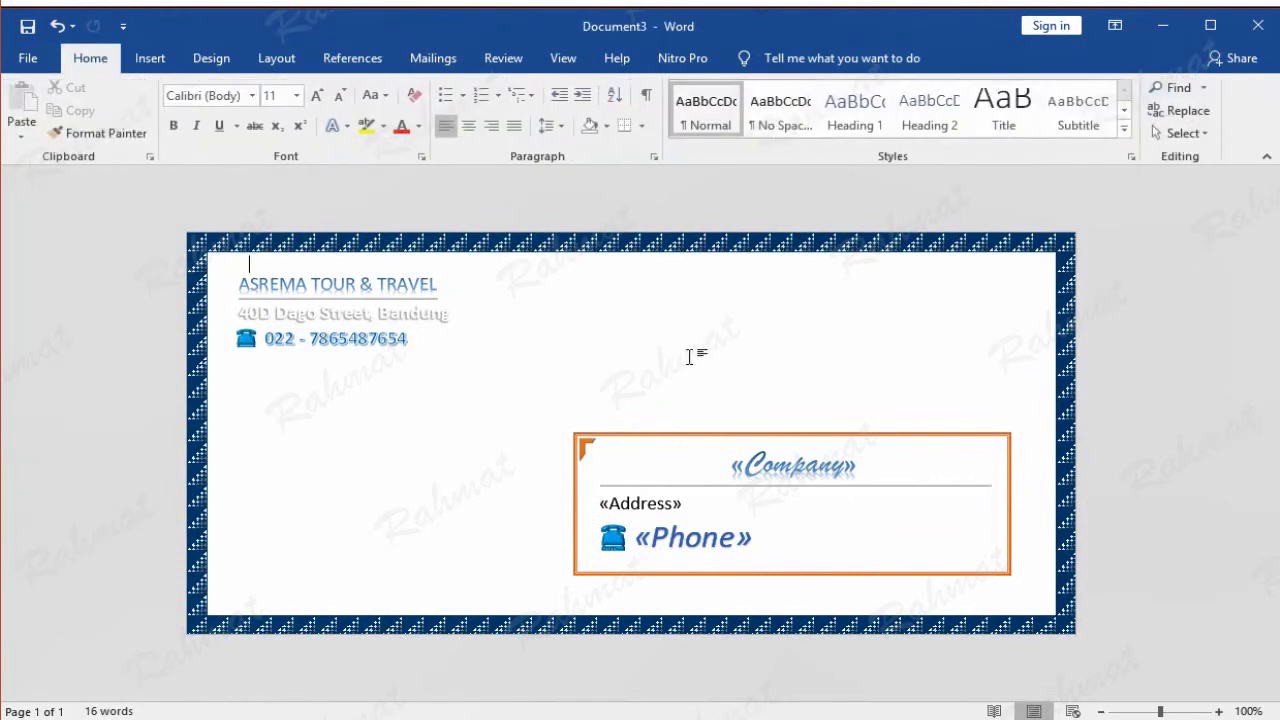
Copy and paste the corner shape, moving the duplicate to the box's top edge
left_click(593, 448)
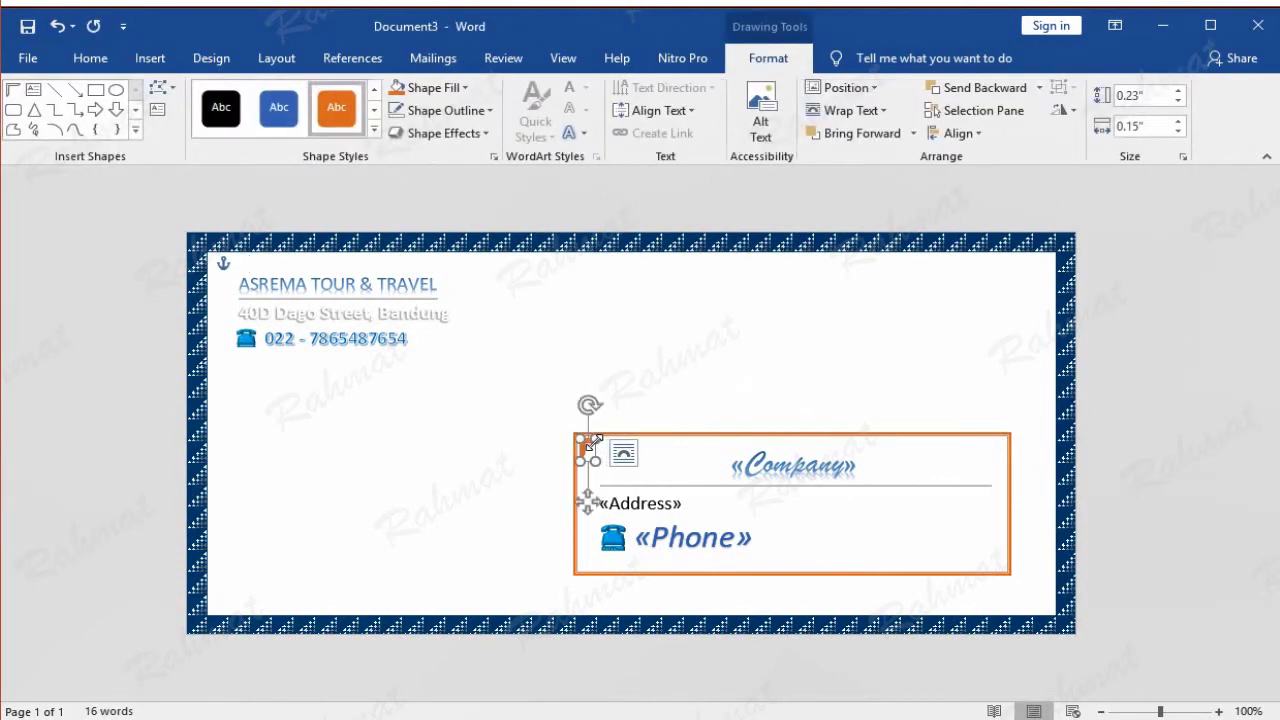
left_click(92, 60)
left_click(92, 112)
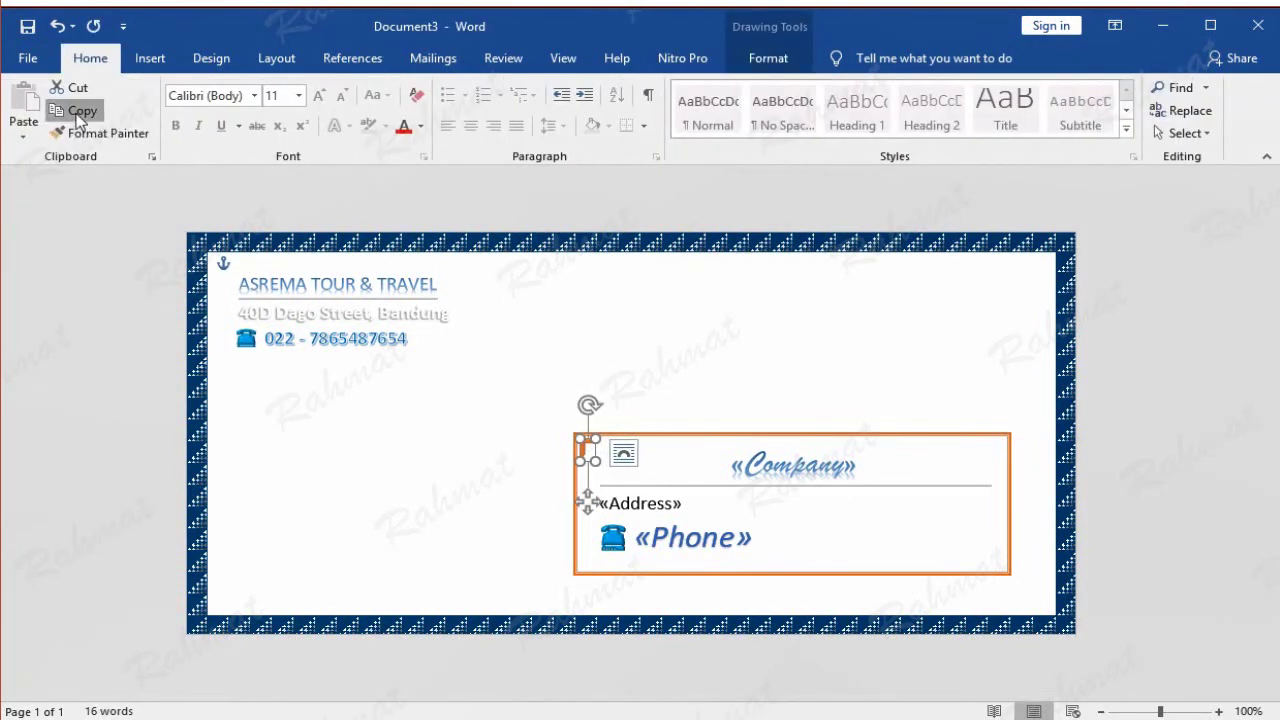
left_click(25, 100)
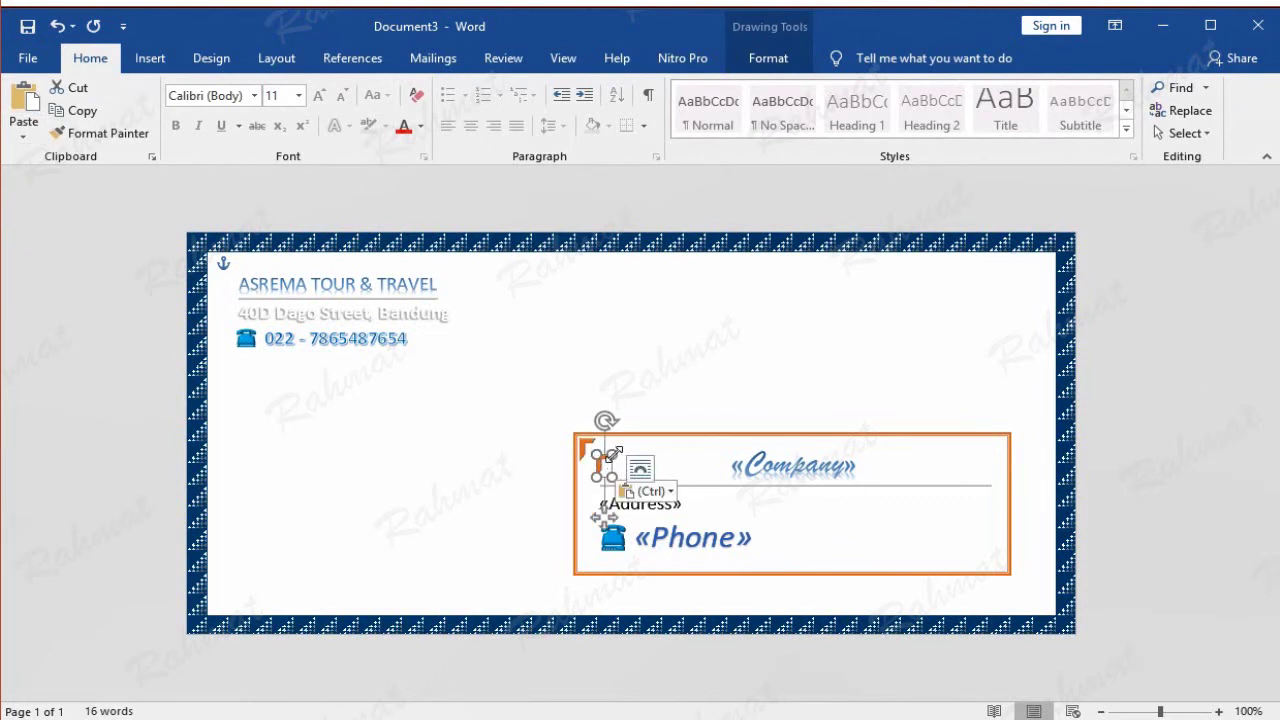
left_click_drag(612, 455, 589, 452)
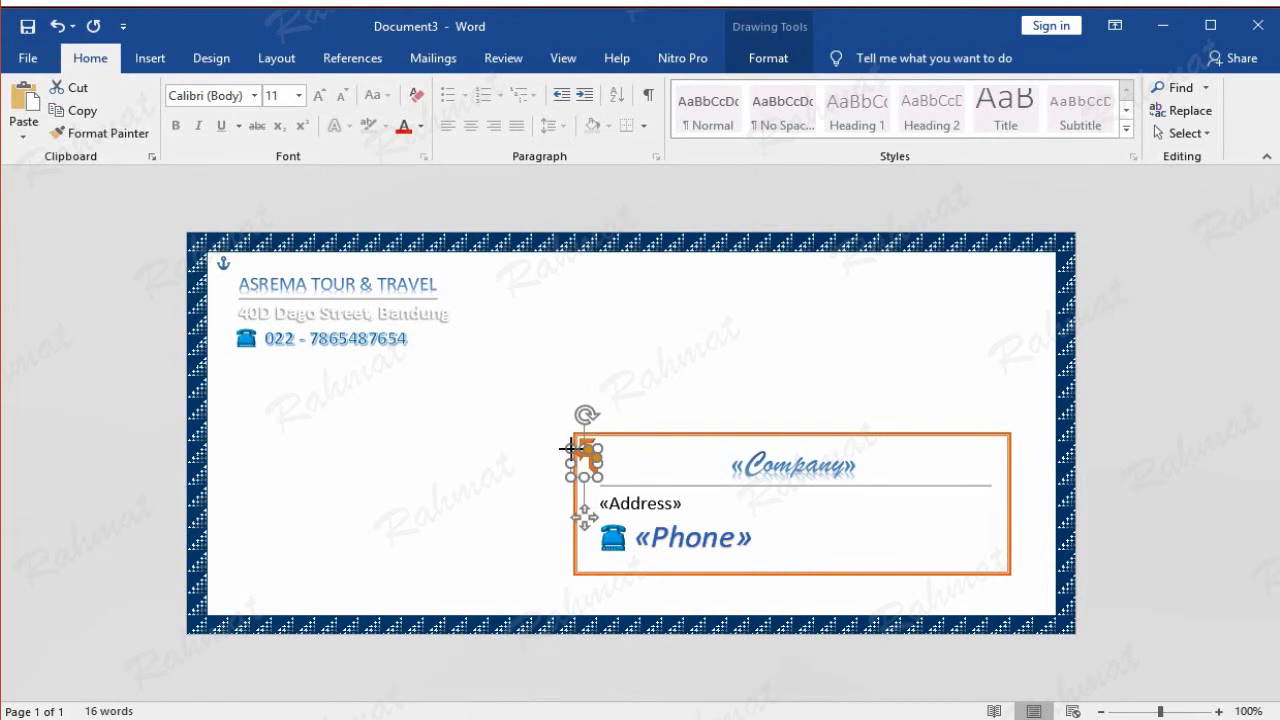
left_click_drag(614, 452, 759, 422)
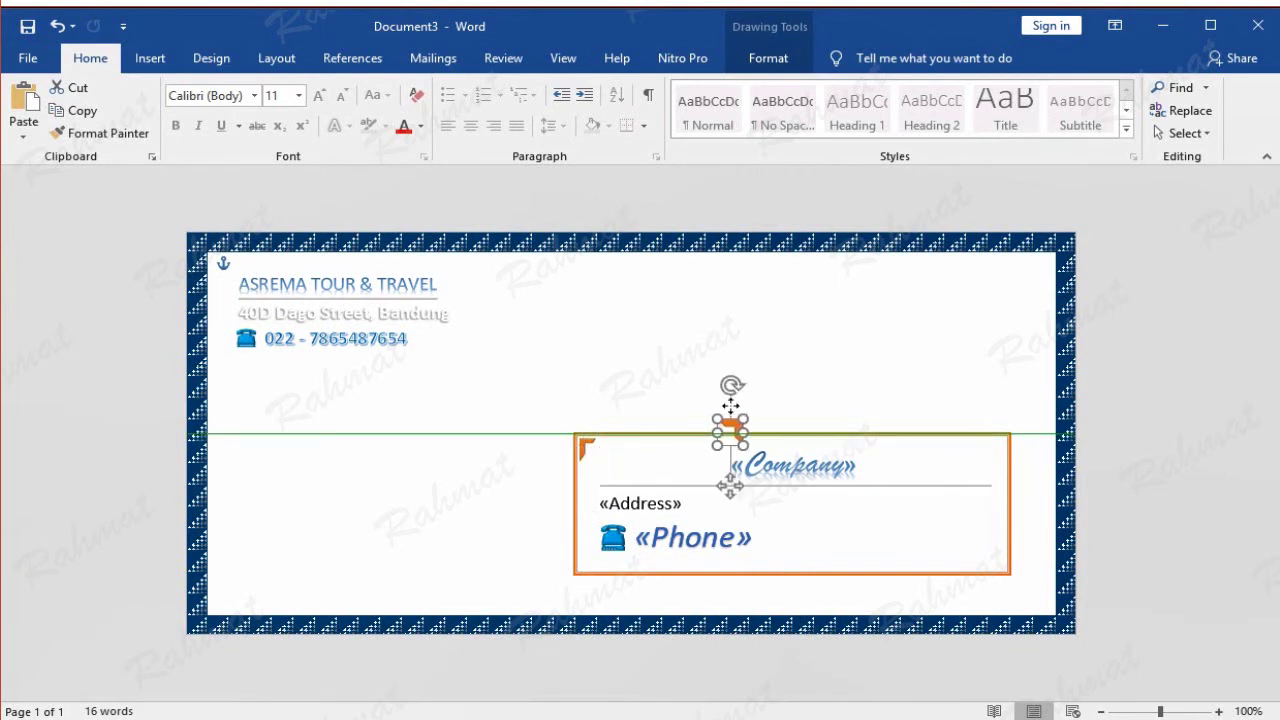
Size the duplicate to 0.23" by 0.15" and place it at the box's top-right corner
left_click(762, 57)
left_click(1140, 98)
left_click(1139, 97)
type("0.23")
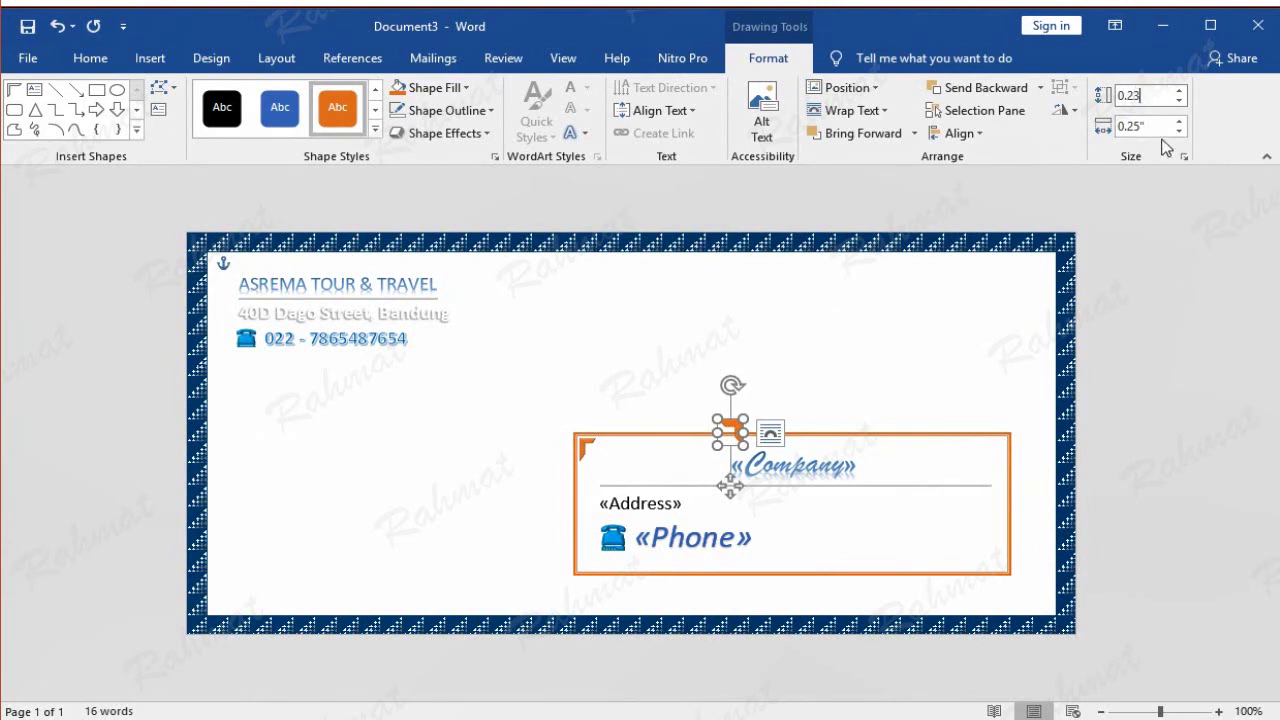
left_click(1130, 126)
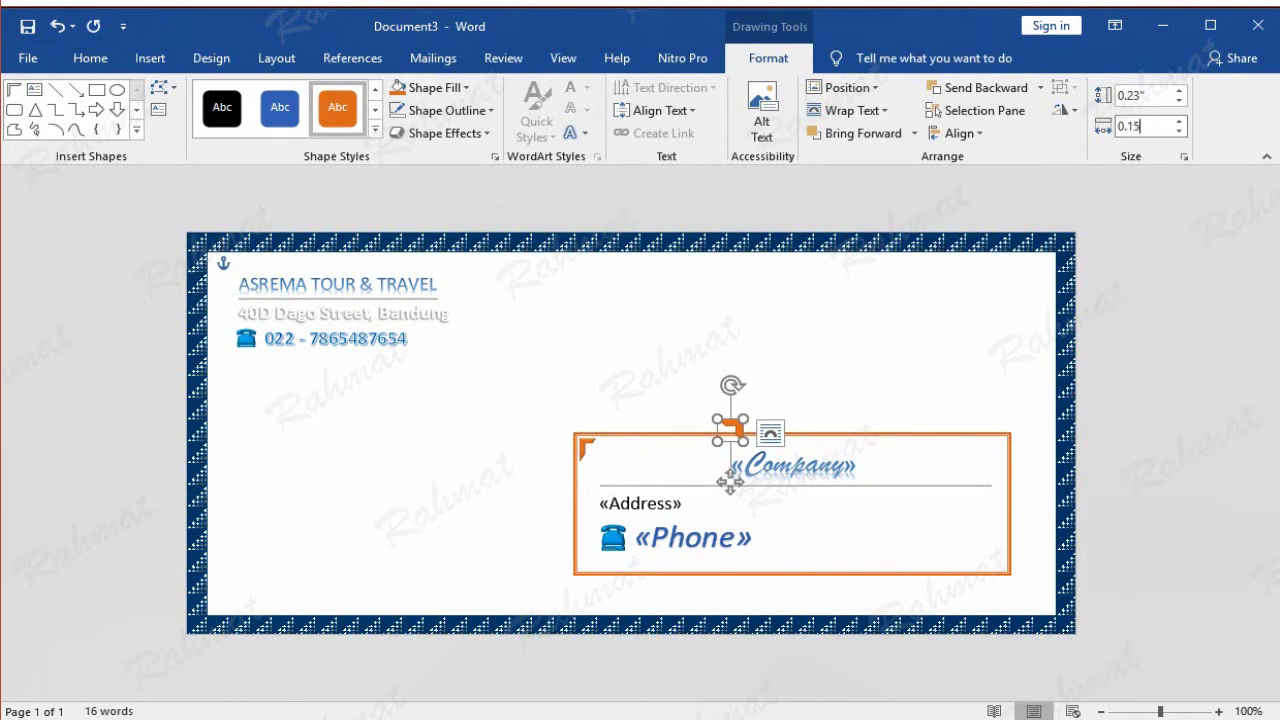
key("Return")
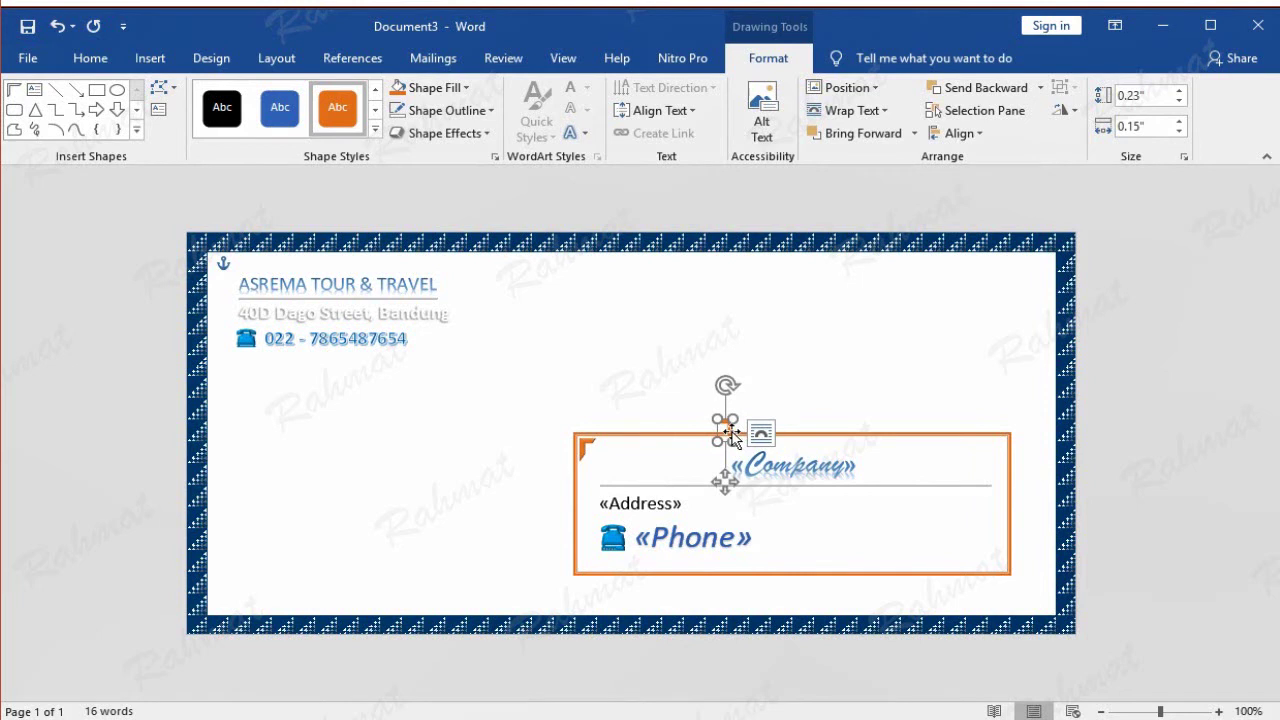
left_click_drag(731, 433, 1001, 453)
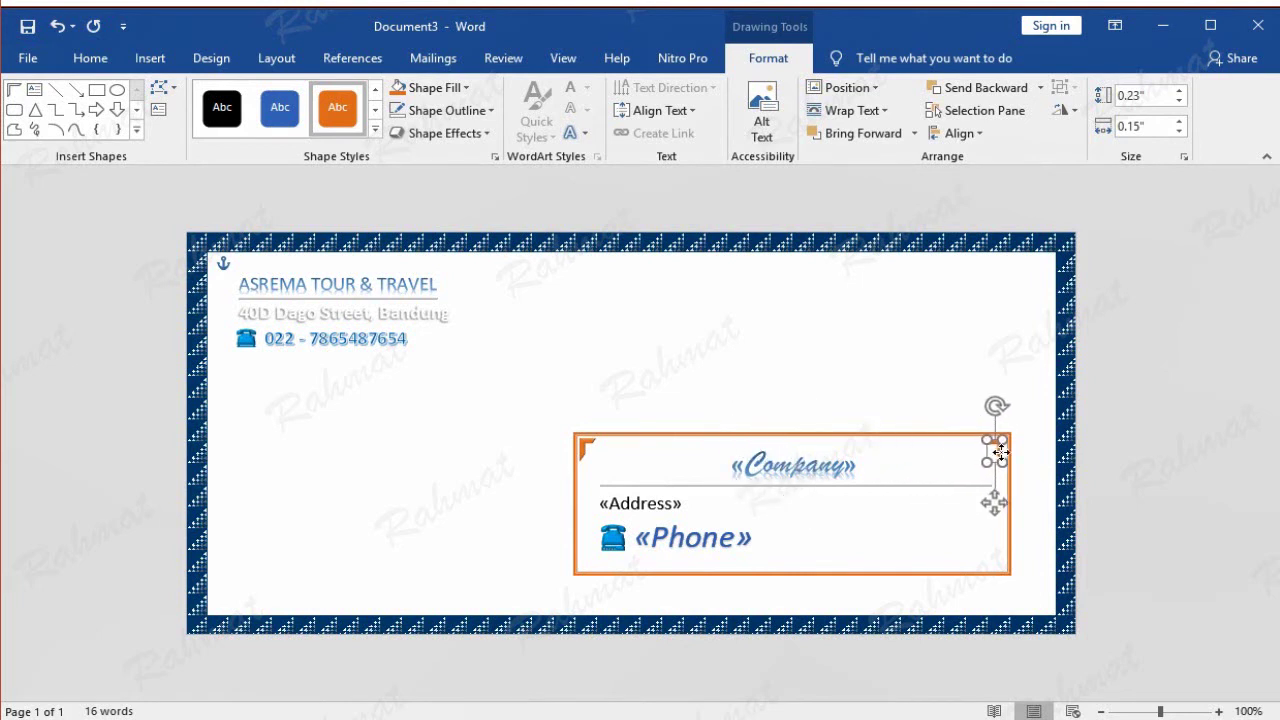
key("ctrl+Up")
key("ctrl+Up")
key("ctrl+Up")
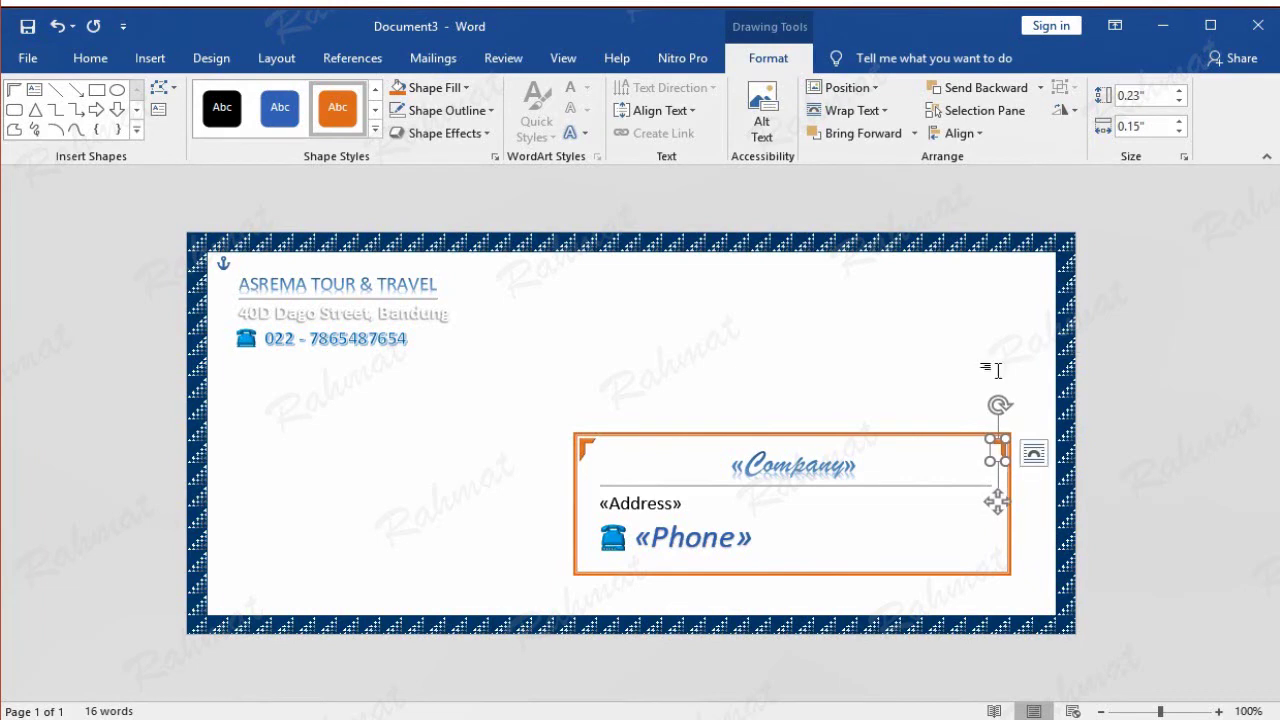
left_click(975, 362)
Paste another copy of the corner ornament onto the page
left_click(1000, 450)
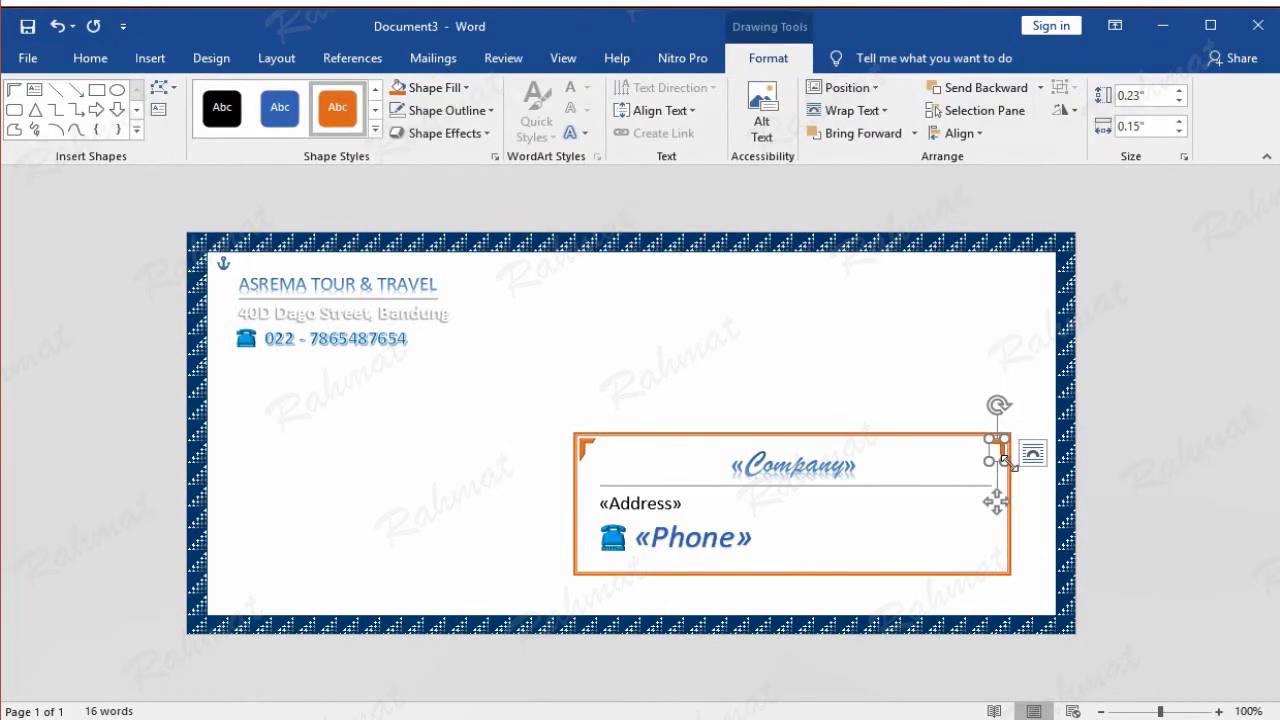
left_click(1000, 330)
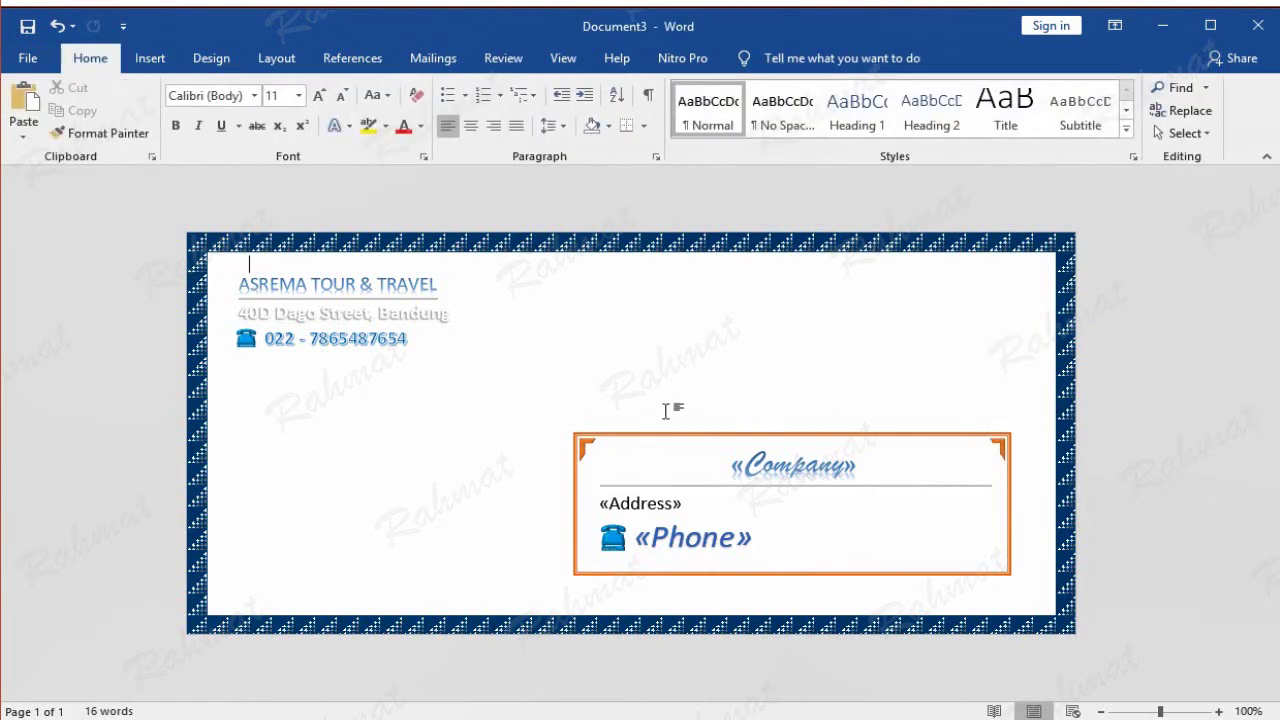
left_click(26, 98)
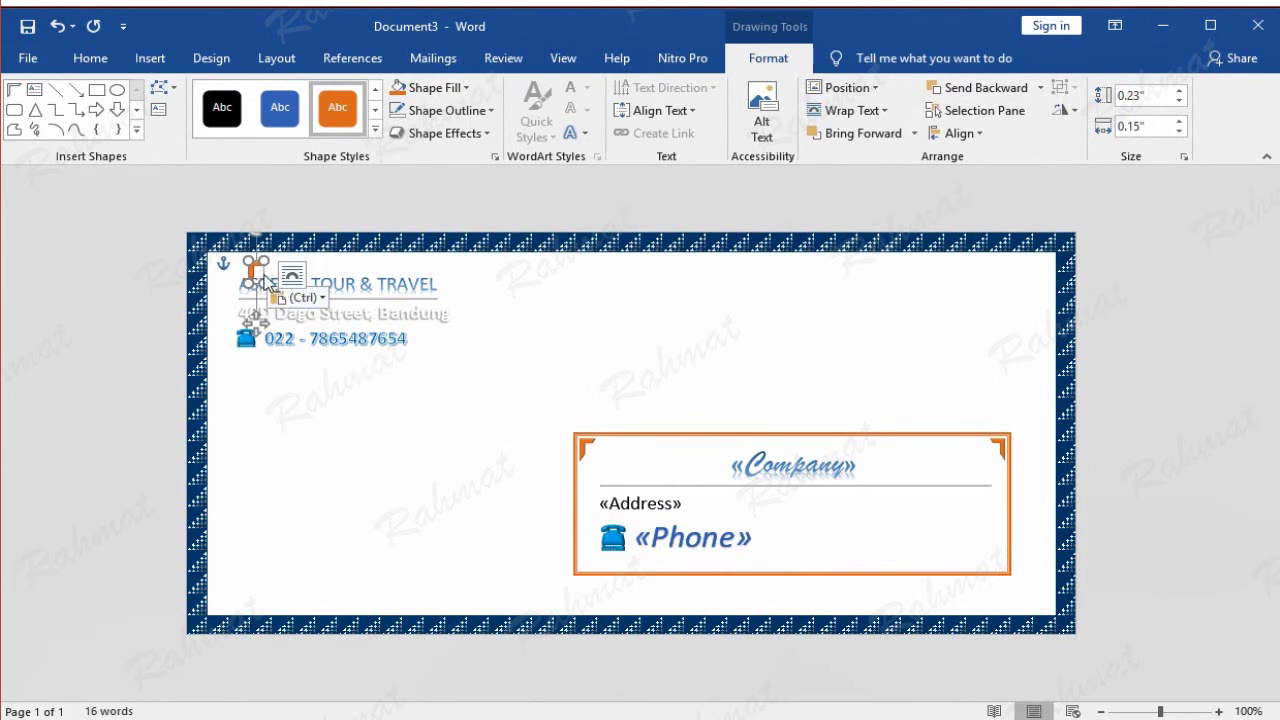
Move the ornament copy beside the recipient box, flip it, and size it 0.23" by 0.15"
left_click_drag(262, 278, 546, 510)
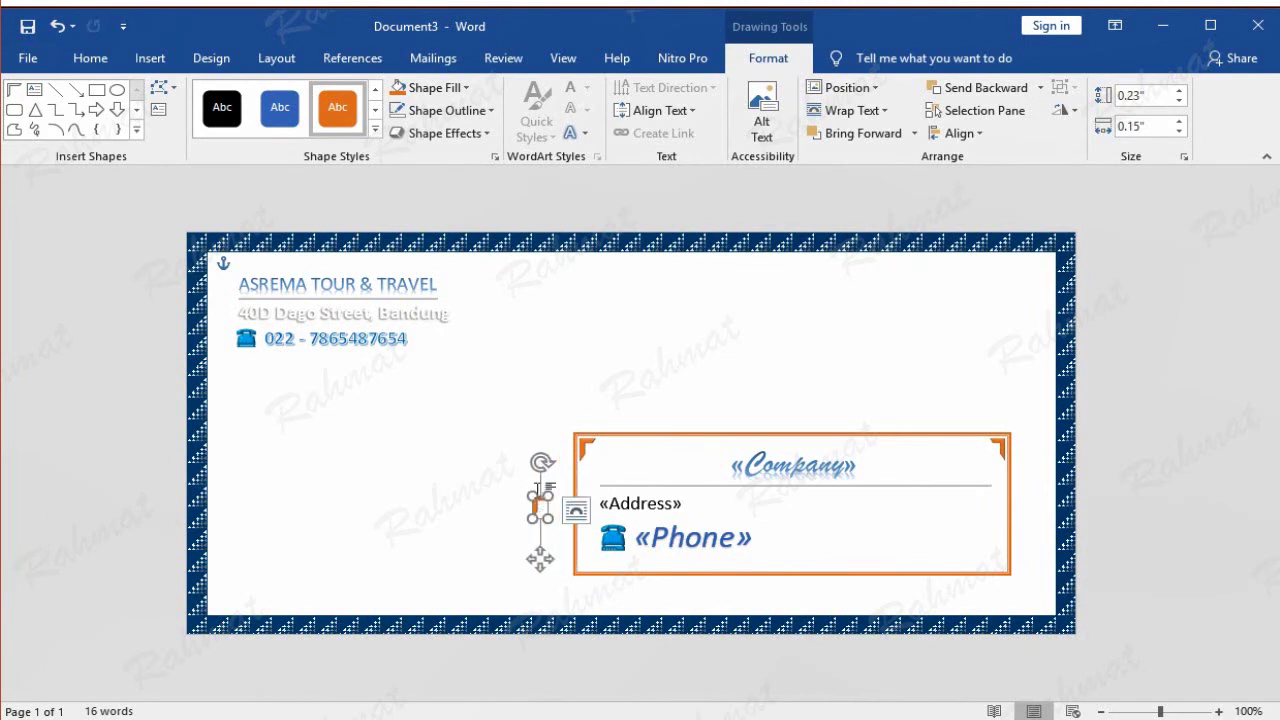
left_click_drag(548, 495, 546, 545)
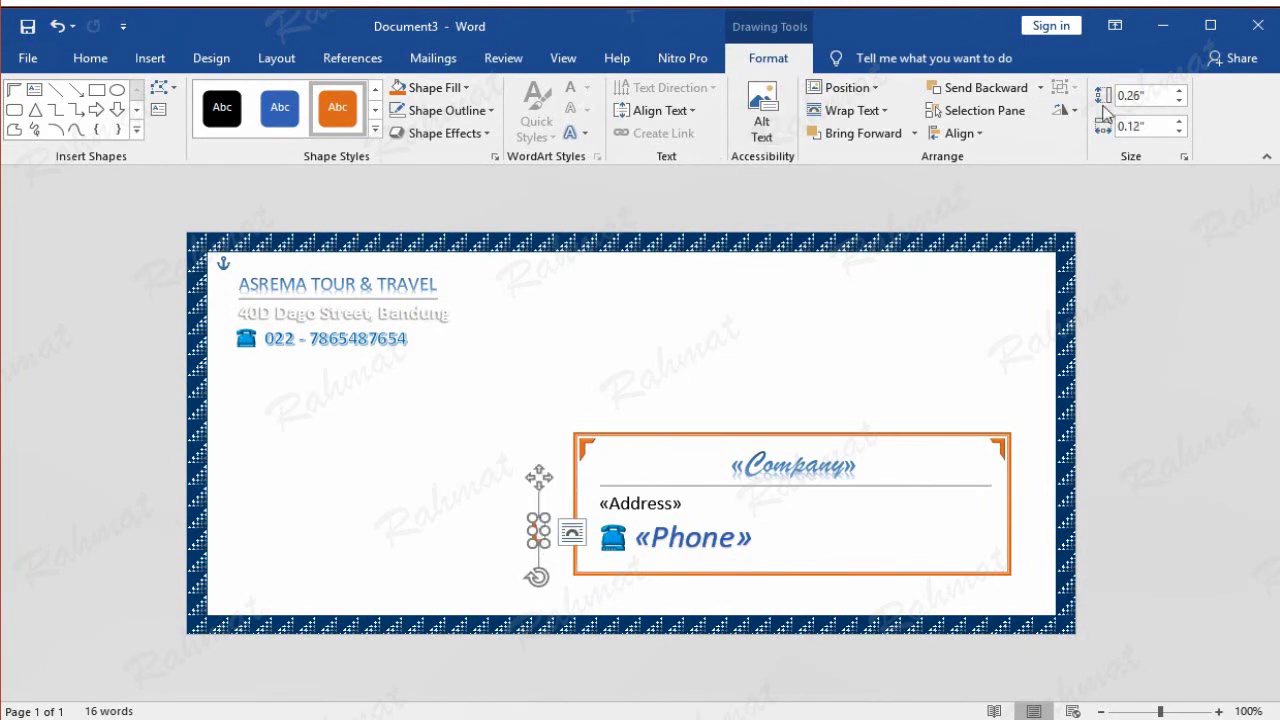
left_click(1146, 96)
left_click(1133, 96)
key("BackSpace")
type("3")
left_click(1155, 127)
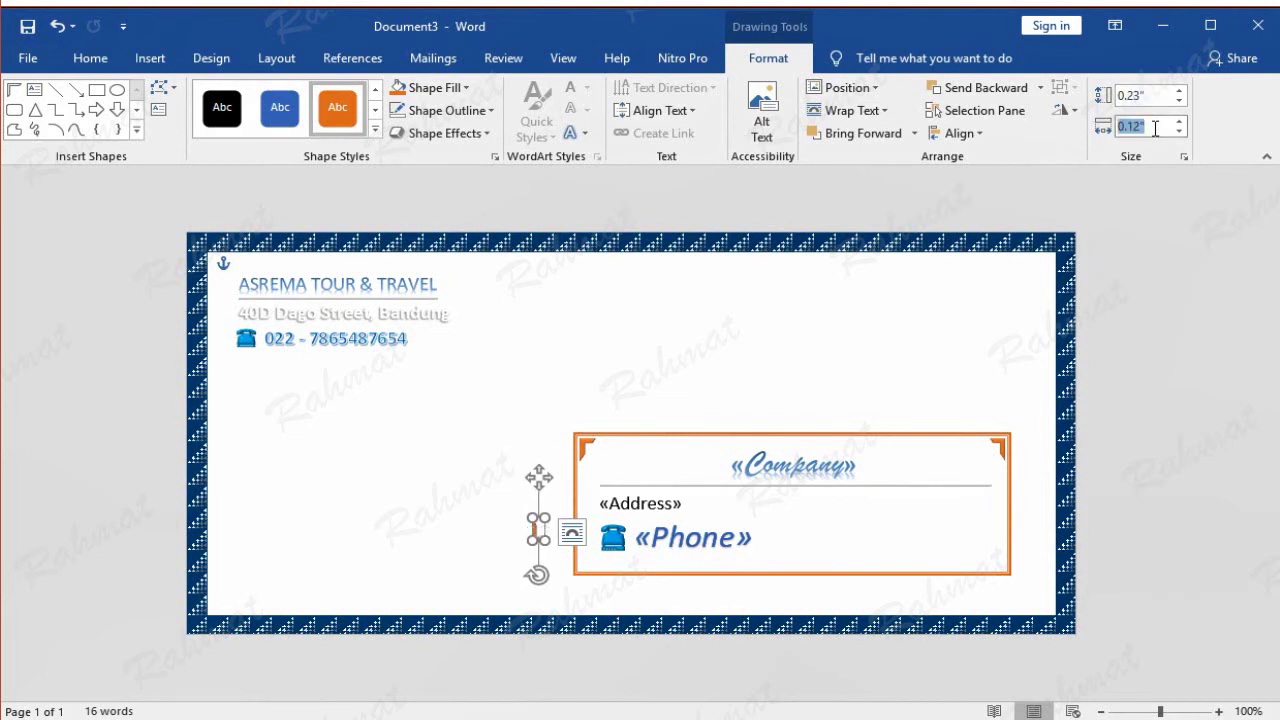
type("0")
key("Return")
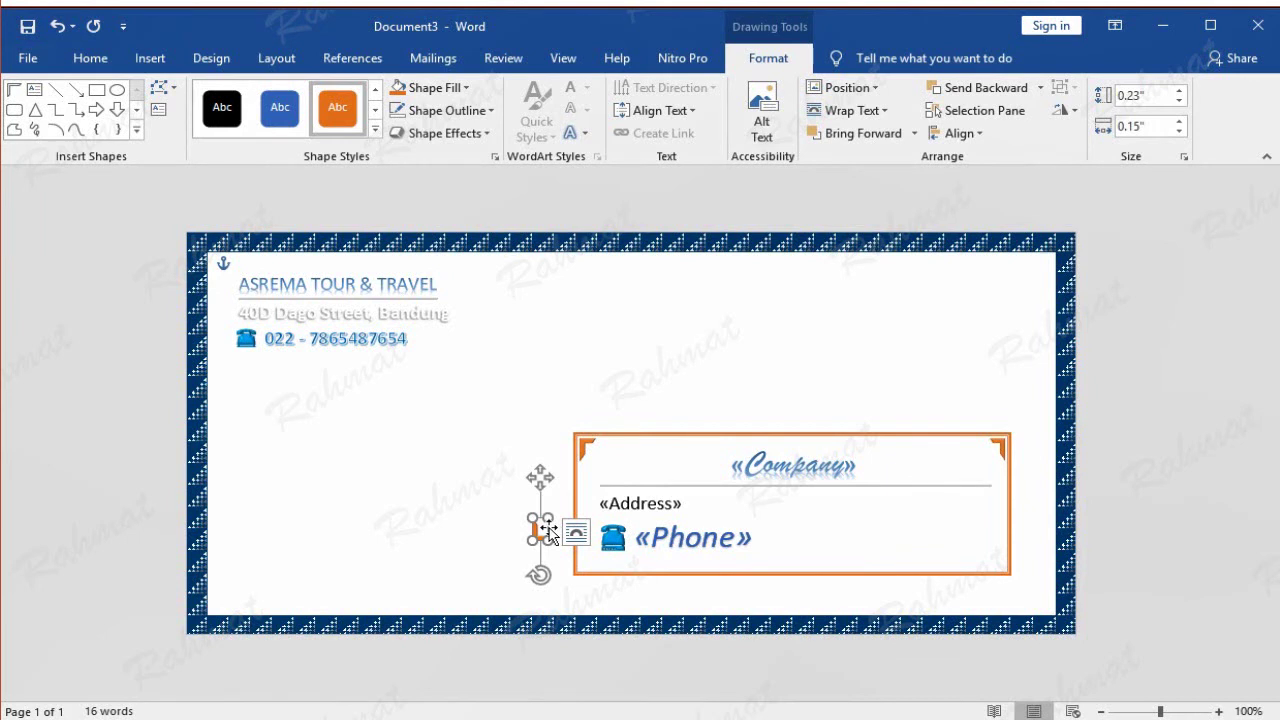
Position the flipped ornament on the recipient box's lower-left corner and reselect it
left_click_drag(545, 533, 594, 554)
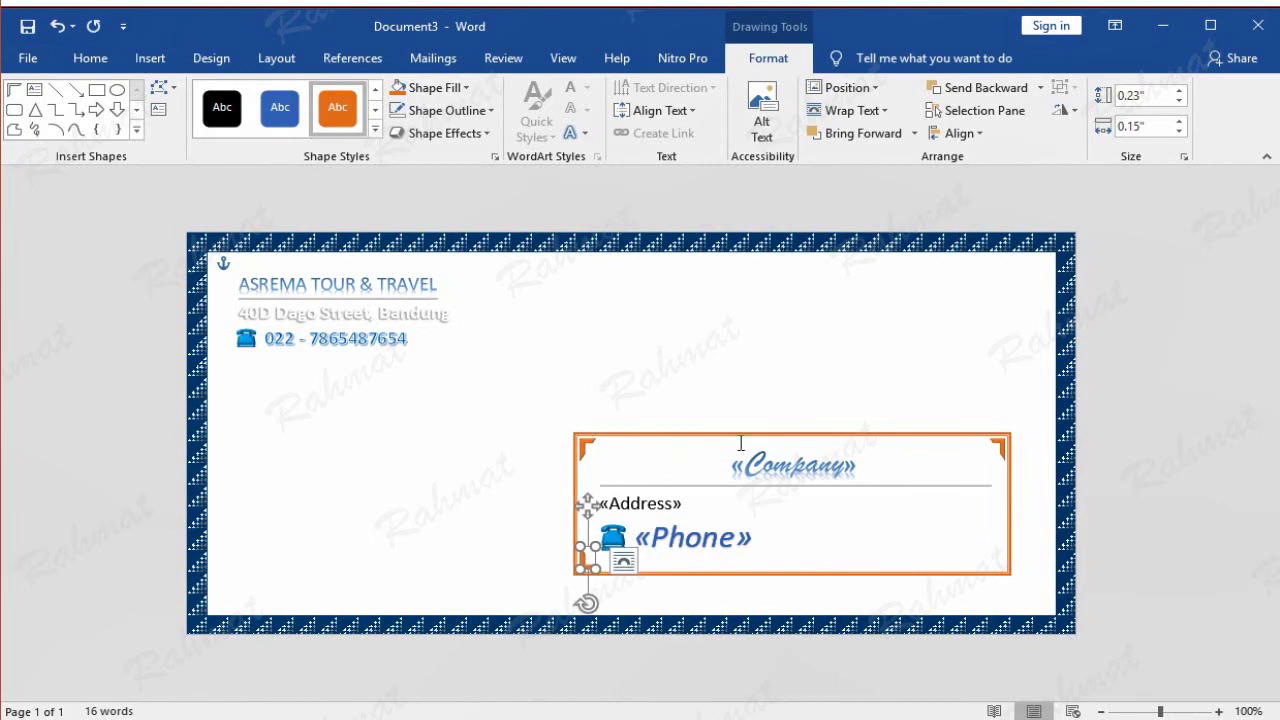
left_click(766, 353)
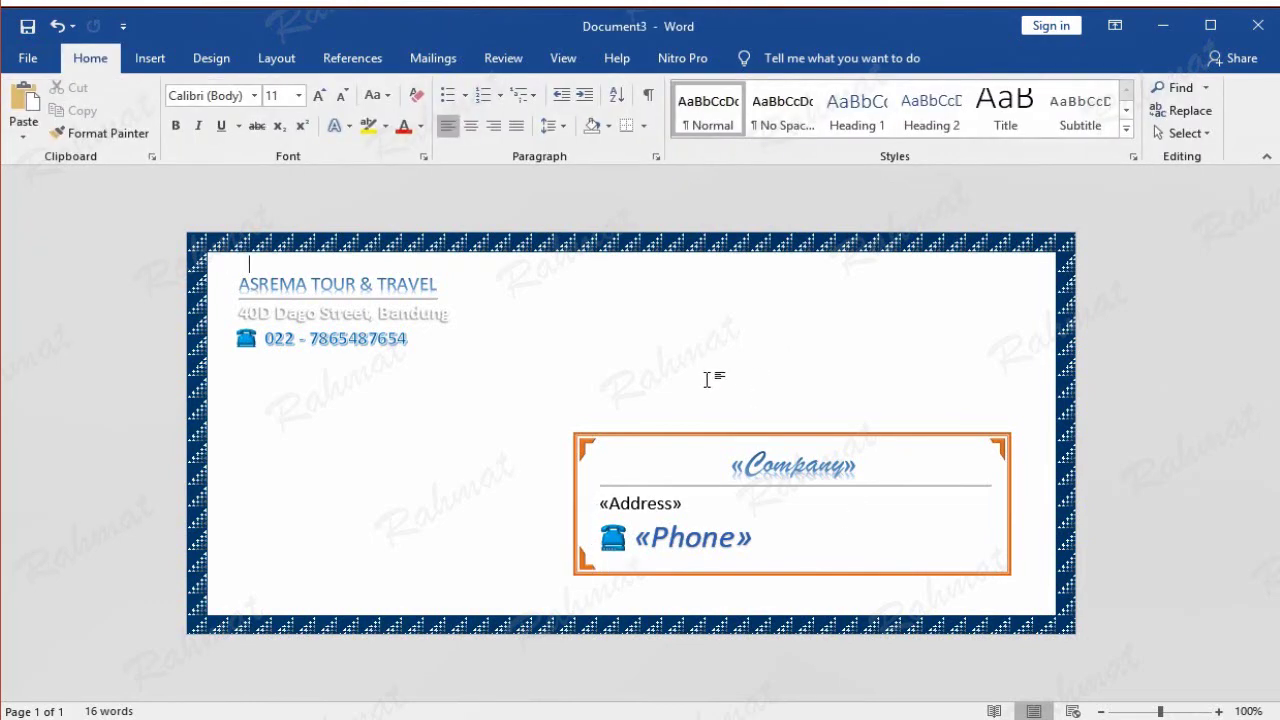
left_click(584, 558)
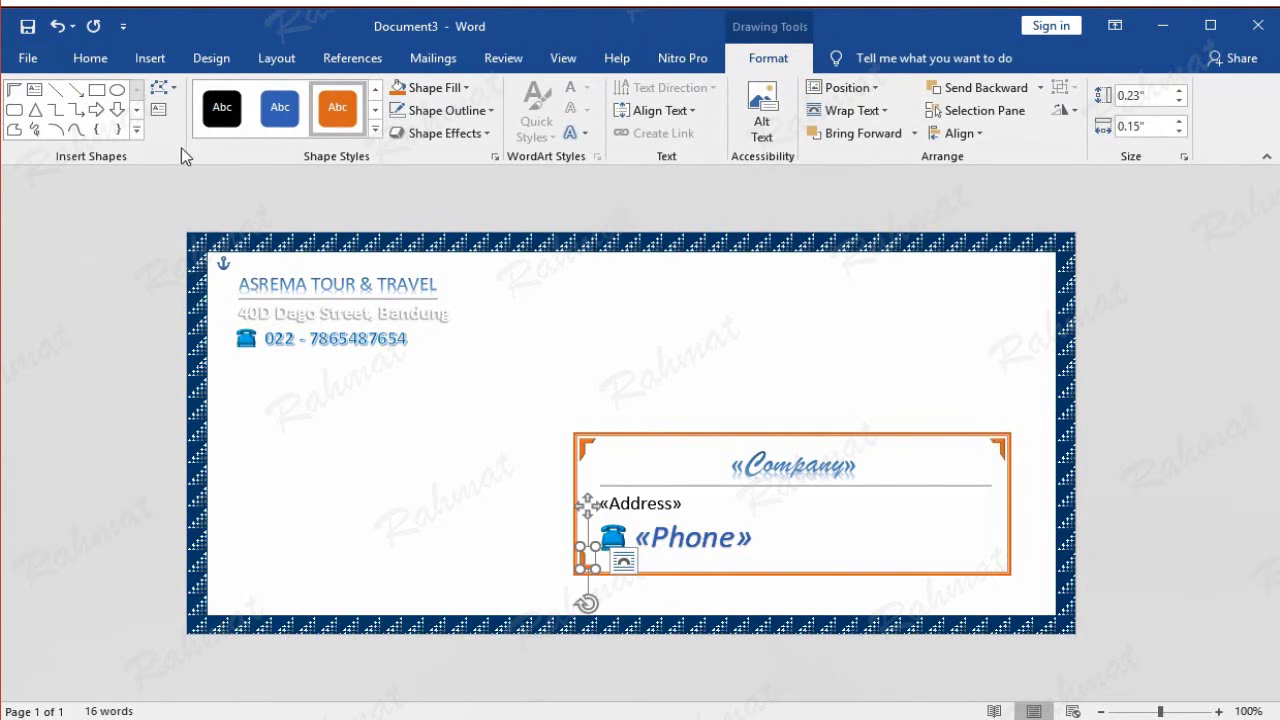
left_click(84, 60)
Duplicate the lower-left ornament, move it right and set its width to 0.15"
left_click(76, 111)
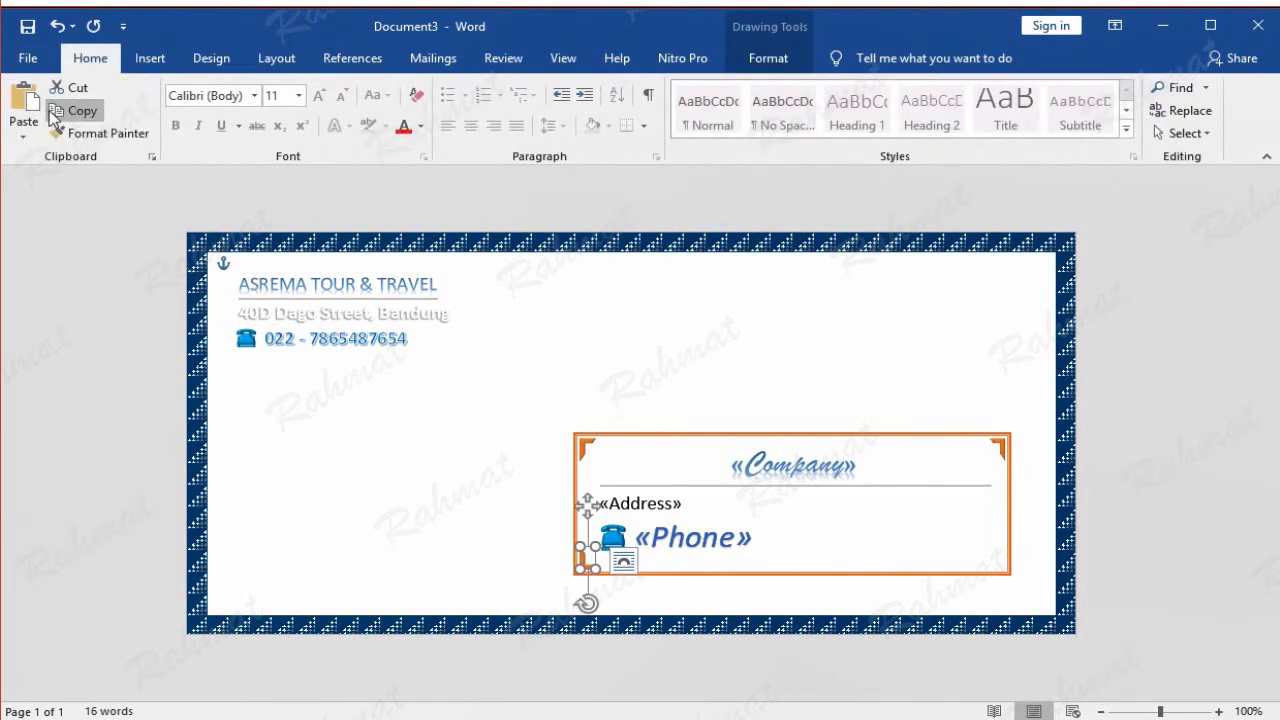
key("ctrl+v")
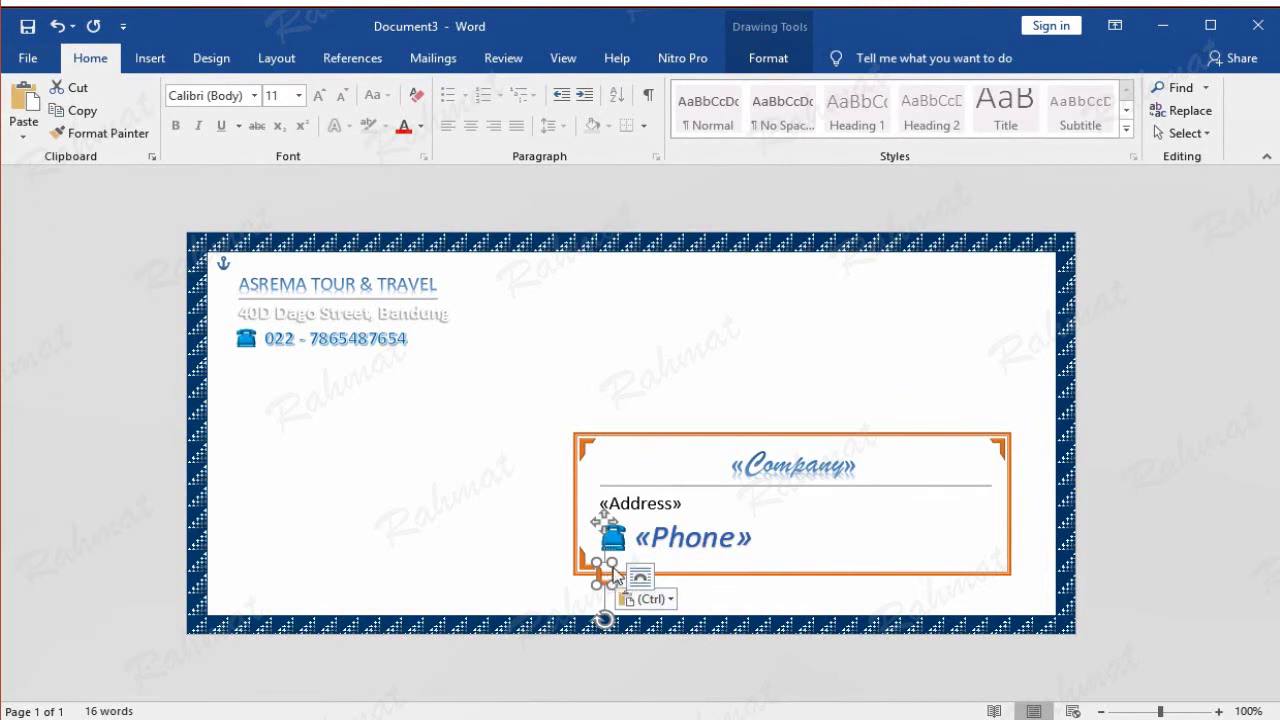
mouse_move(608, 580)
left_mouse_down()
mouse_move(946, 525)
mouse_move(893, 523)
left_mouse_up()
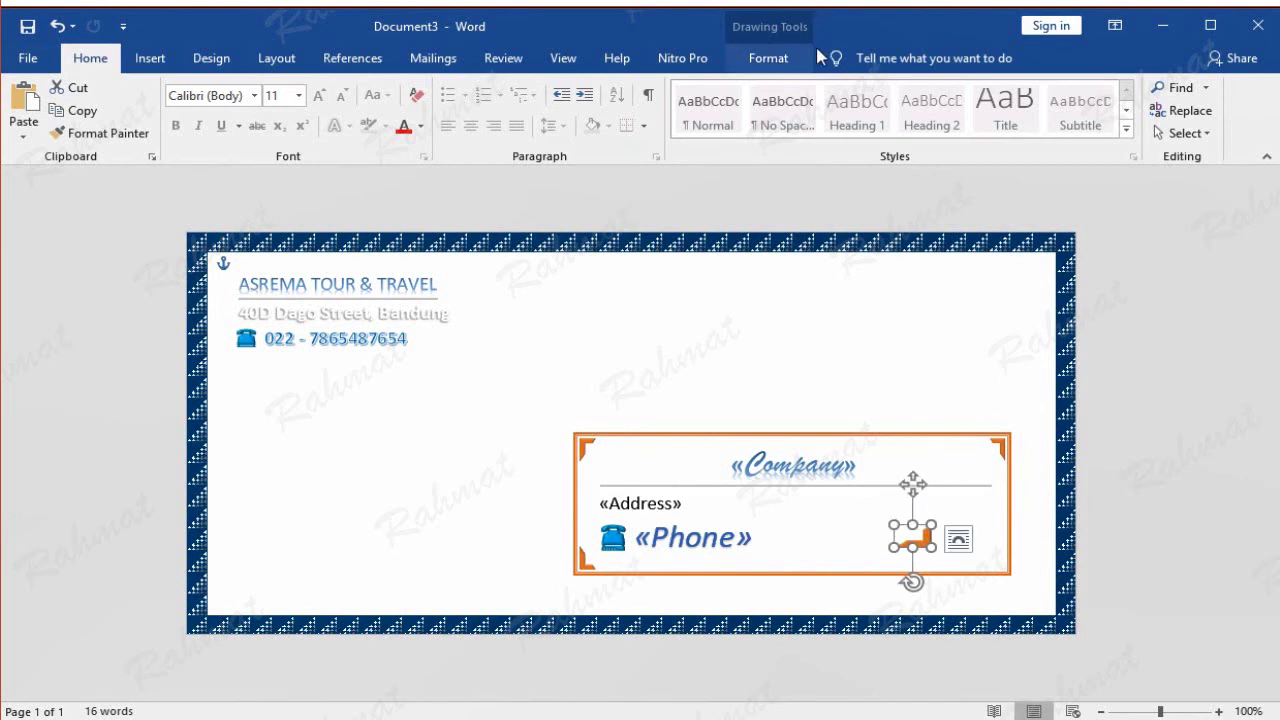
left_click(791, 64)
left_click(1136, 128)
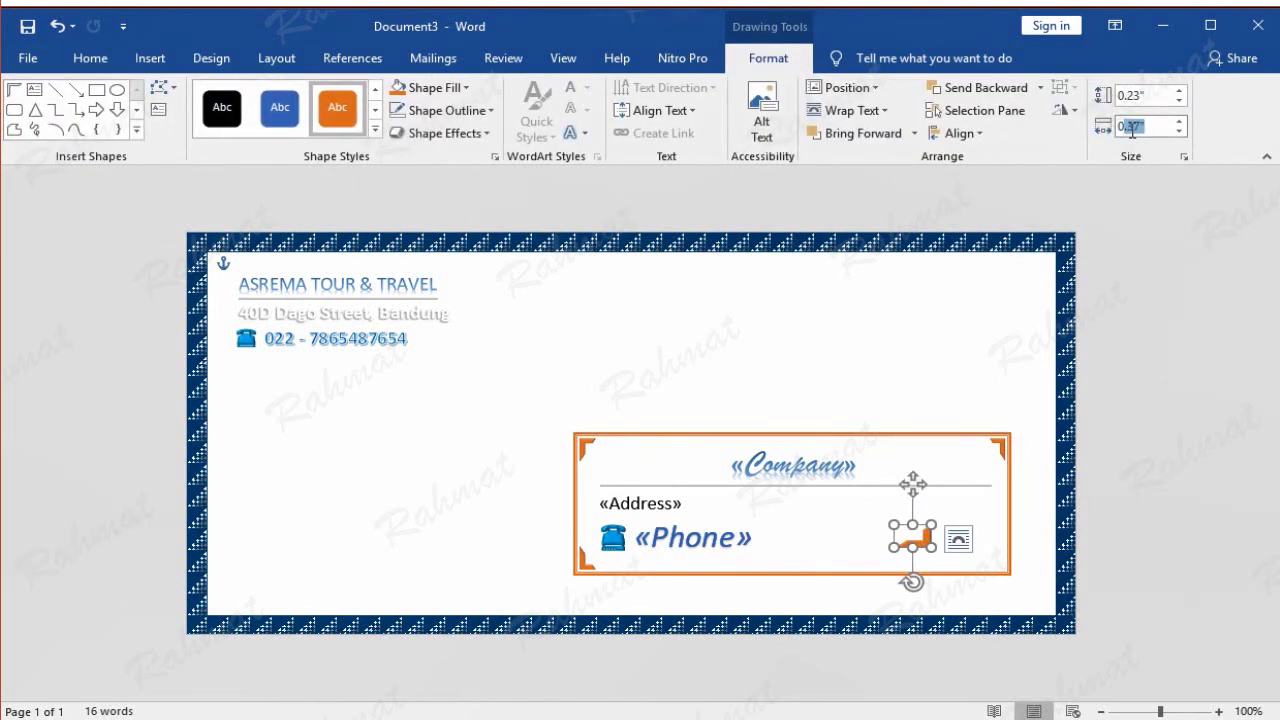
type("0.15")
key("Return")
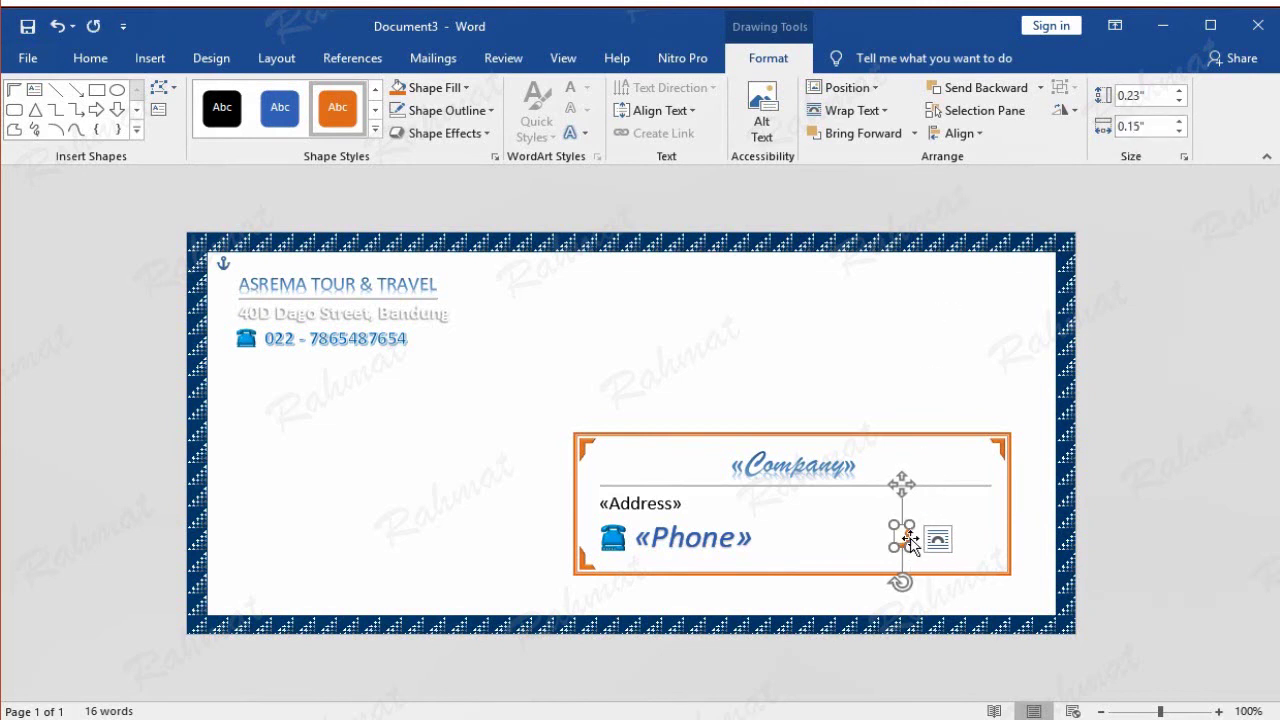
Place the duplicate ornament on the recipient box's lower-right corner
left_click_drag(908, 540, 1003, 560)
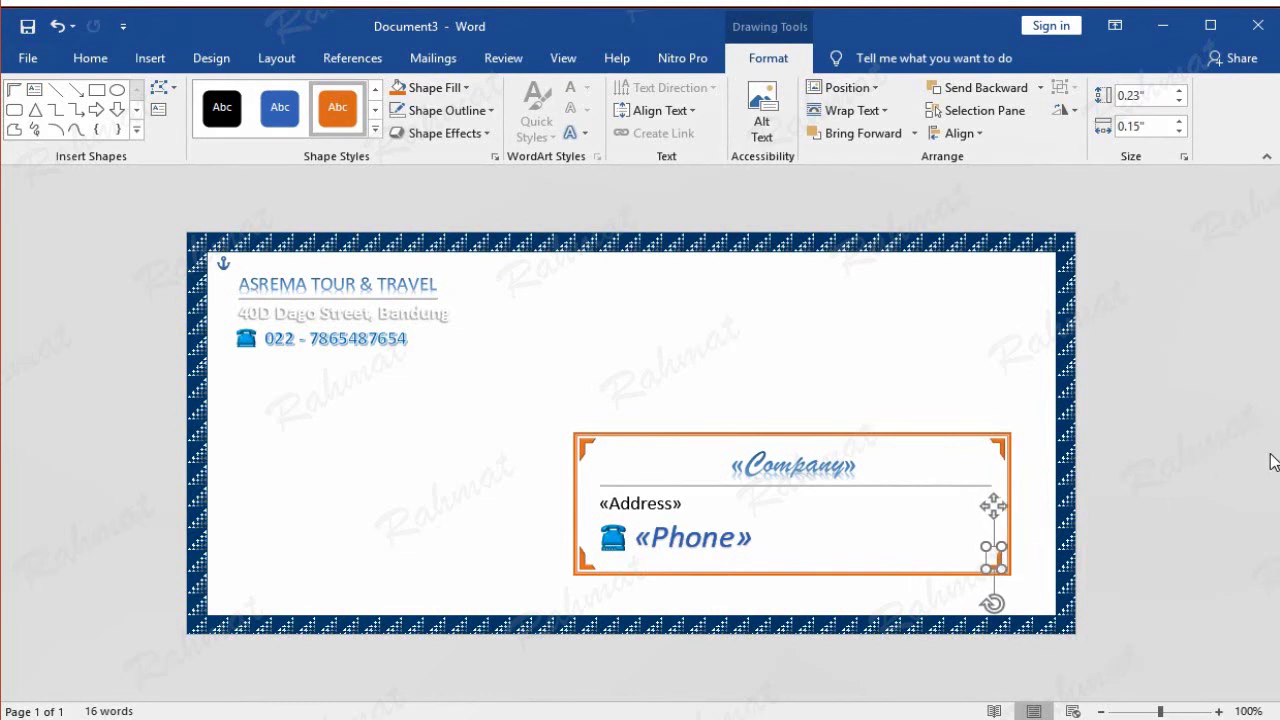
left_click(1160, 514)
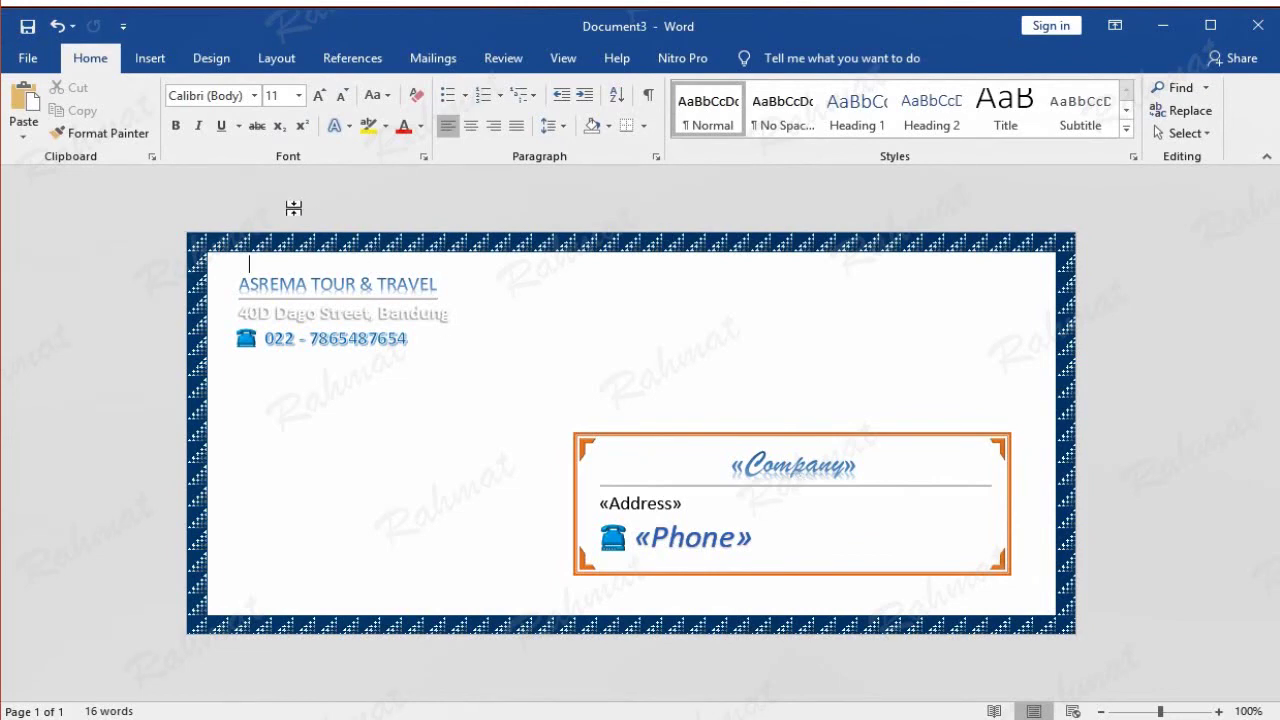
left_click(150, 58)
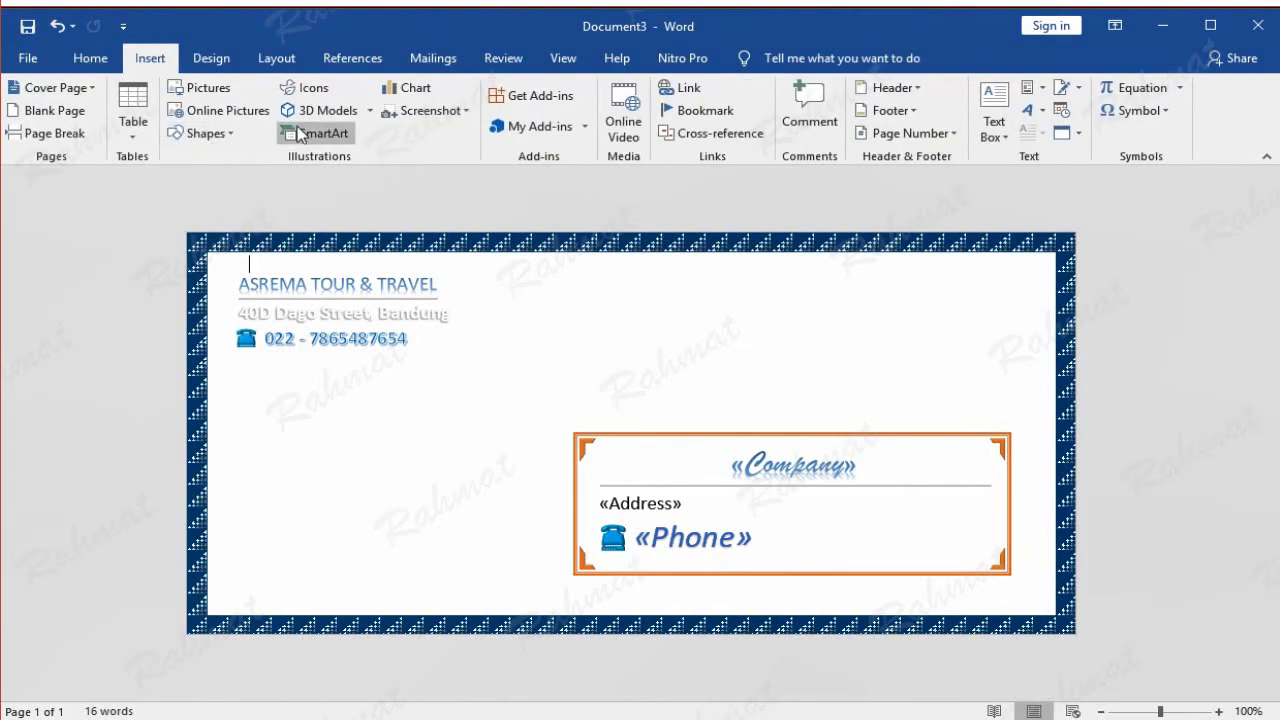
Draw a rectangle covering the whole envelope
left_click(202, 133)
left_click(259, 180)
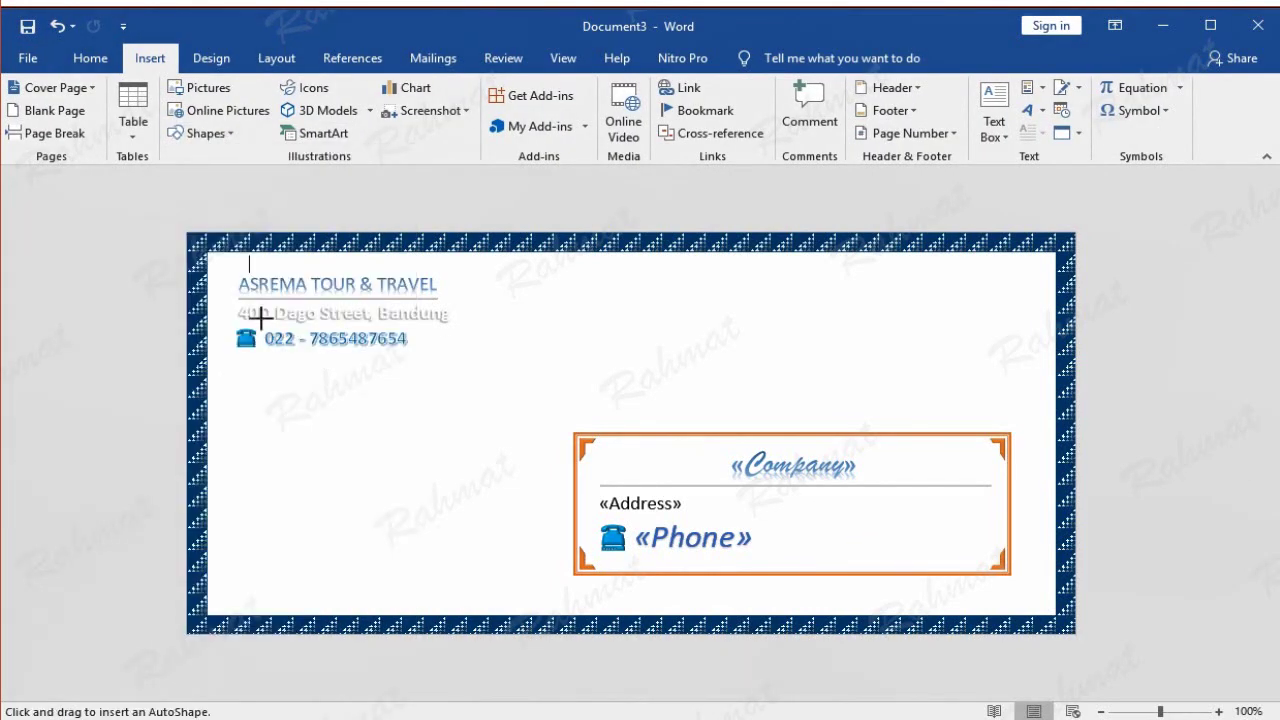
left_click_drag(186, 232, 1076, 633)
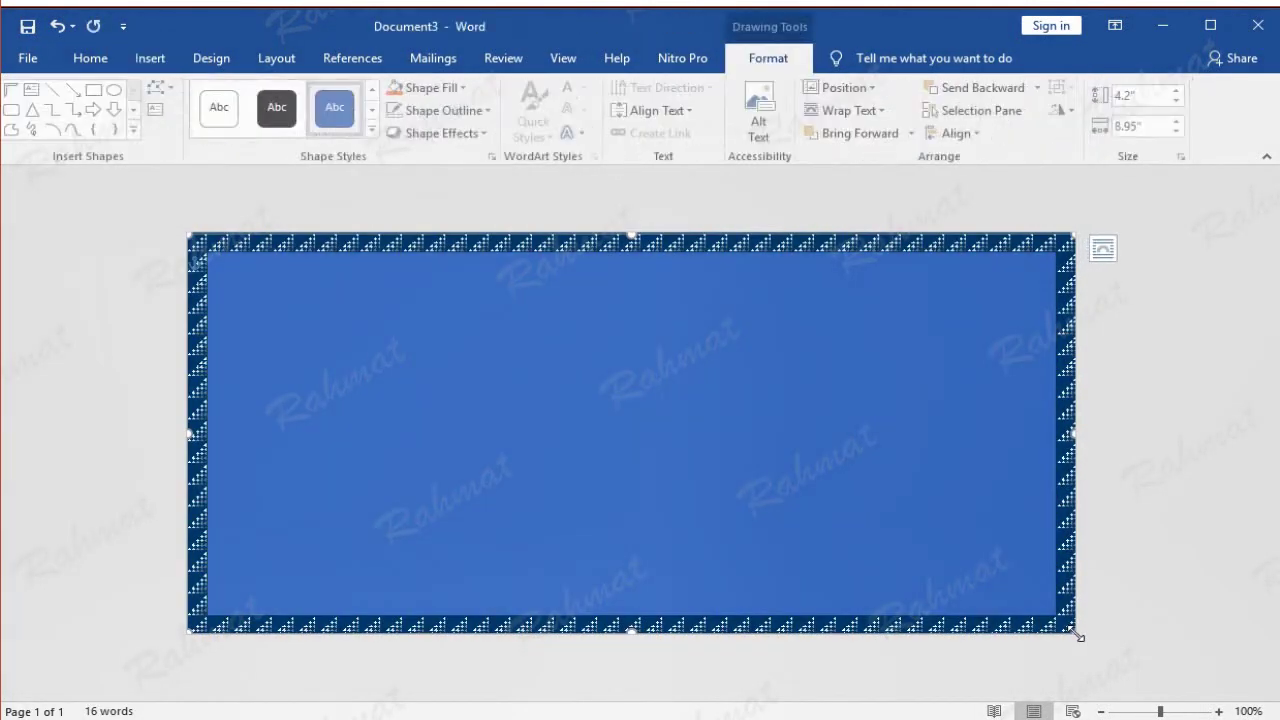
Fill the rectangle with the beige texture and send it behind the text
left_click(453, 90)
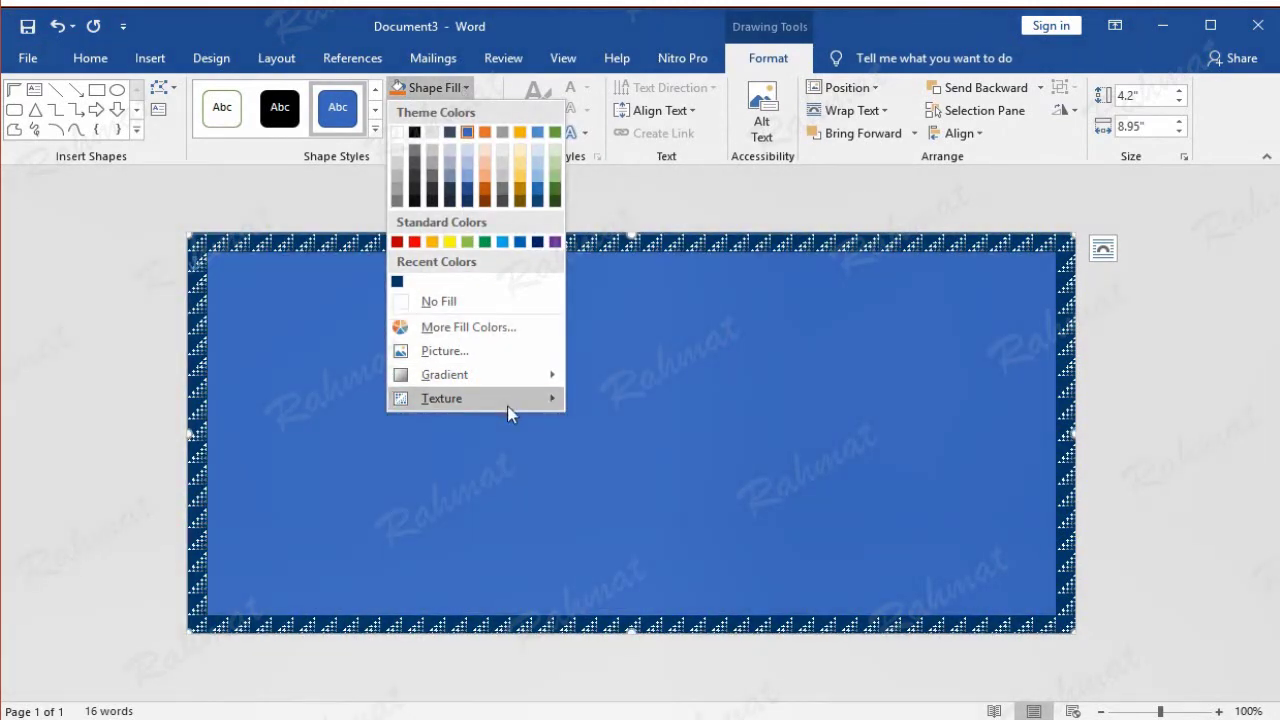
mouse_move(508, 398)
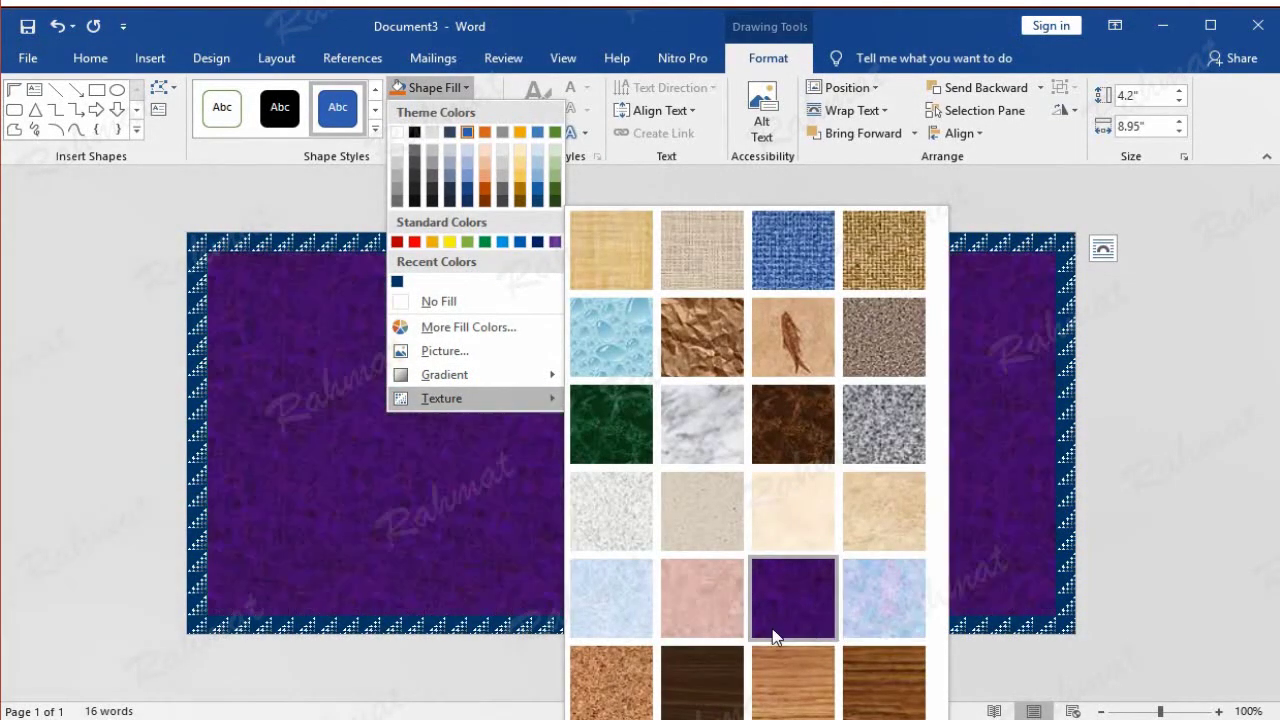
left_click(876, 537)
right_click(474, 308)
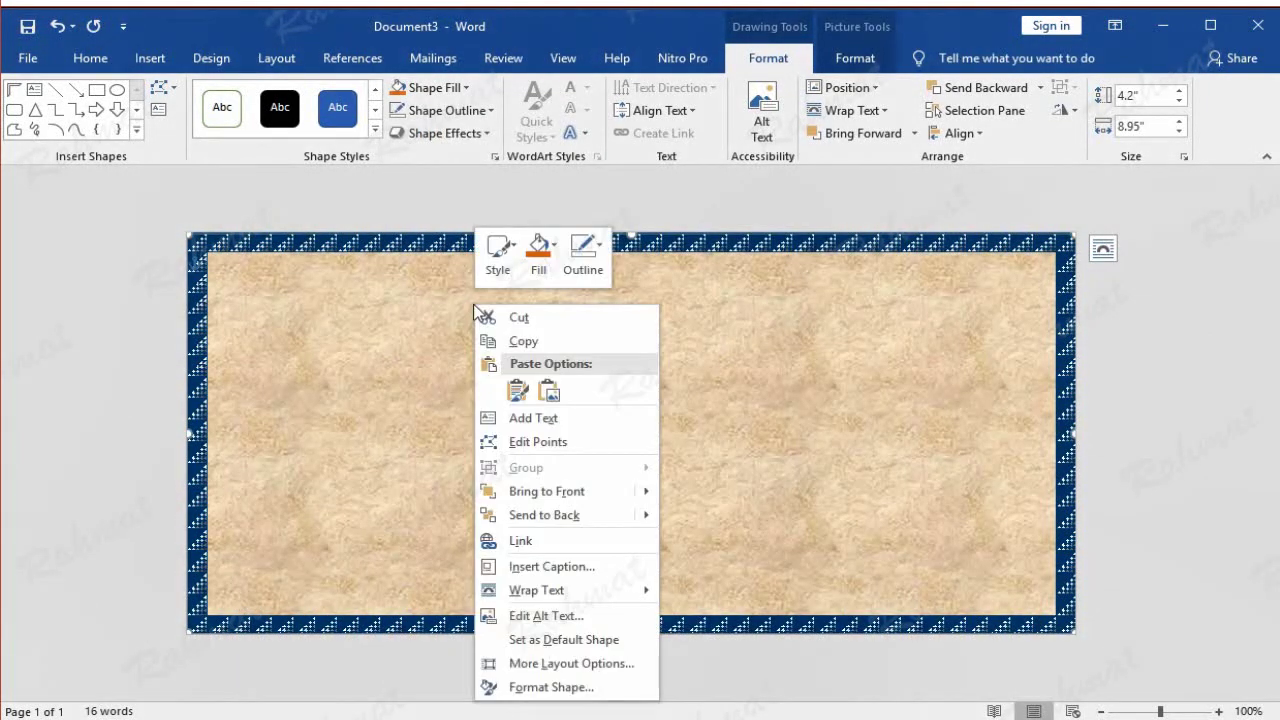
mouse_move(650, 515)
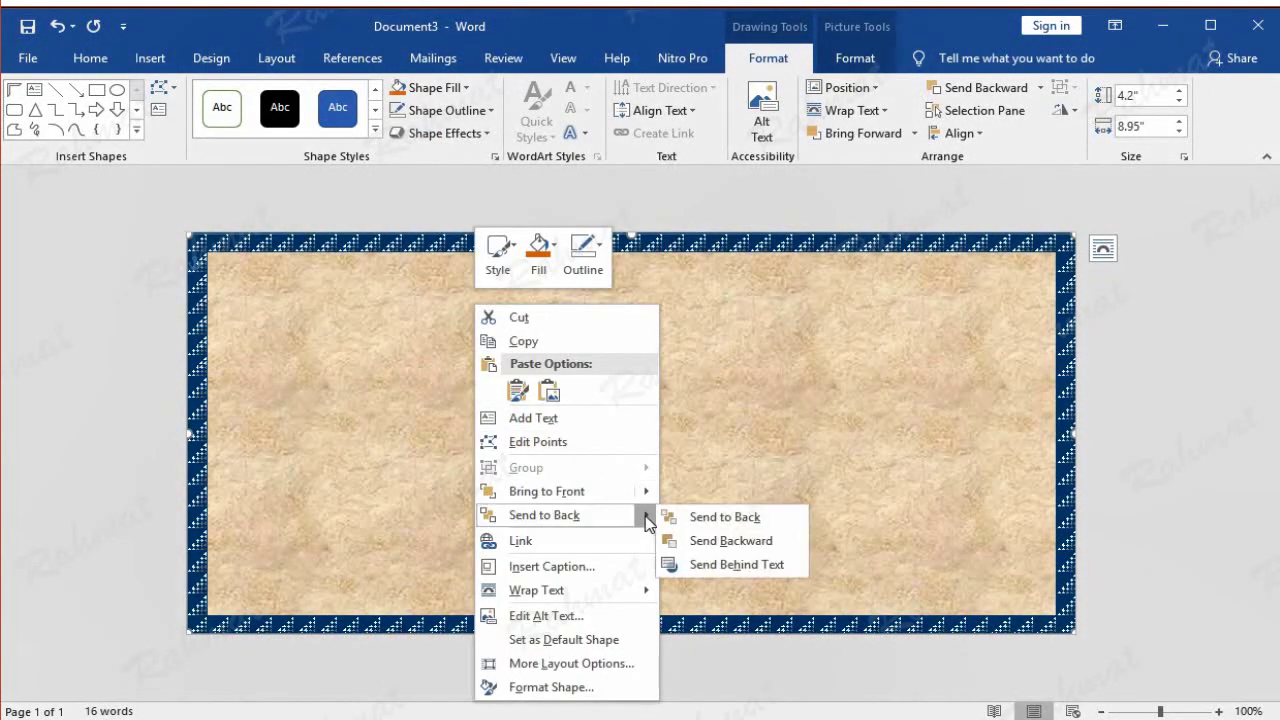
left_click(745, 565)
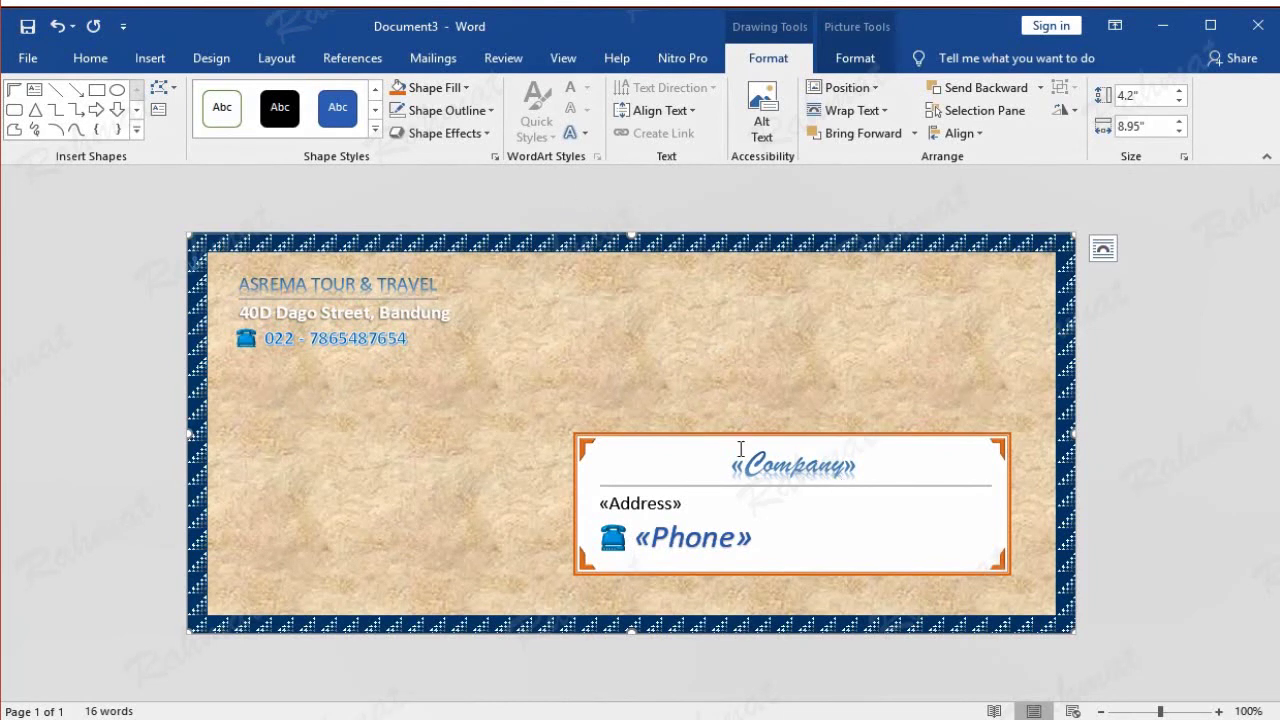
Select the recipient box with its corner ornaments, divider line and «Company», «Address», «Phone» boxes
left_click(679, 436)
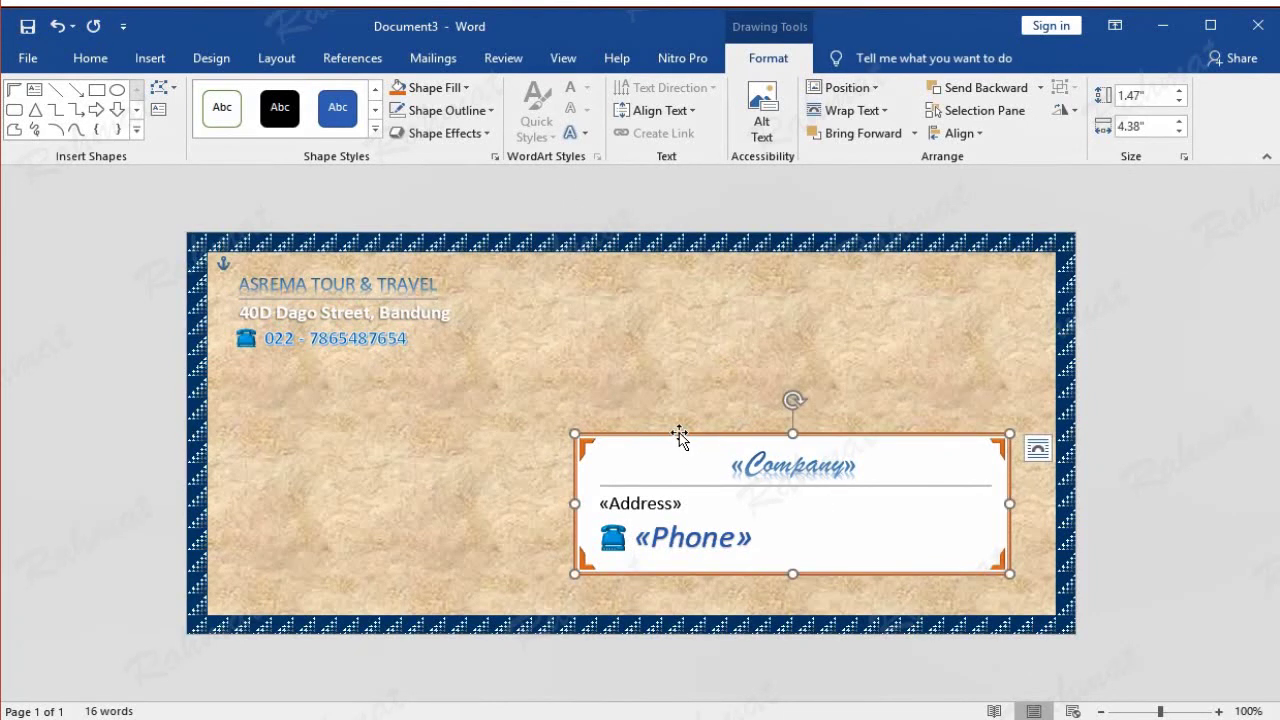
left_click(587, 449, "shift")
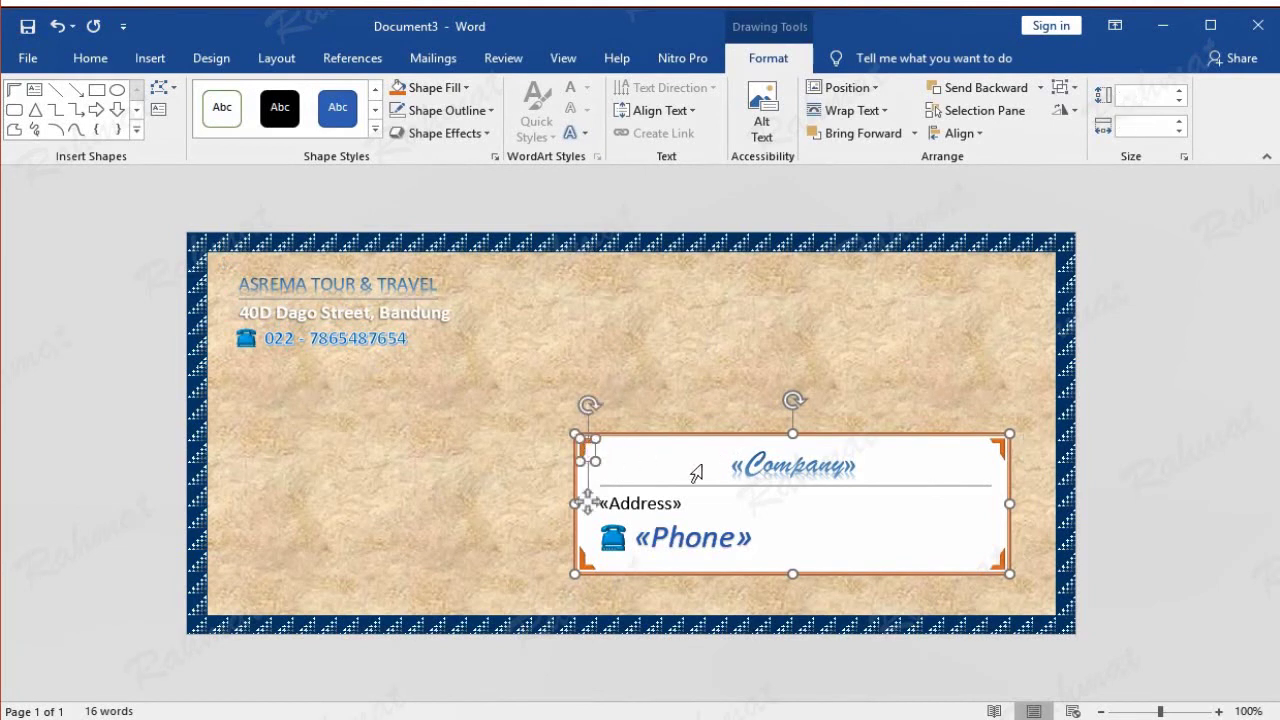
left_click(997, 450, "shift")
left_click(716, 487, "shift")
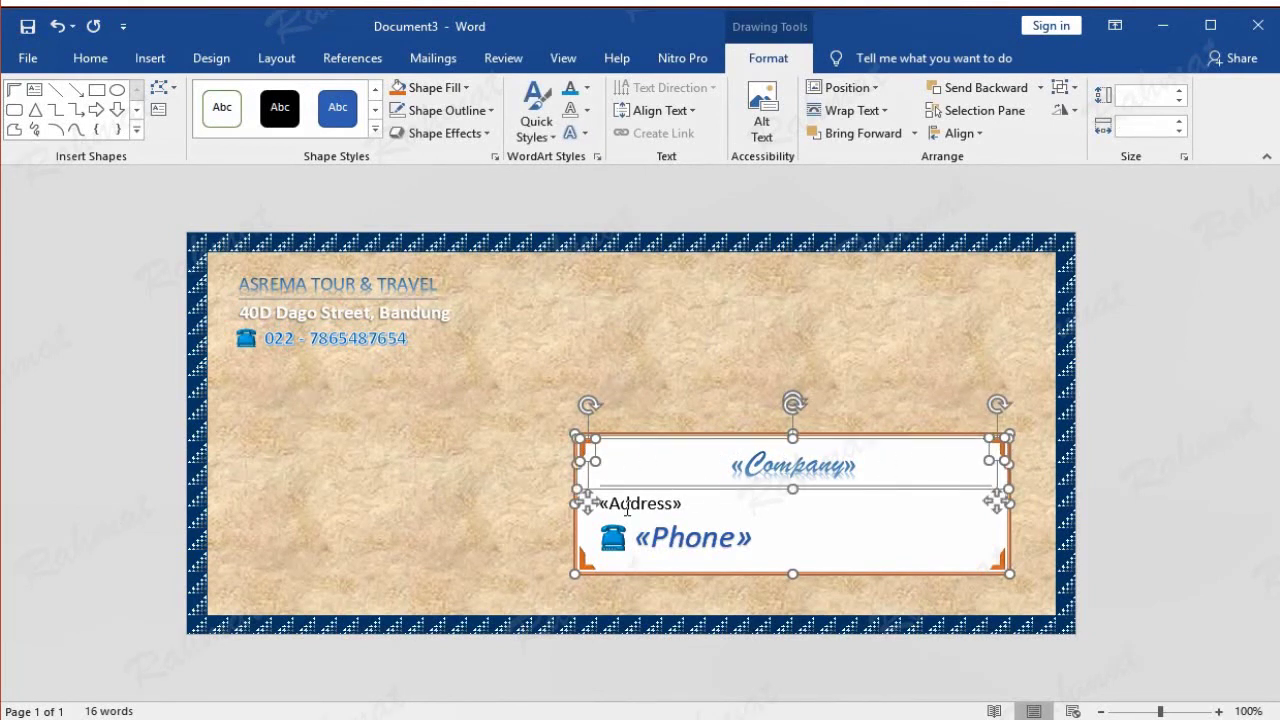
left_click(652, 486, "shift")
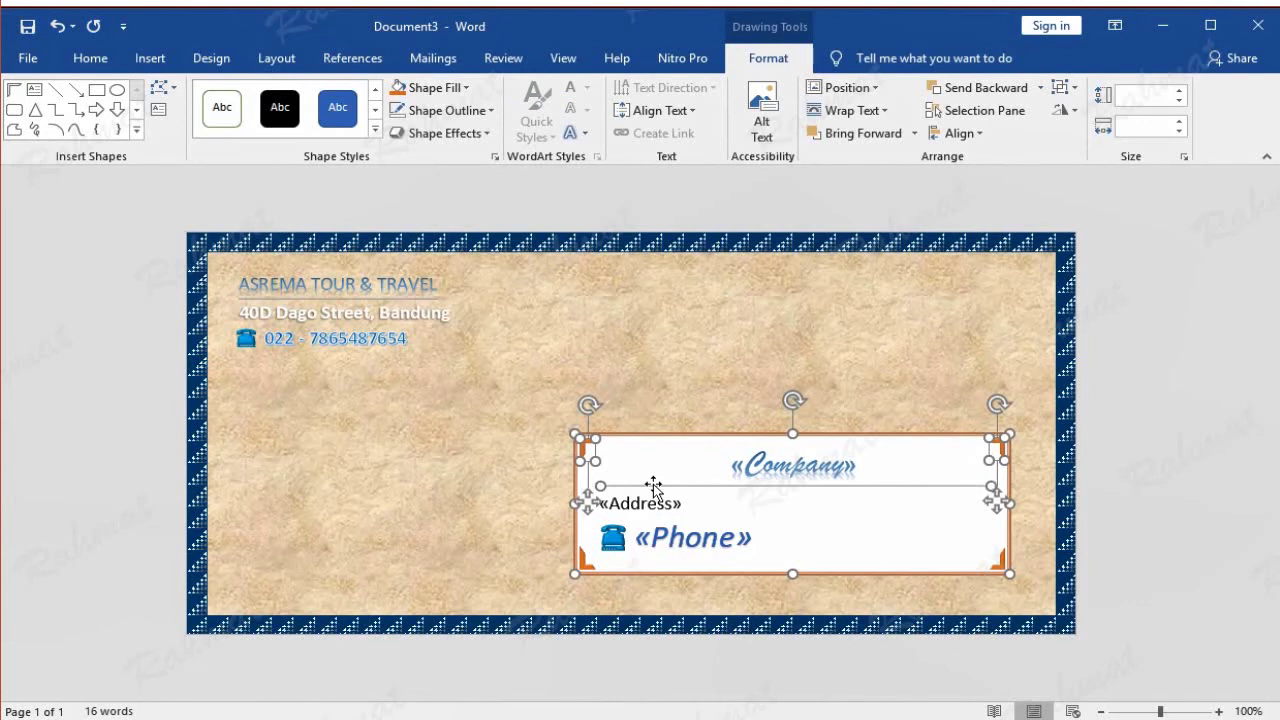
left_click(773, 459, "shift")
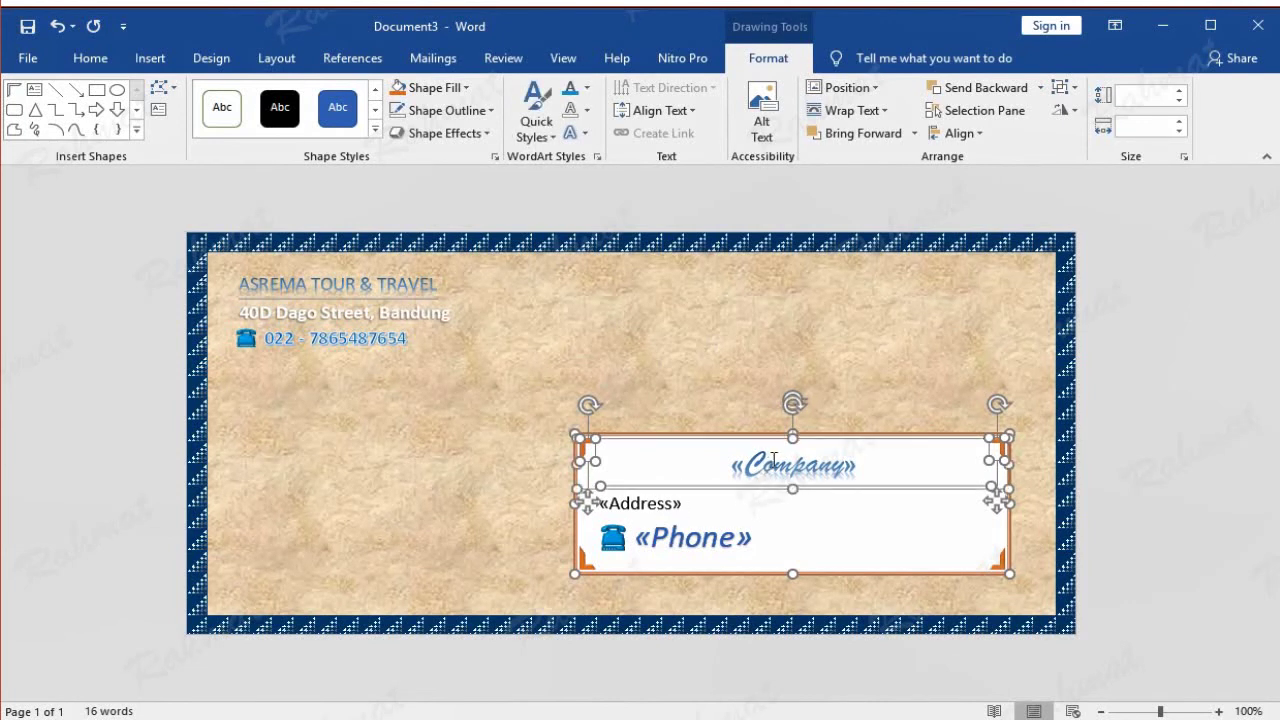
left_click(668, 511, "shift")
left_click(685, 546, "shift")
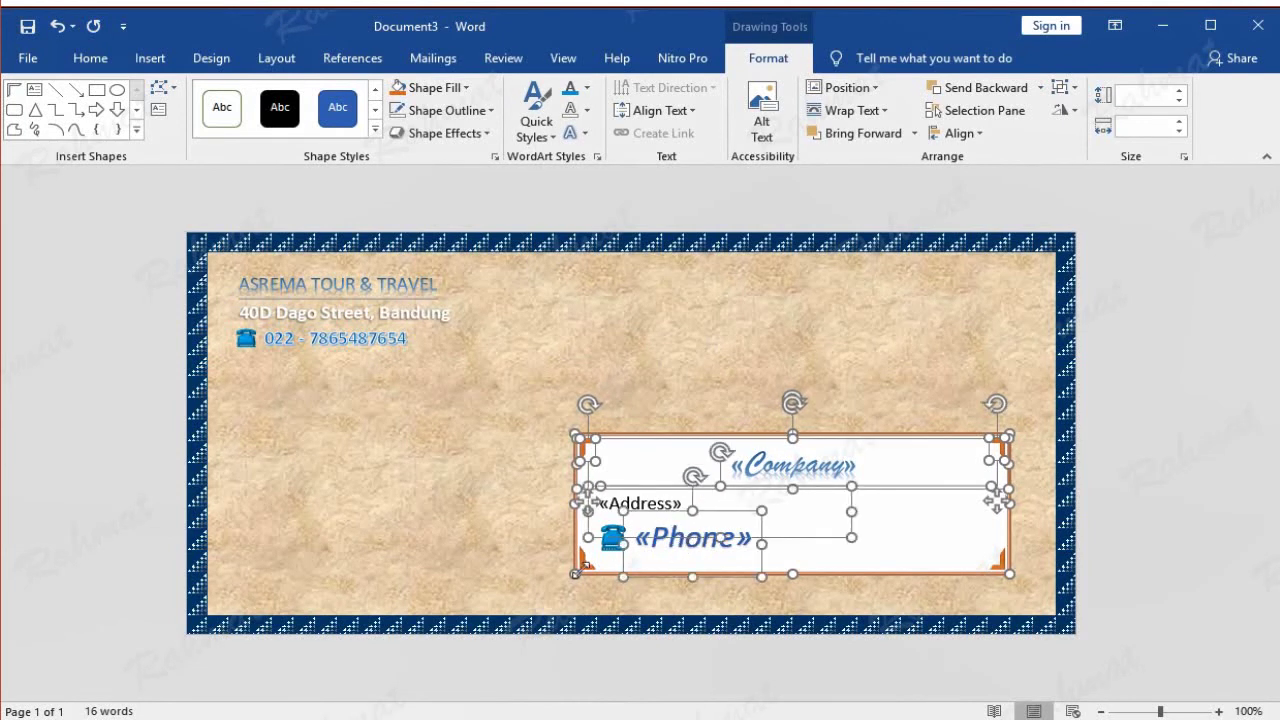
left_click(584, 568, "shift")
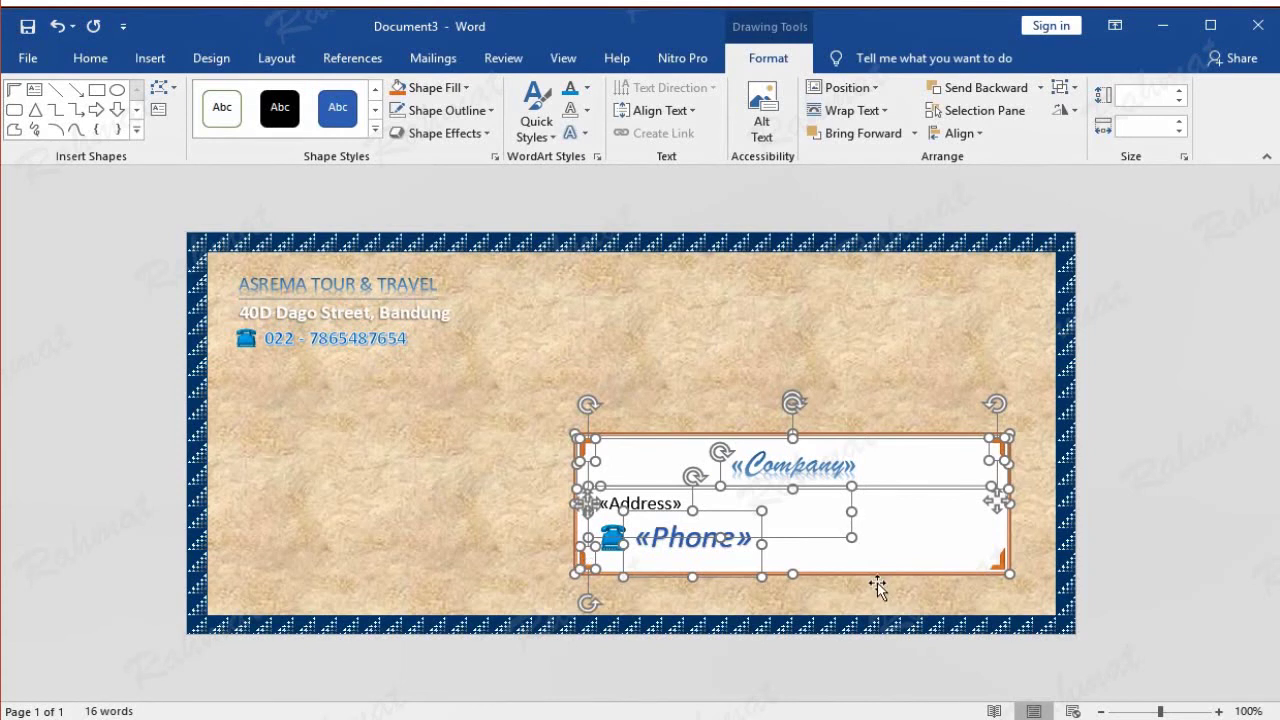
left_click(997, 562, "shift")
Nudge the selected recipient box group slightly lower, then deselect it
key("Down")
key("Down")
key("Down")
key("Down")
key("Down")
key("Down")
key("Down")
key("Down")
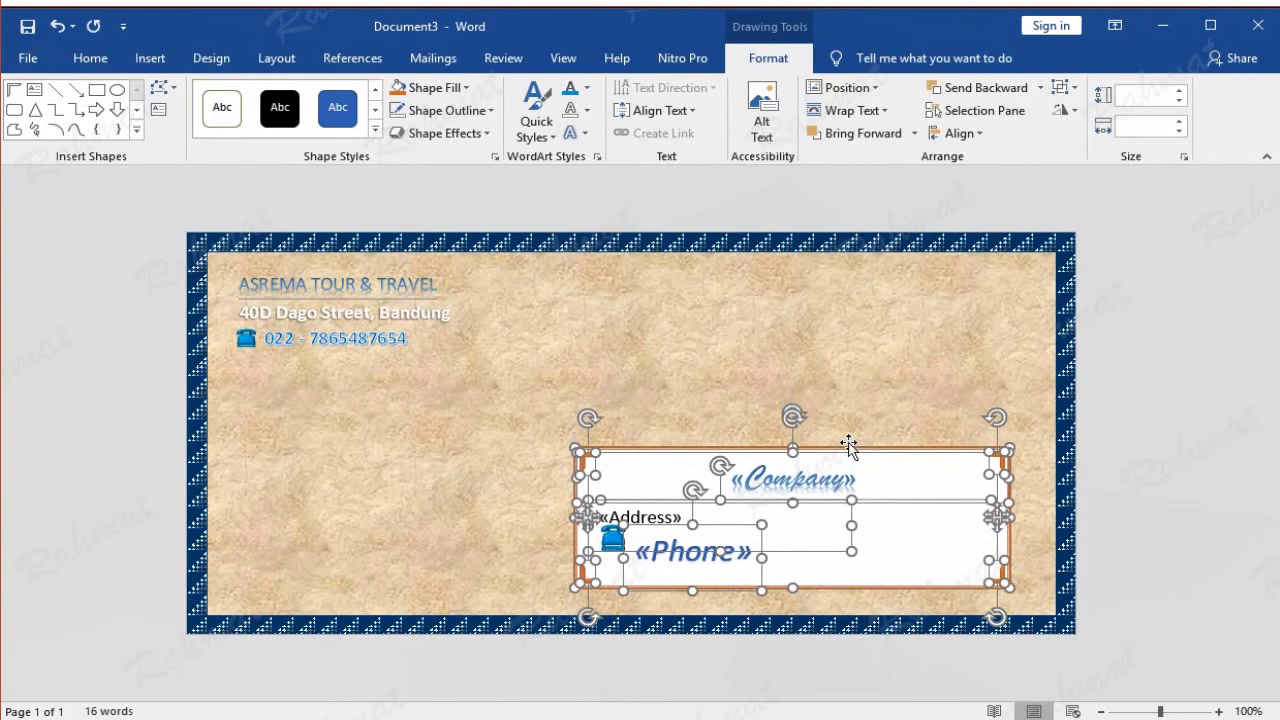
key("Up")
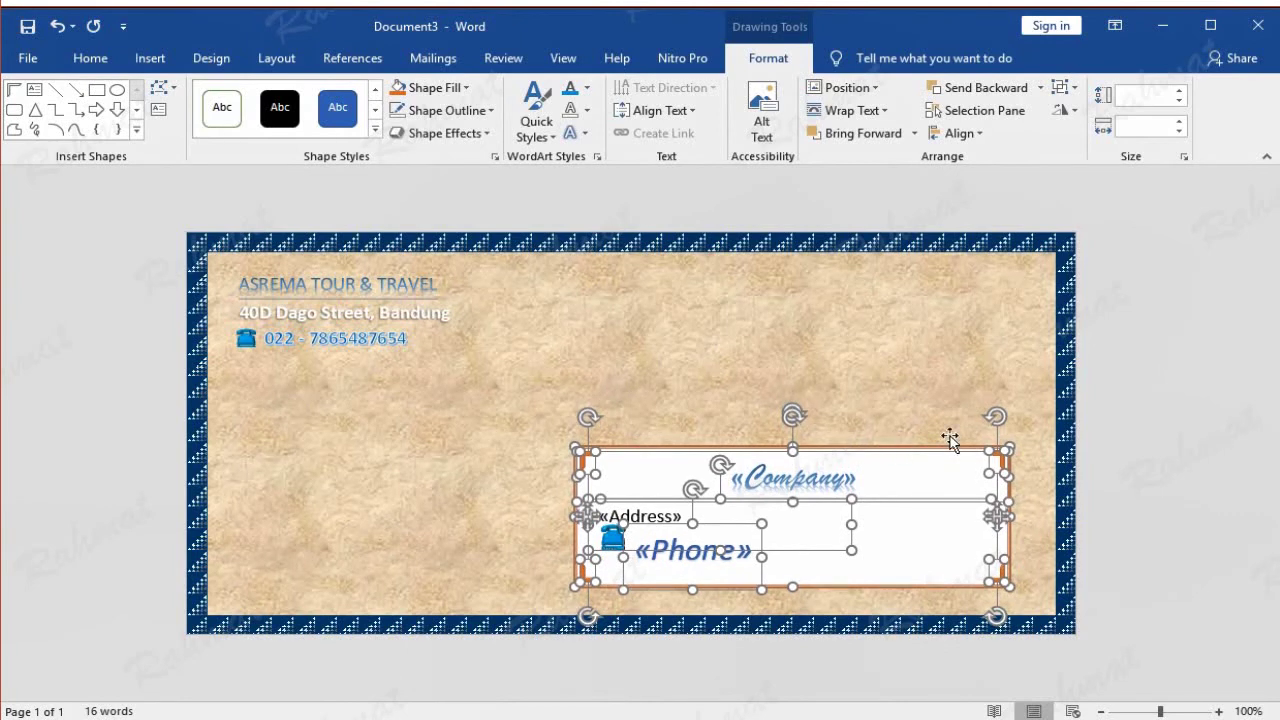
left_click(1138, 372)
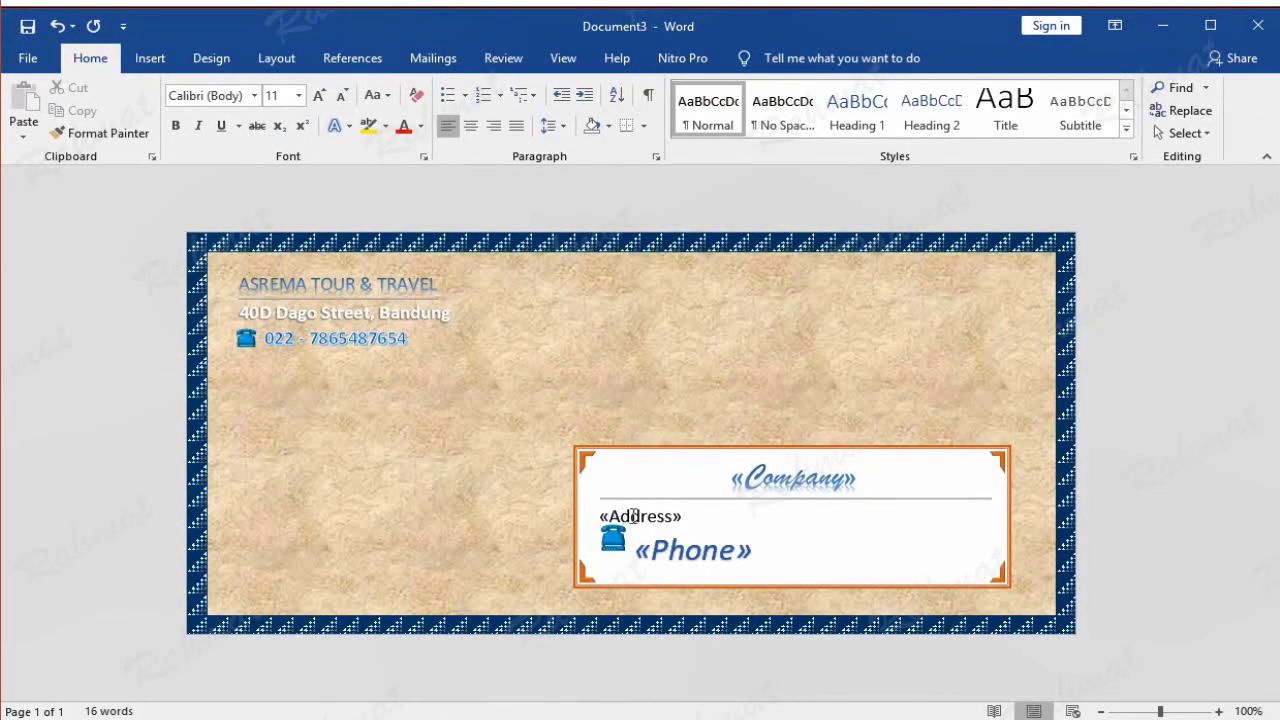
Lower the phone icon below «Address» and widen the Address text box rightward
left_click(612, 538)
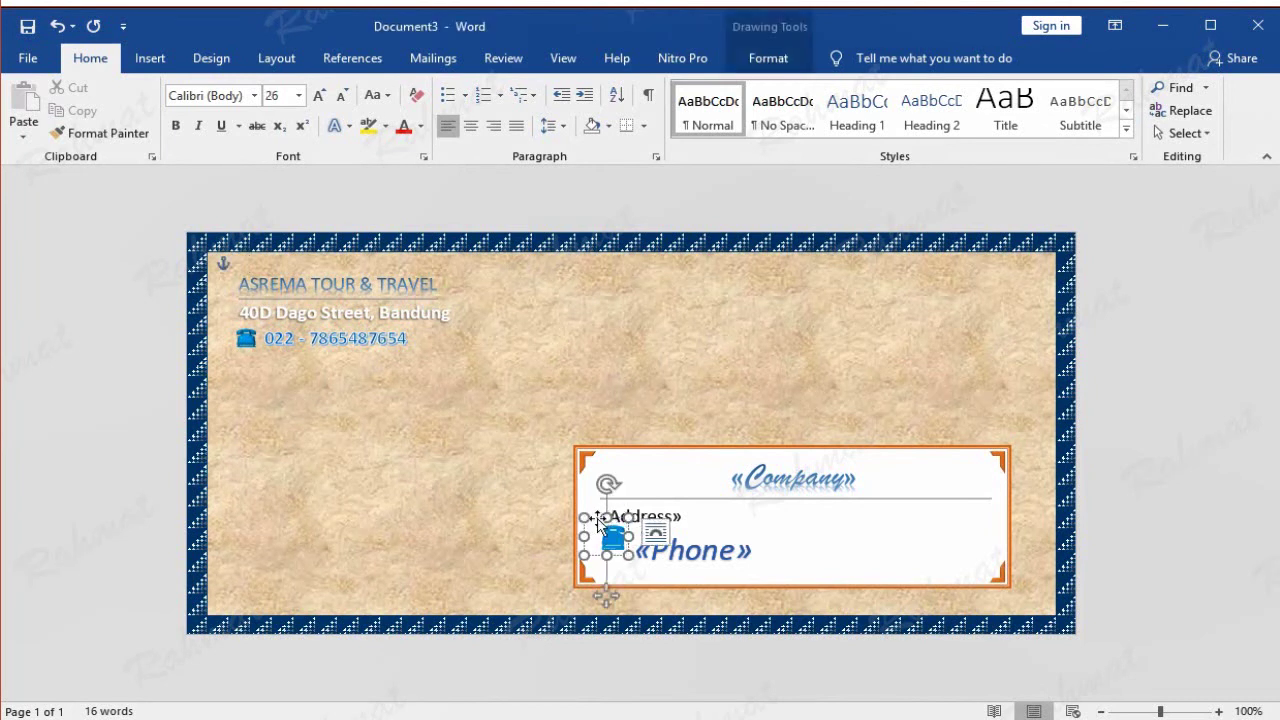
key("Down")
key("Down")
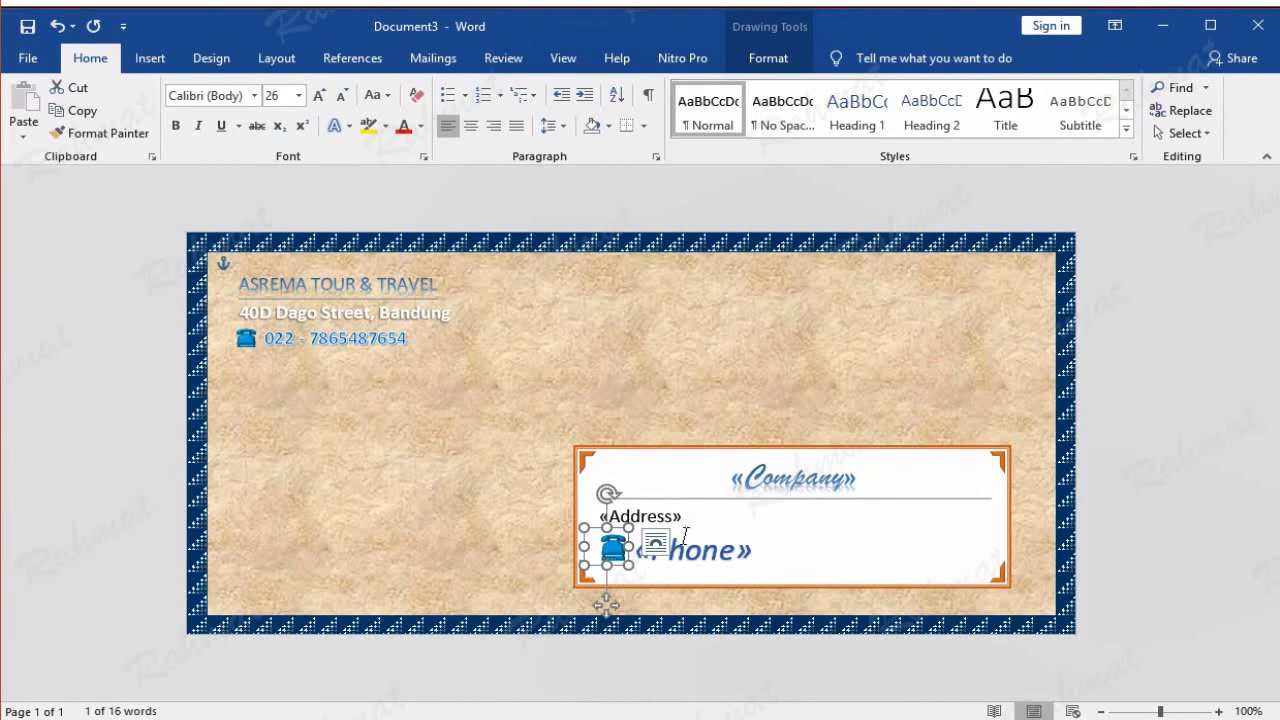
left_click(747, 521)
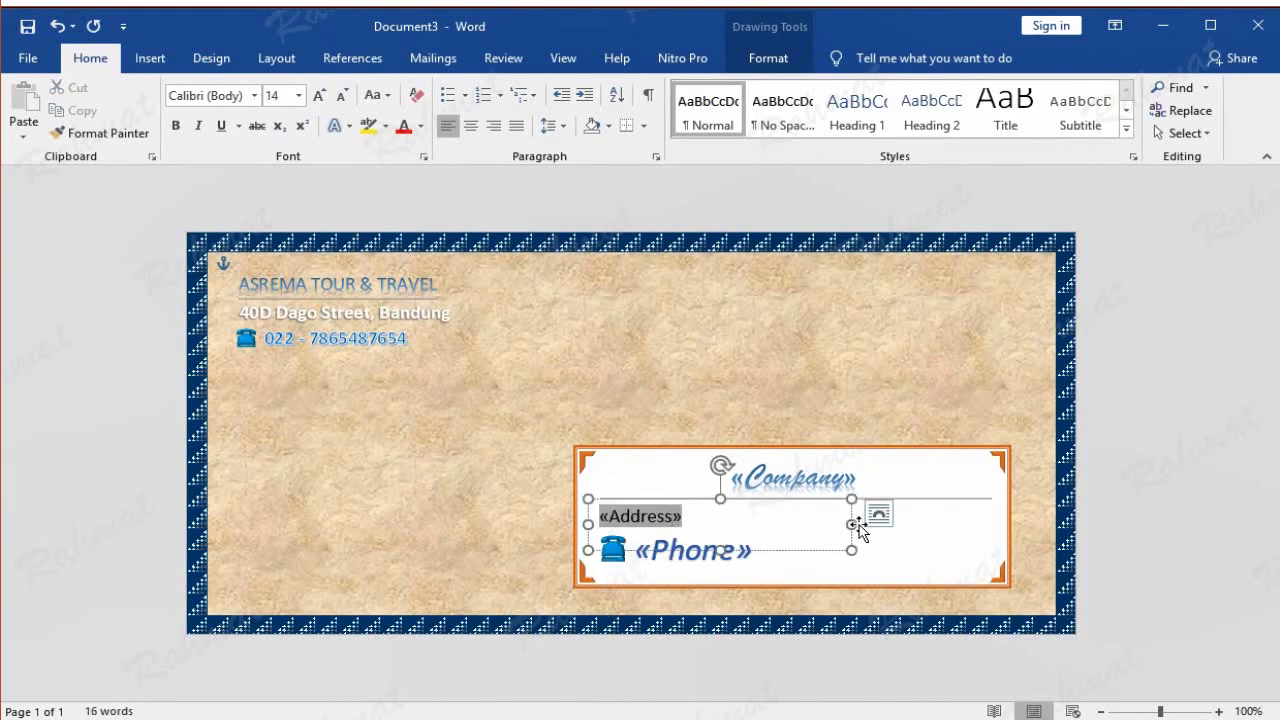
left_click_drag(851, 523, 1005, 517)
Check that the «Address» field shows fully, then switch to the Mailings tools
double_click(697, 522)
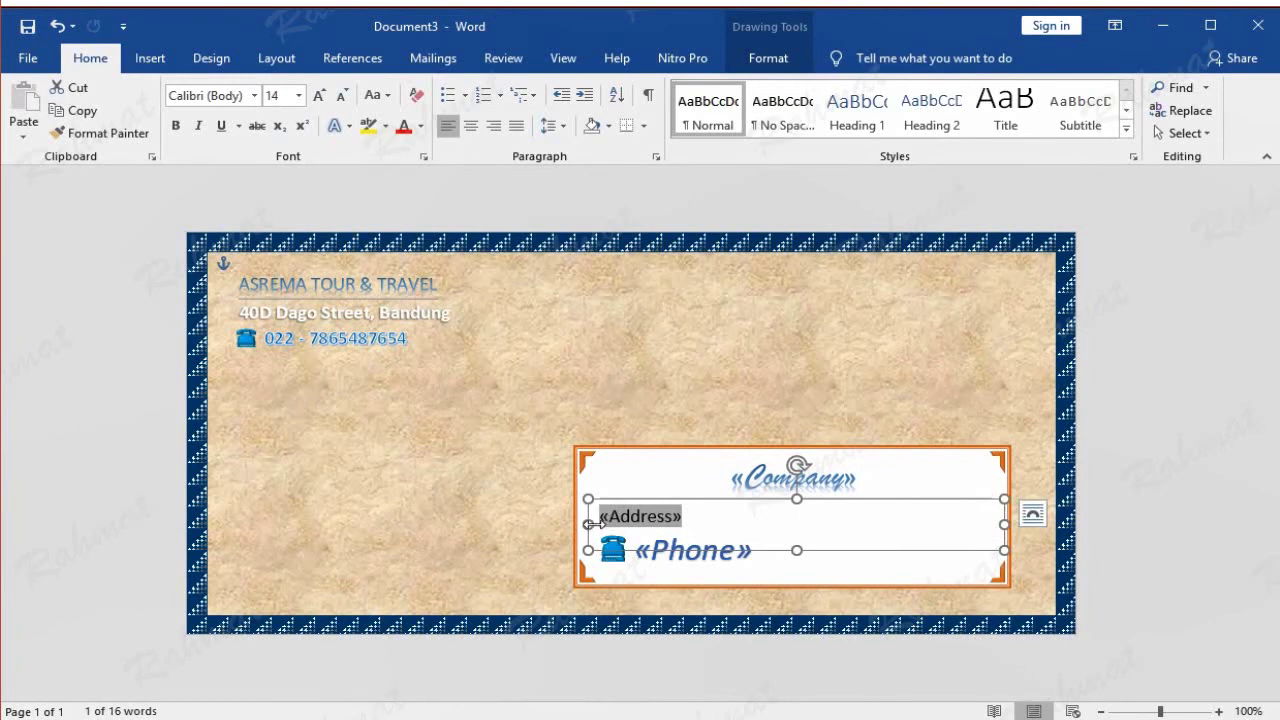
left_click(977, 429)
left_click(770, 521)
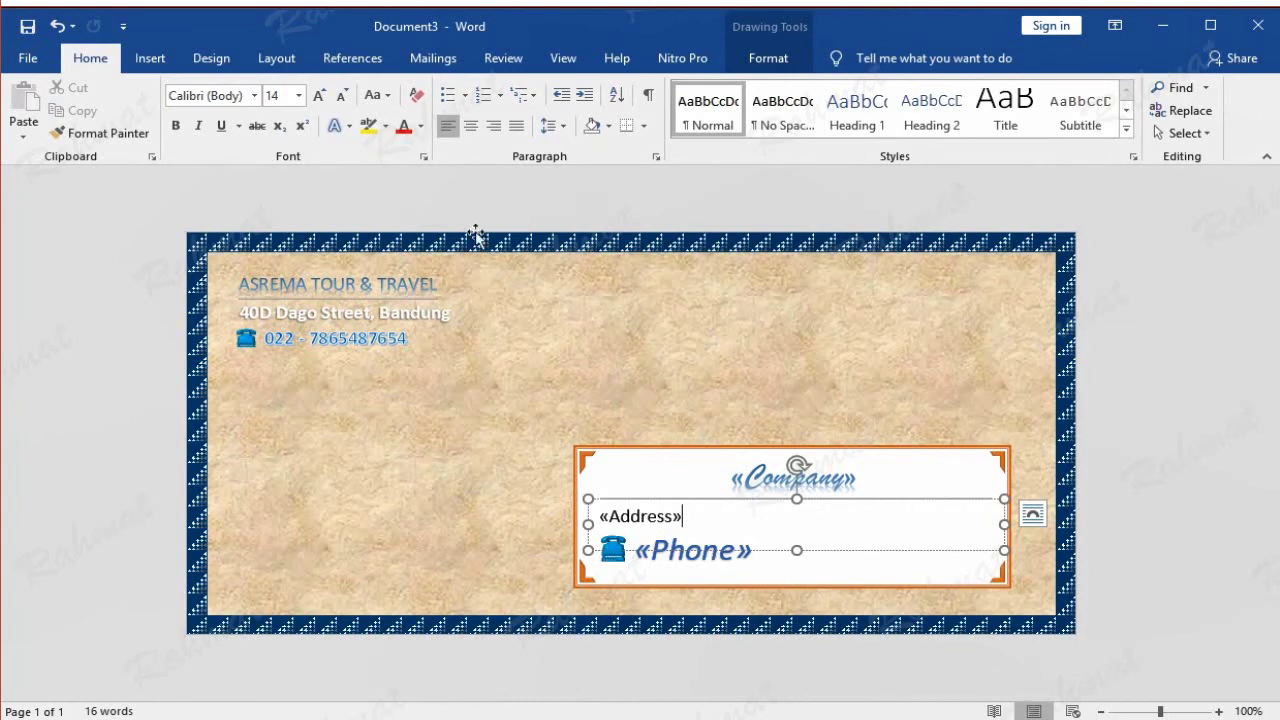
left_click(418, 66)
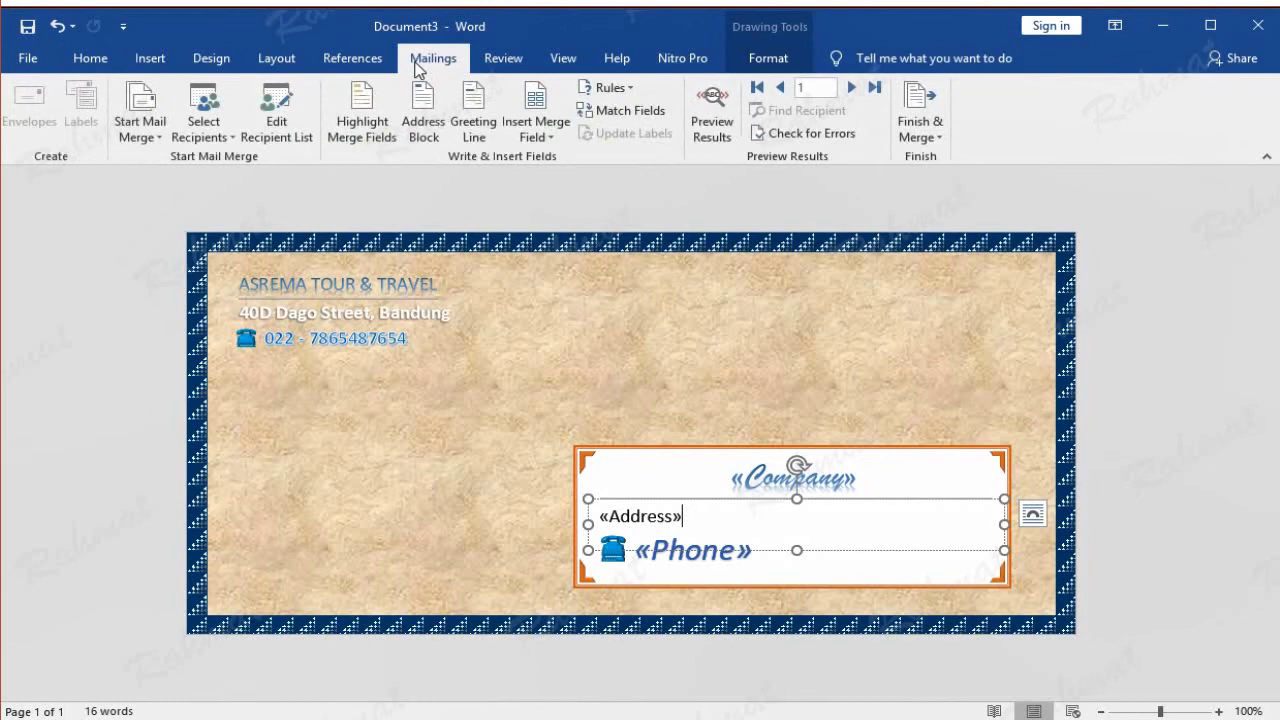
Finish & Merge to Edit Individual Documents, merging All records into a new document
left_click(528, 200)
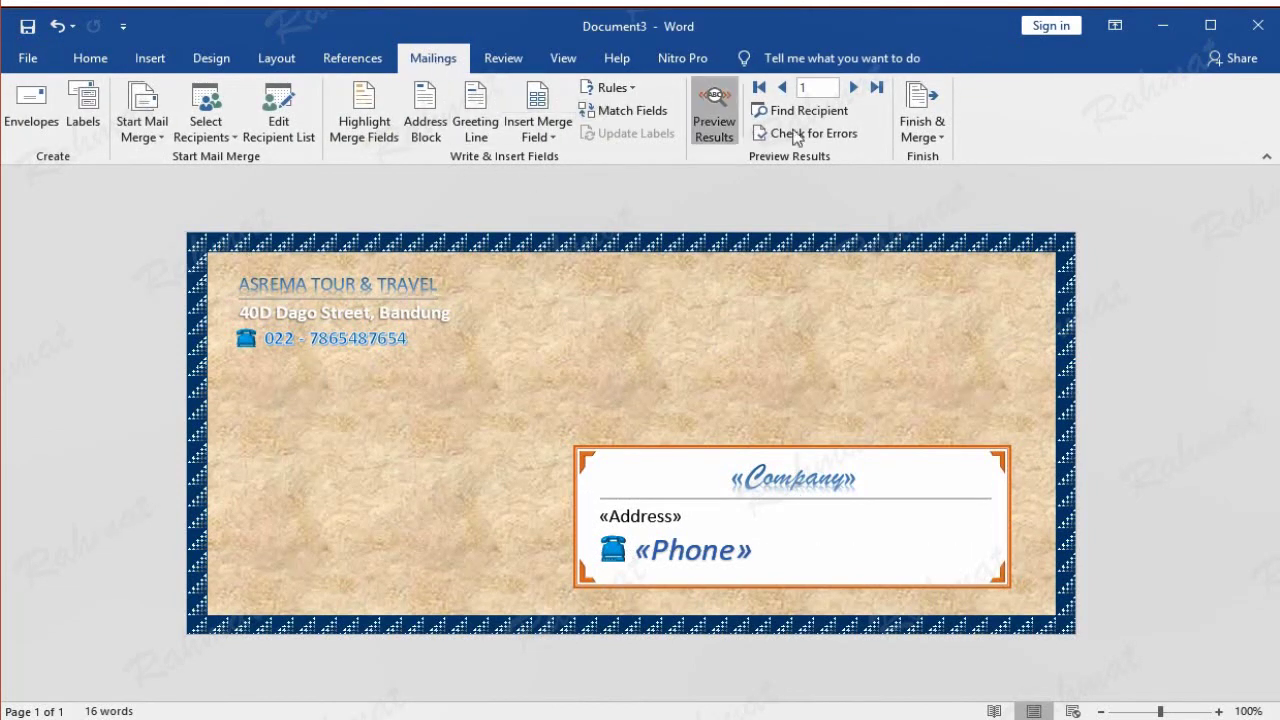
left_click(930, 136)
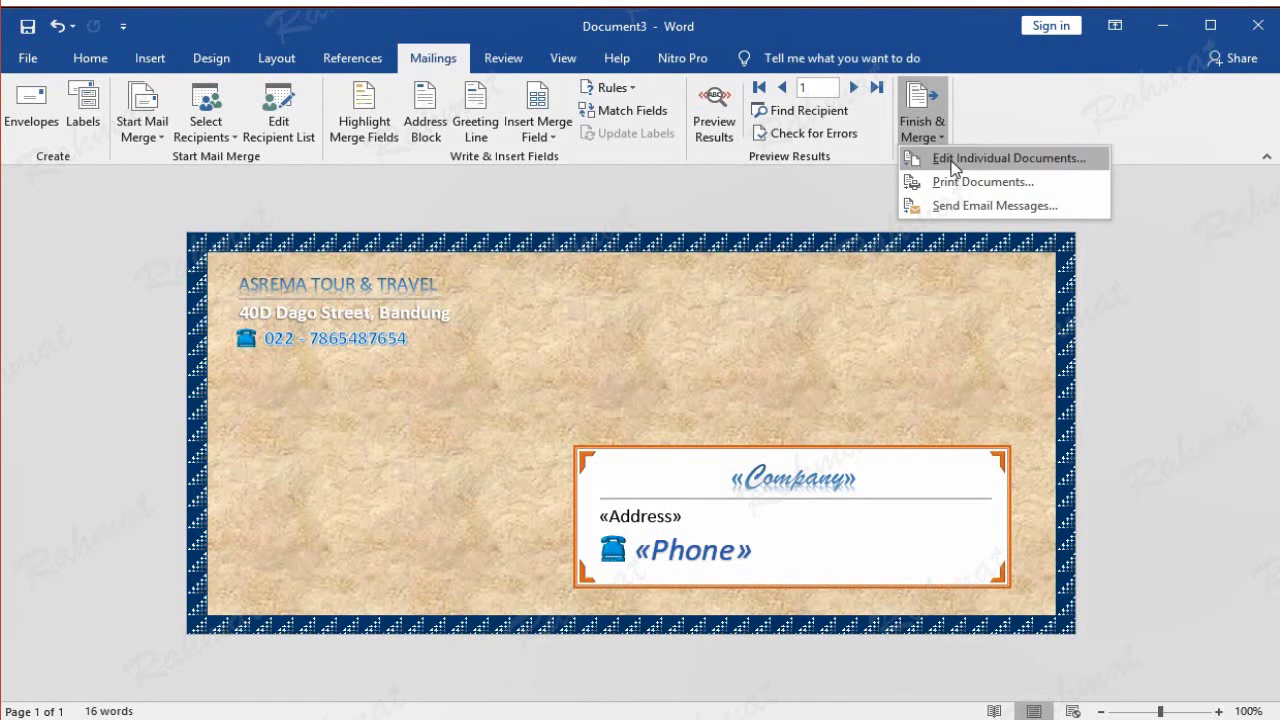
left_click(953, 160)
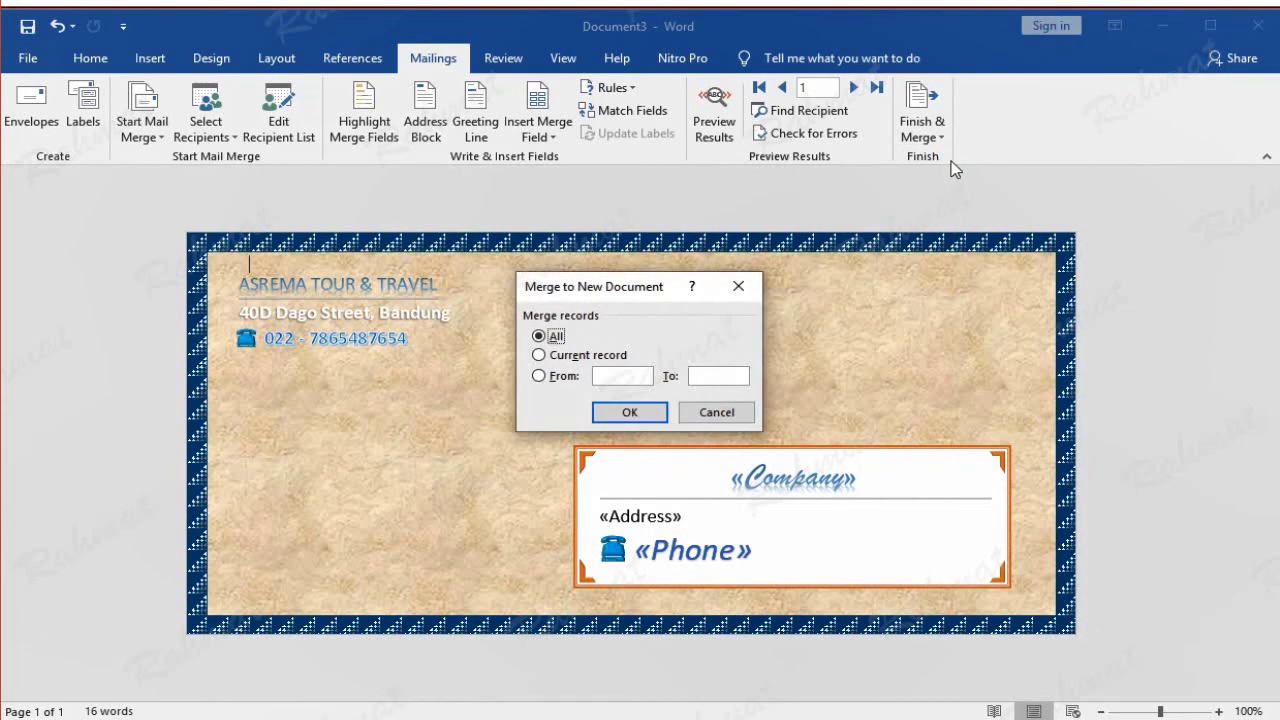
left_click(646, 414)
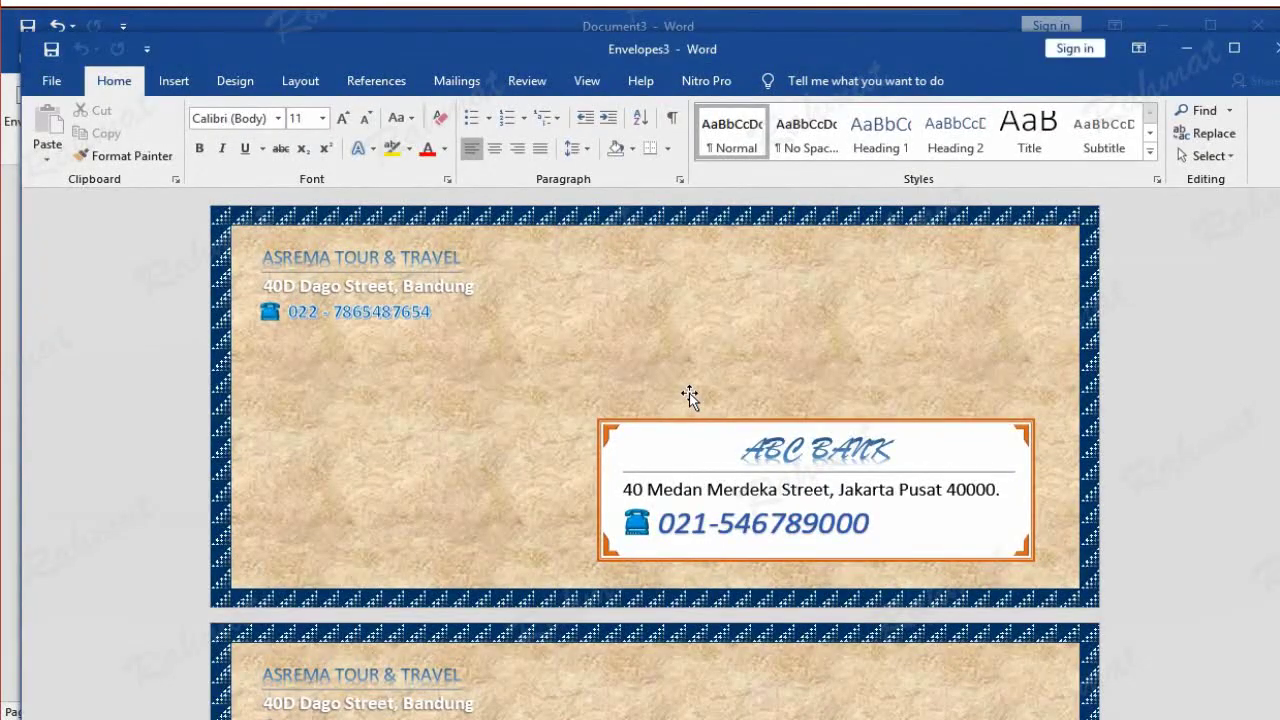
scroll(803, 443, "down", 1)
scroll(805, 435, "down", 2)
scroll(806, 430, "down", 2)
scroll(808, 423, "down", 2)
scroll(808, 423, "down", 2)
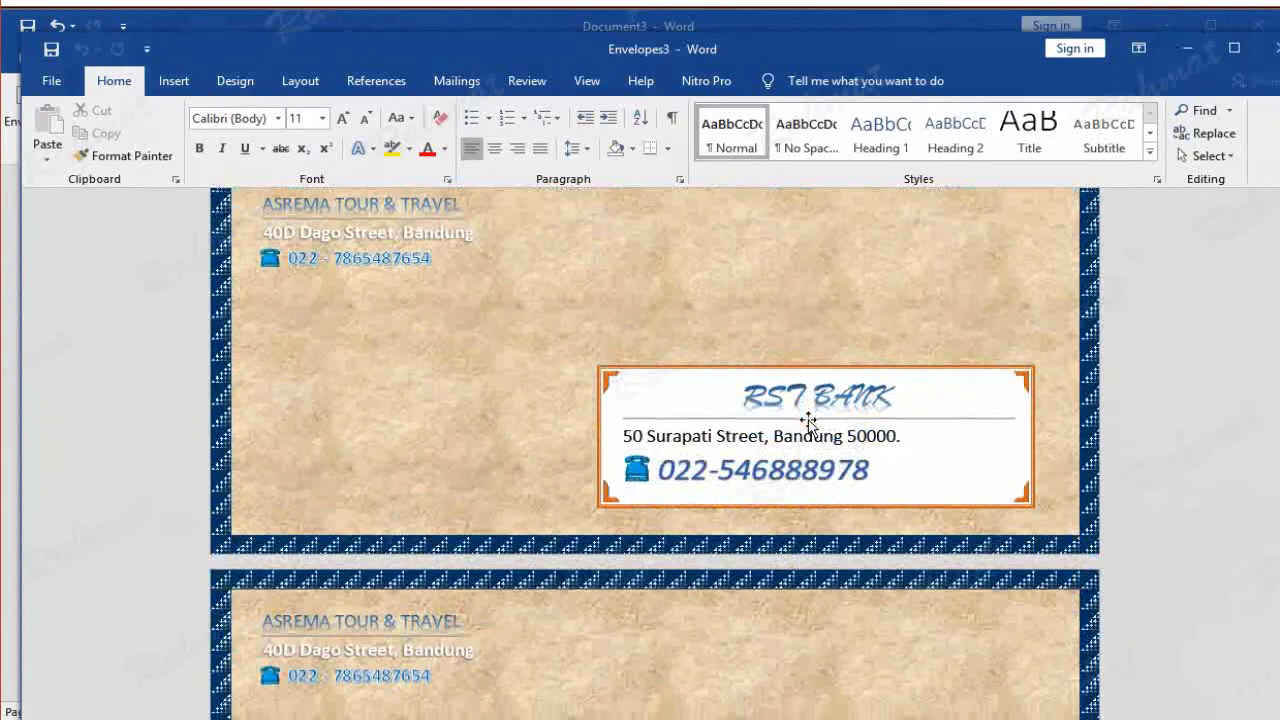
scroll(808, 423, "down", 3)
scroll(808, 423, "down", 1)
scroll(808, 423, "down", 1)
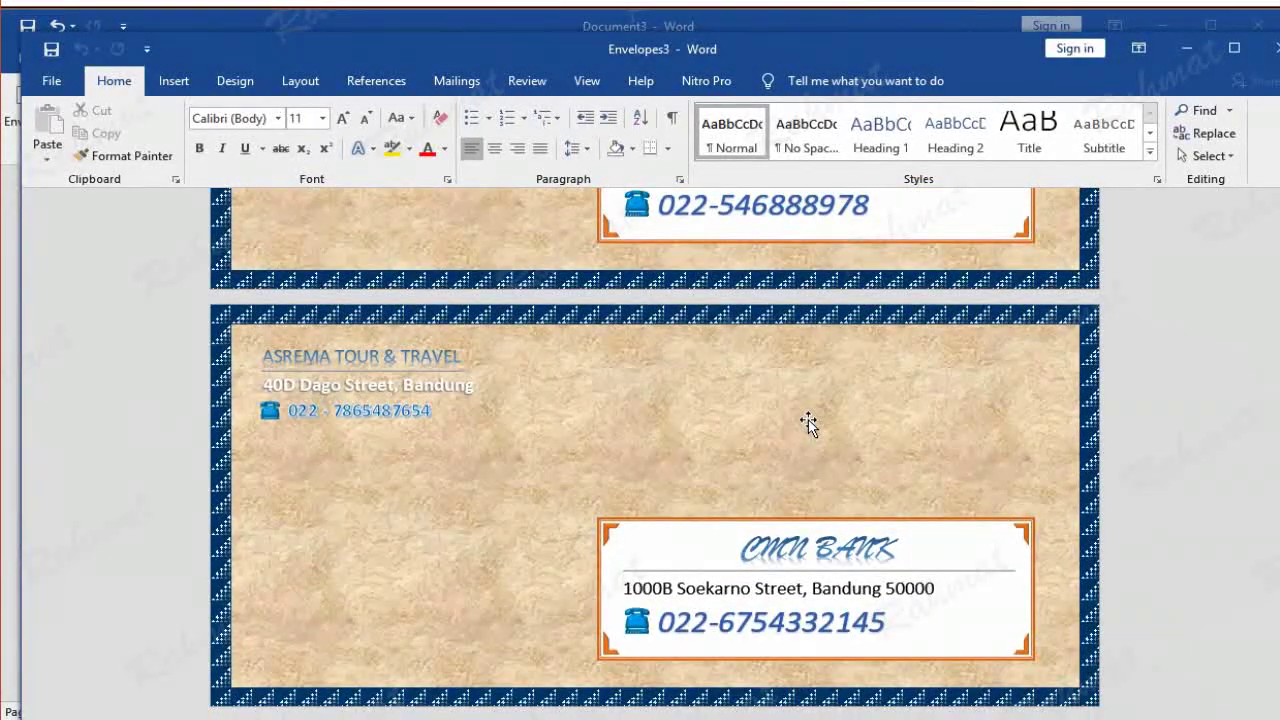
scroll(808, 423, "up", 1)
scroll(808, 423, "up", 1)
scroll(808, 423, "up", 1)
scroll(808, 423, "up", 4)
scroll(808, 423, "up", 3)
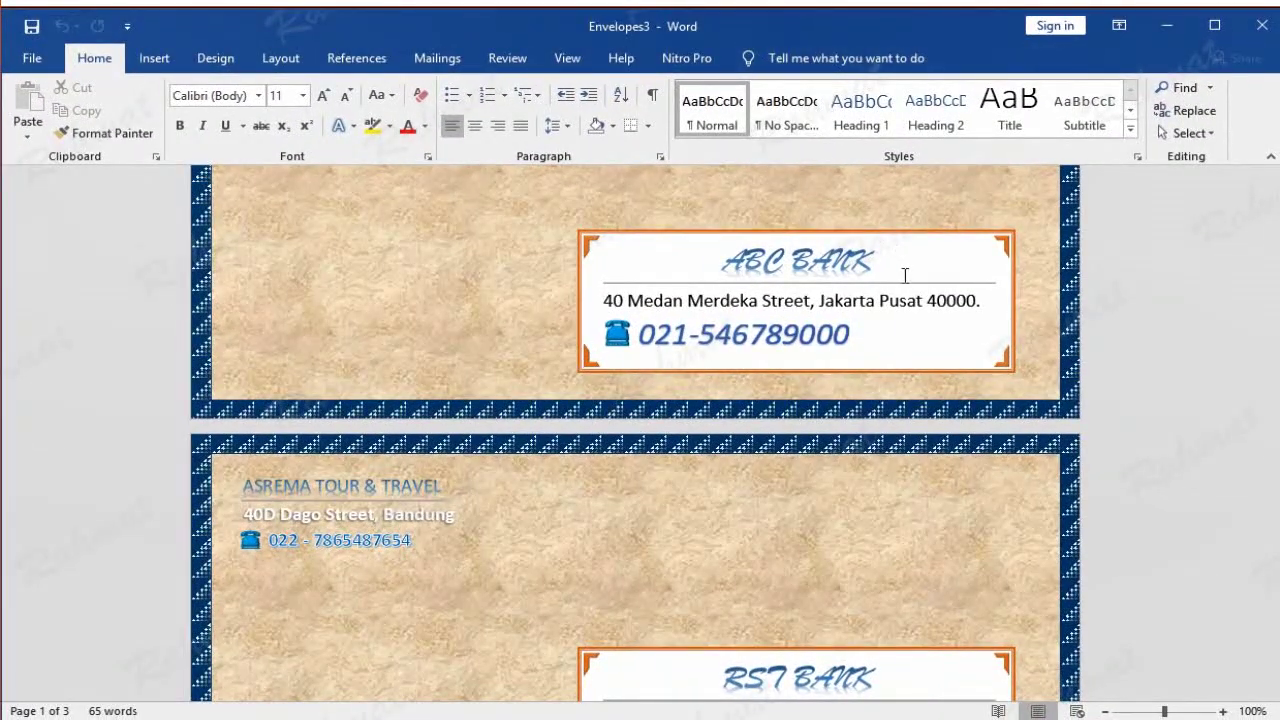
scroll(893, 265, "up", 3)
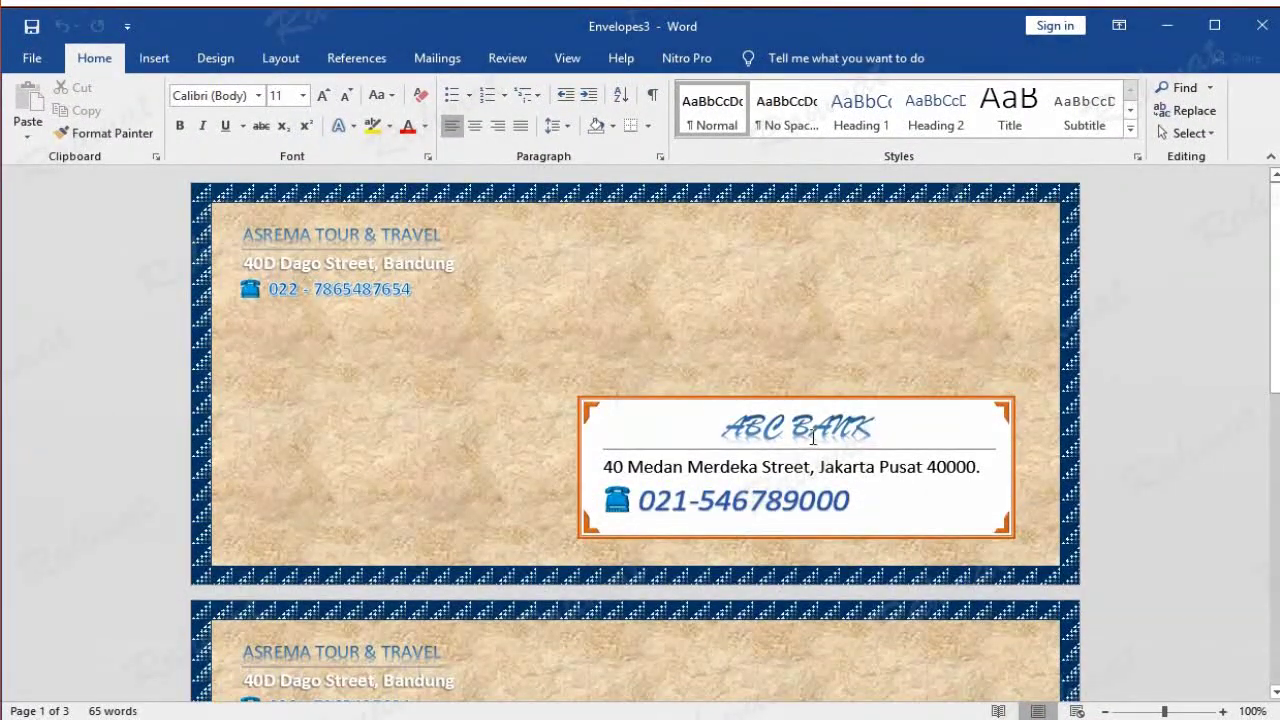
scroll(816, 428, "down", 2)
scroll(816, 428, "down", 3)
scroll(816, 428, "down", 3)
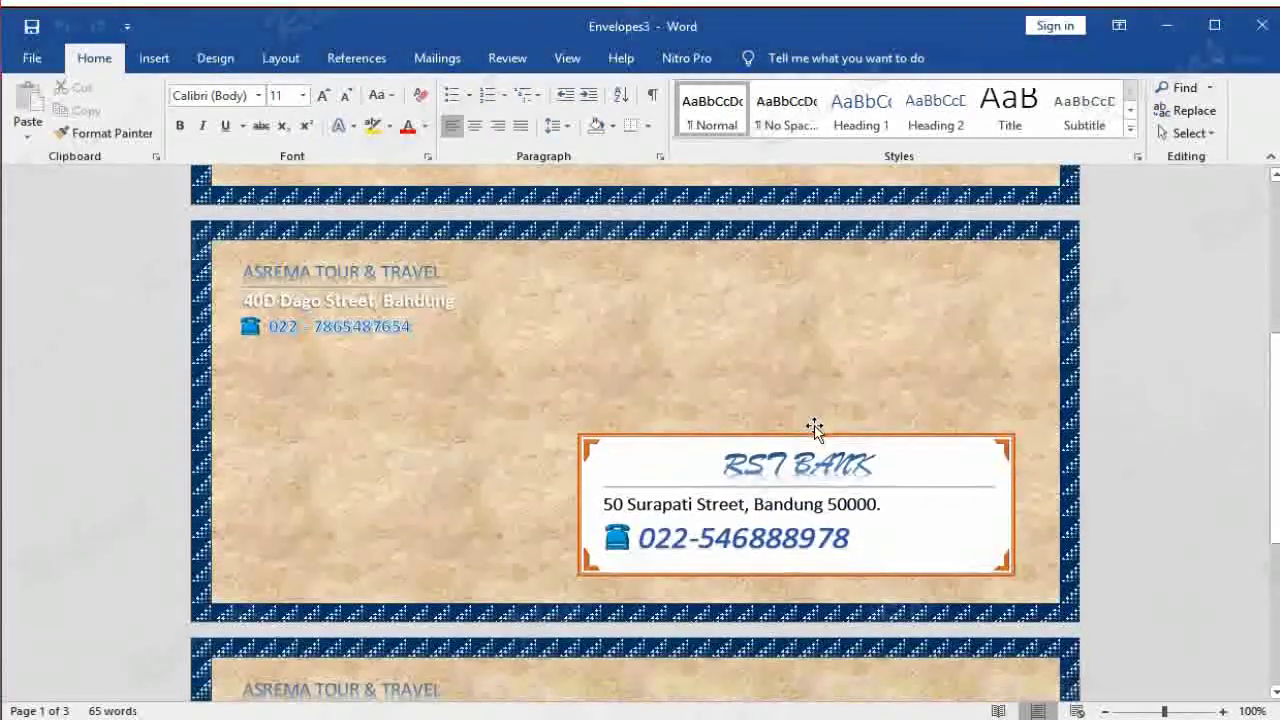
scroll(846, 466, "down", 8)
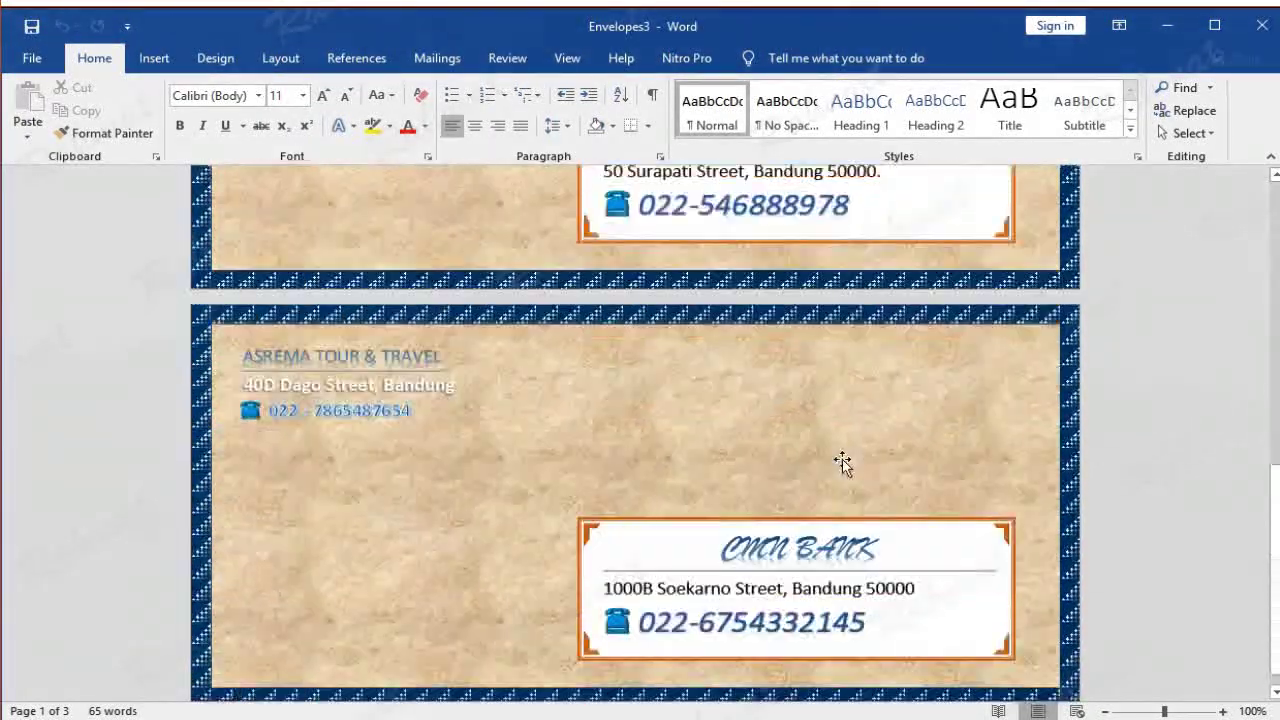
scroll(878, 498, "up", 3)
scroll(857, 414, "up", 6)
scroll(857, 400, "up", 6)
scroll(861, 388, "up", 1)
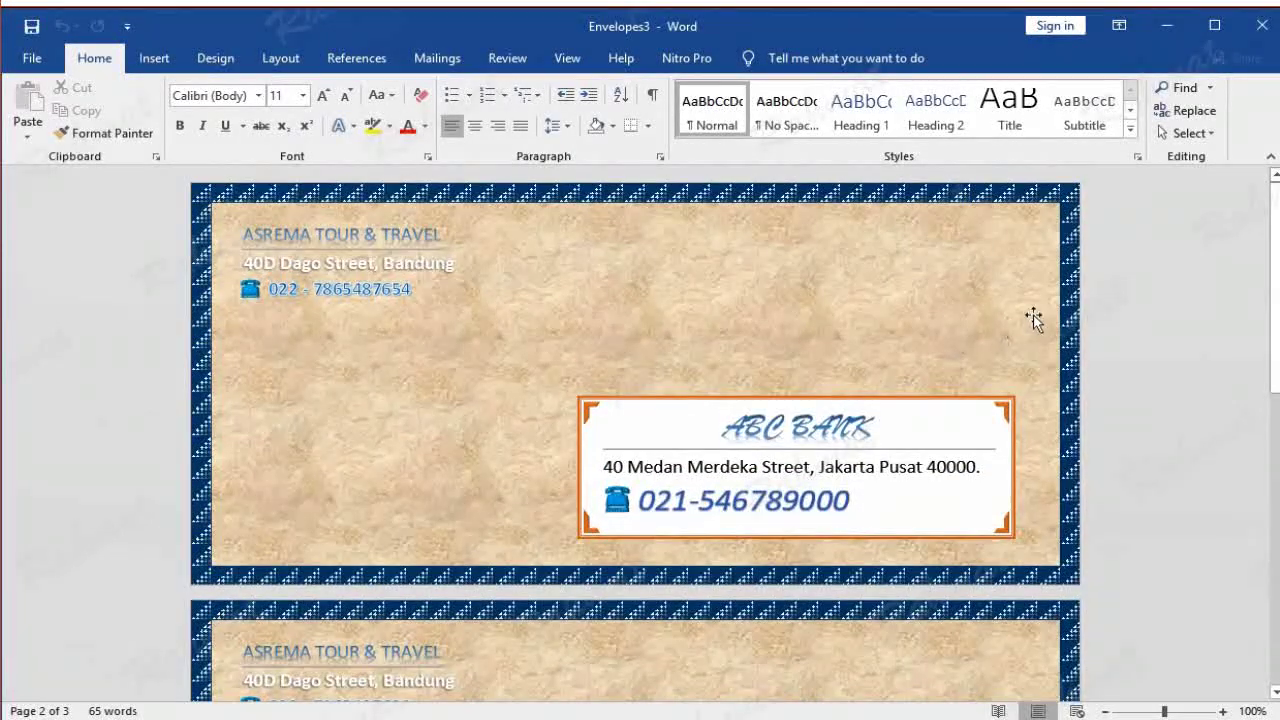